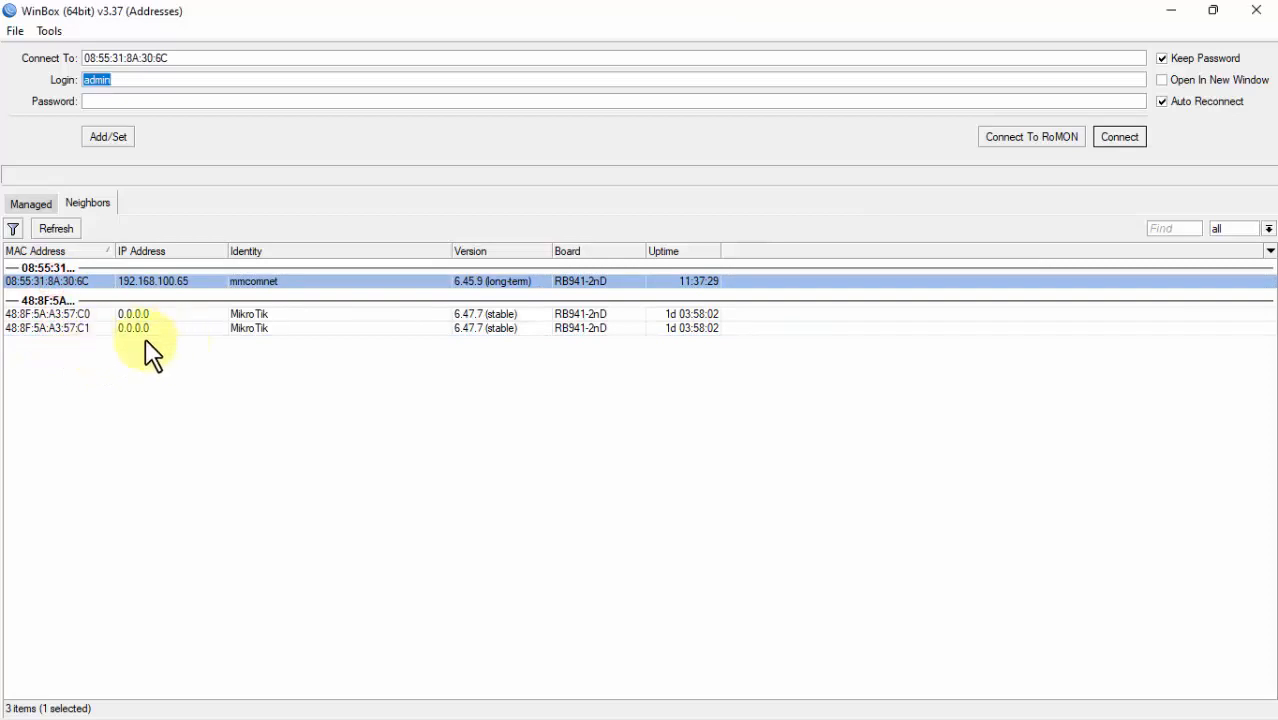
# Step: Pick the MikroTik router with MAC 48:8F:5A:A3:57:C0 in the Neighbors list as the connection target
pyautogui.click(86, 329)
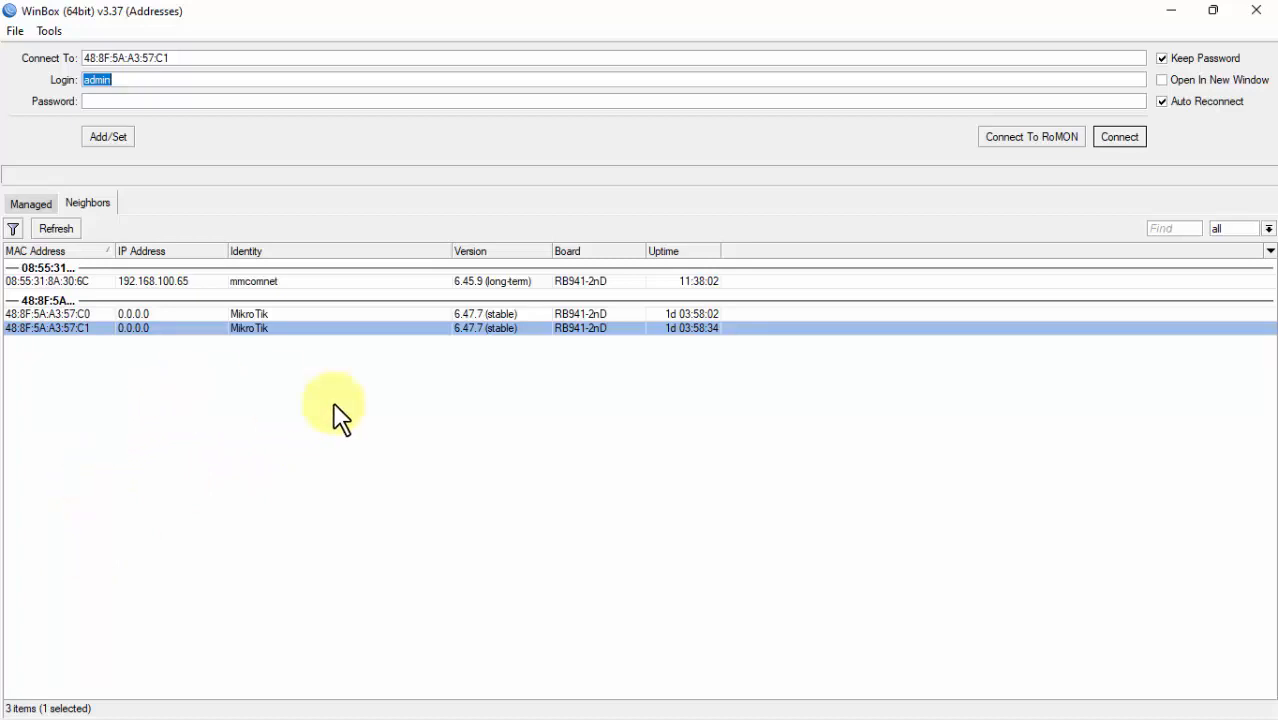
pyautogui.click(84, 314)
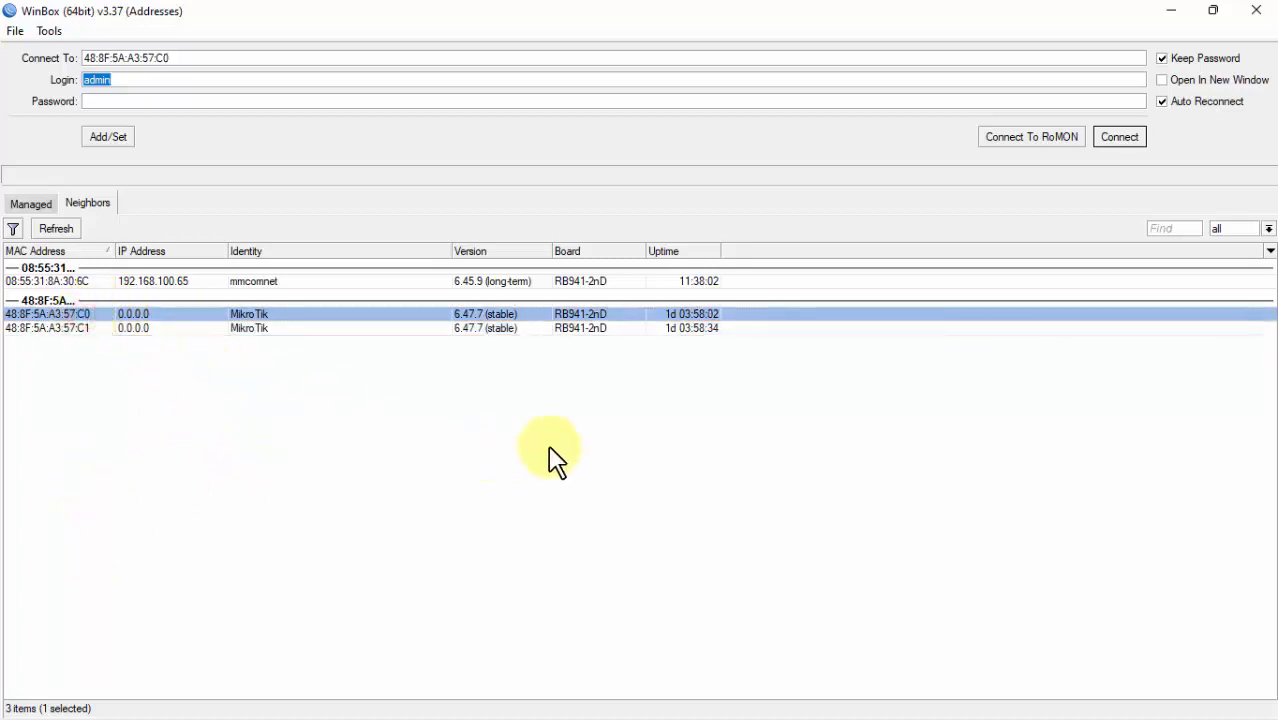
pyautogui.click(496, 457)
pyautogui.click(50, 328)
pyautogui.click(48, 316)
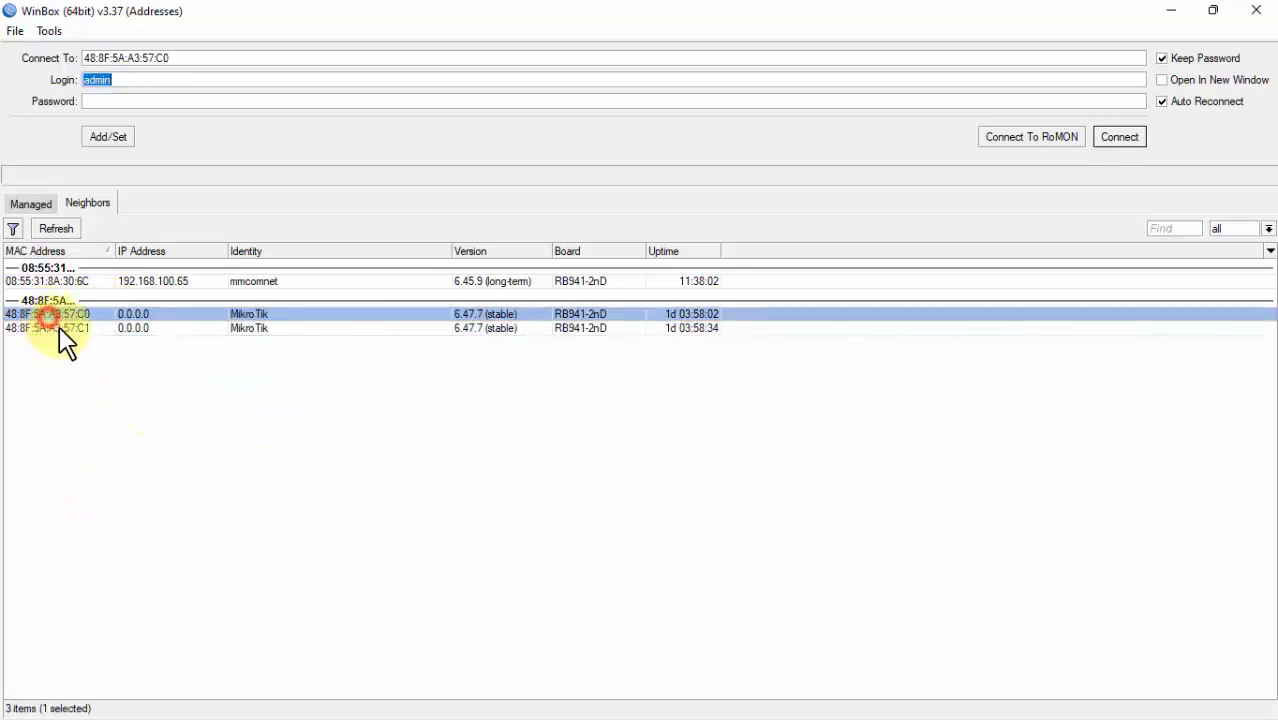
pyautogui.click(57, 328)
pyautogui.click(54, 315)
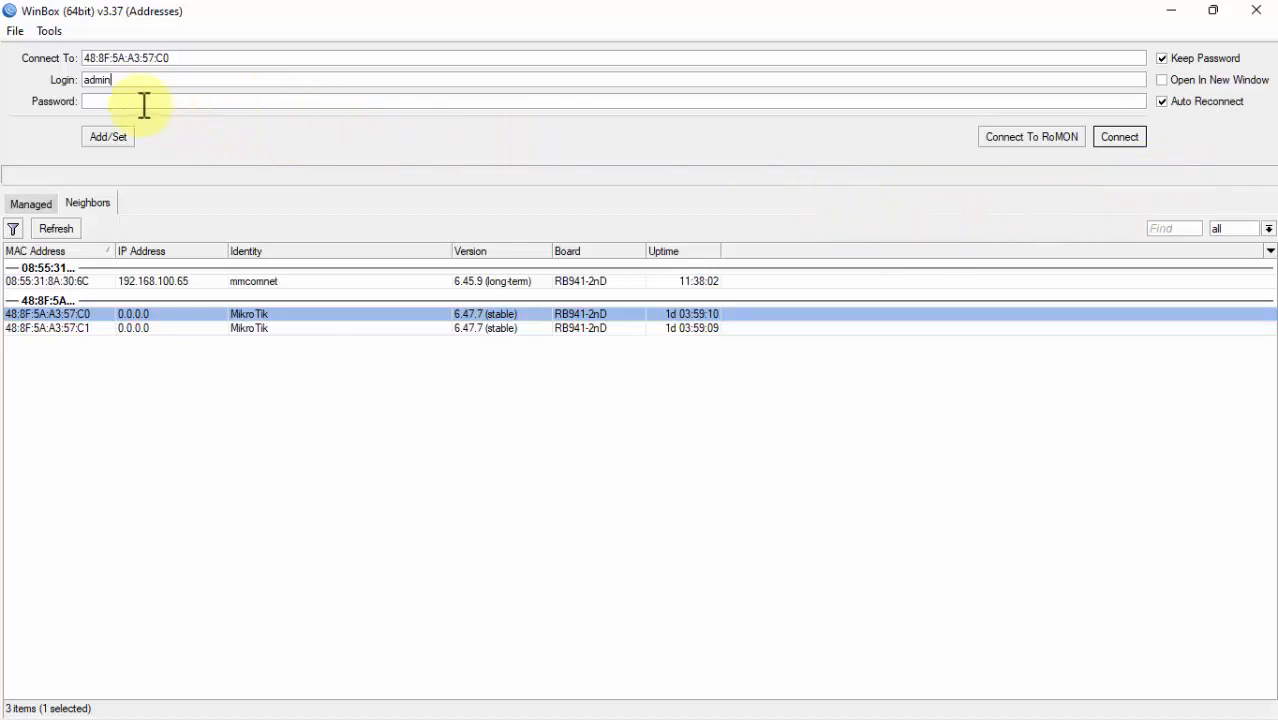
# Step: Connect to the hAP lite as admin, maximize the session window and show the Interface List
pyautogui.moveTo(148, 80); pyautogui.dragTo(80, 103)
pyautogui.click(207, 95)
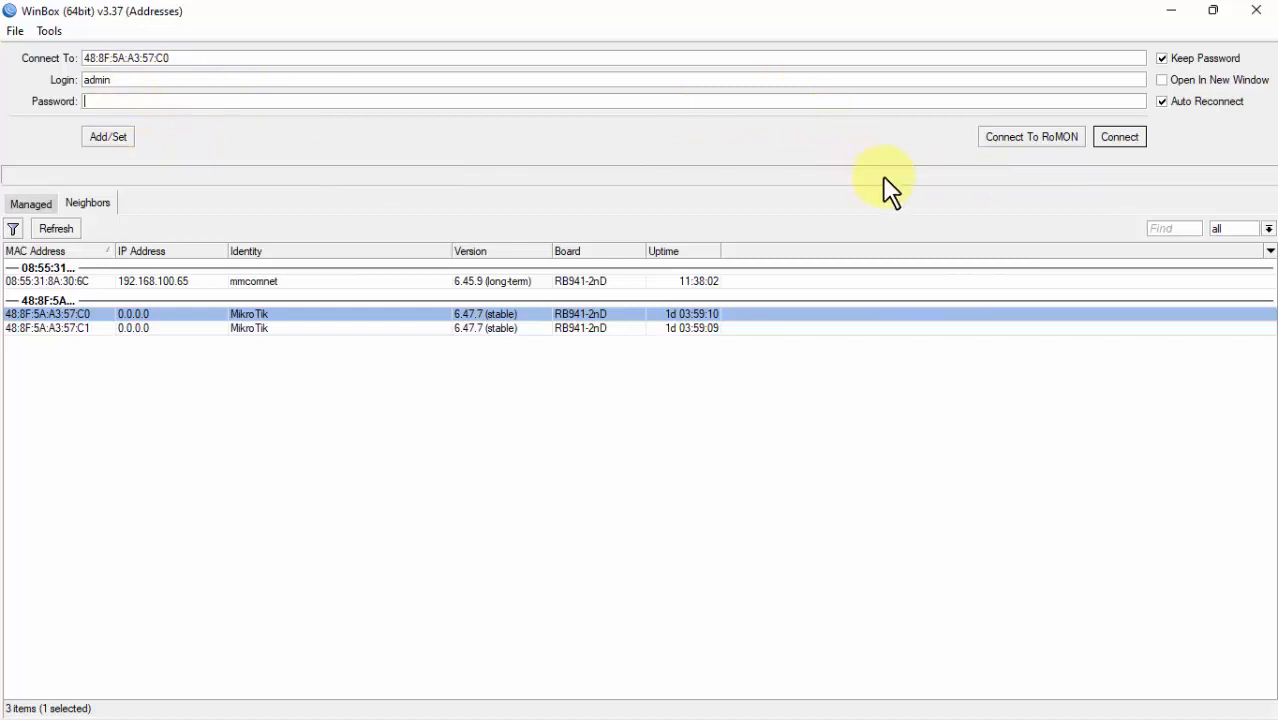
pyautogui.click(1127, 141)
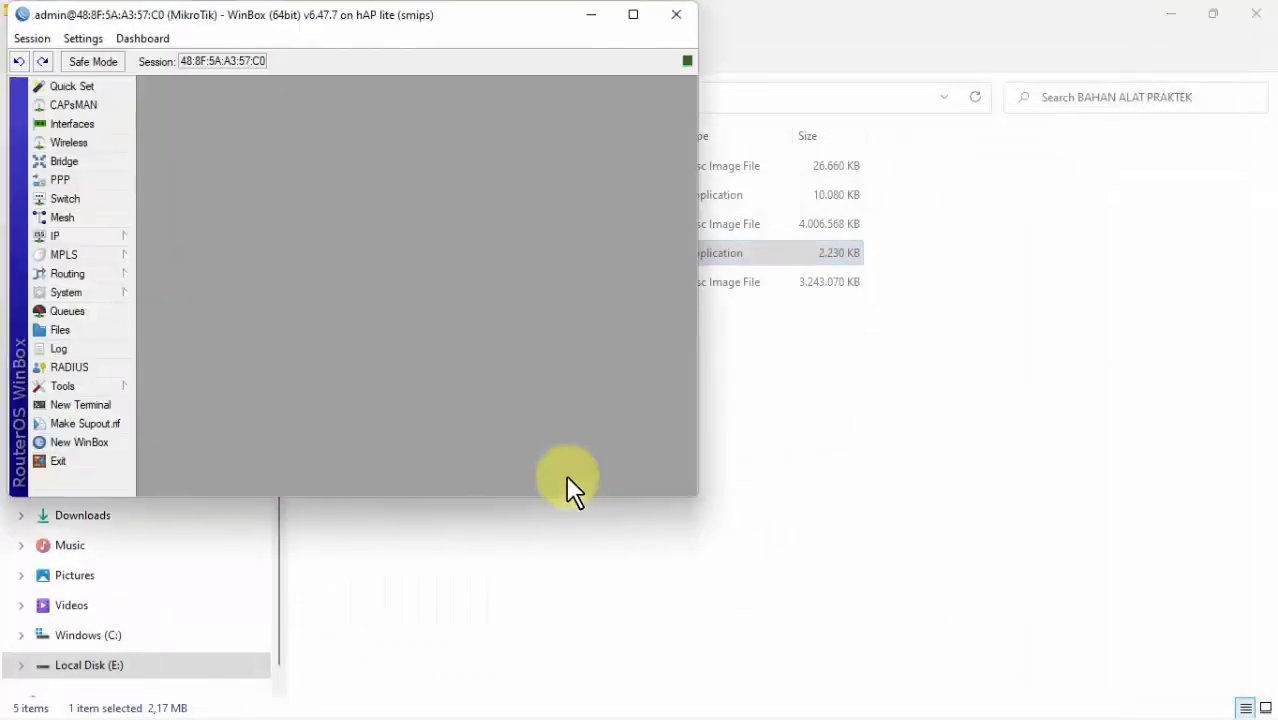
pyautogui.click(632, 15)
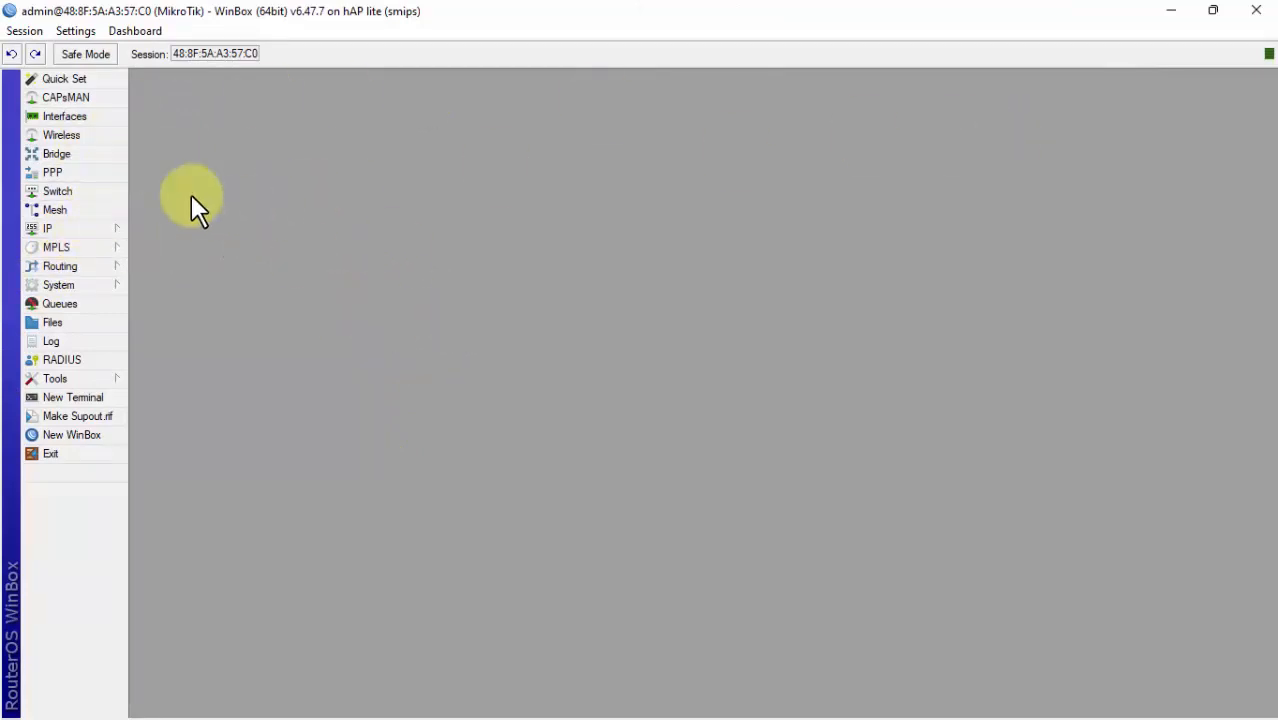
pyautogui.click(62, 116)
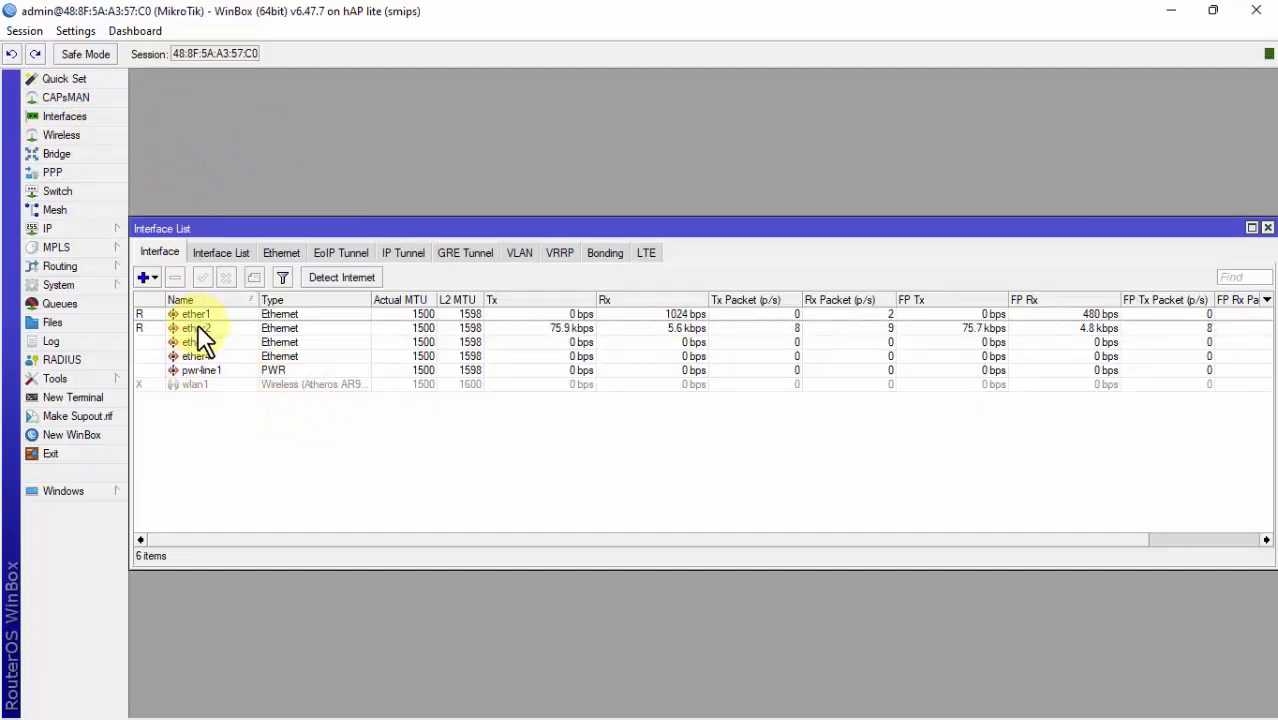
pyautogui.moveTo(311, 227); pyautogui.dragTo(321, 90)
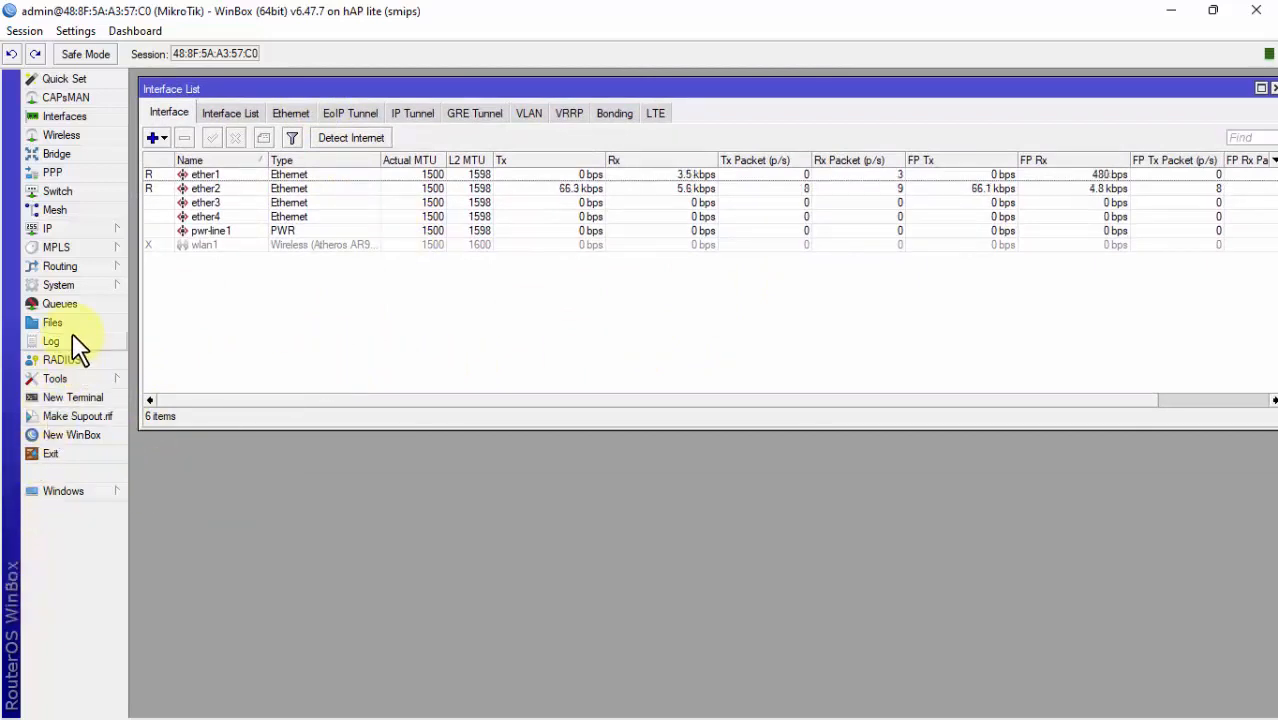
pyautogui.click(70, 286)
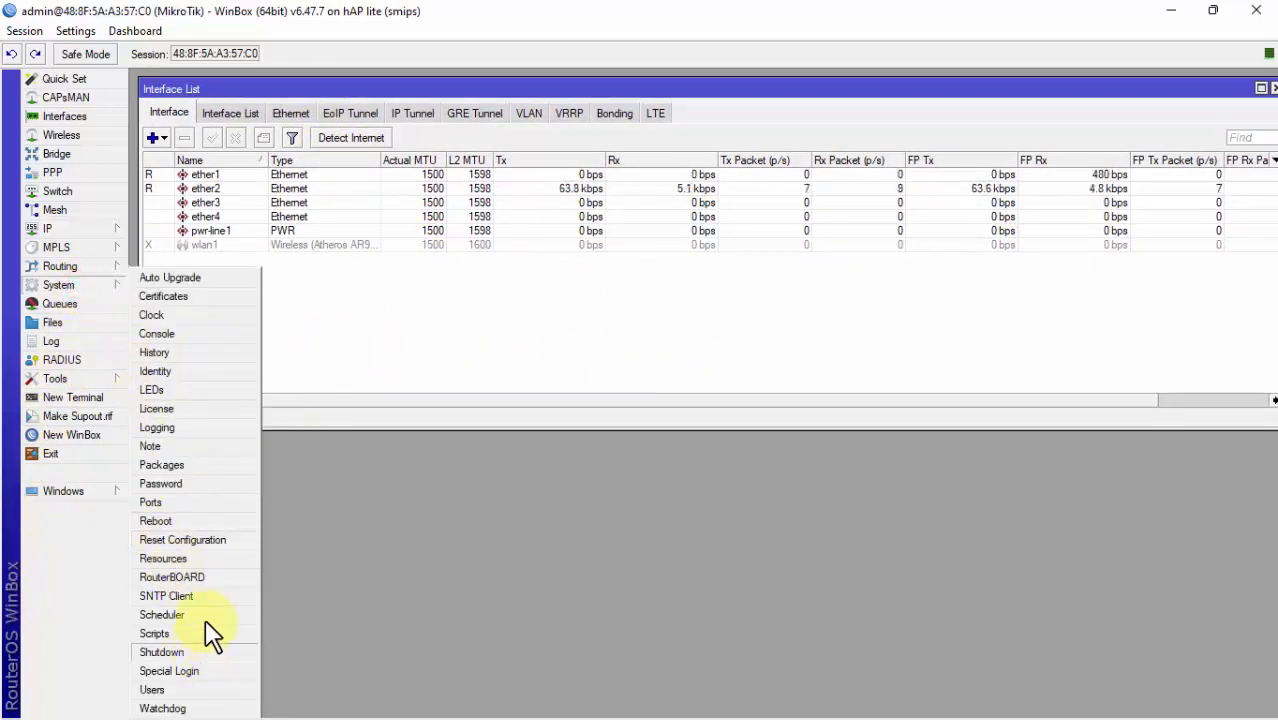
pyautogui.click(209, 540)
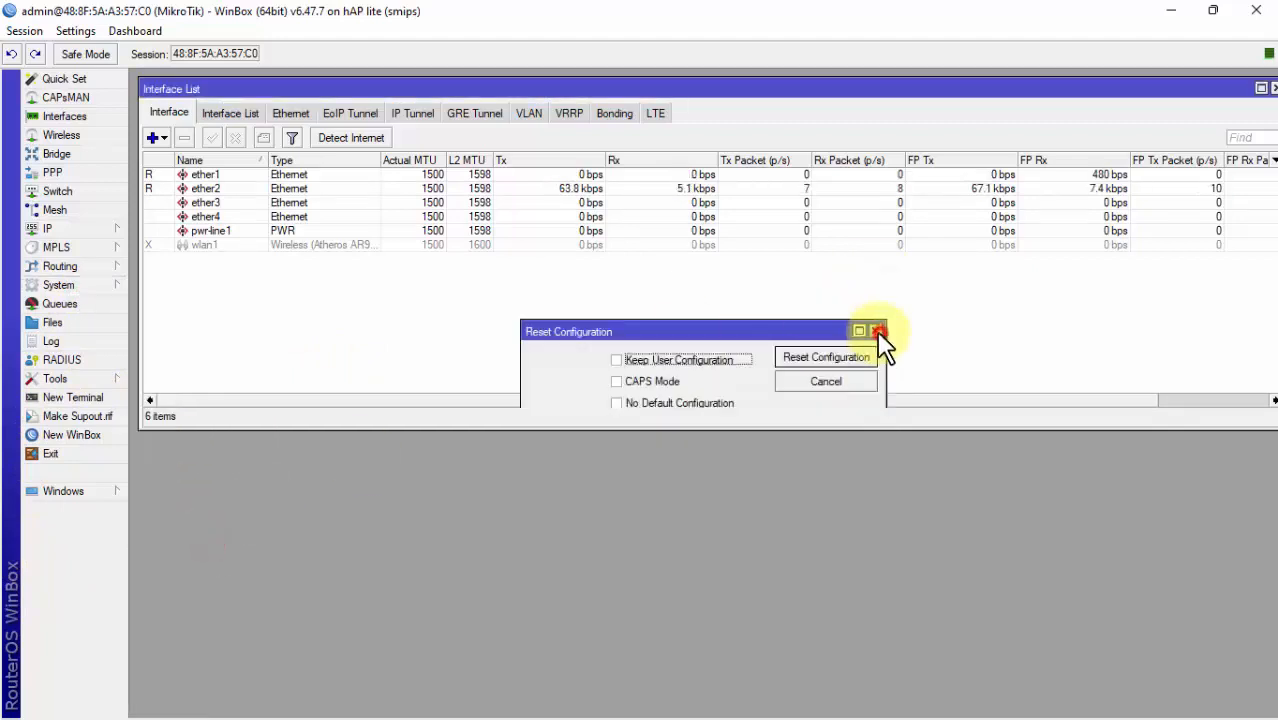
pyautogui.click(878, 333)
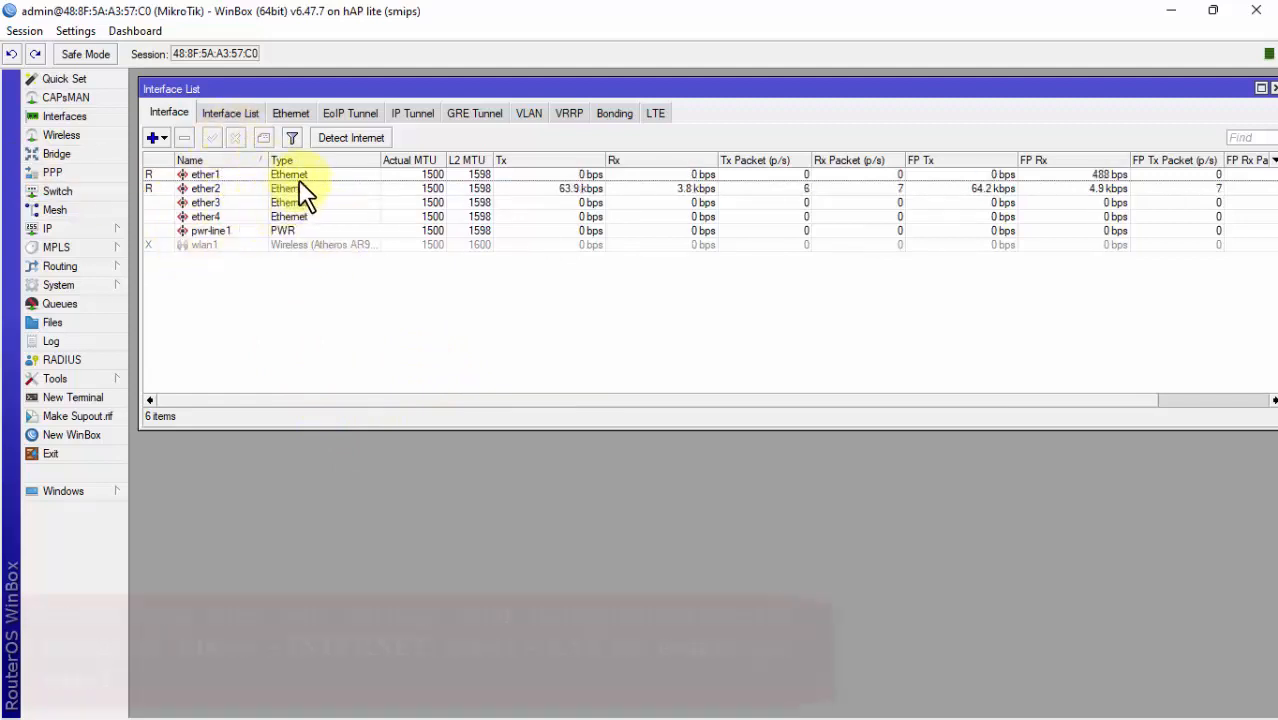
# Step: Rename interface ether1 to ether1-INTERNET
pyautogui.doubleClick(215, 175)
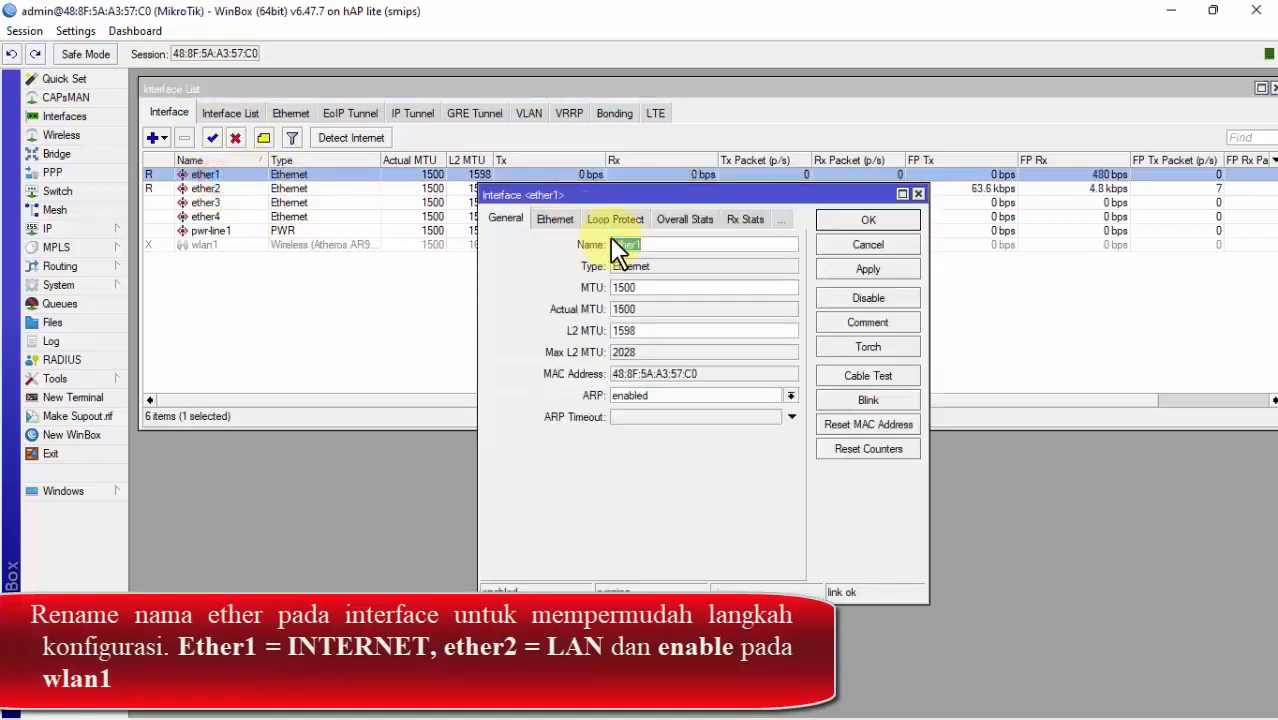
pyautogui.click(685, 244)
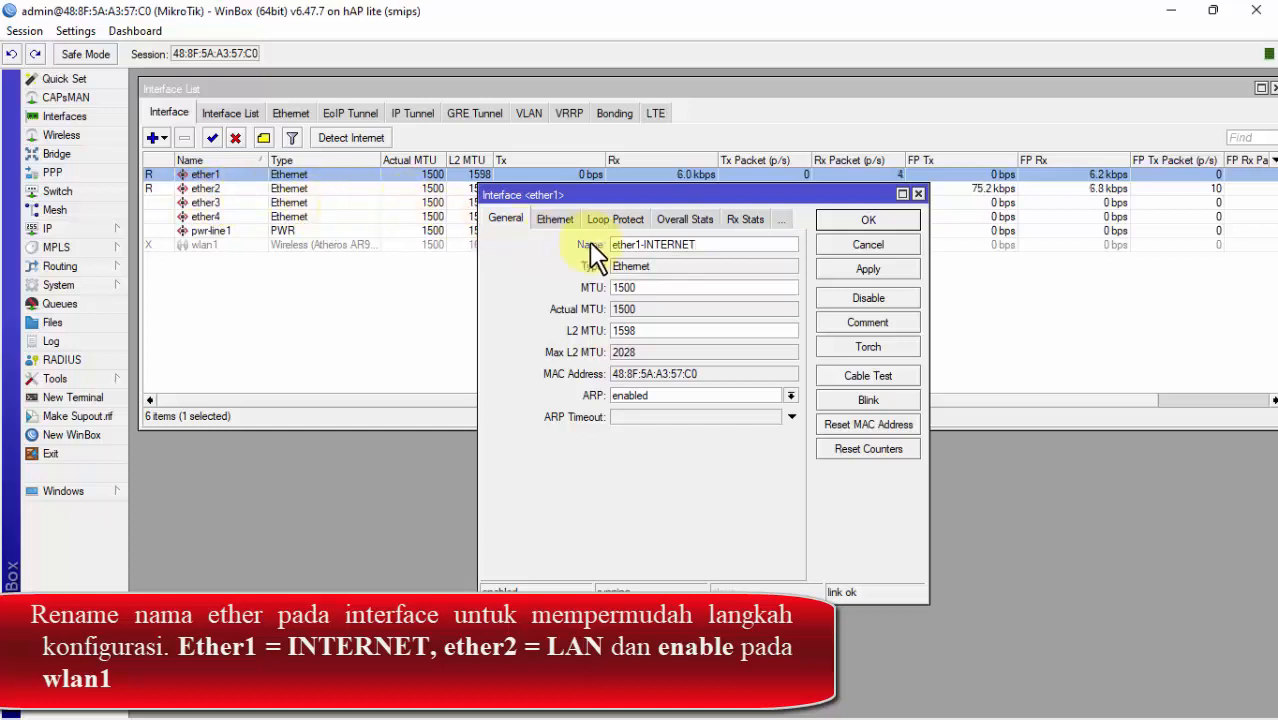
pyautogui.click(707, 245)
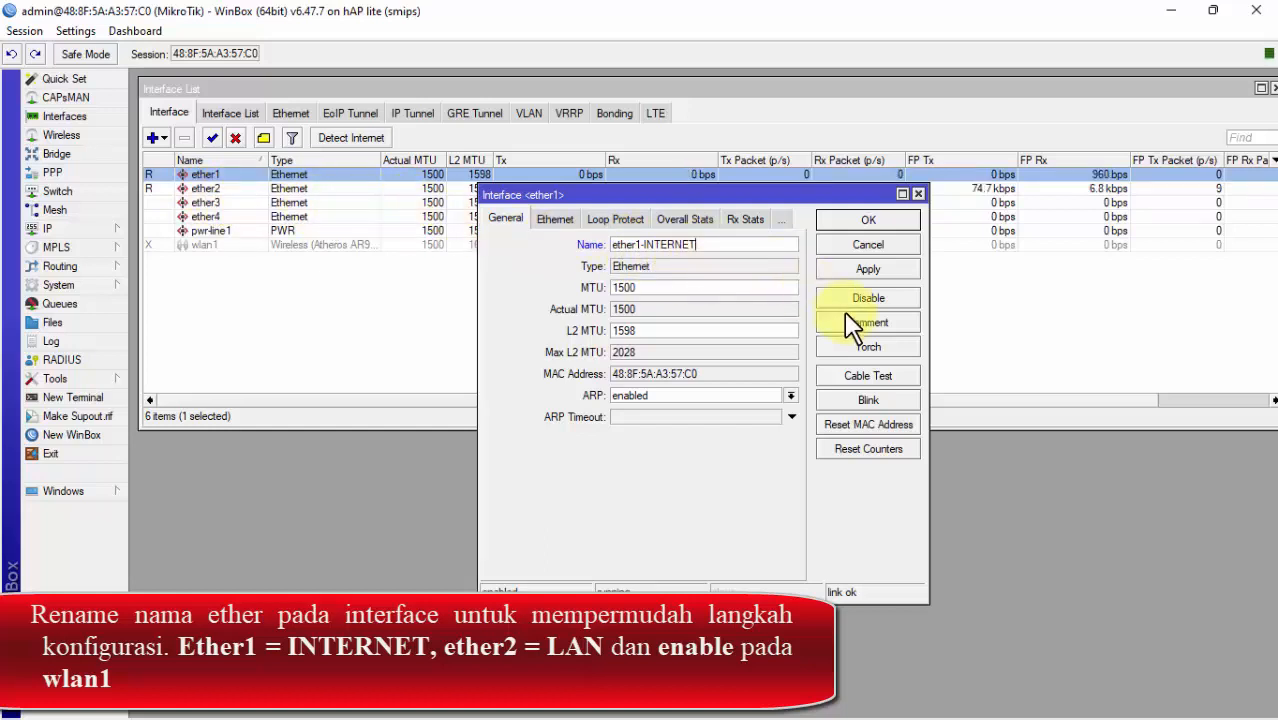
pyautogui.click(880, 276)
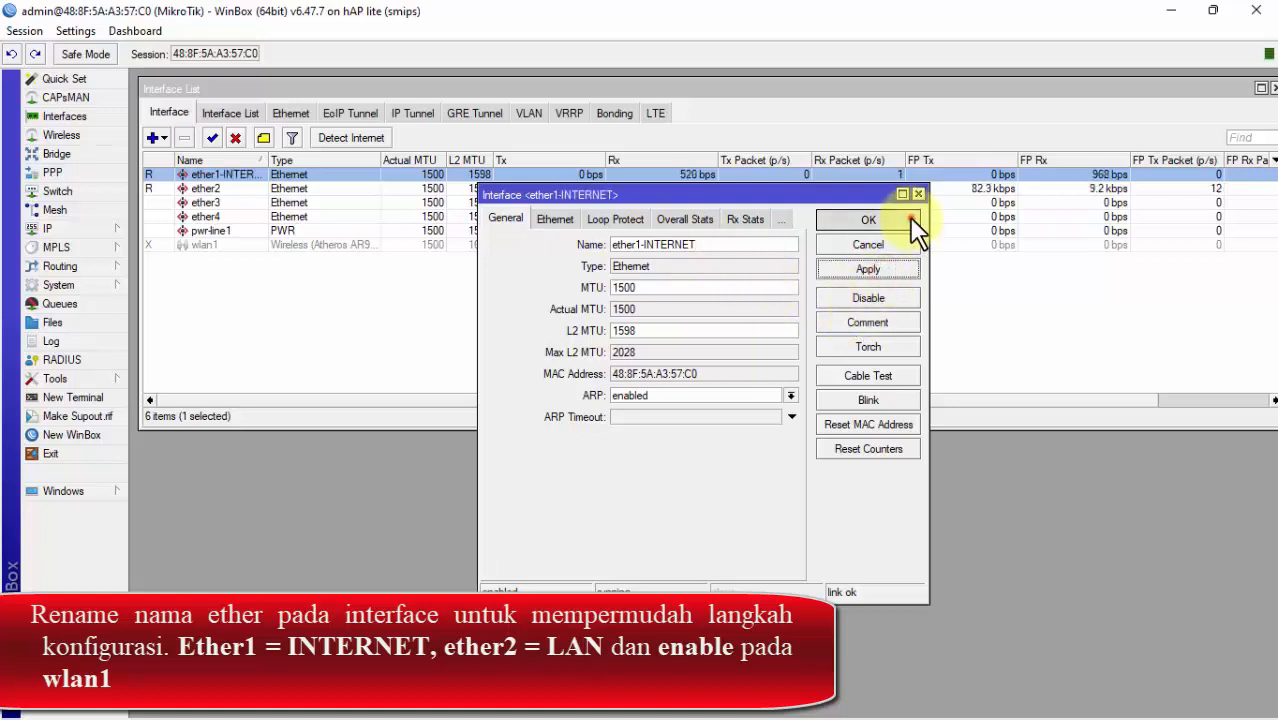
pyautogui.click(905, 220)
# Step: Rename interface ether2 to ether2-LAN
pyautogui.click(205, 190)
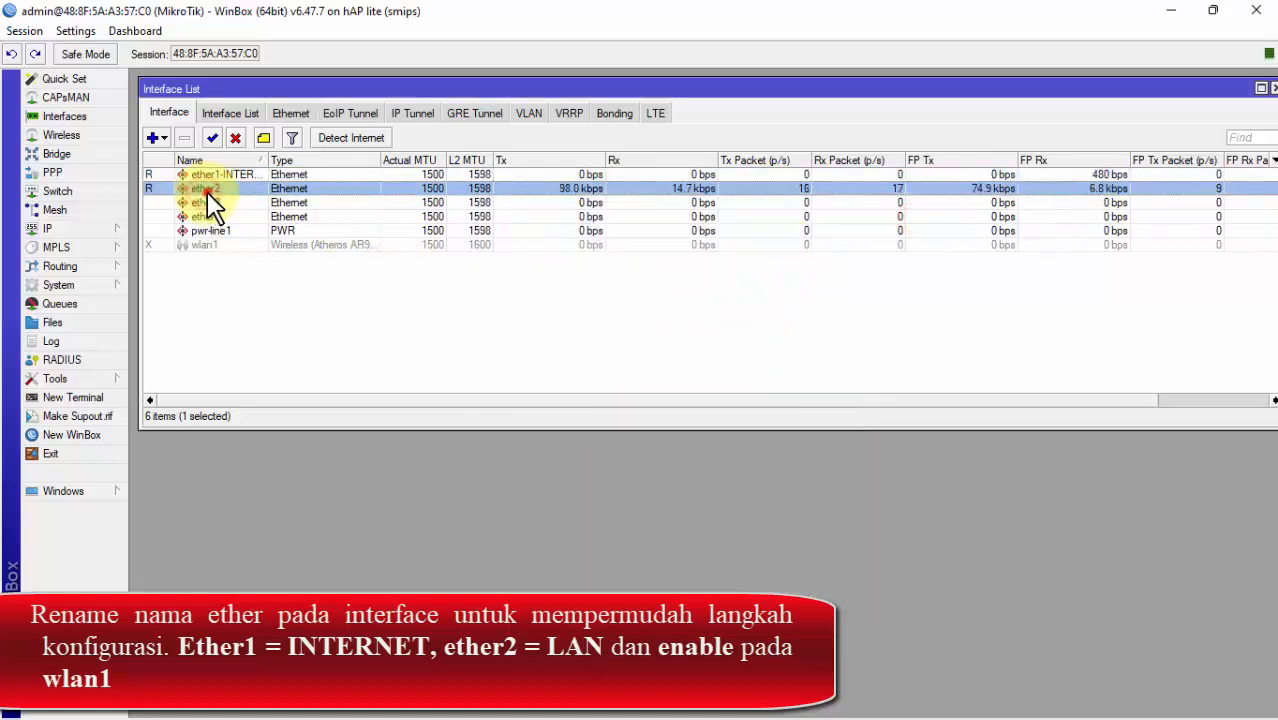
pyautogui.doubleClick(205, 190)
pyautogui.click(678, 245)
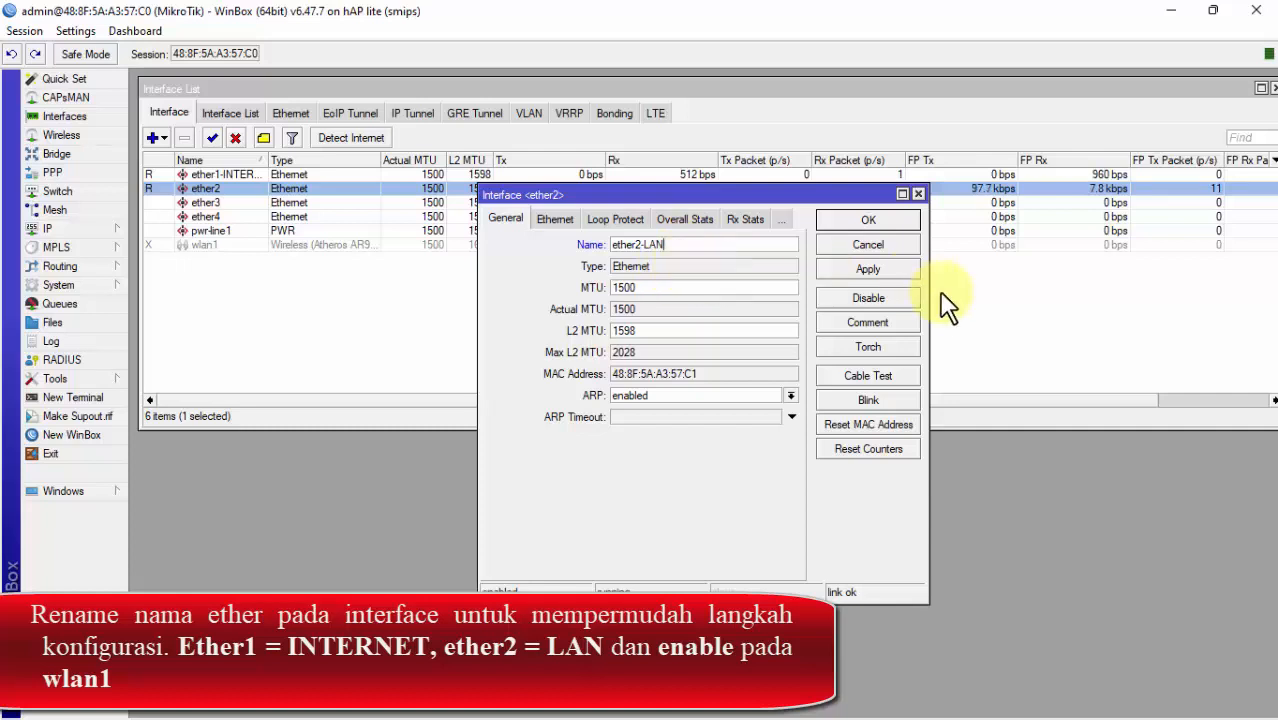
pyautogui.click(900, 268)
pyautogui.click(868, 221)
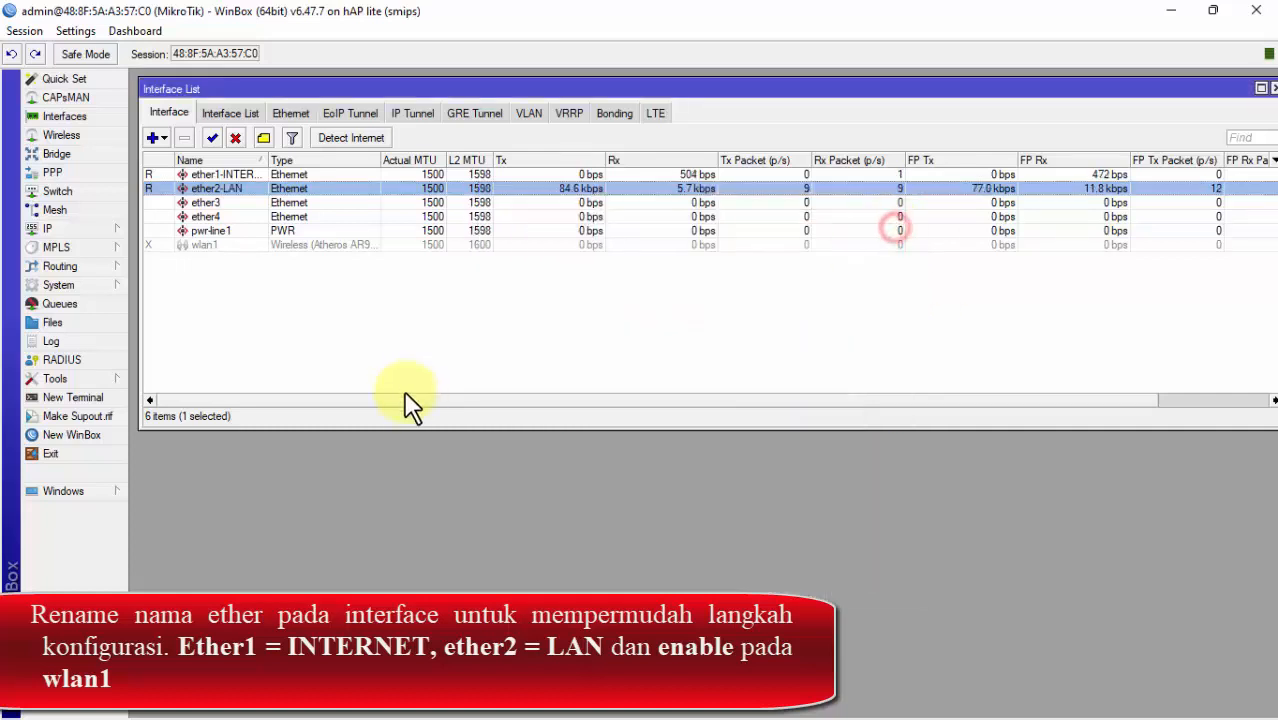
# Step: Enable the disabled wlan1 wireless interface, then show the laptop's list of nearby Wi-Fi networks
pyautogui.click(205, 246)
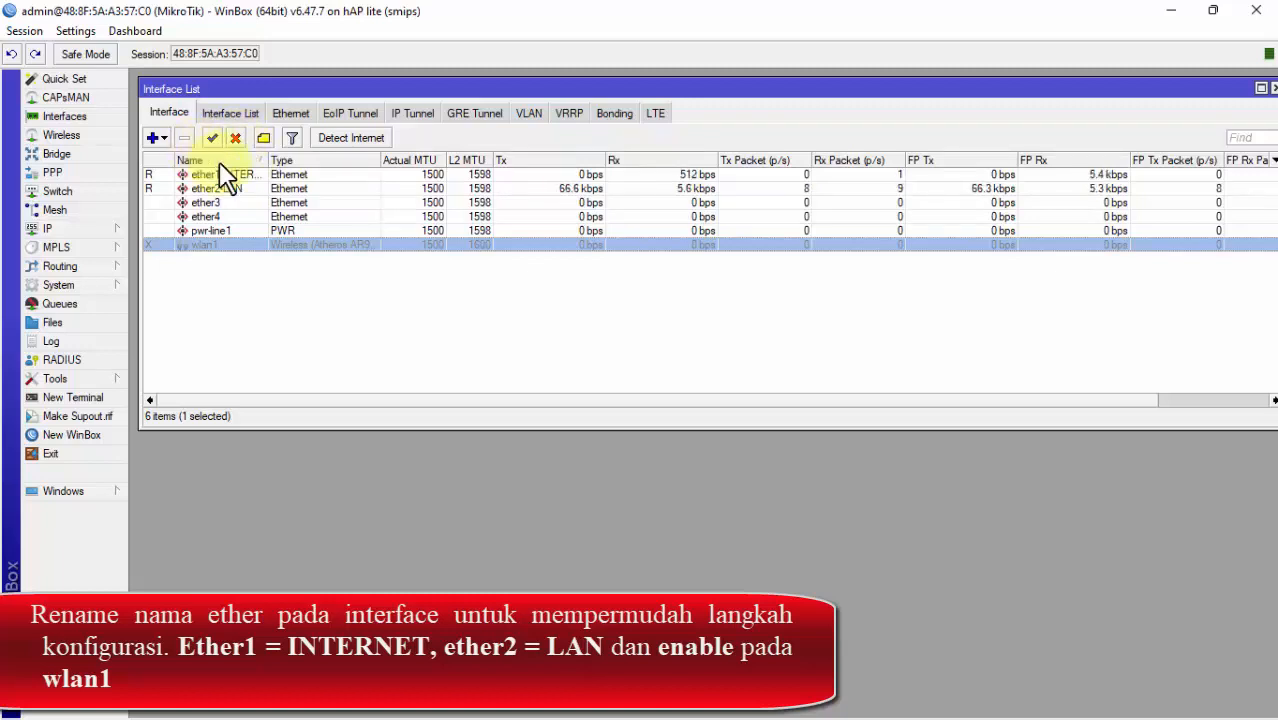
pyautogui.click(224, 233)
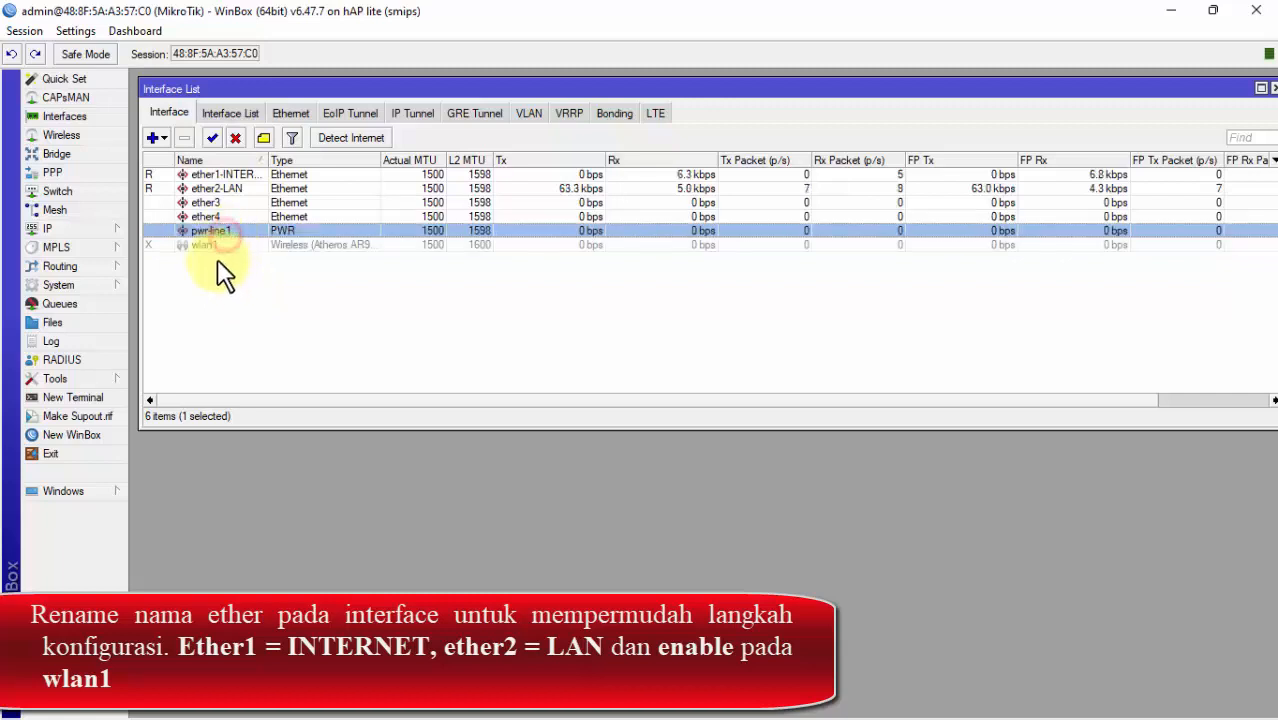
pyautogui.click(208, 246)
pyautogui.click(213, 216)
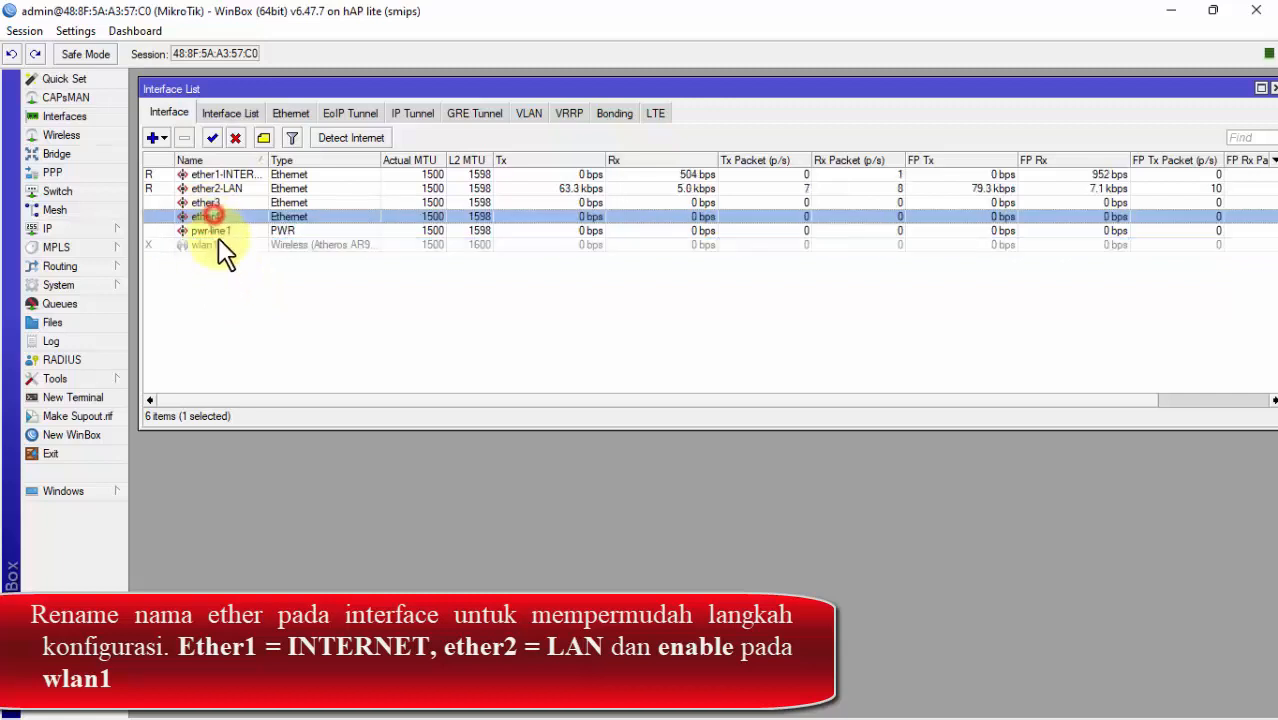
pyautogui.click(215, 243)
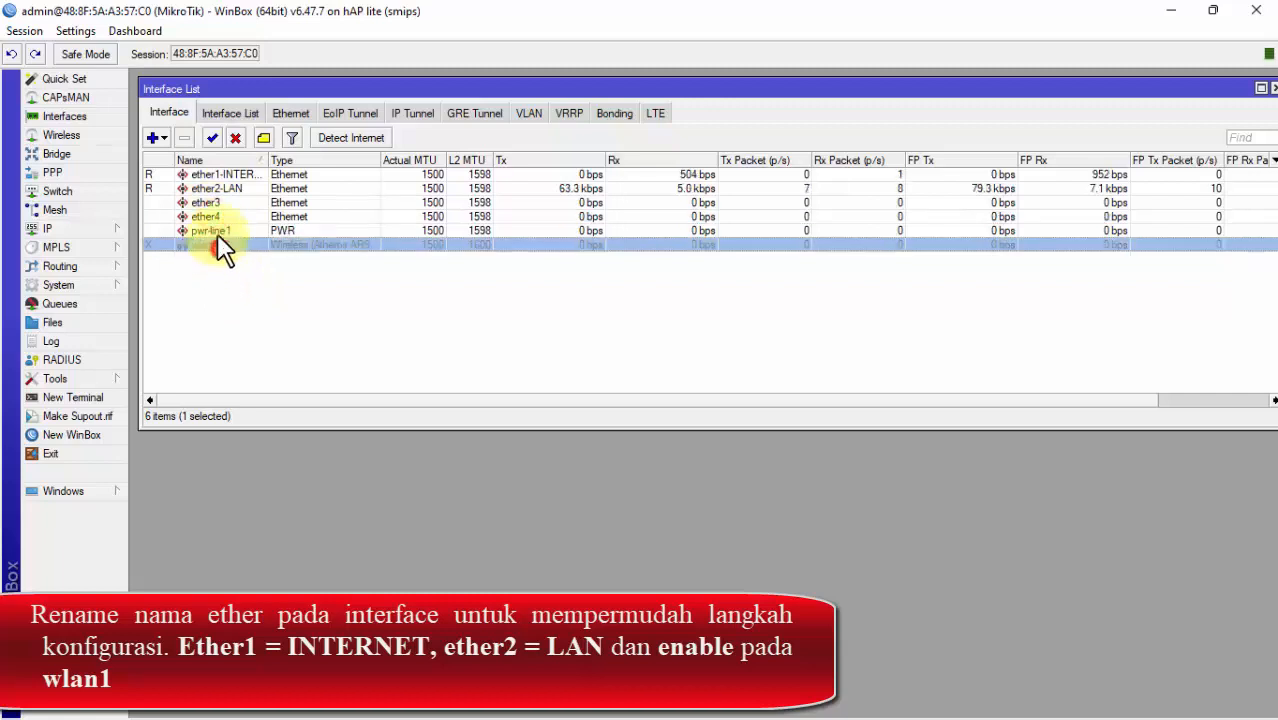
pyautogui.click(213, 139)
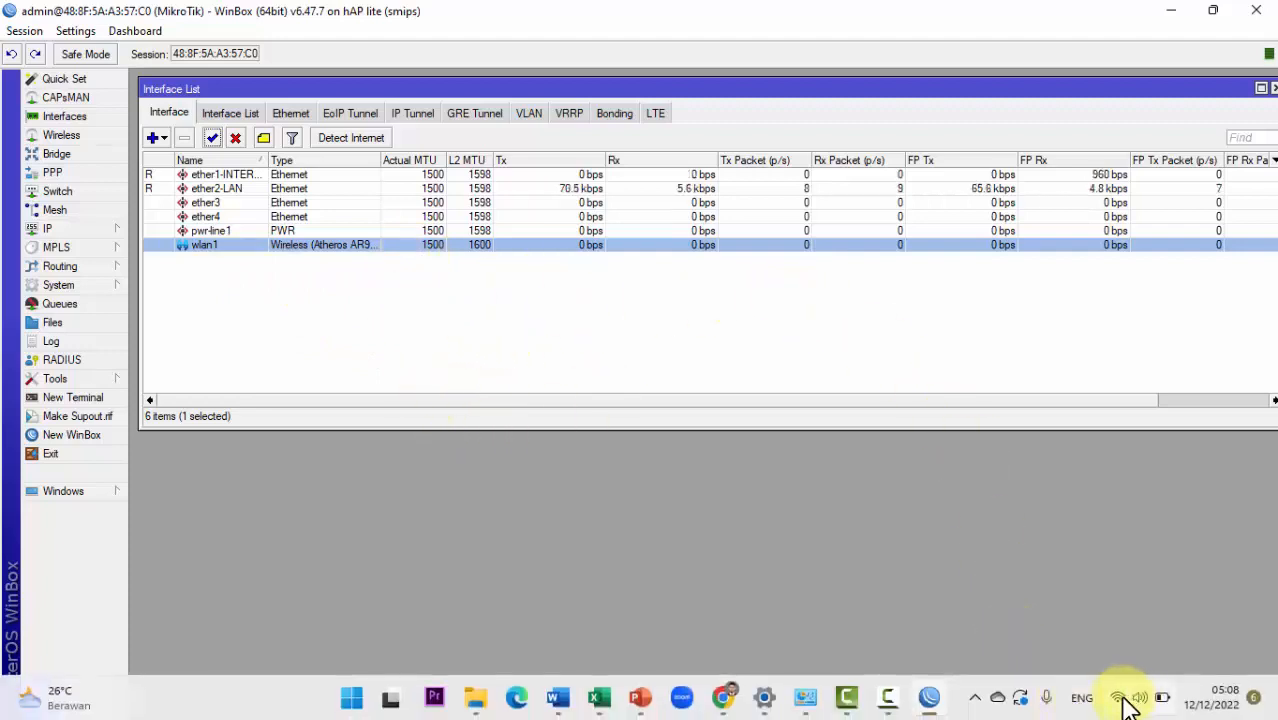
pyautogui.click(1121, 699)
pyautogui.click(1020, 394)
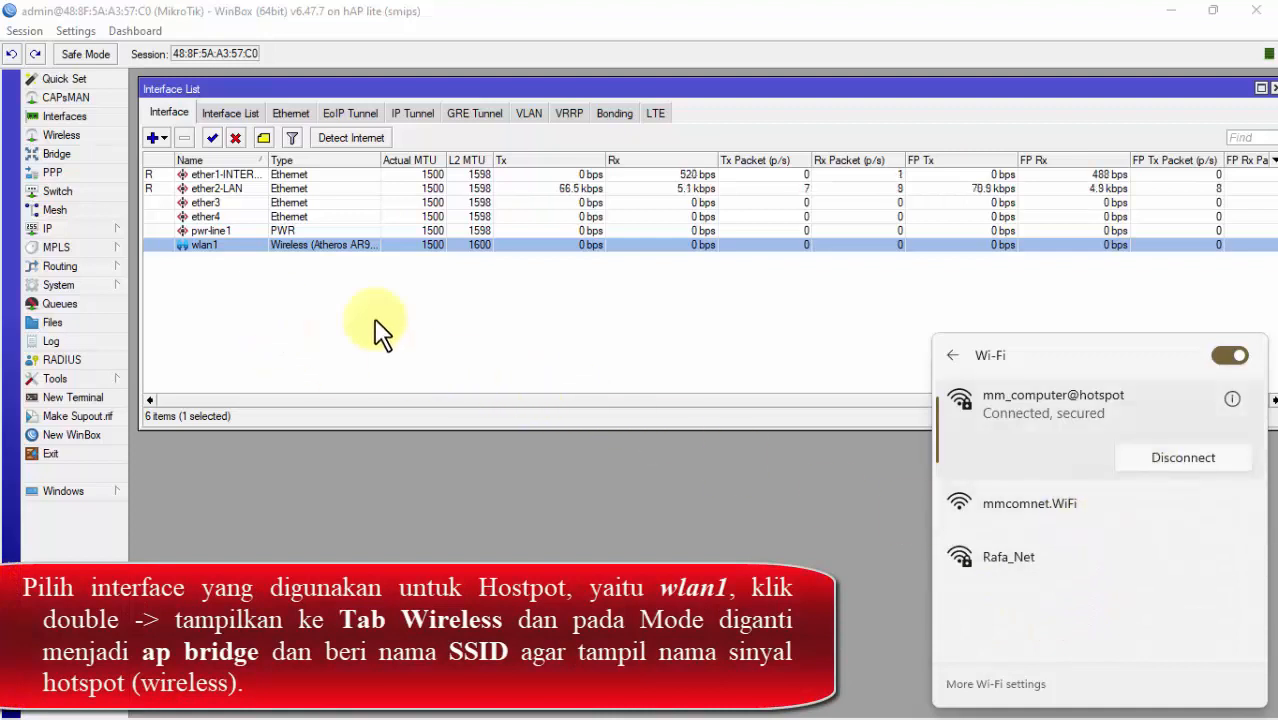
# Step: On wlan1's Wireless tab, set mode to ap bridge with SSID MikroTik, then apply and save
pyautogui.doubleClick(205, 248)
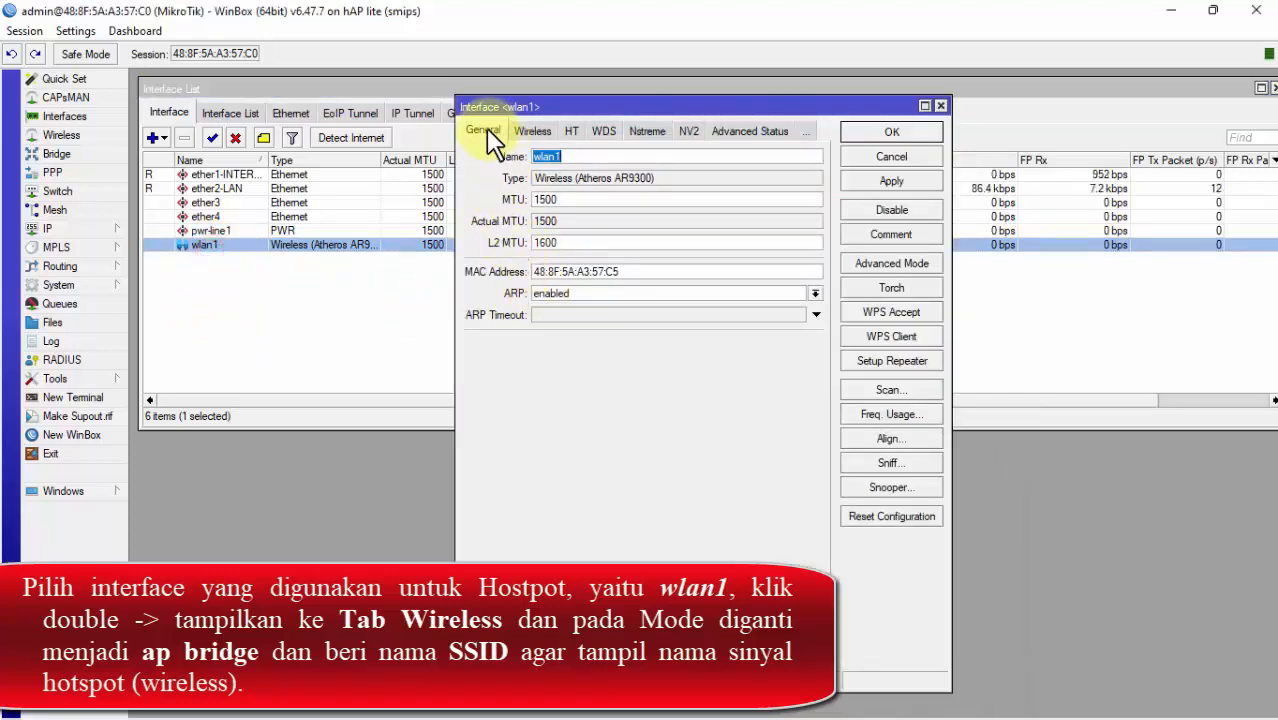
pyautogui.click(533, 131)
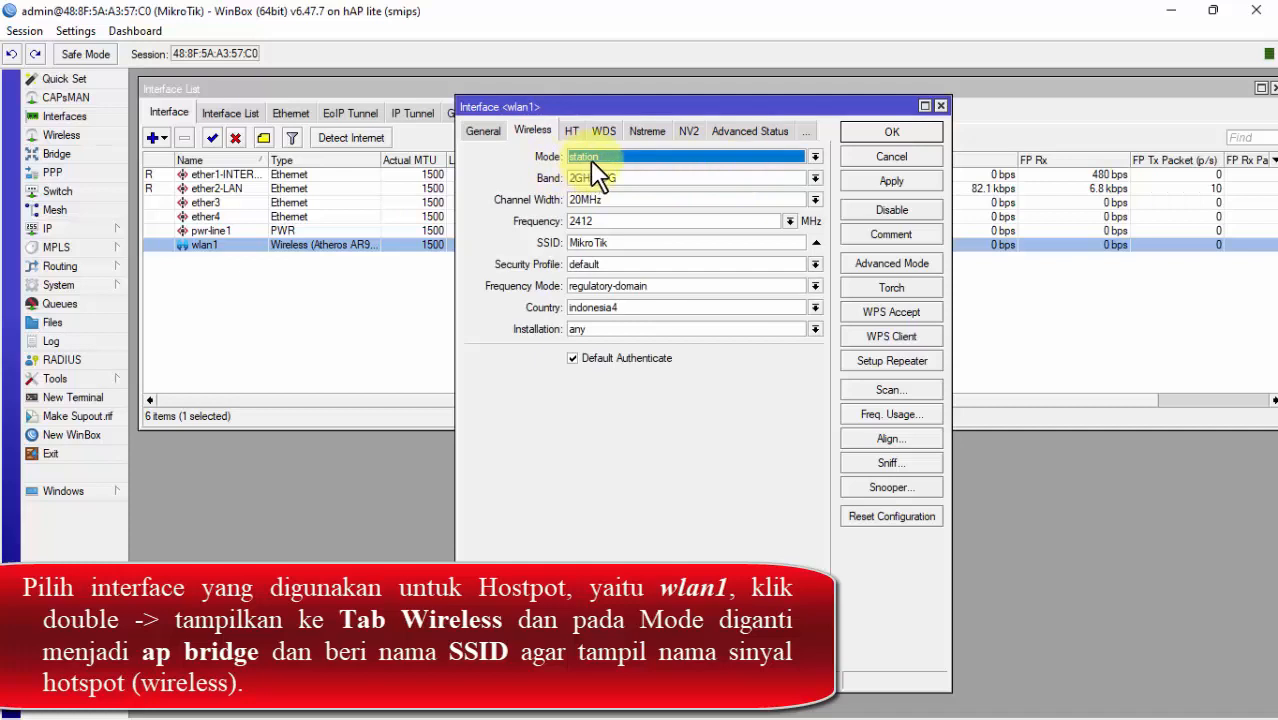
pyautogui.click(740, 160)
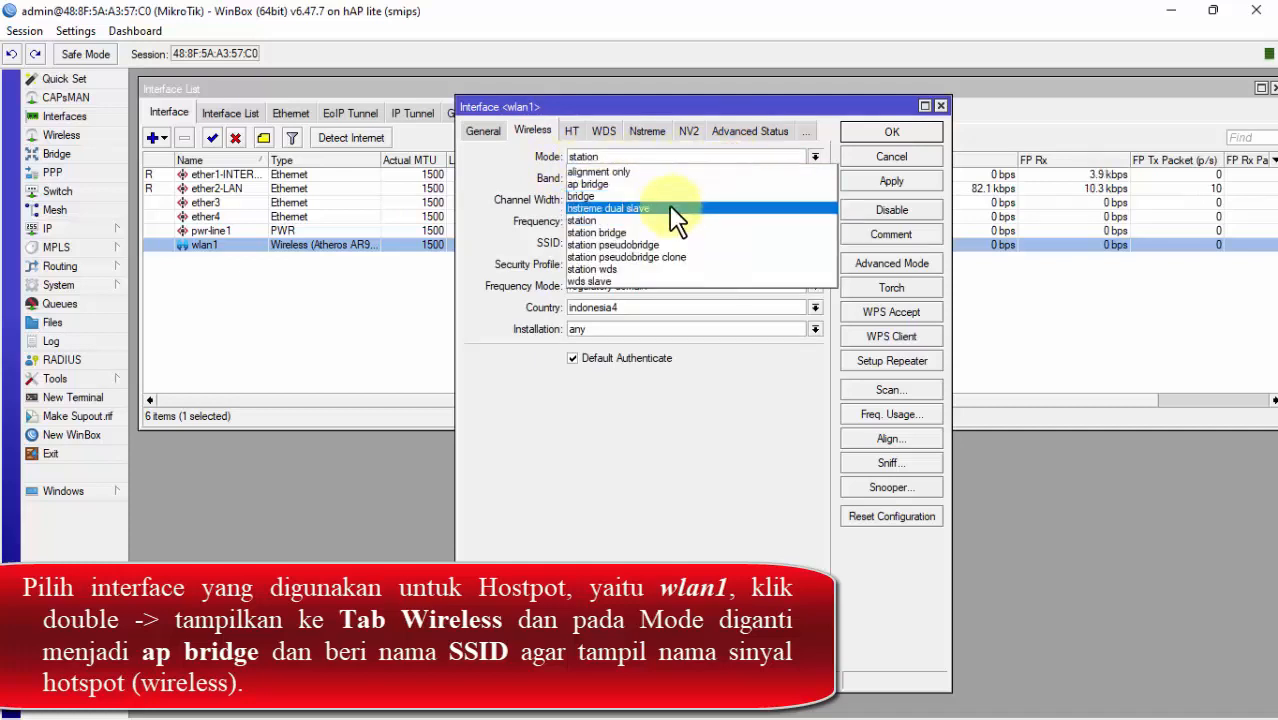
pyautogui.click(612, 186)
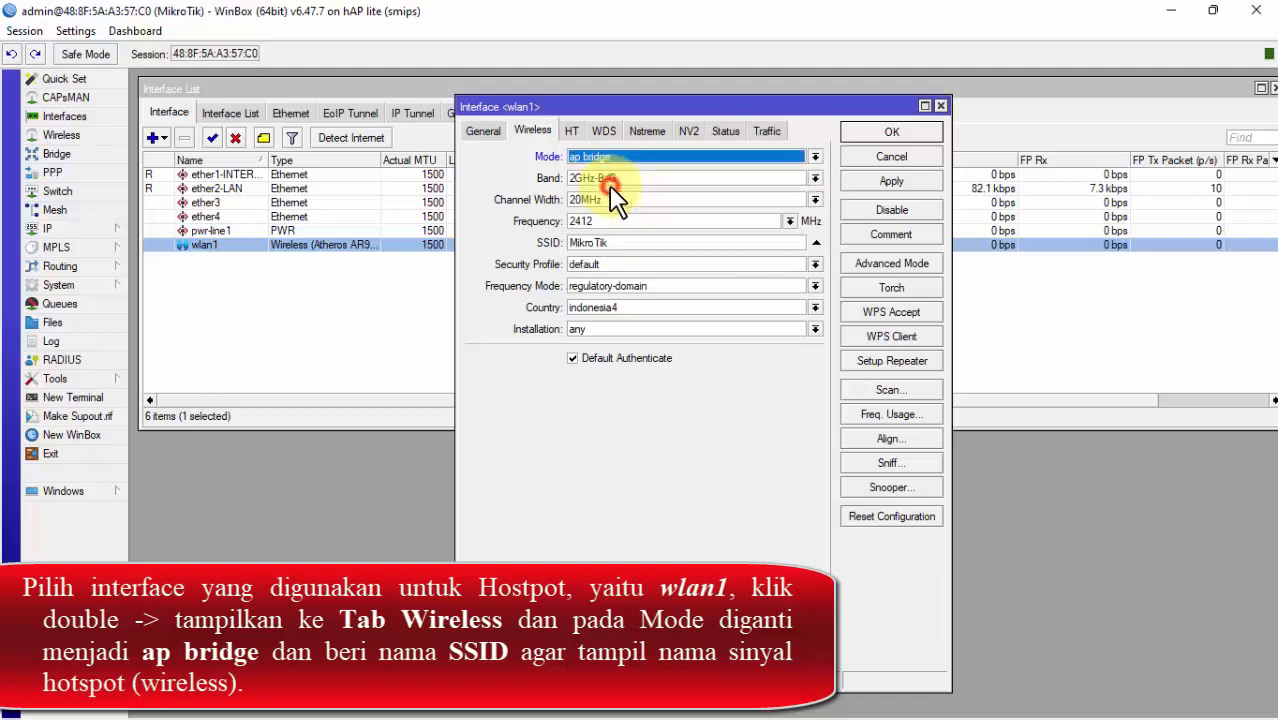
pyautogui.doubleClick(618, 245)
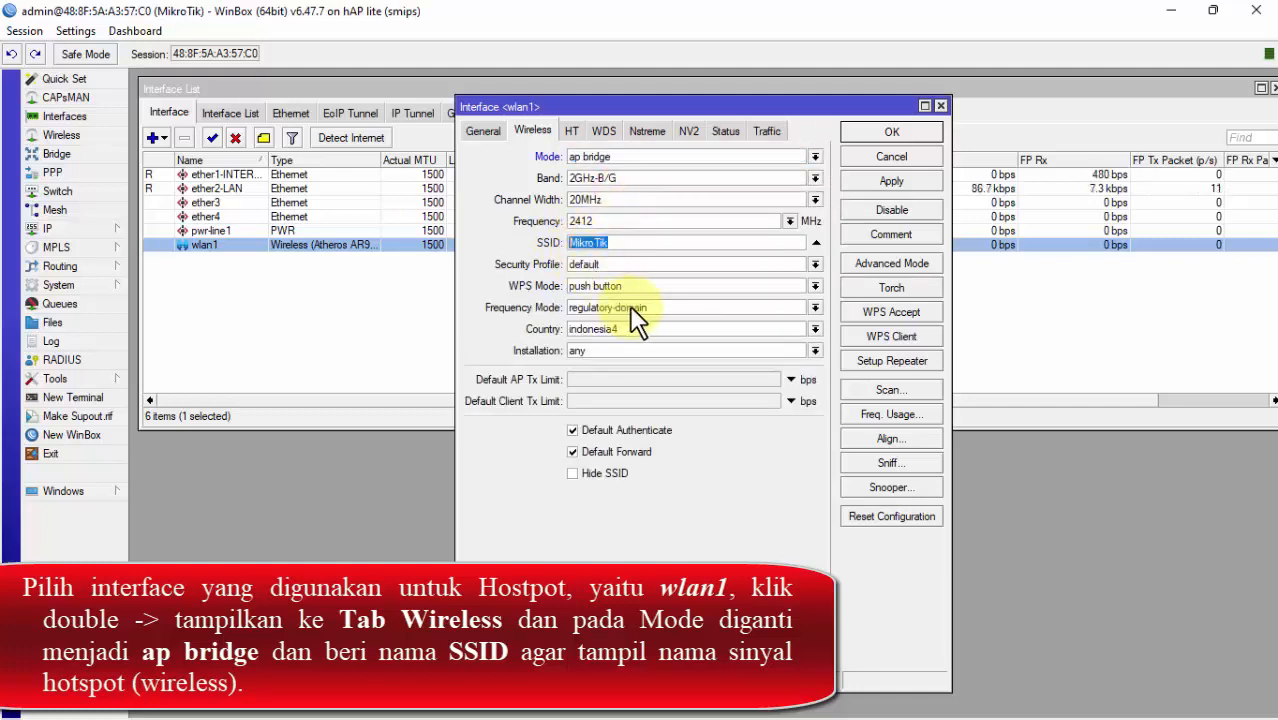
pyautogui.click(645, 246)
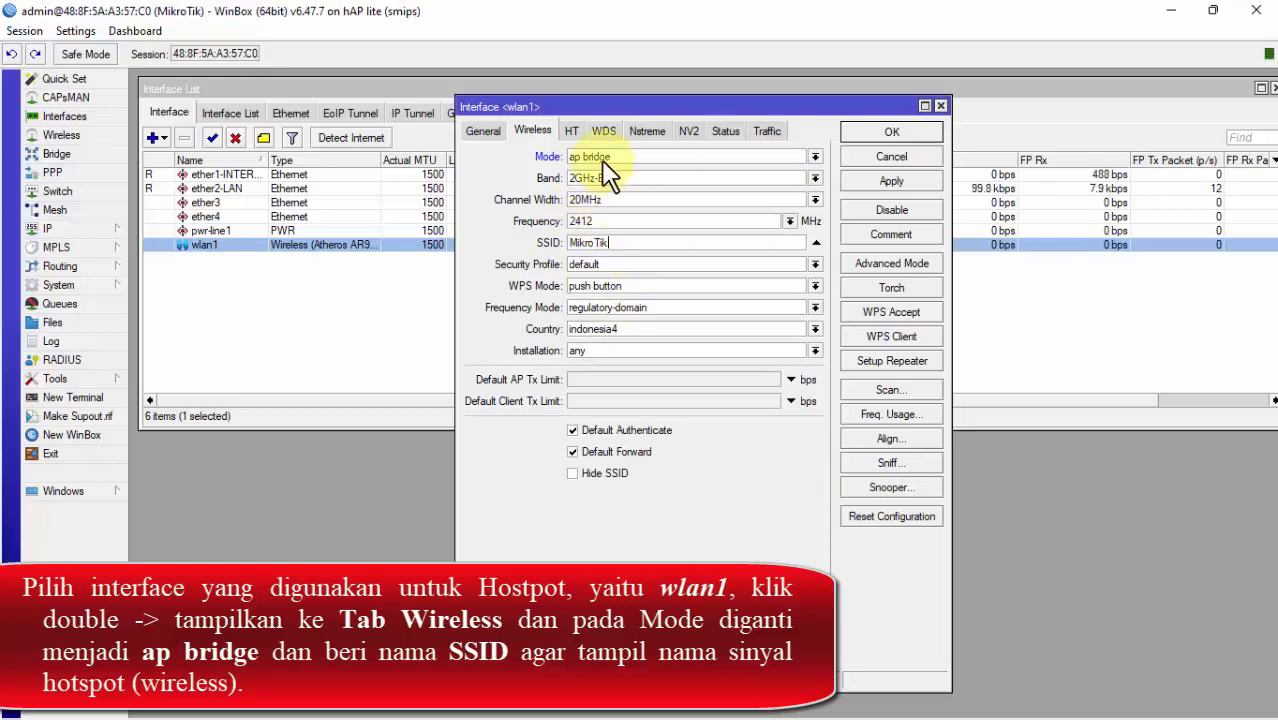
pyautogui.click(905, 183)
pyautogui.click(894, 133)
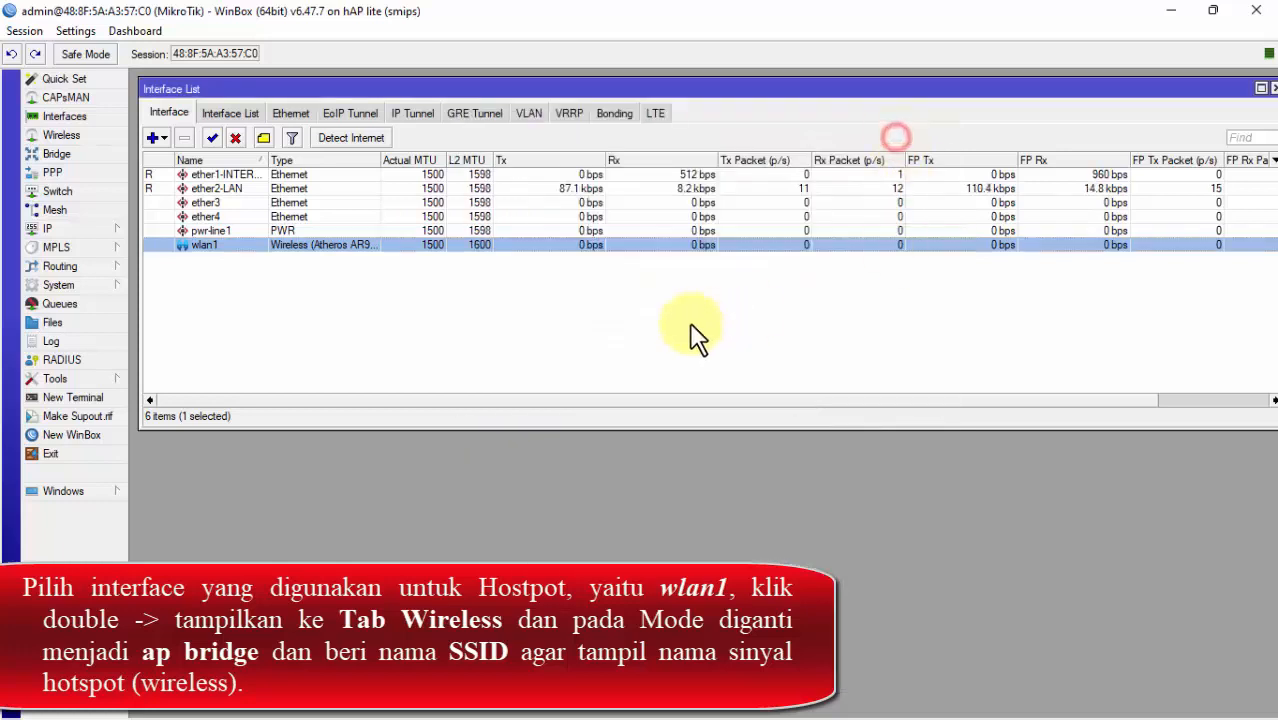
pyautogui.click(566, 310)
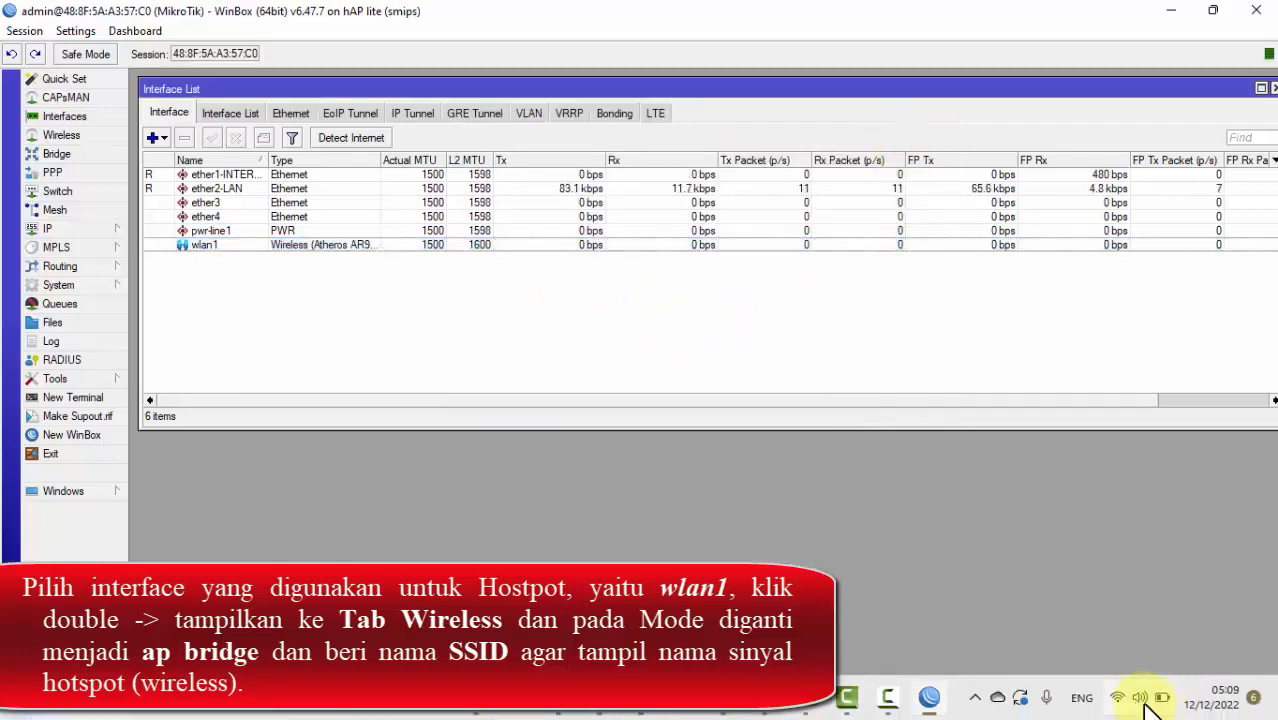
pyautogui.click(1130, 699)
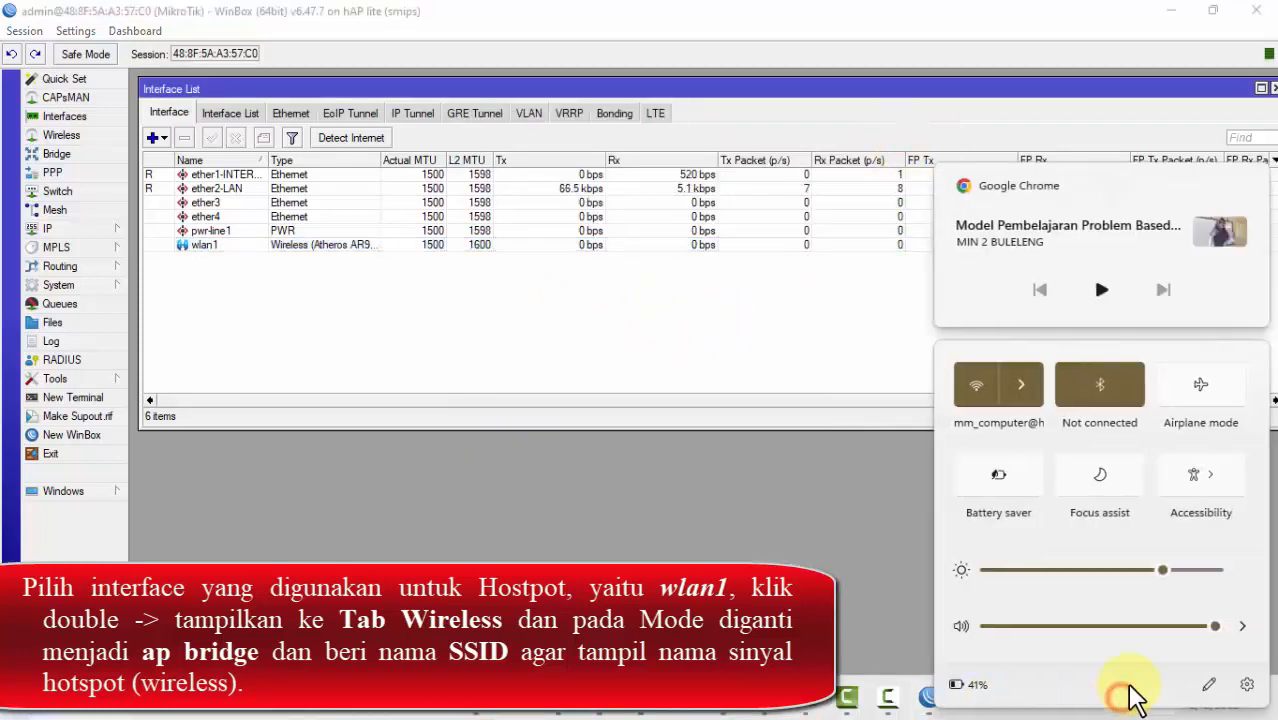
pyautogui.click(1021, 388)
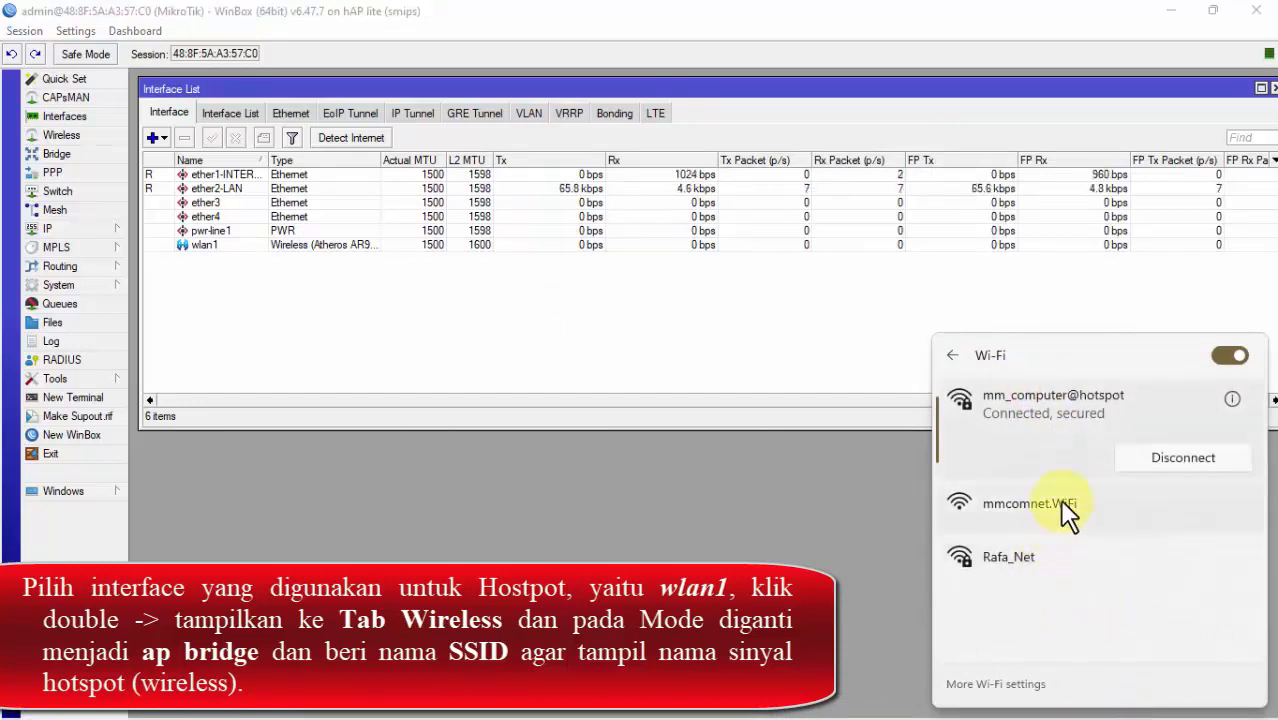
pyautogui.click(785, 350)
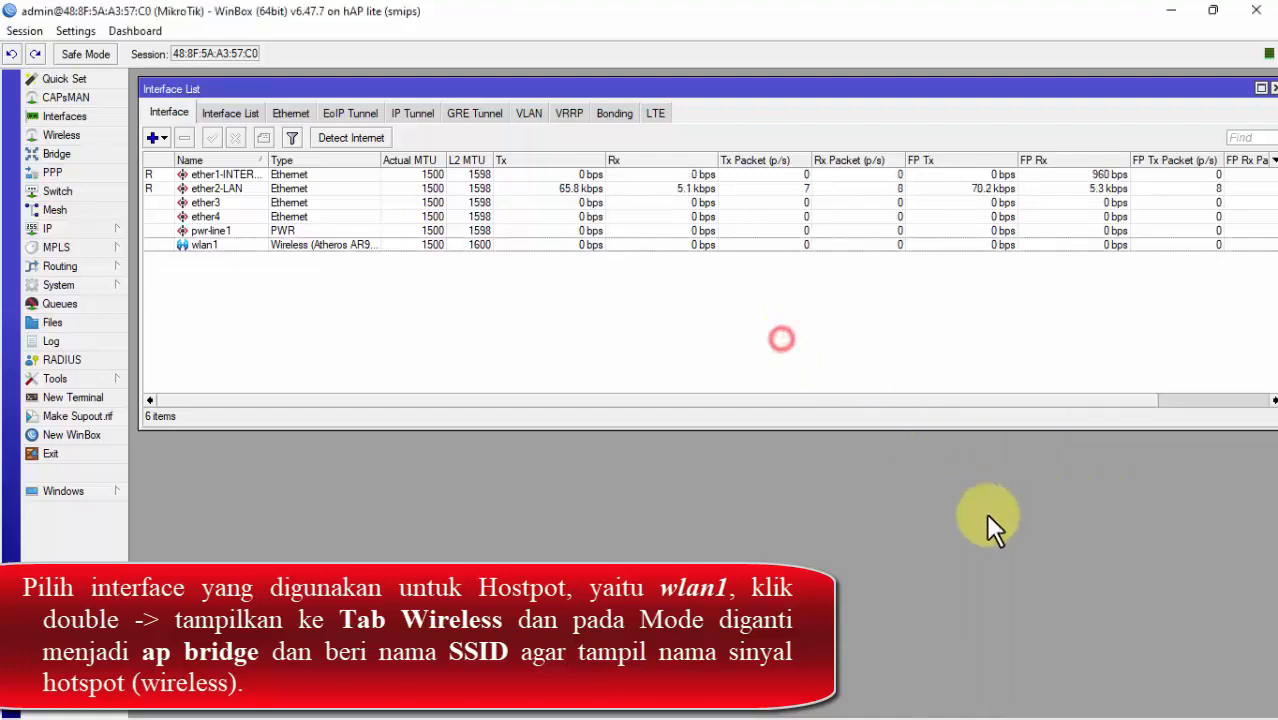
pyautogui.click(1113, 699)
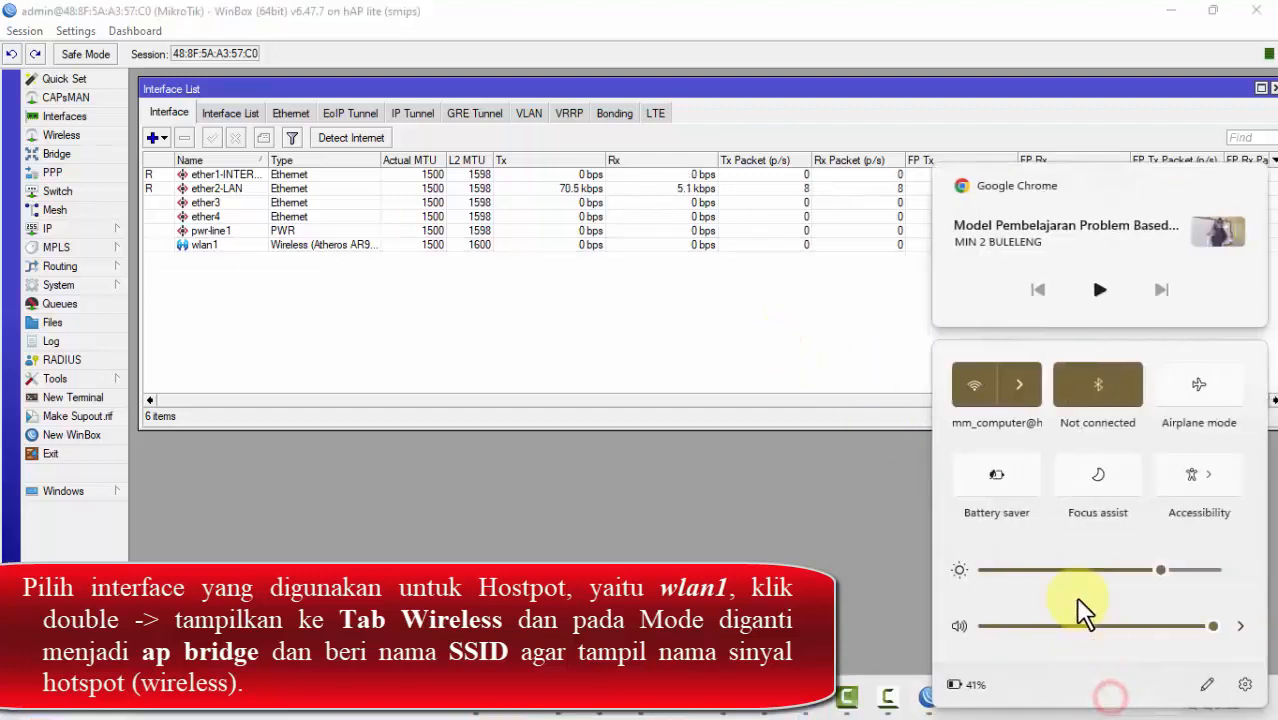
pyautogui.click(1018, 398)
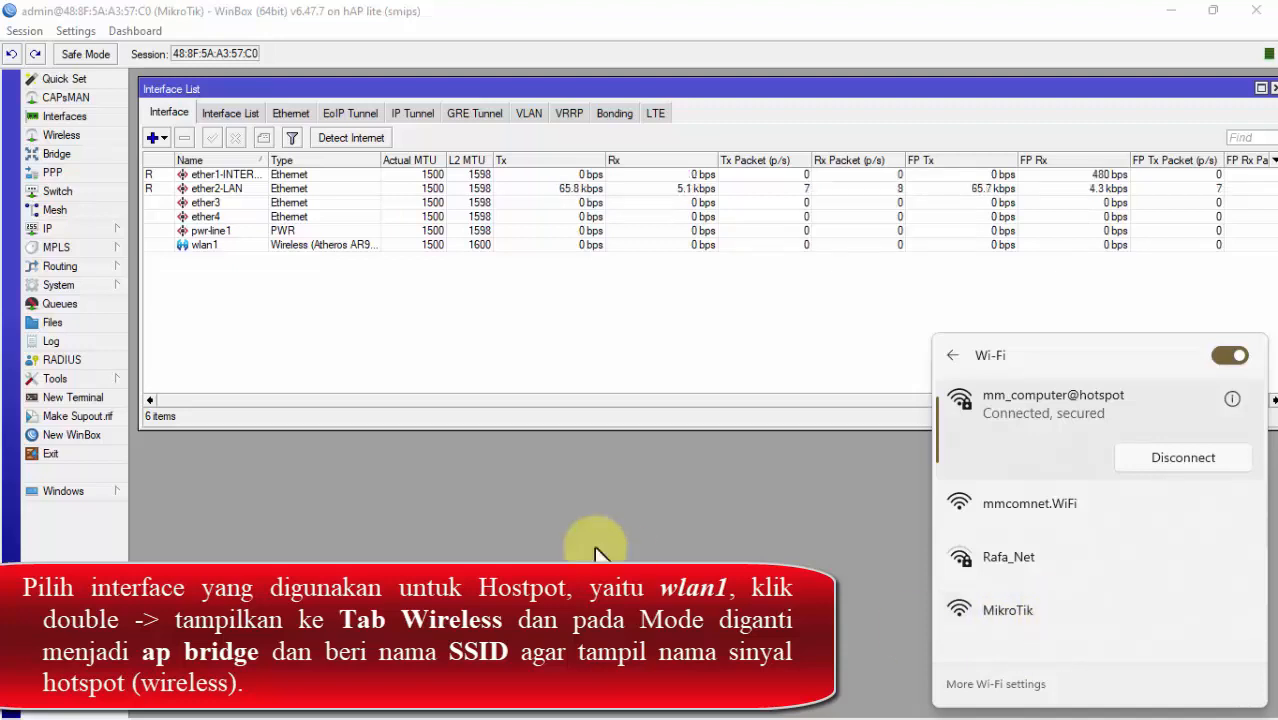
pyautogui.click(517, 340)
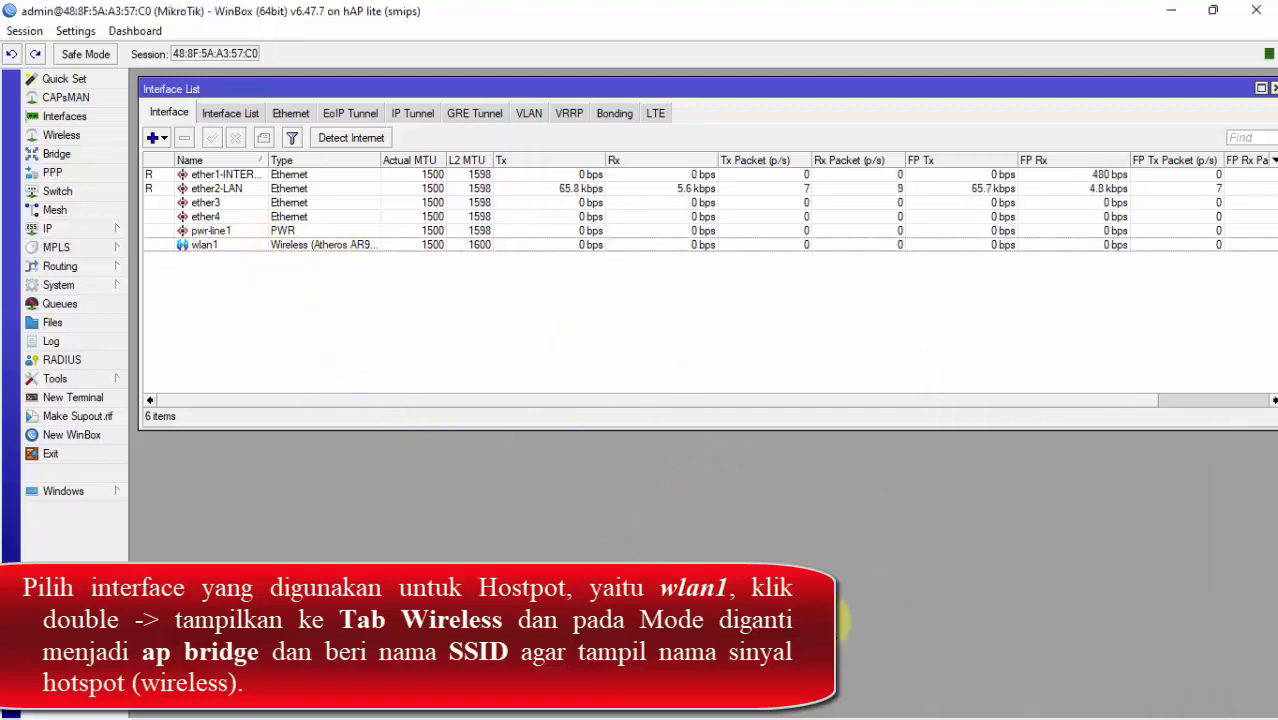
pyautogui.moveTo(968, 716)
pyautogui.click(1115, 701)
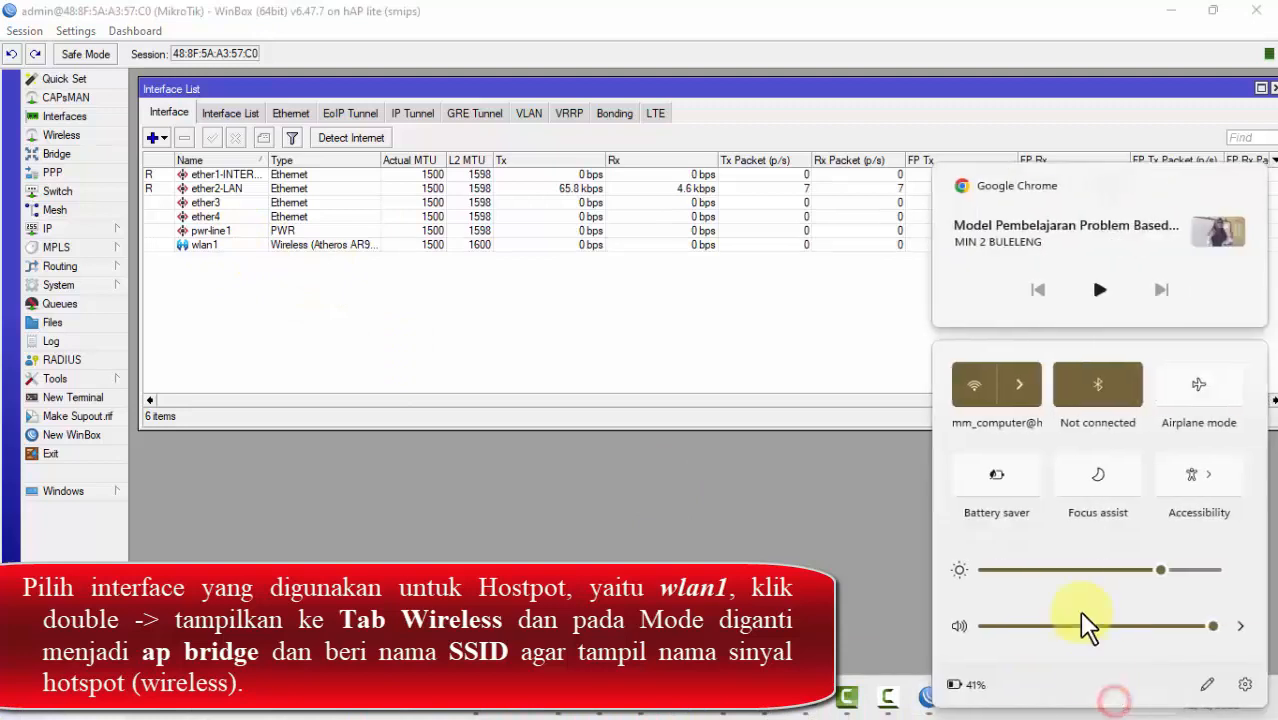
pyautogui.click(1020, 397)
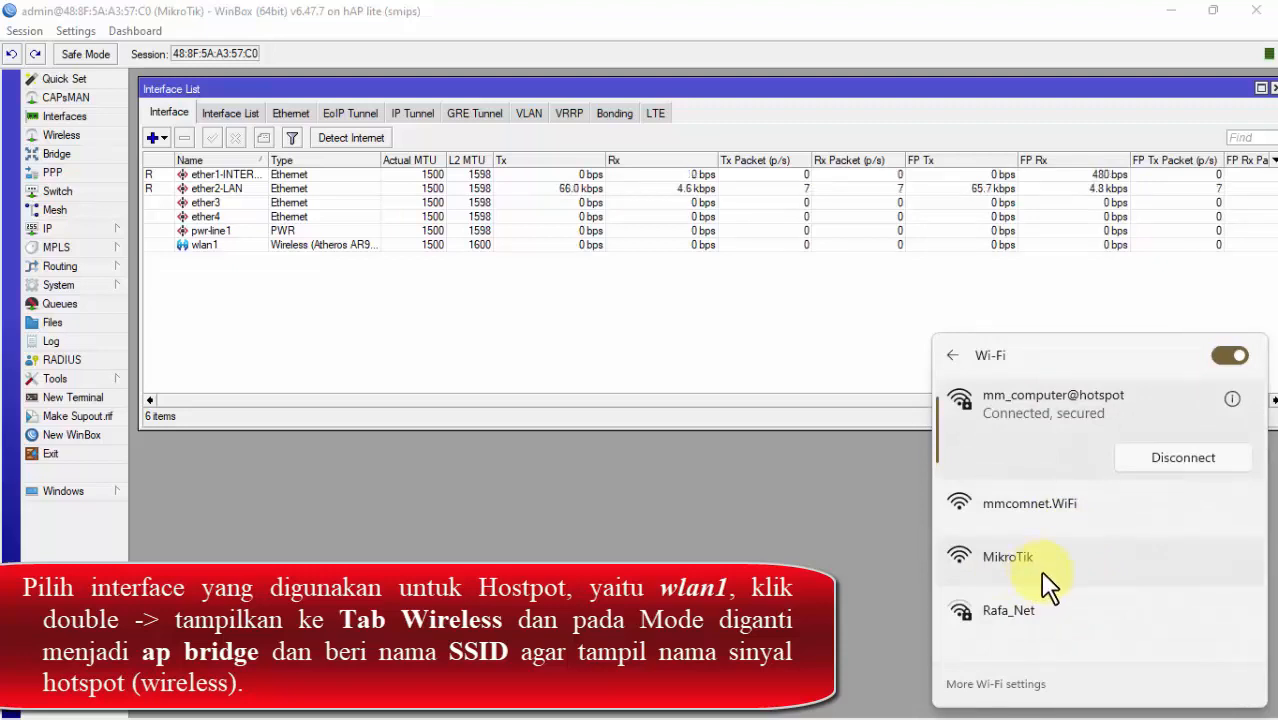
pyautogui.click(288, 322)
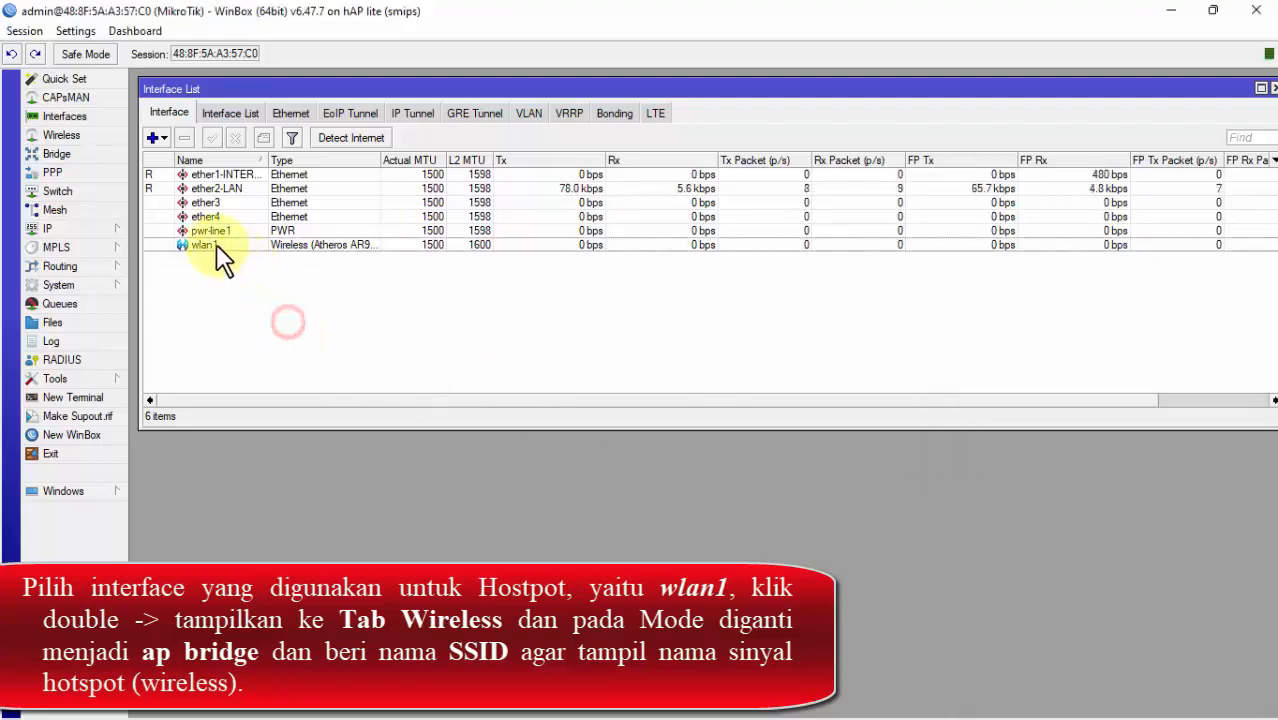
# Step: Change wlan1's SSID to SMK@WiFi and save it
pyautogui.doubleClick(213, 244)
pyautogui.doubleClick(615, 243)
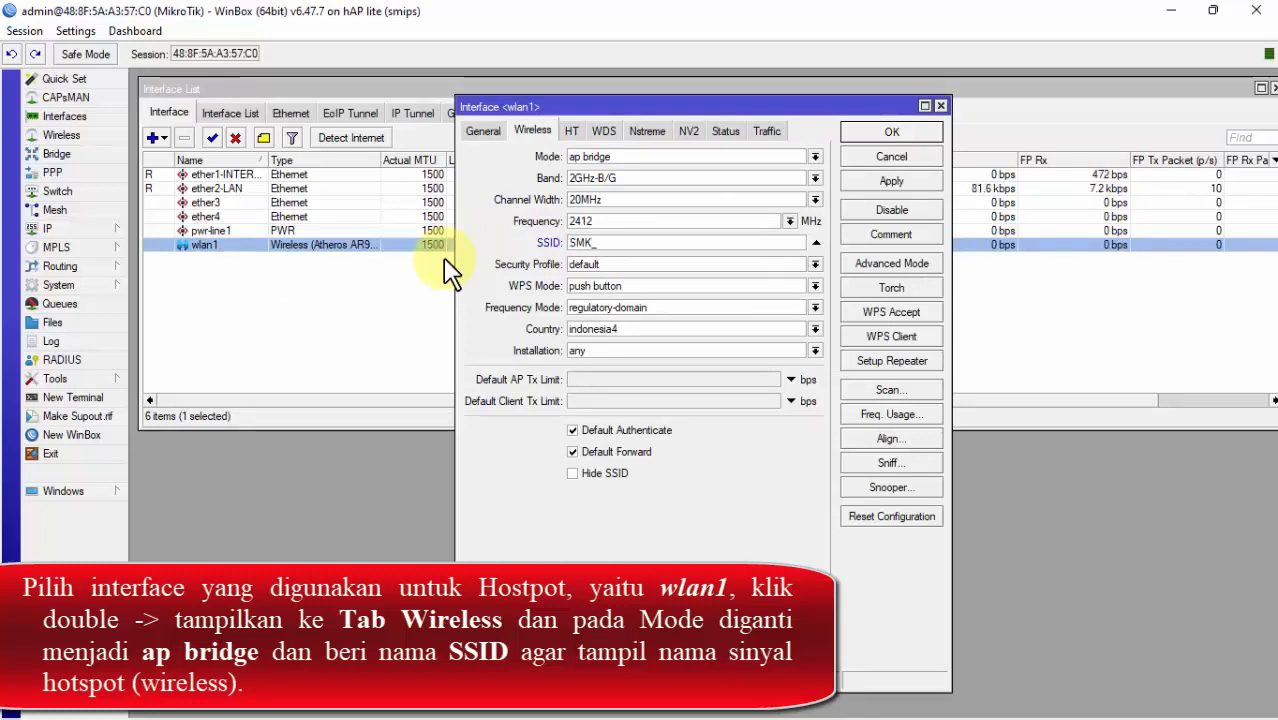
pyautogui.write('@WiFi')
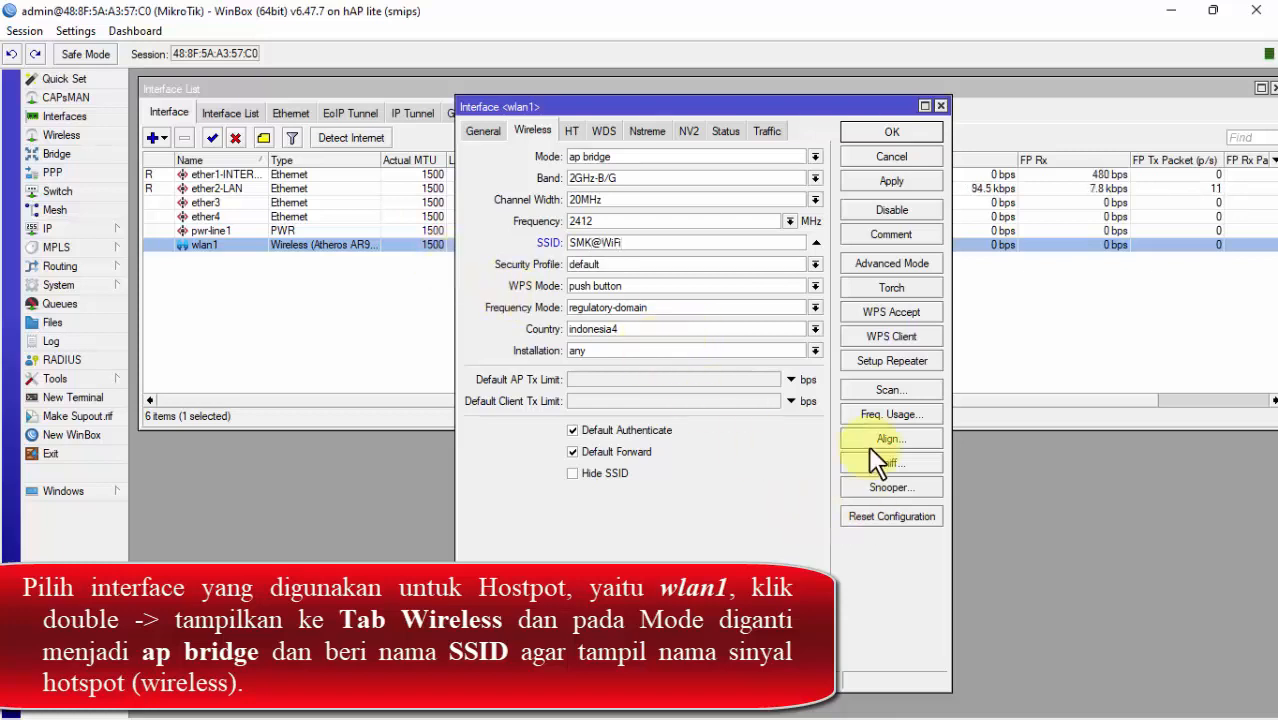
pyautogui.click(914, 135)
pyautogui.click(455, 314)
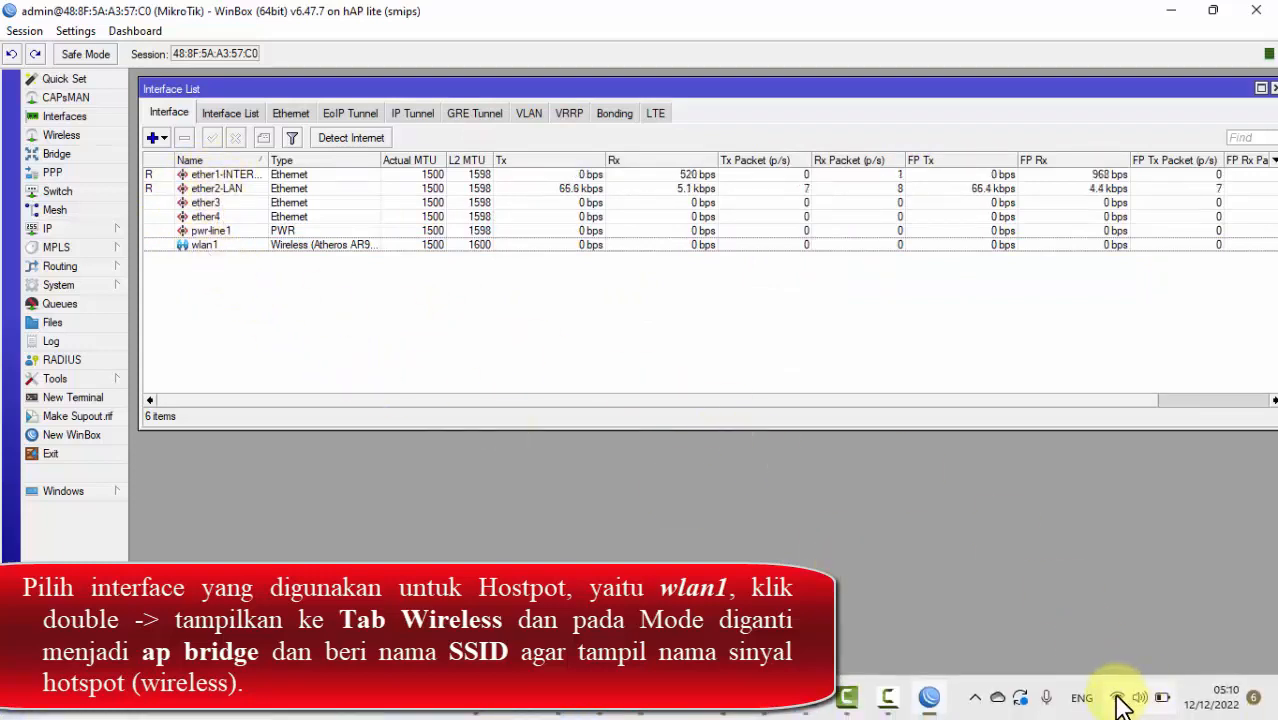
# Step: Confirm the open SMK@WiFi network appears in the laptop's Wi-Fi list
pyautogui.click(1124, 700)
pyautogui.click(1050, 385)
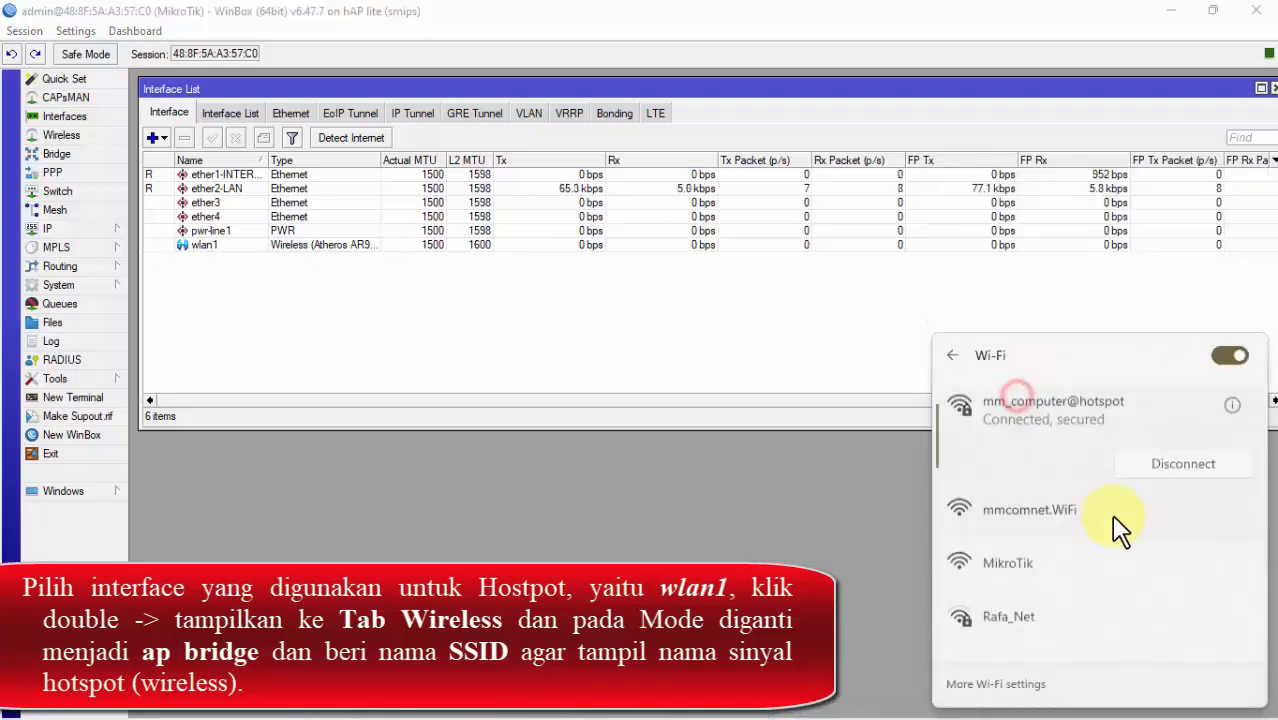
pyautogui.scroll(-1, 1049, 601)
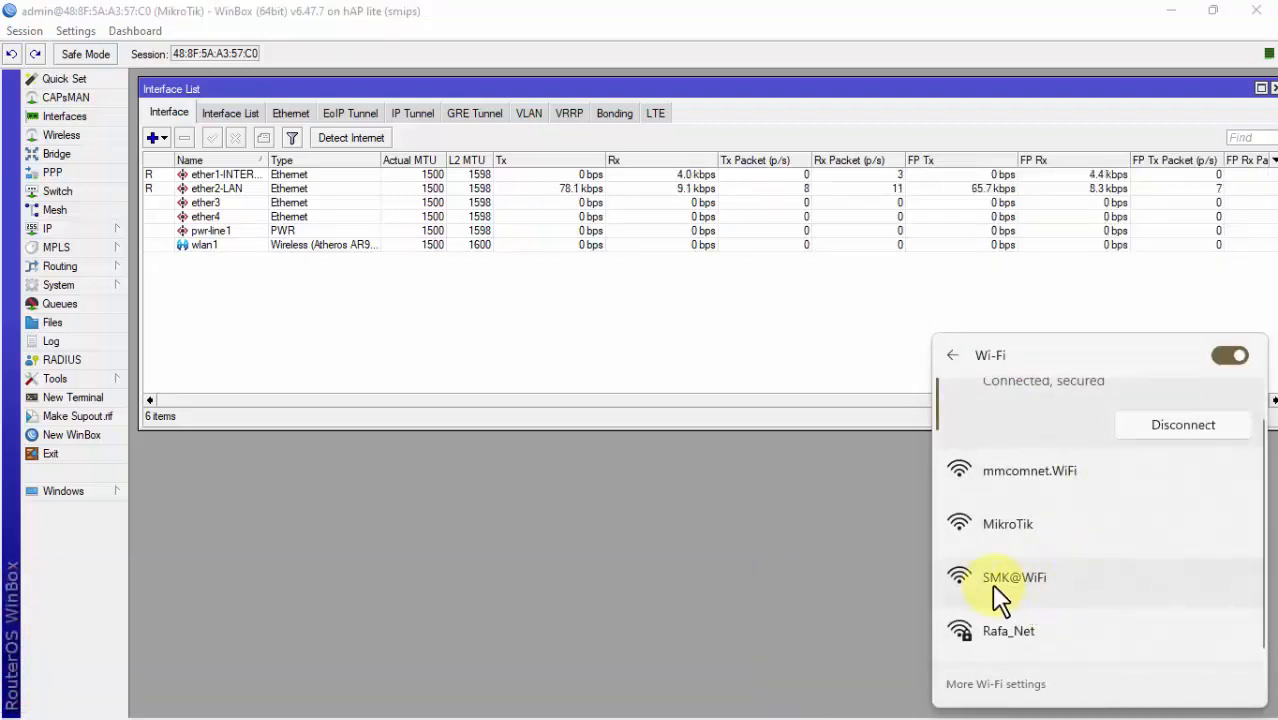
pyautogui.click(1078, 578)
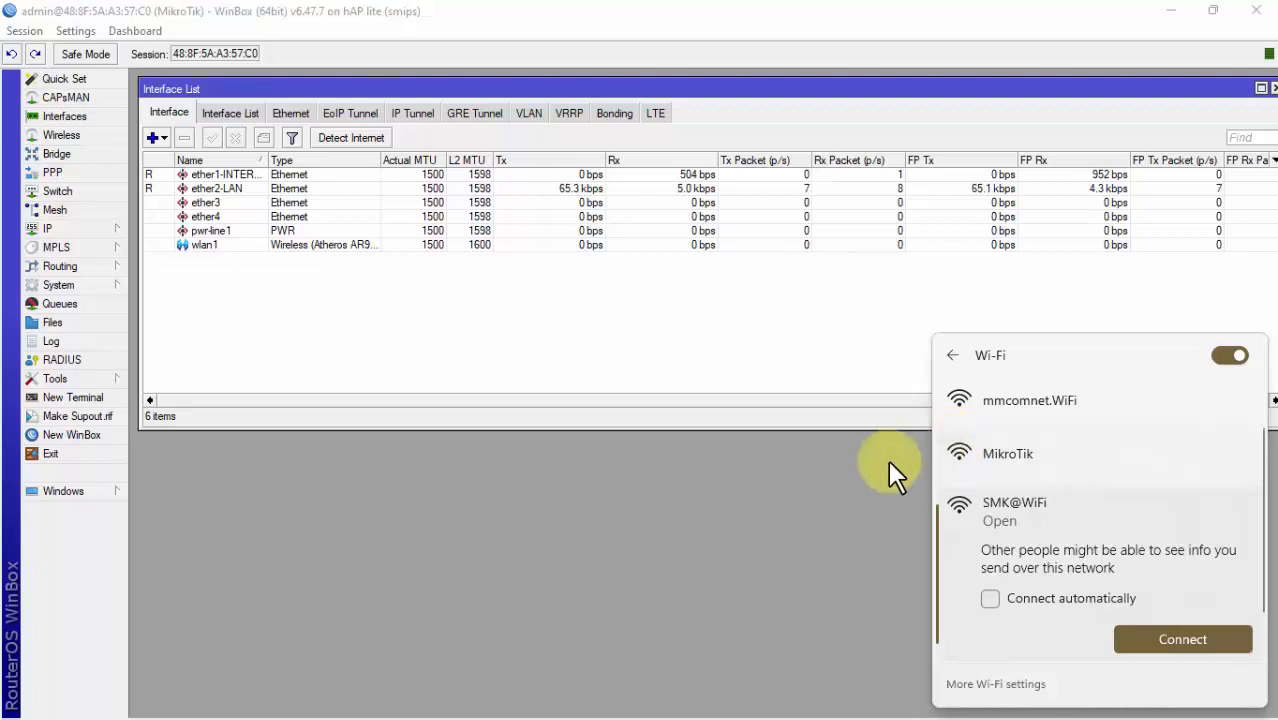
pyautogui.click(778, 337)
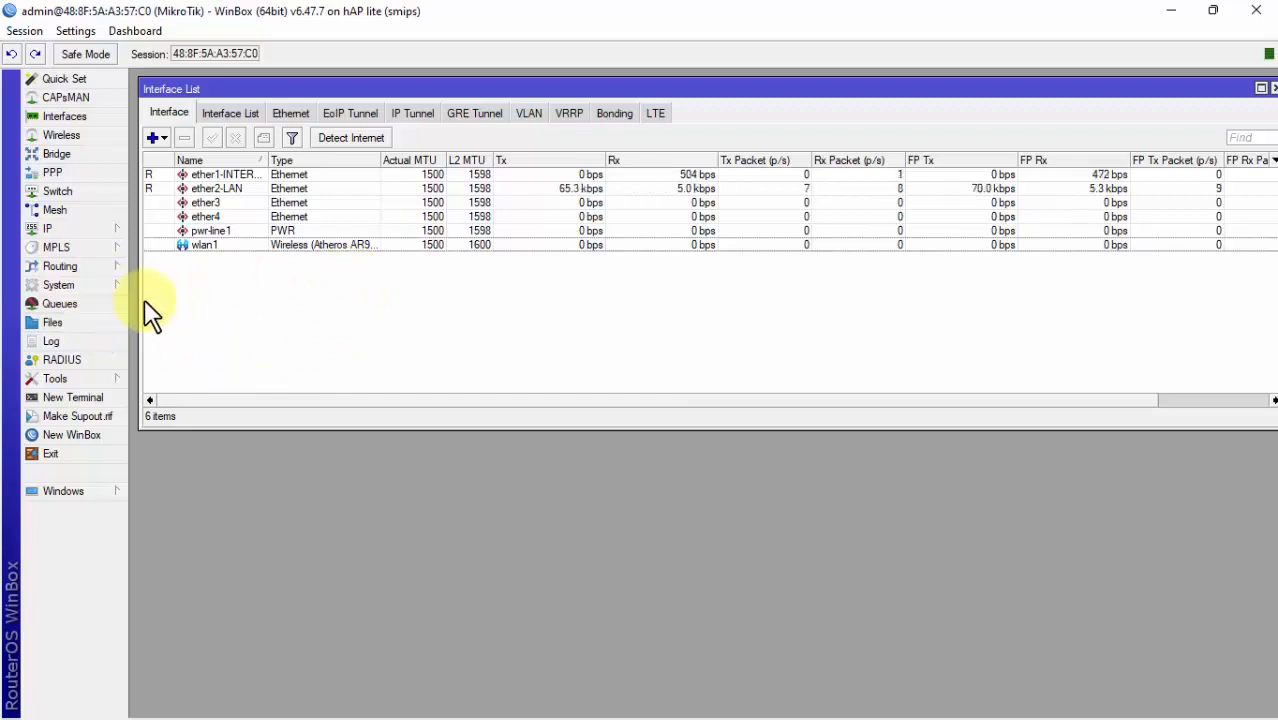
# Step: In a new router terminal, ping google.com, which fails because the DNS server gives no answer
pyautogui.click(109, 228)
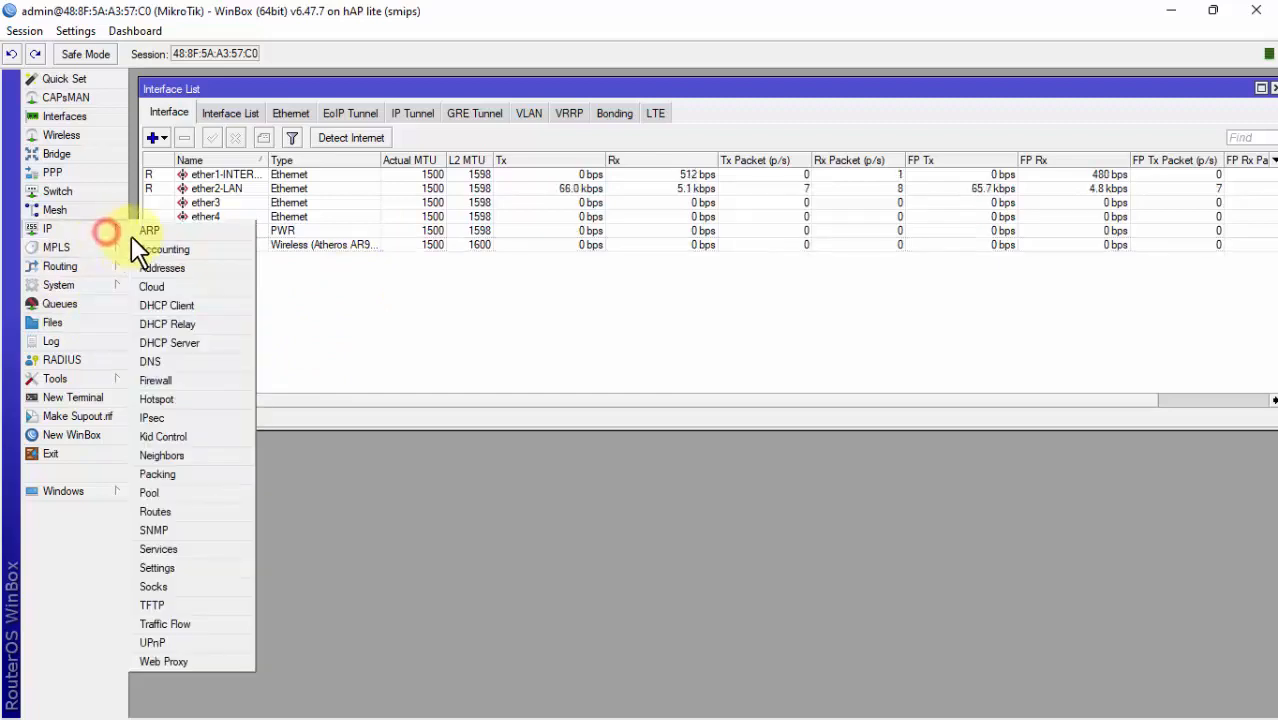
pyautogui.click(342, 310)
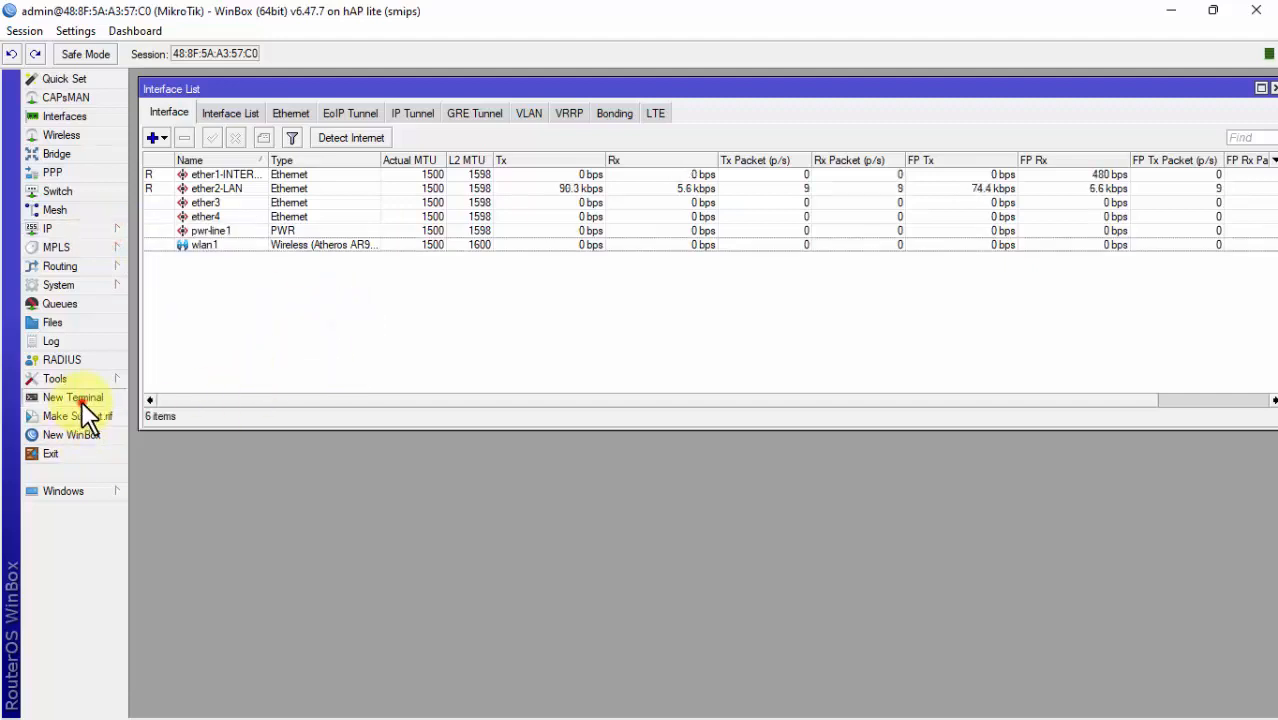
pyautogui.click(81, 399)
pyautogui.write('p')
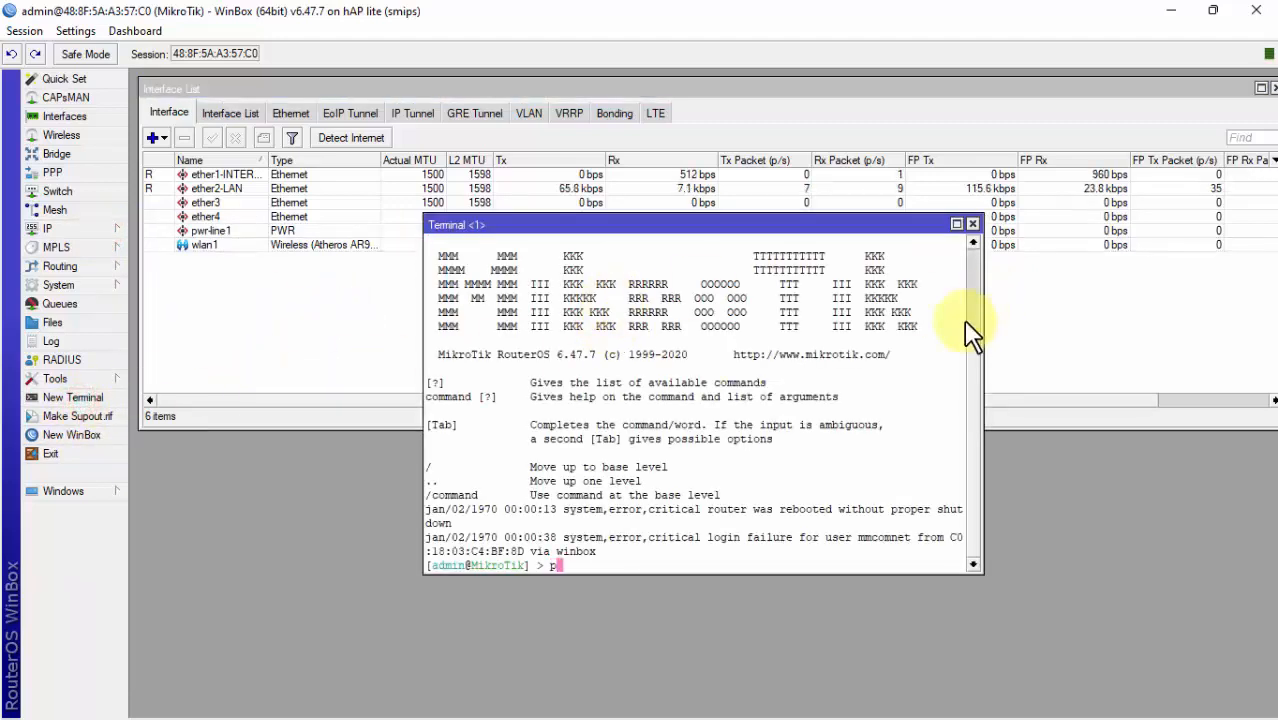
pyautogui.write('ing google.com')
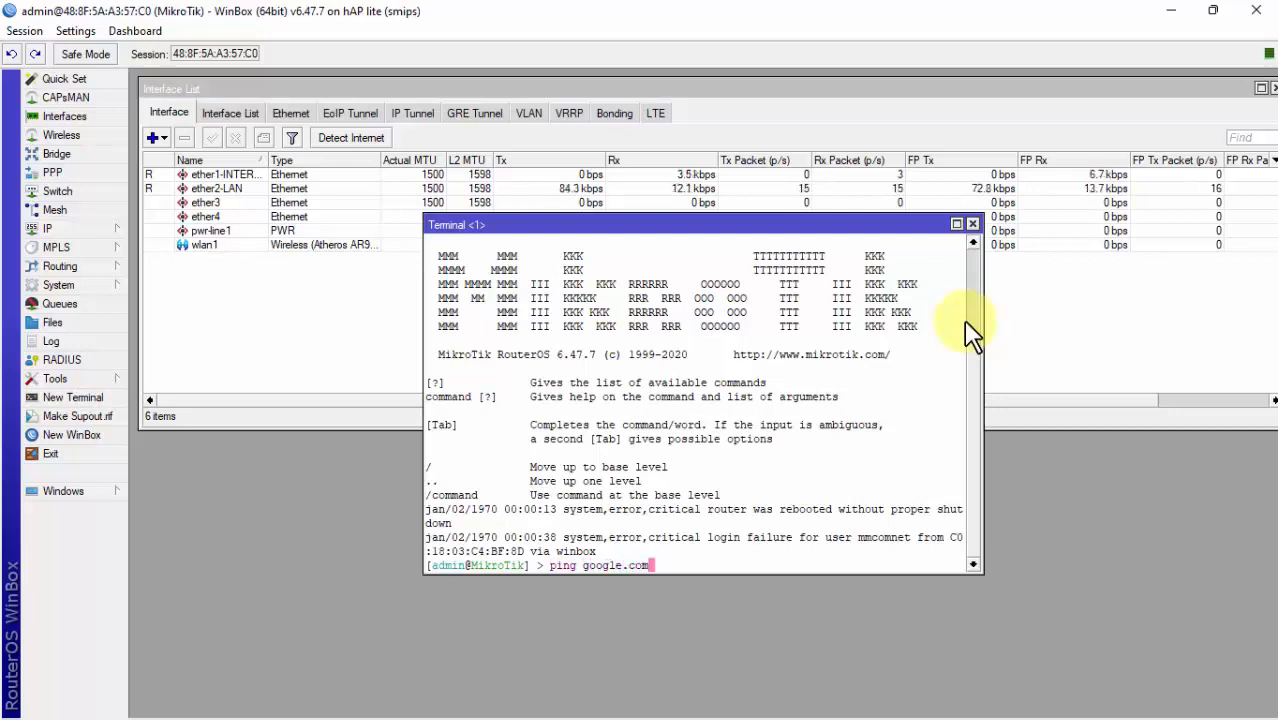
pyautogui.press('Return')
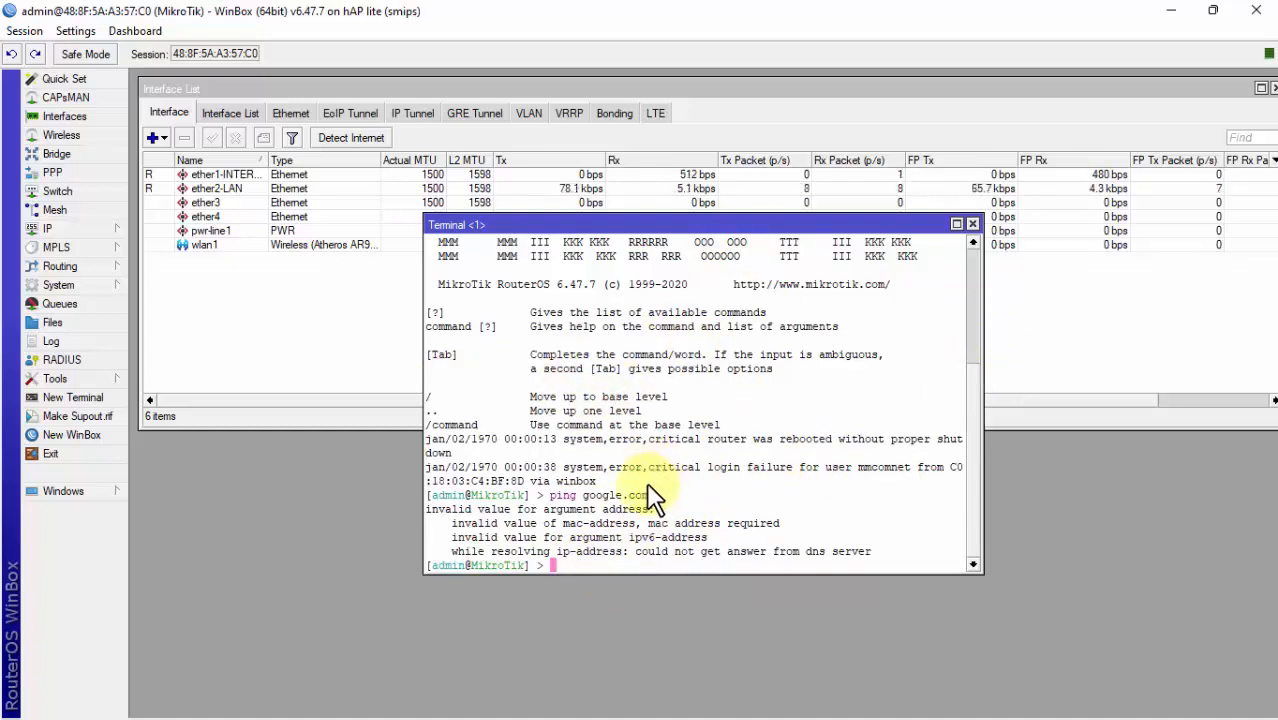
pyautogui.moveTo(859, 699)
pyautogui.click(1118, 706)
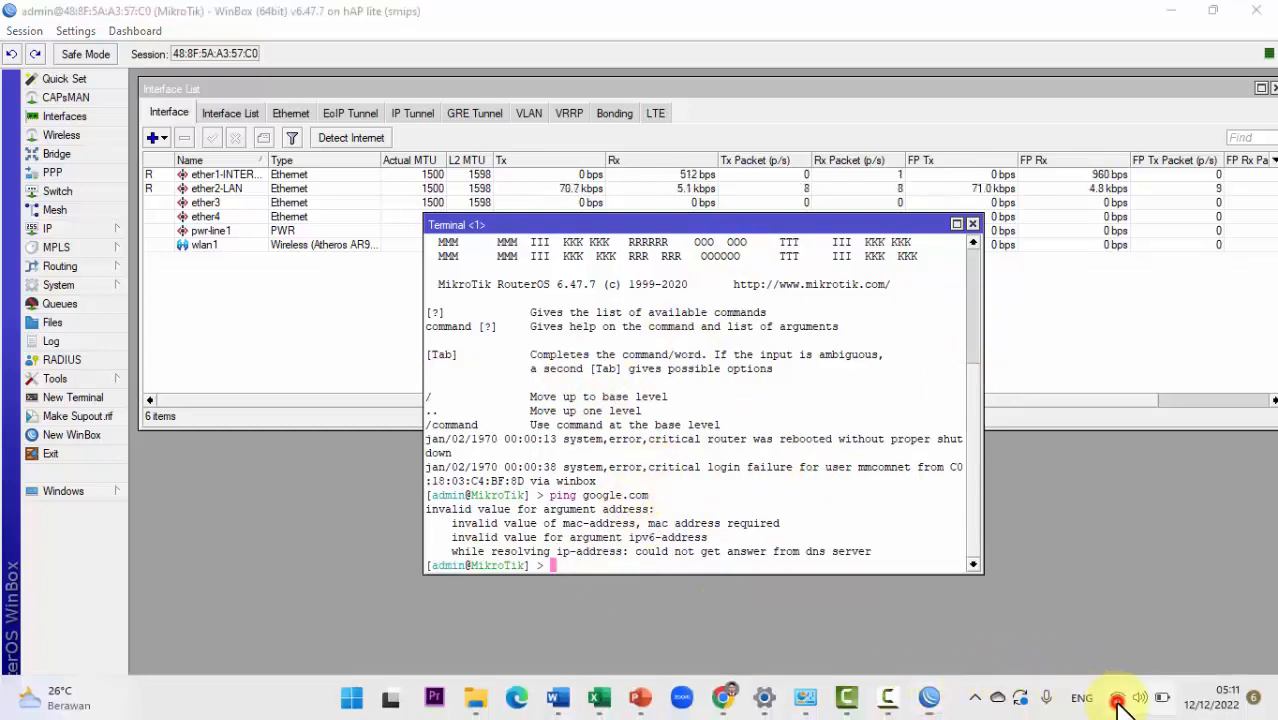
pyautogui.click(888, 678)
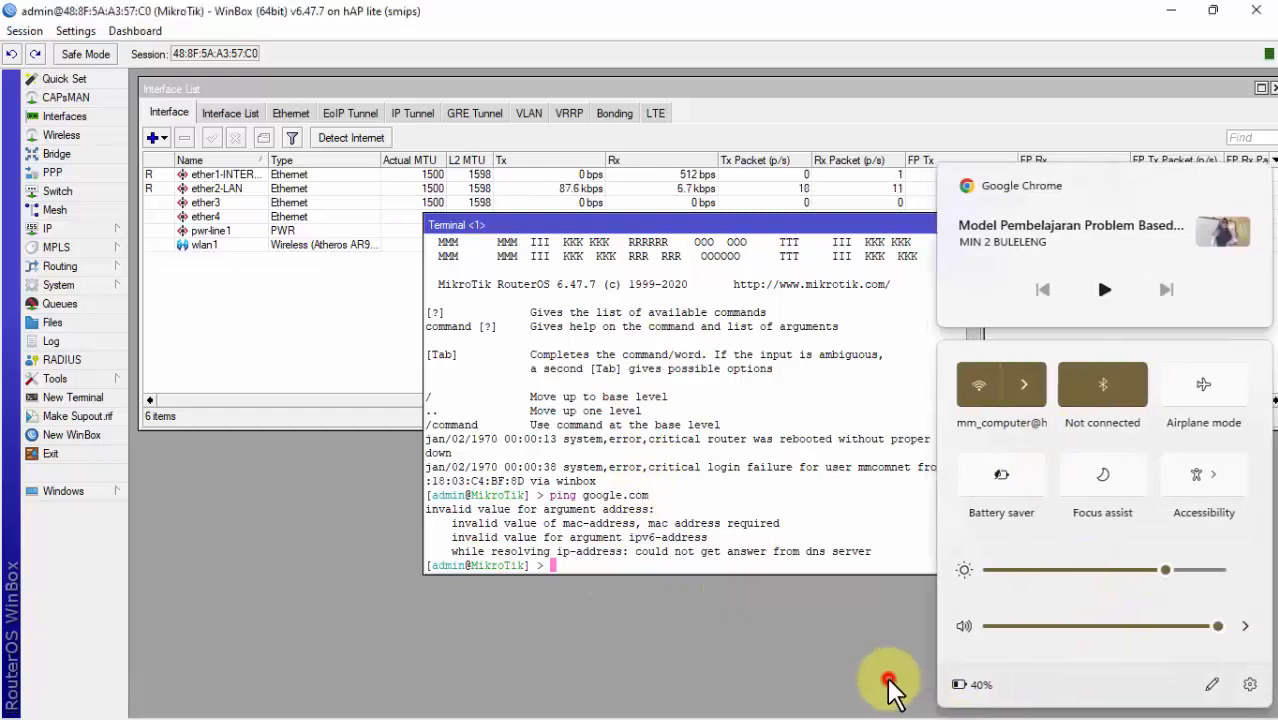
pyautogui.moveTo(886, 708)
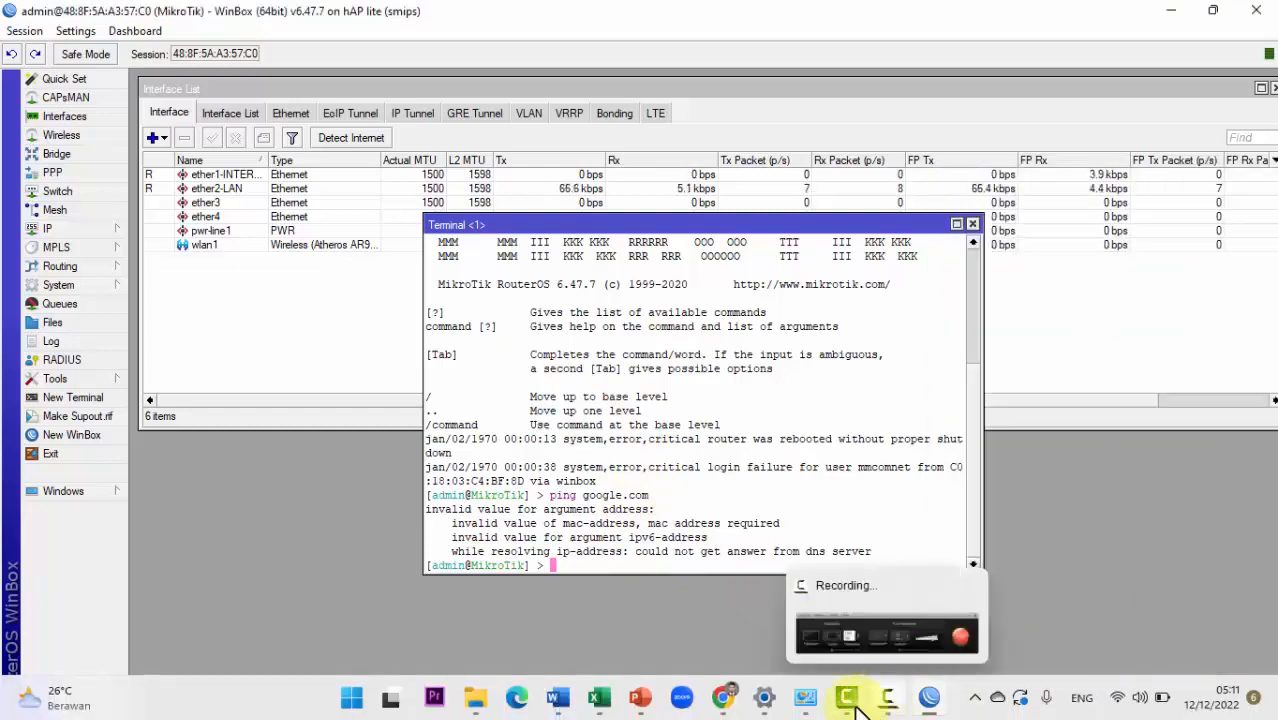
pyautogui.click(816, 702)
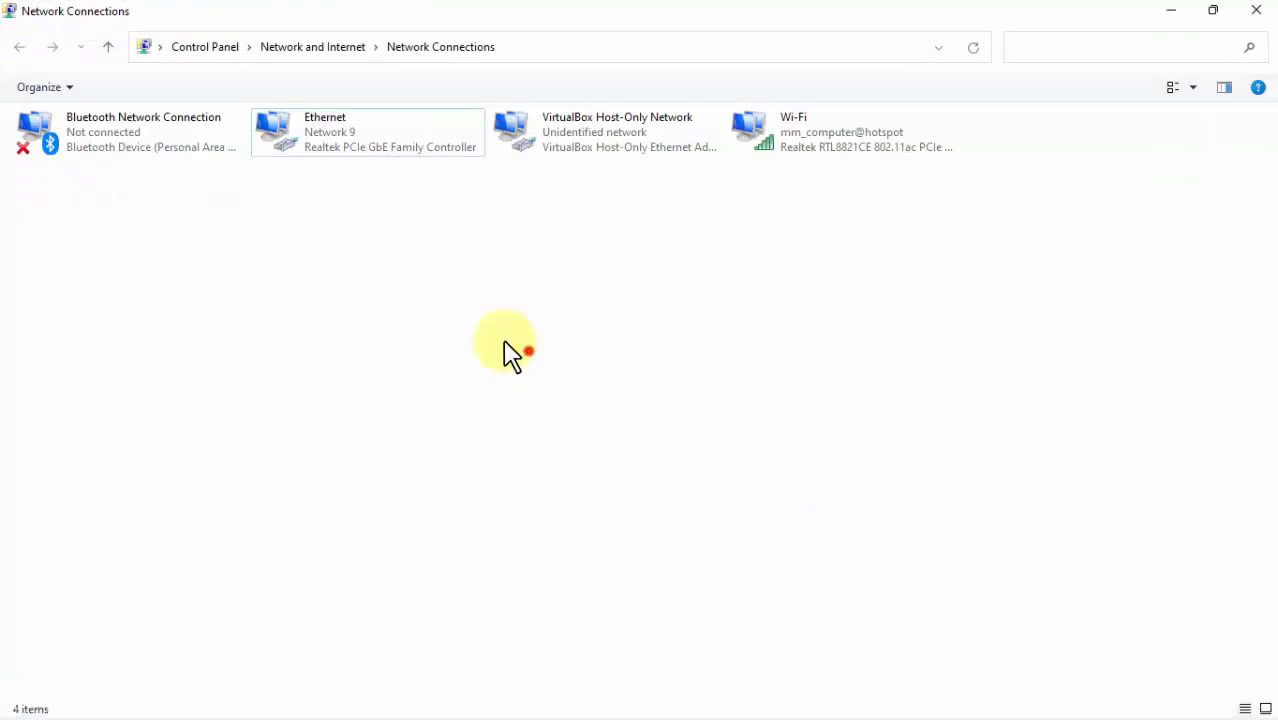
pyautogui.click(326, 153)
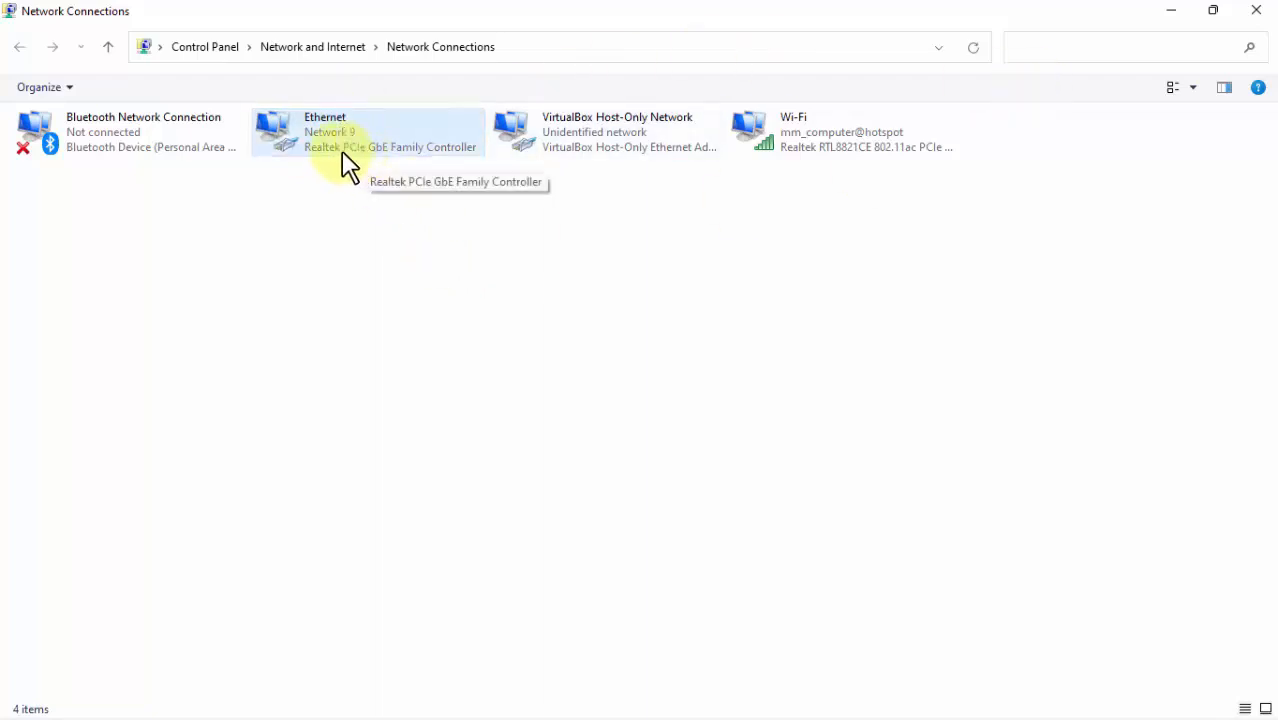
pyautogui.click(1170, 13)
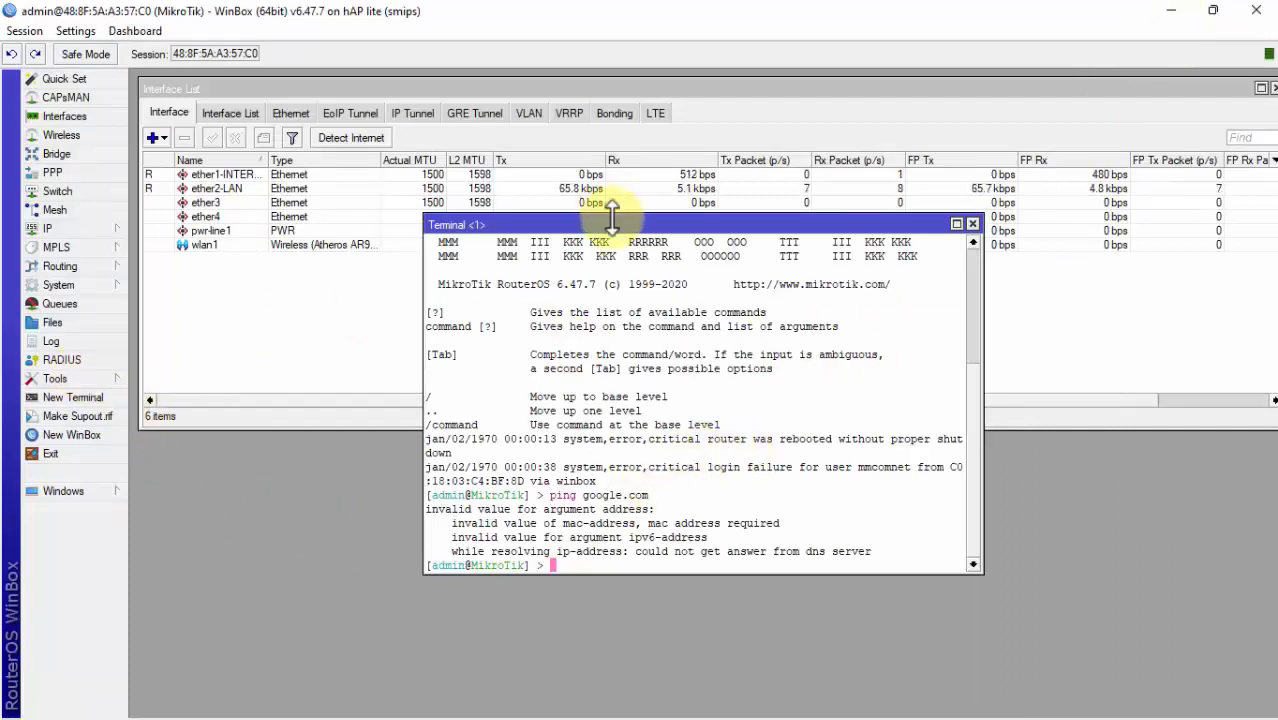
# Step: Move the terminal aside and open the IP > DHCP Client list
pyautogui.moveTo(615, 222); pyautogui.dragTo(851, 92)
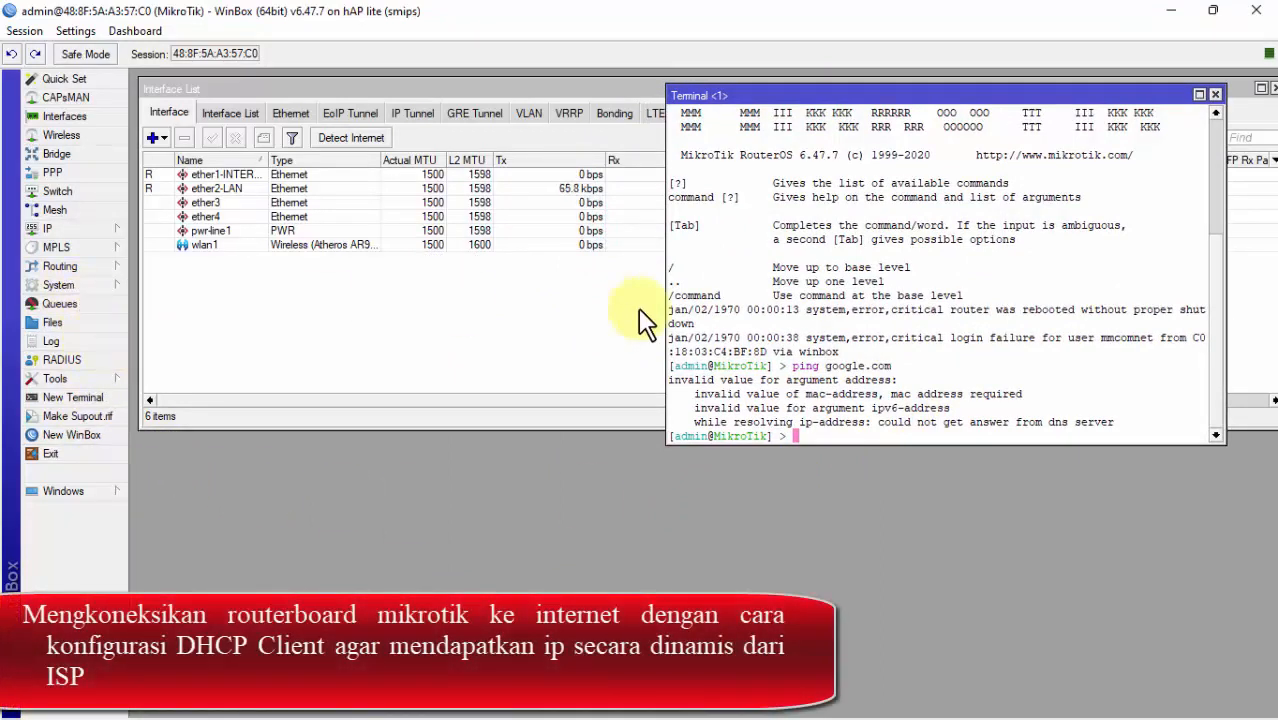
pyautogui.click(89, 228)
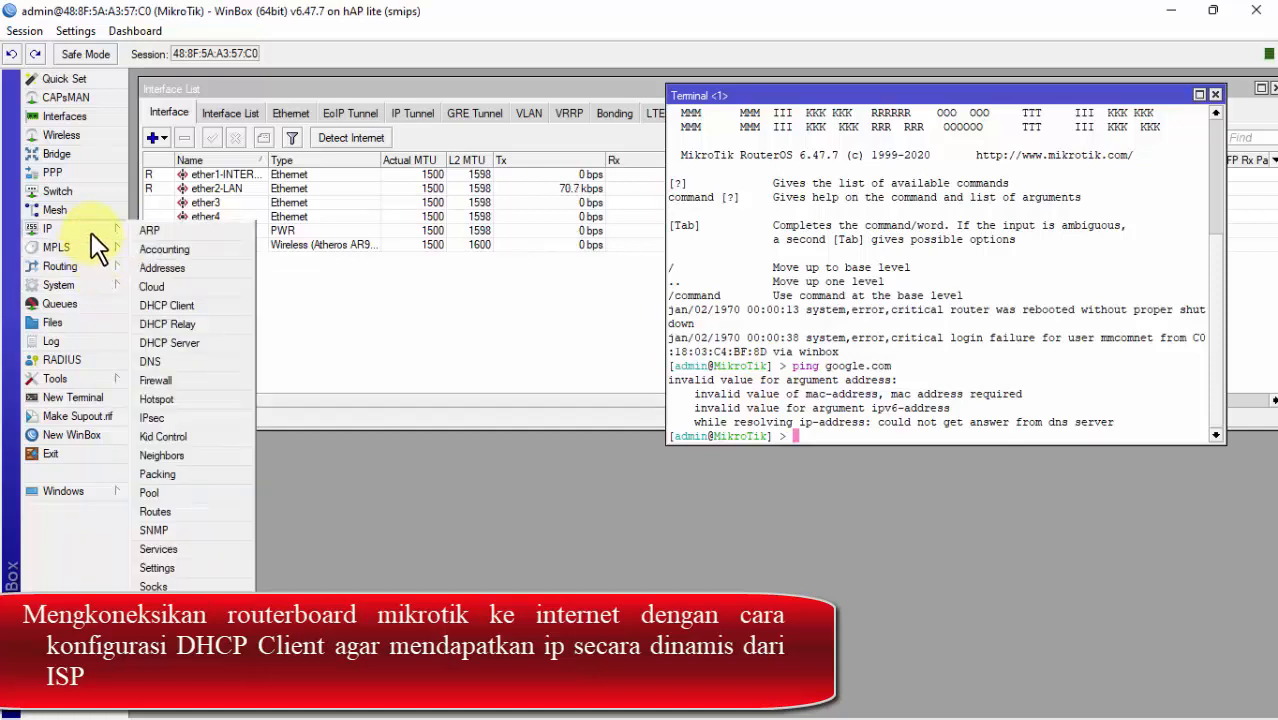
pyautogui.click(190, 306)
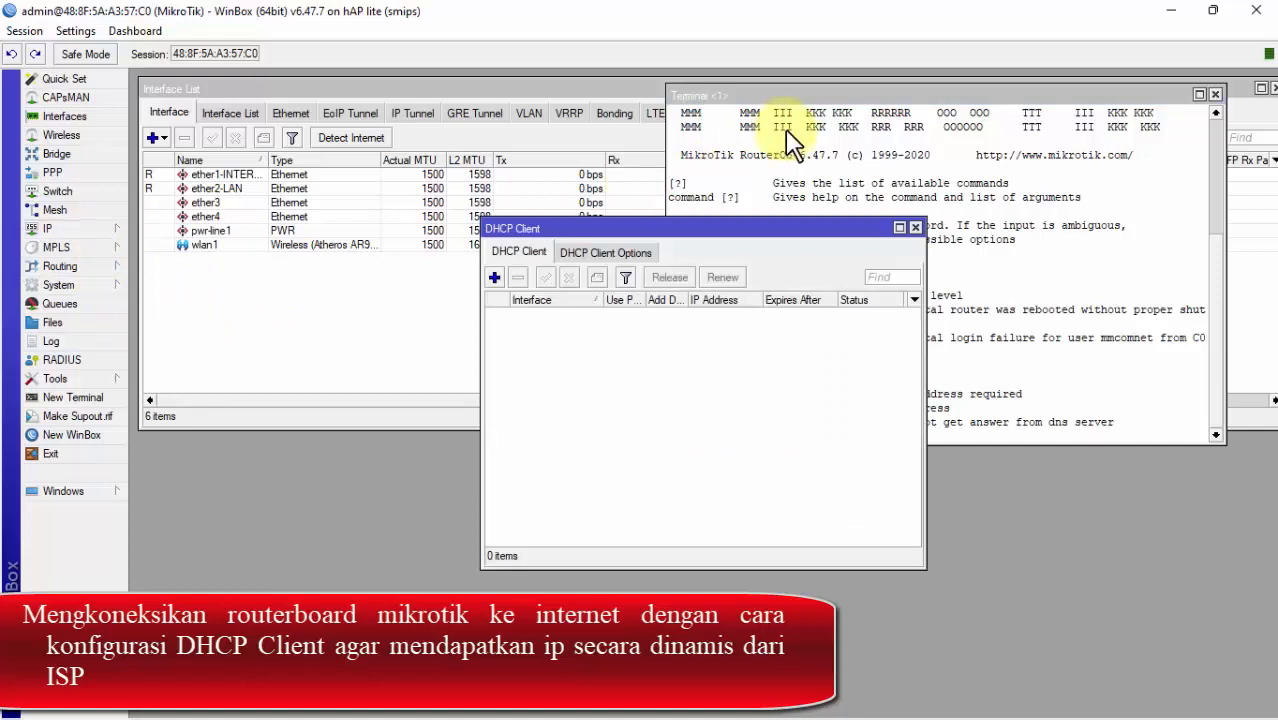
pyautogui.moveTo(775, 225); pyautogui.dragTo(516, 109)
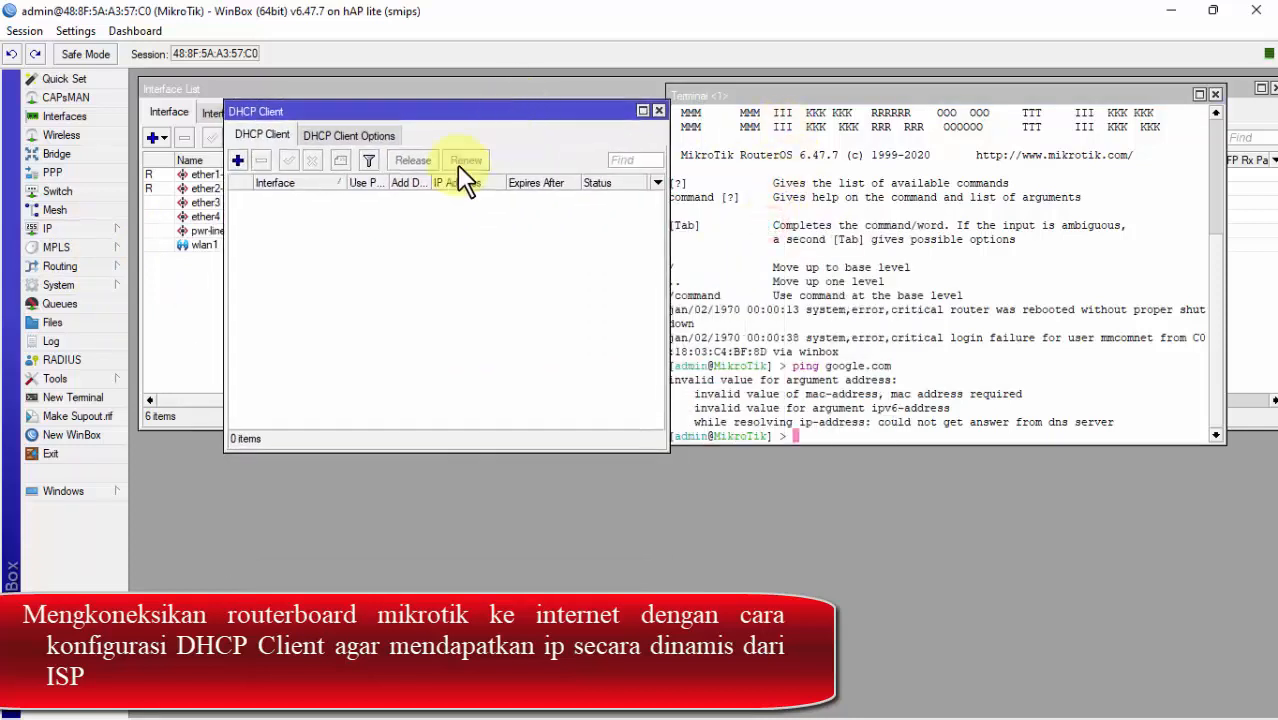
# Step: Add a DHCP client on interface ether1-INTERNET and save it
pyautogui.click(237, 160)
pyautogui.moveTo(642, 252); pyautogui.dragTo(372, 234)
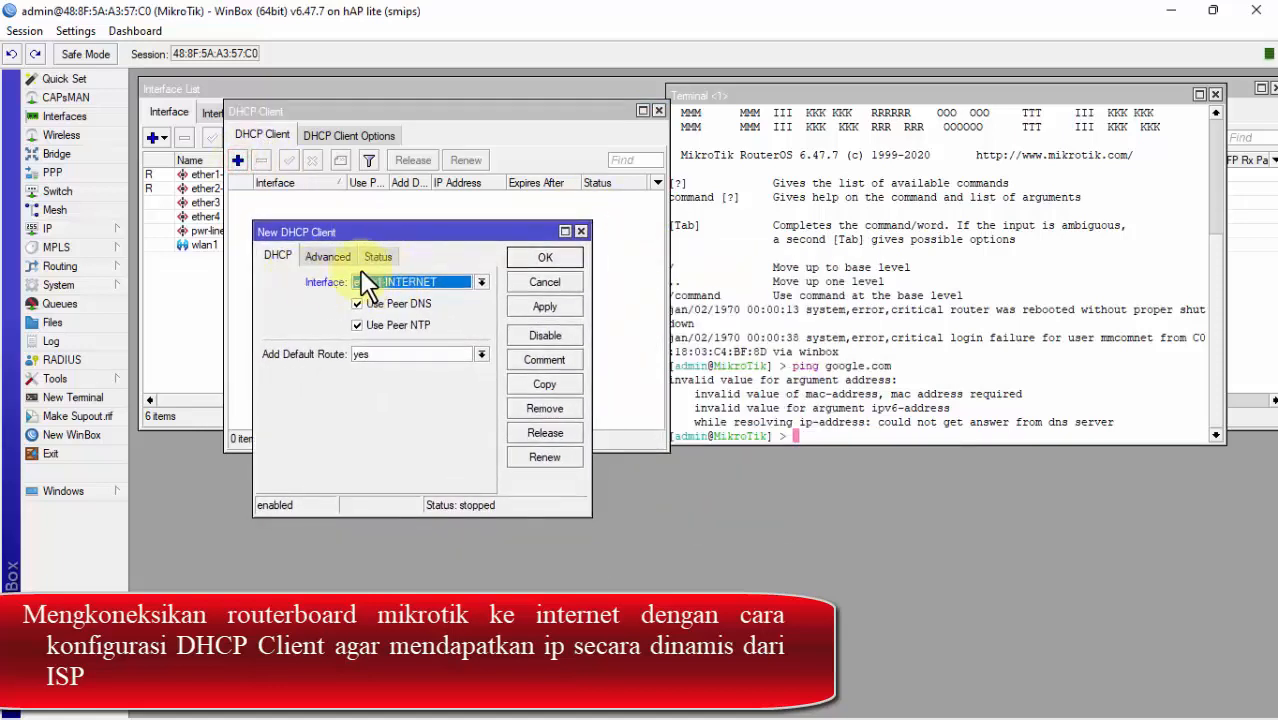
pyautogui.click(418, 281)
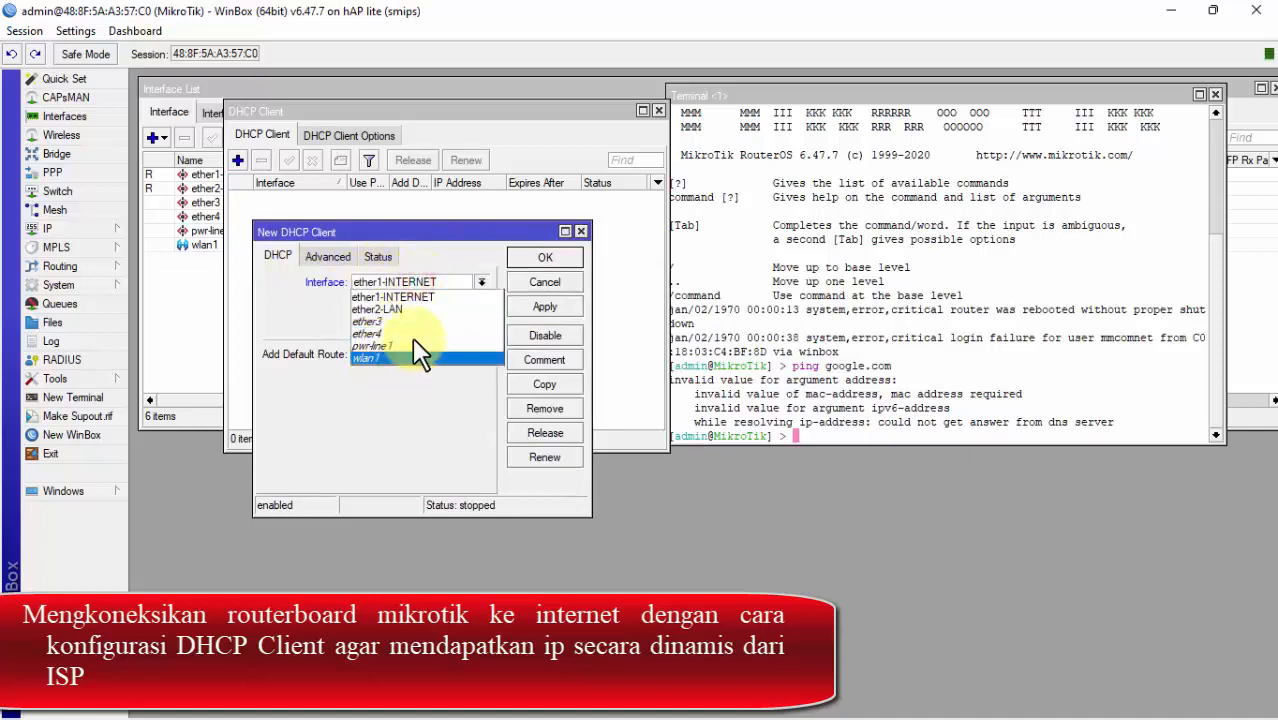
pyautogui.click(450, 298)
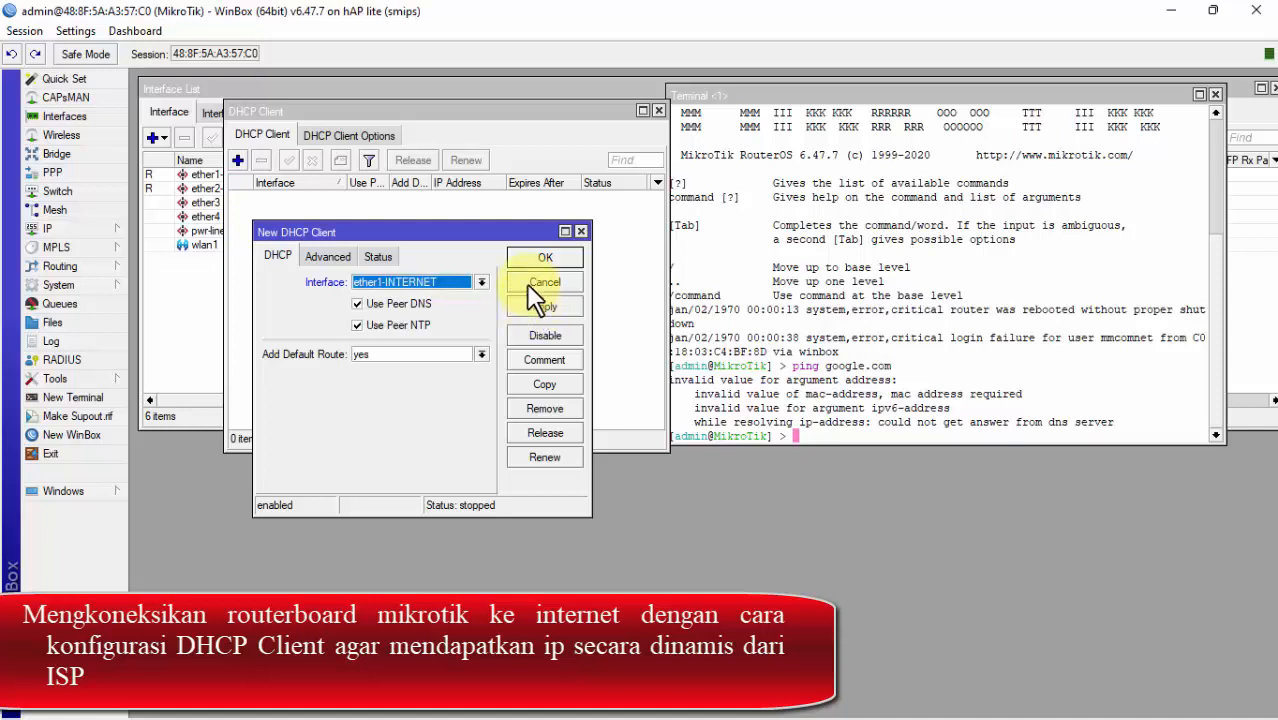
pyautogui.moveTo(511, 230); pyautogui.dragTo(505, 260)
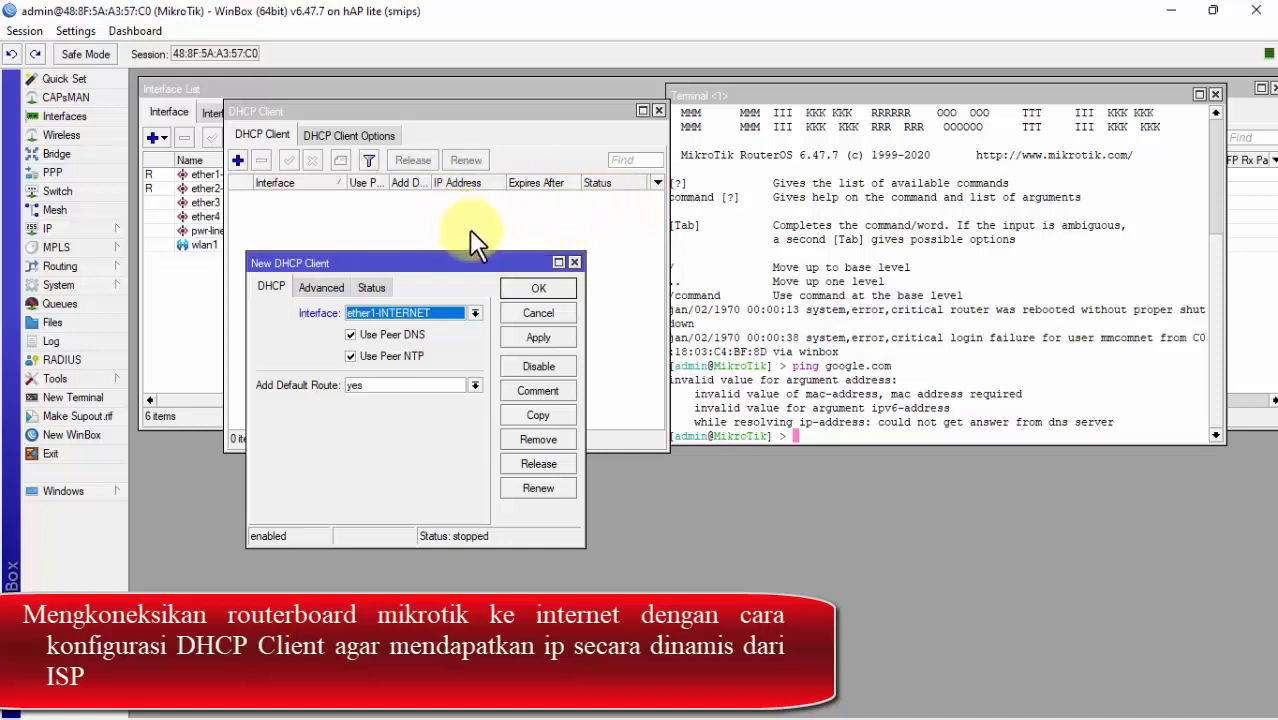
pyautogui.click(546, 339)
pyautogui.click(537, 290)
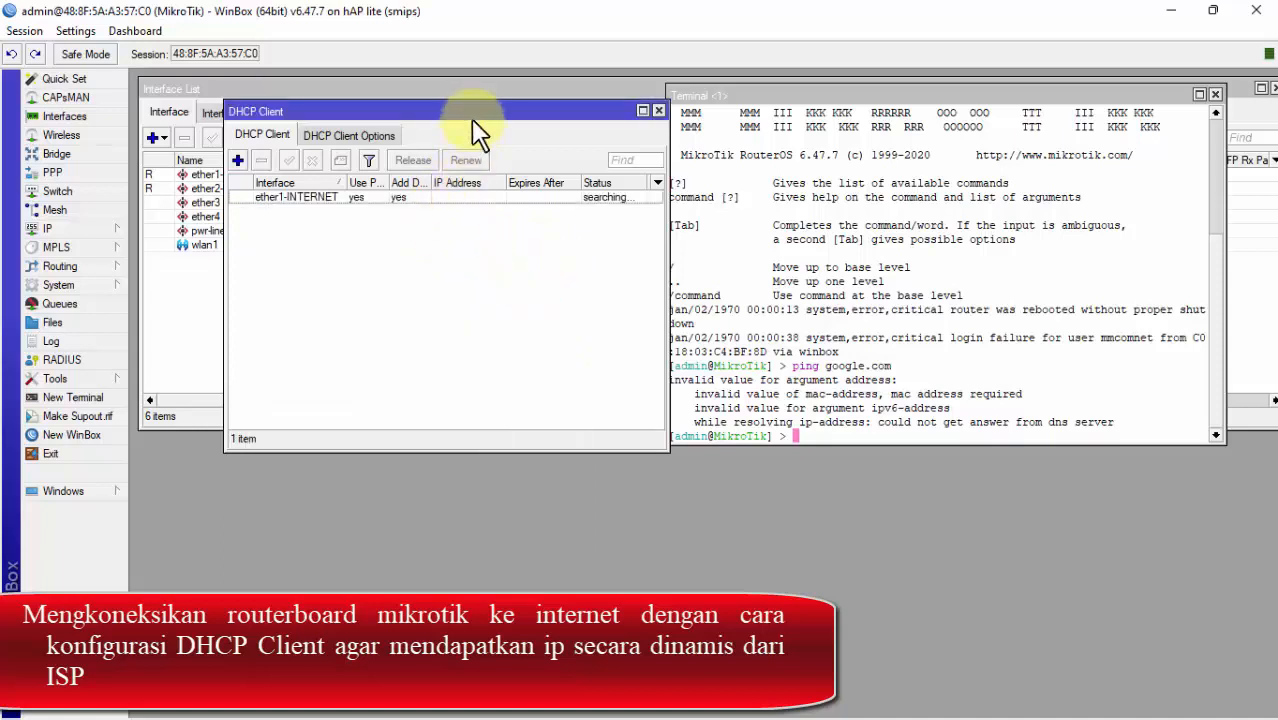
# Step: Widen the DHCP Client list's IP Address column to read the lease 192.168.100.154/24
pyautogui.moveTo(478, 130); pyautogui.dragTo(409, 138)
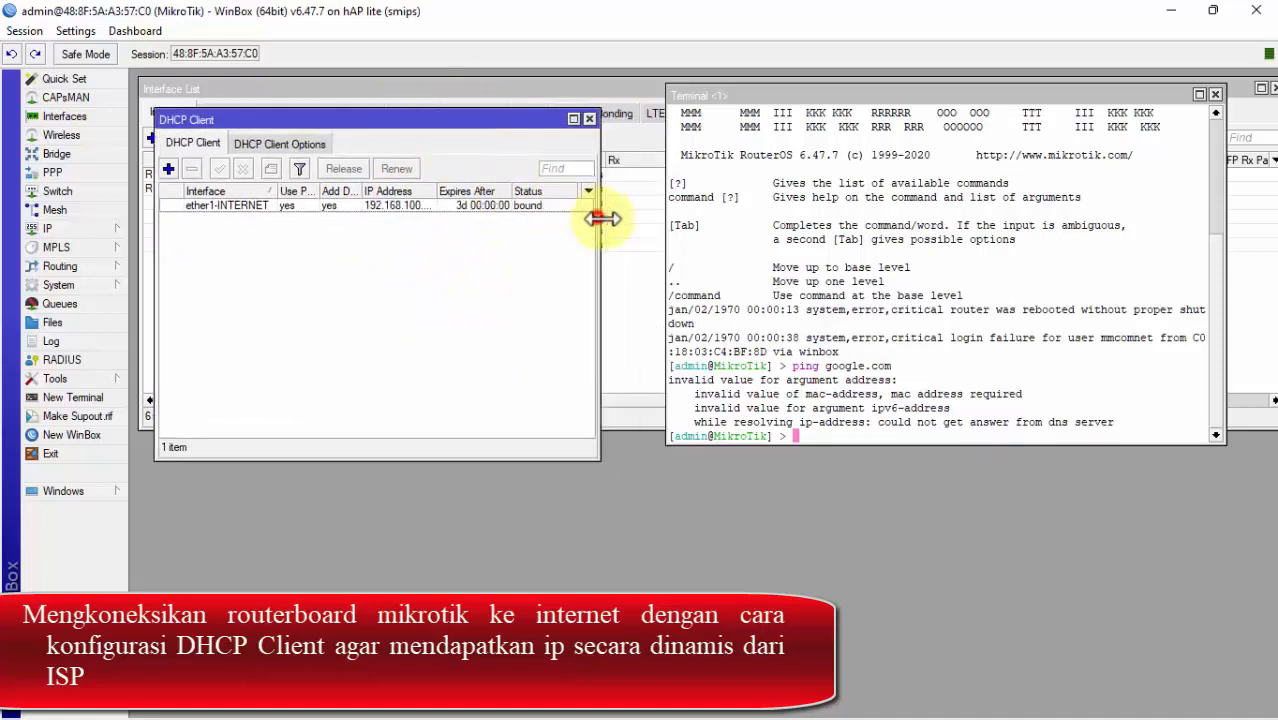
pyautogui.moveTo(600, 218); pyautogui.dragTo(646, 218)
pyautogui.moveTo(435, 190); pyautogui.dragTo(472, 191)
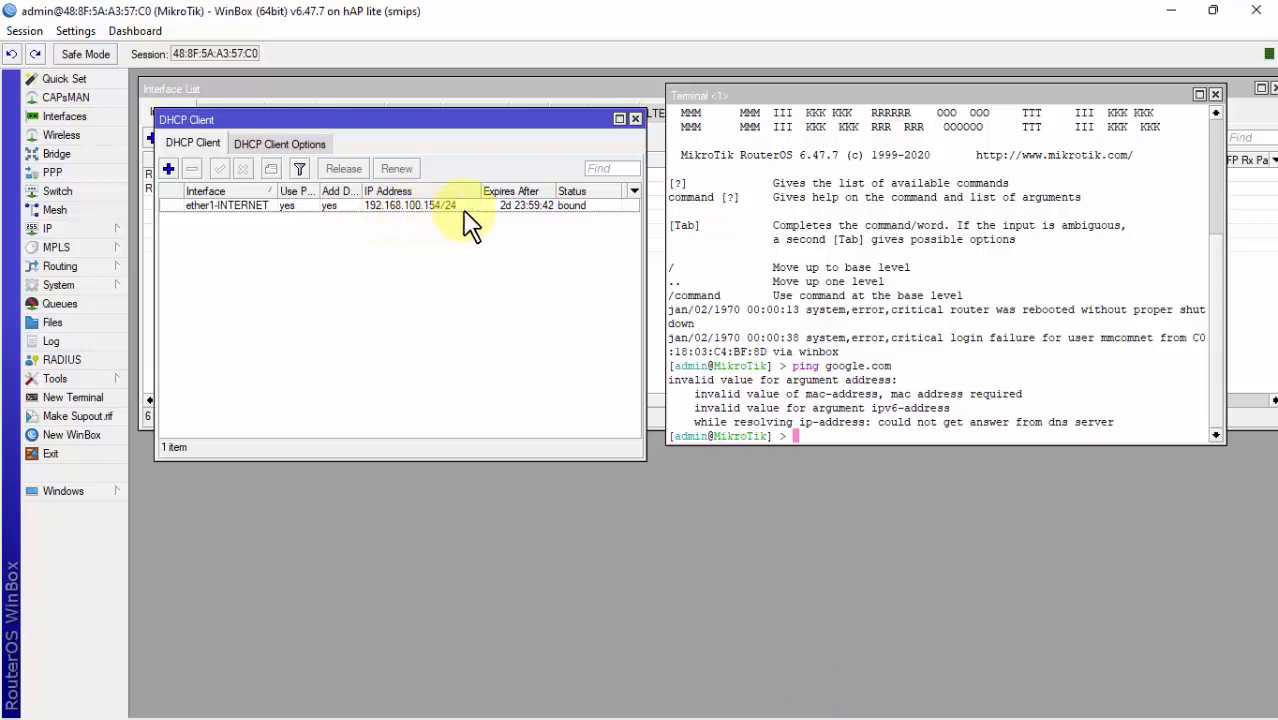
# Step: Rerun ping google.com in an enlarged terminal: 74.125.24.101 replies with 0% packet loss. Then close the terminal
pyautogui.click(830, 432)
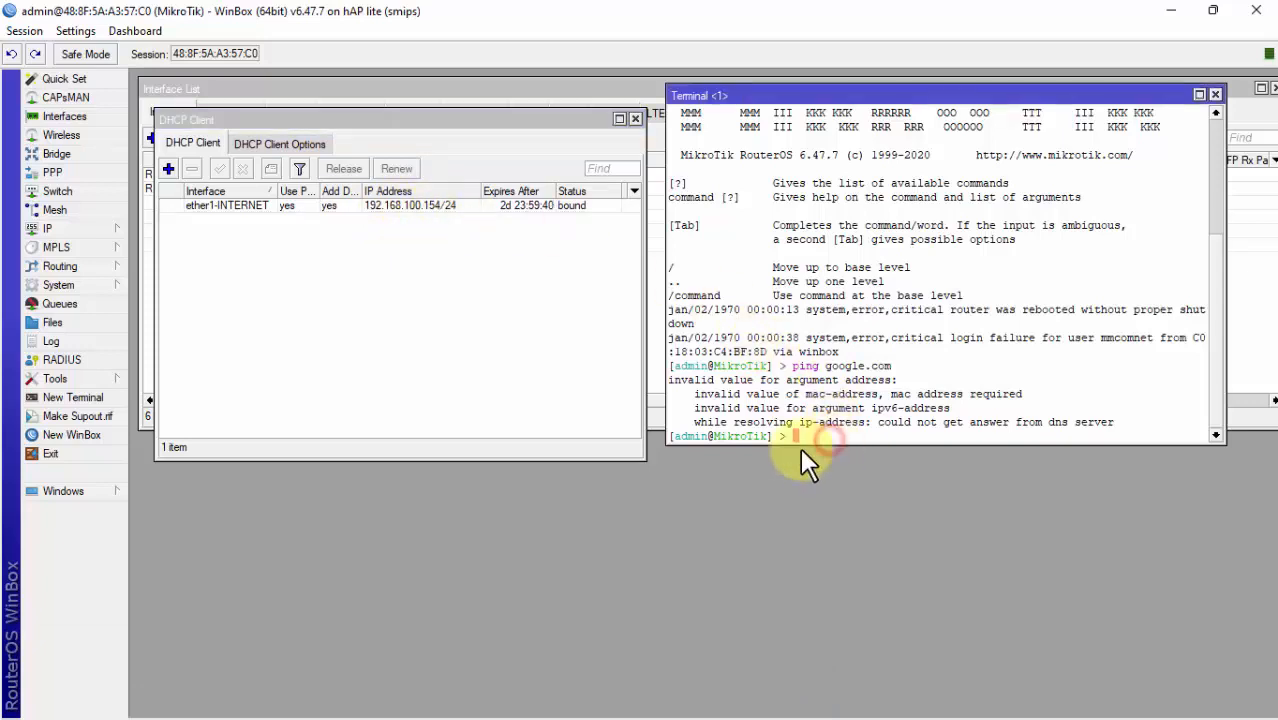
pyautogui.press('Up')
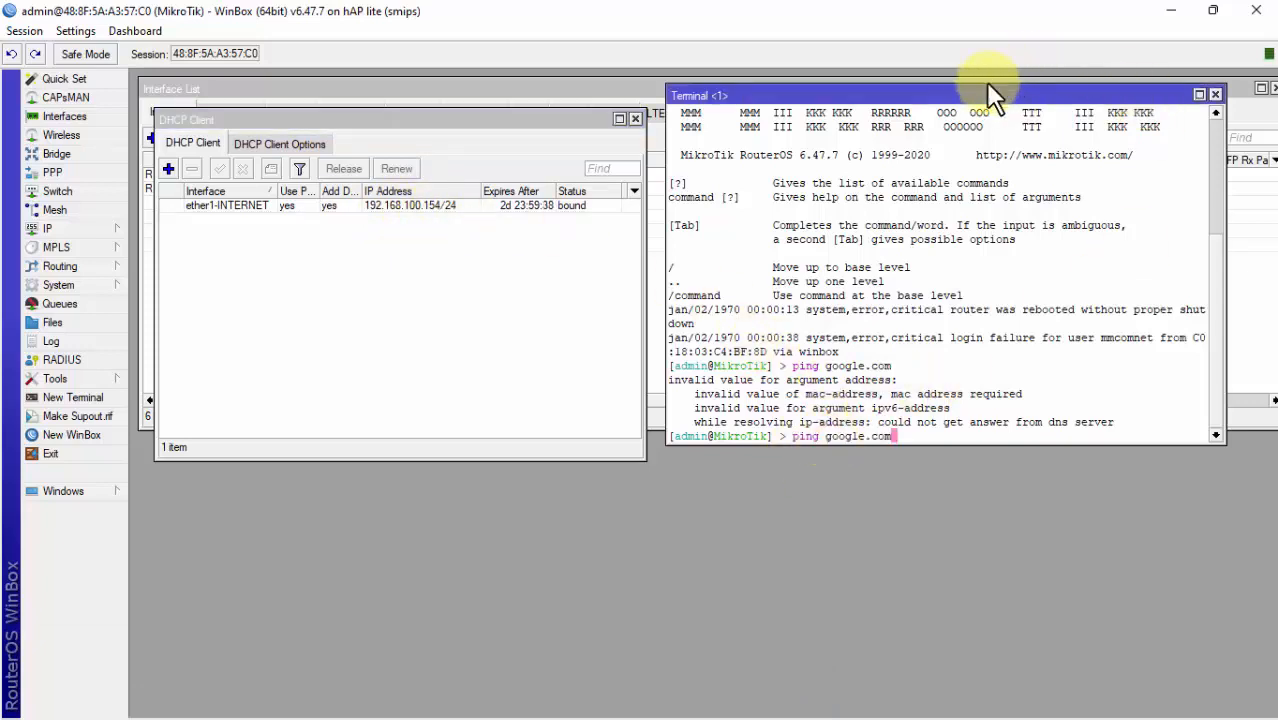
pyautogui.moveTo(836, 90); pyautogui.dragTo(589, 105)
pyautogui.moveTo(980, 486); pyautogui.dragTo(1095, 590)
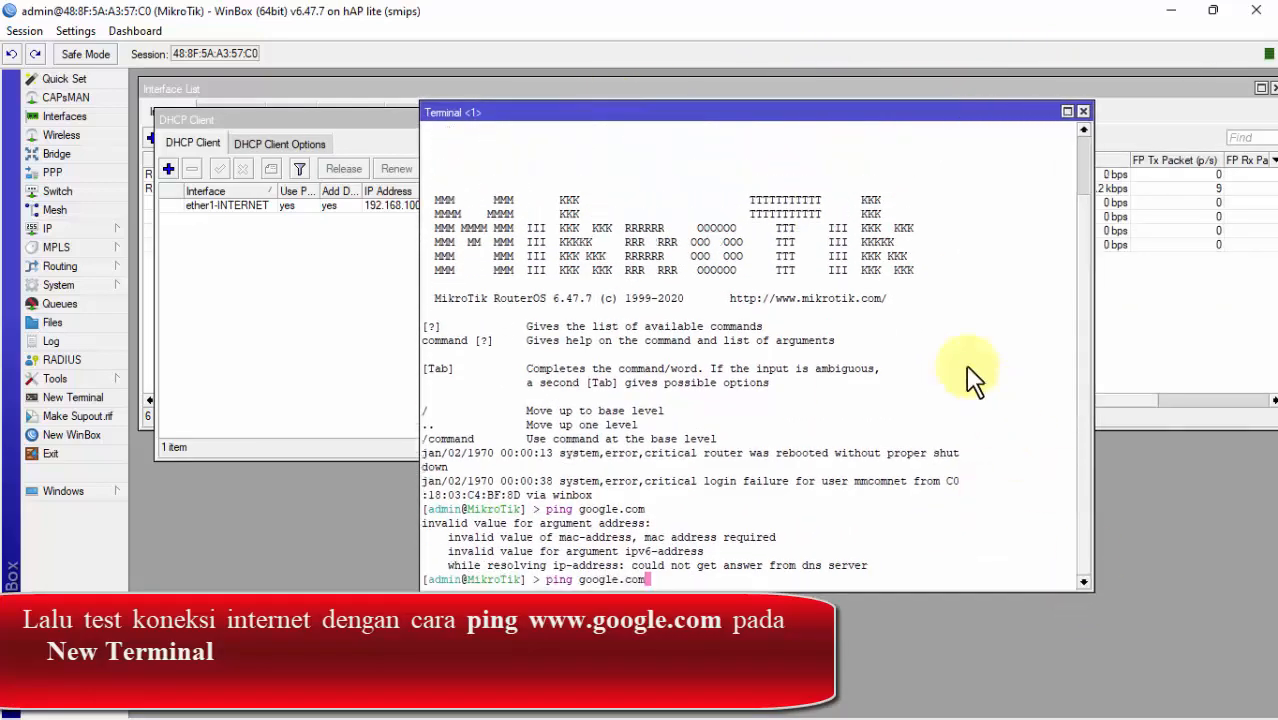
pyautogui.moveTo(770, 108); pyautogui.dragTo(624, 75)
pyautogui.click(522, 550)
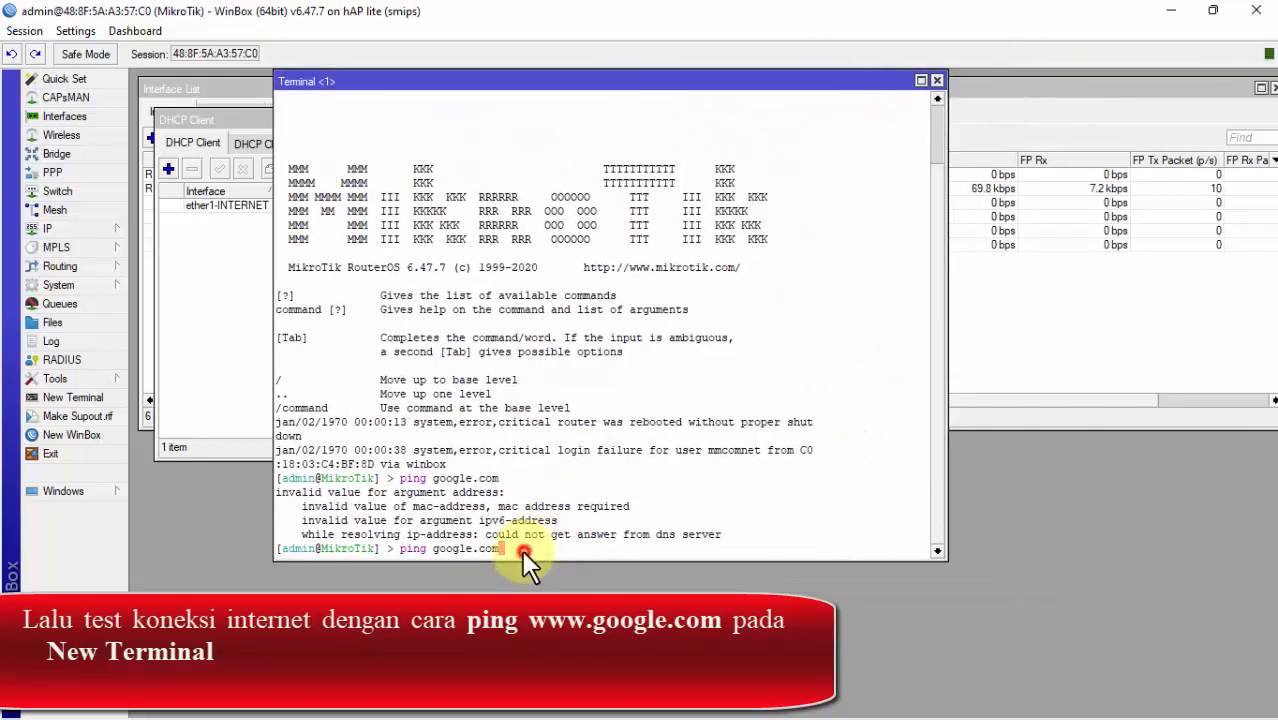
pyautogui.press('Return')
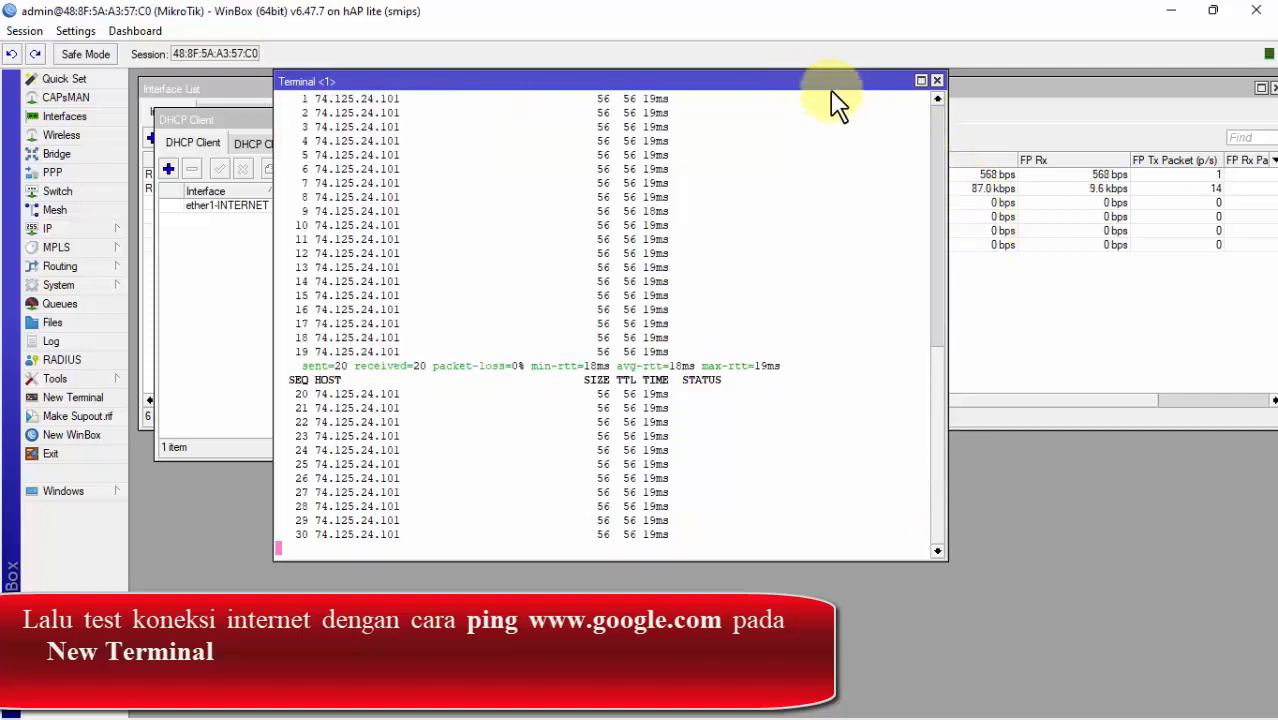
pyautogui.click(936, 80)
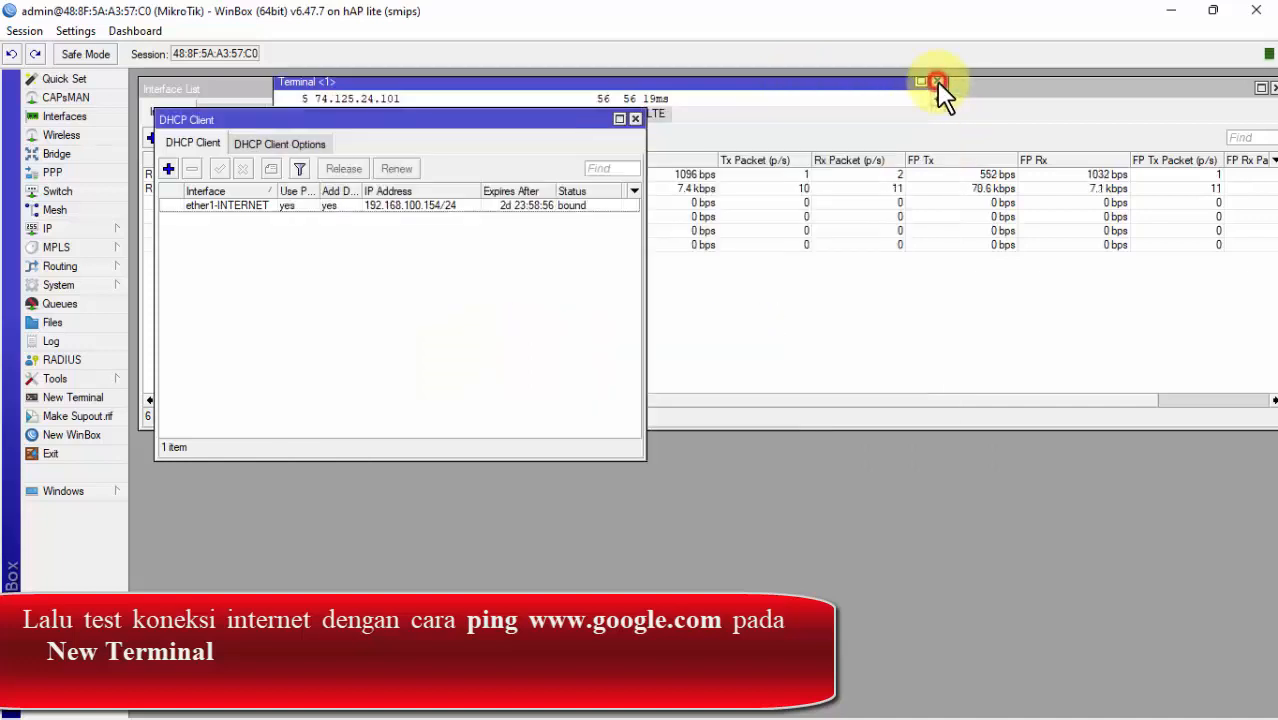
# Step: Close the DHCP Client window, select ether2-LAN, and turn off the laptop's Wi-Fi
pyautogui.click(636, 118)
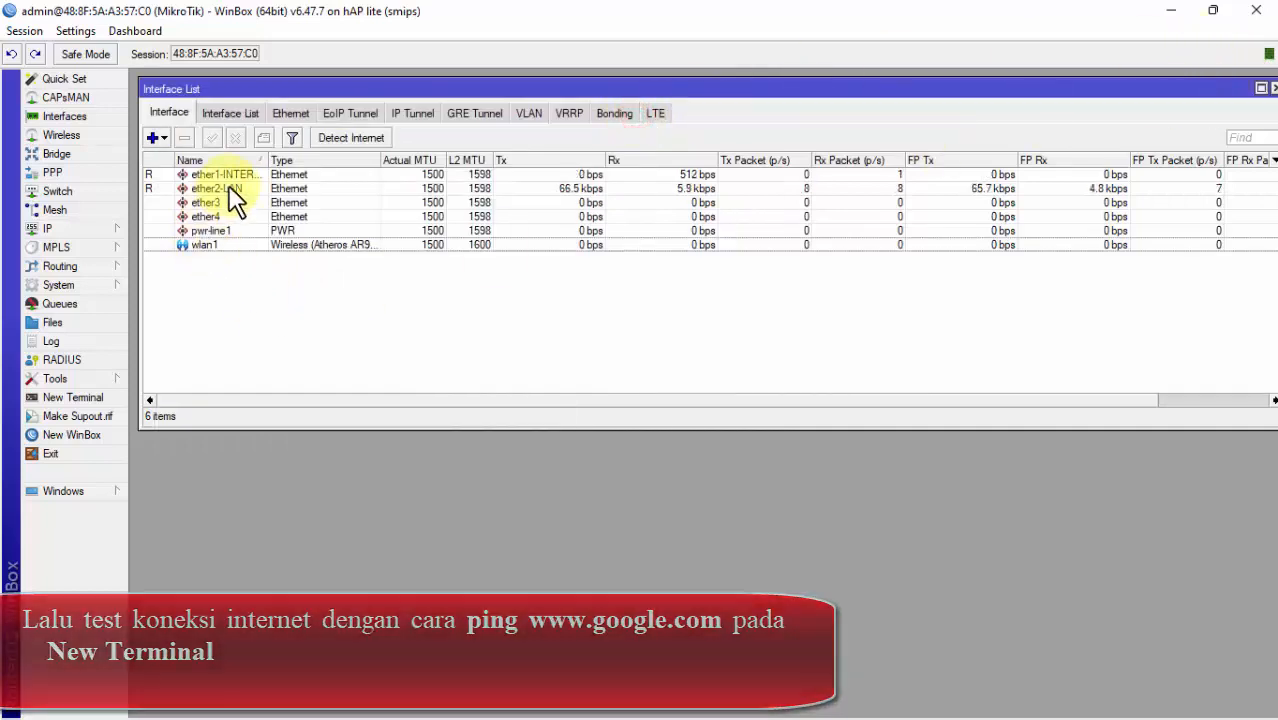
pyautogui.click(229, 187)
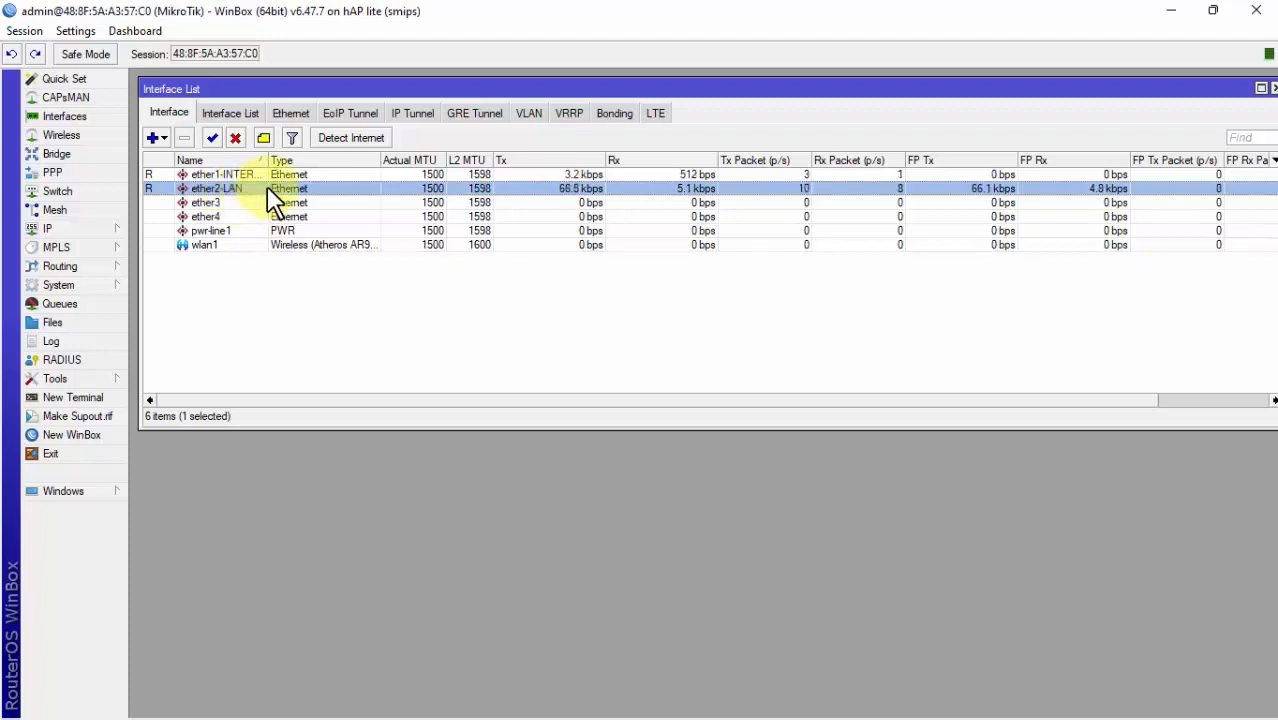
pyautogui.click(1127, 697)
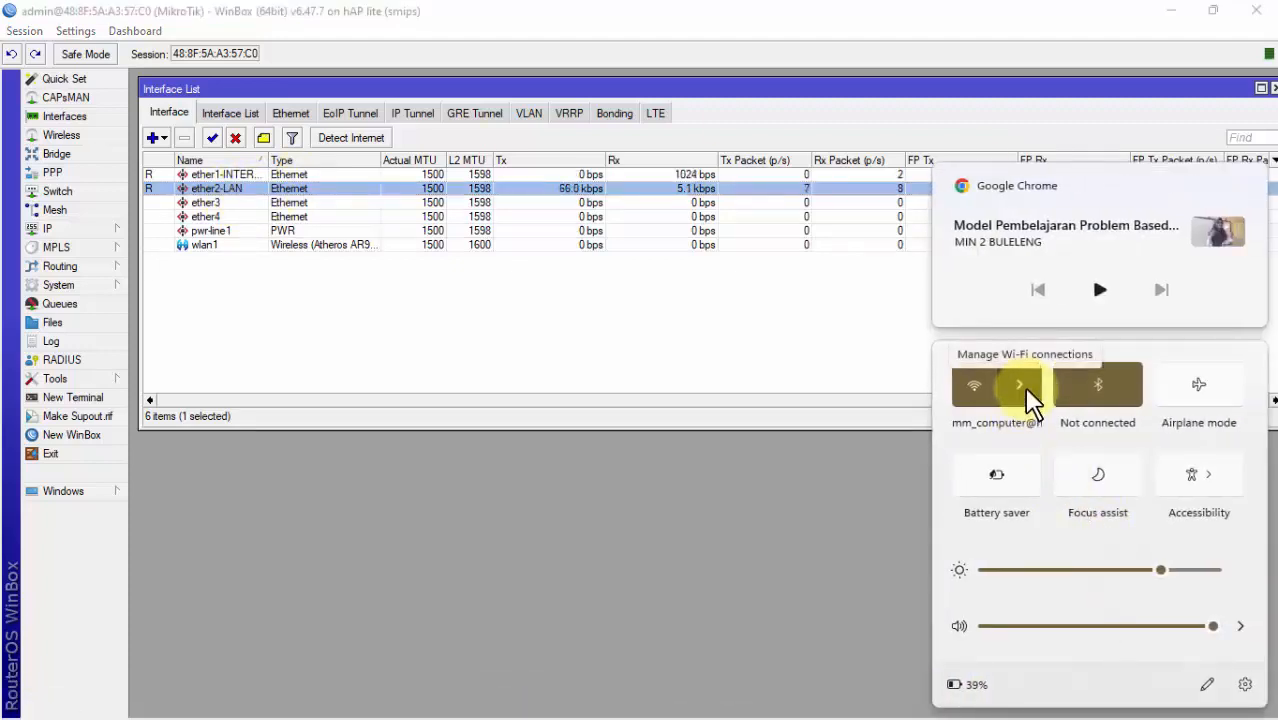
pyautogui.click(976, 388)
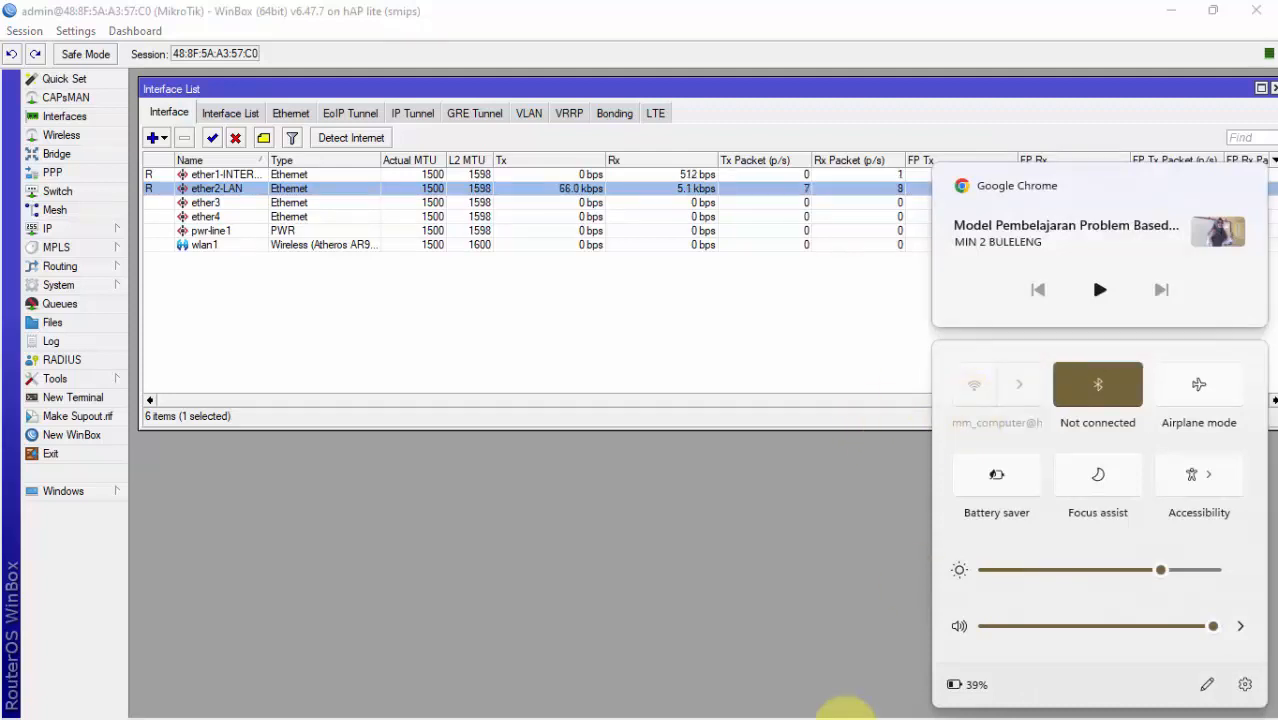
pyautogui.click(765, 555)
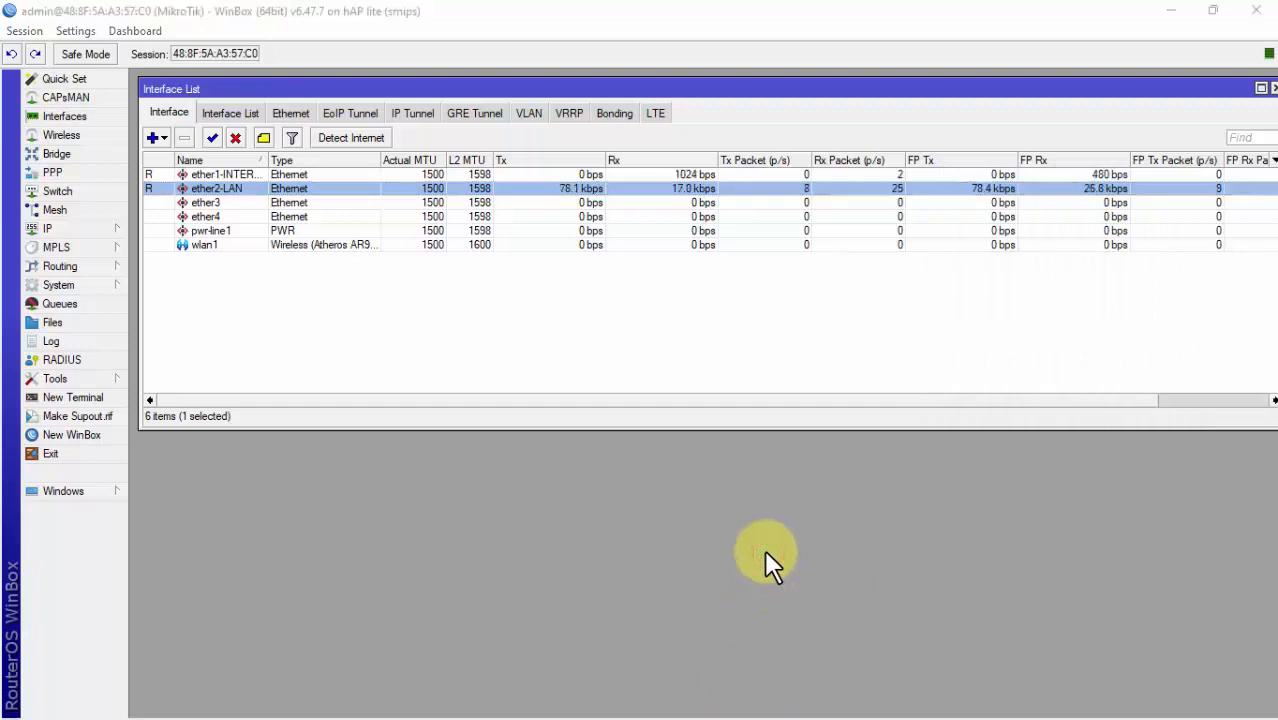
pyautogui.press('super')
pyautogui.click(1058, 503)
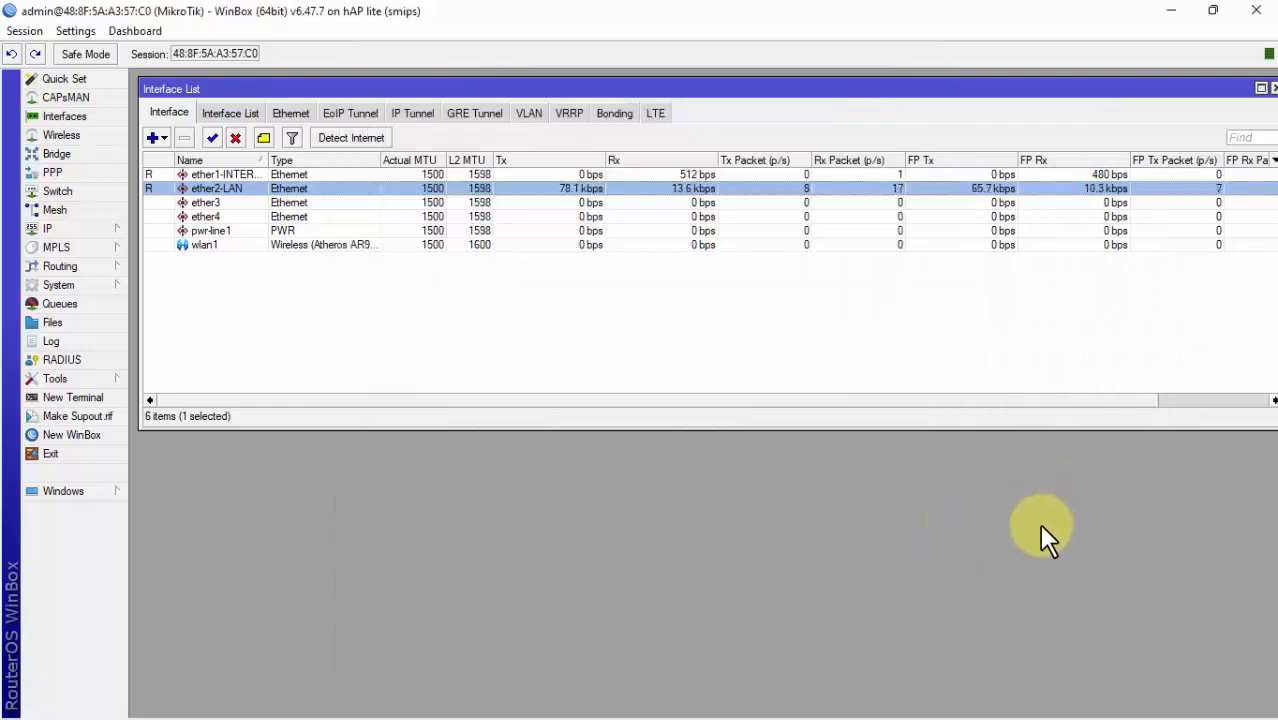
# Step: Open Command Prompt from Run and start pinging google.com
pyautogui.press('super+r')
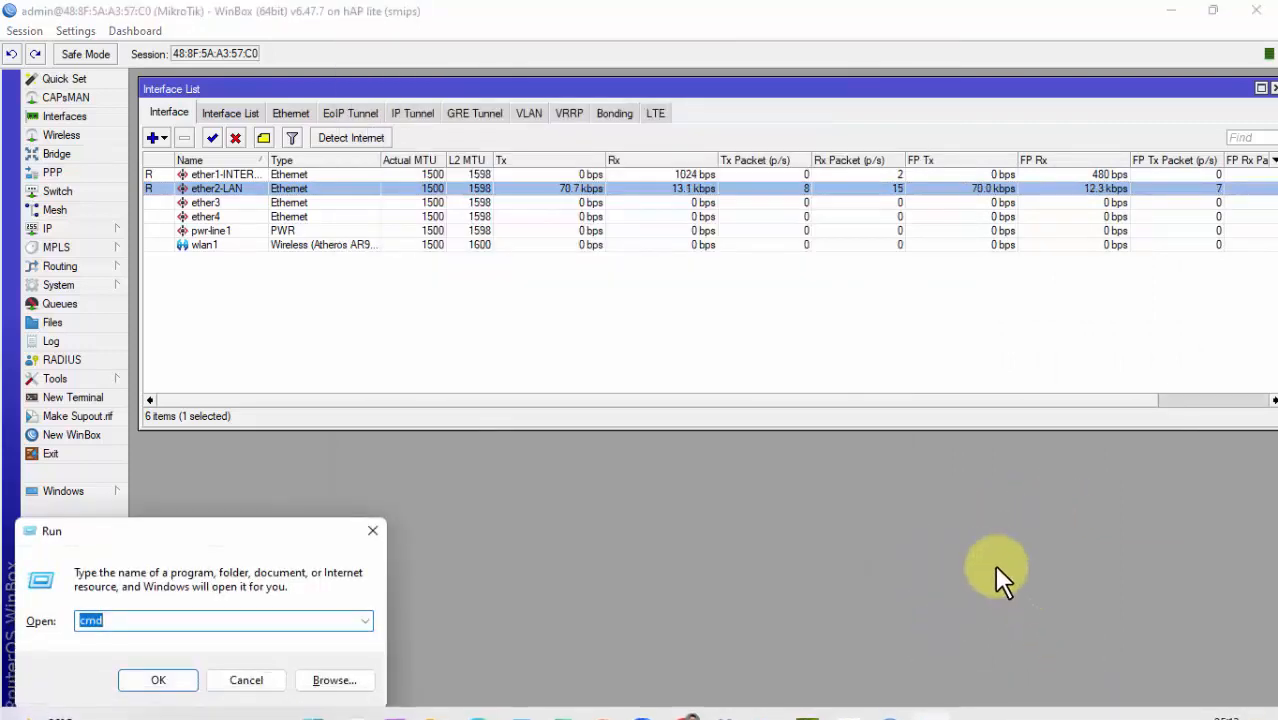
pyautogui.press('Return')
pyautogui.write('p')
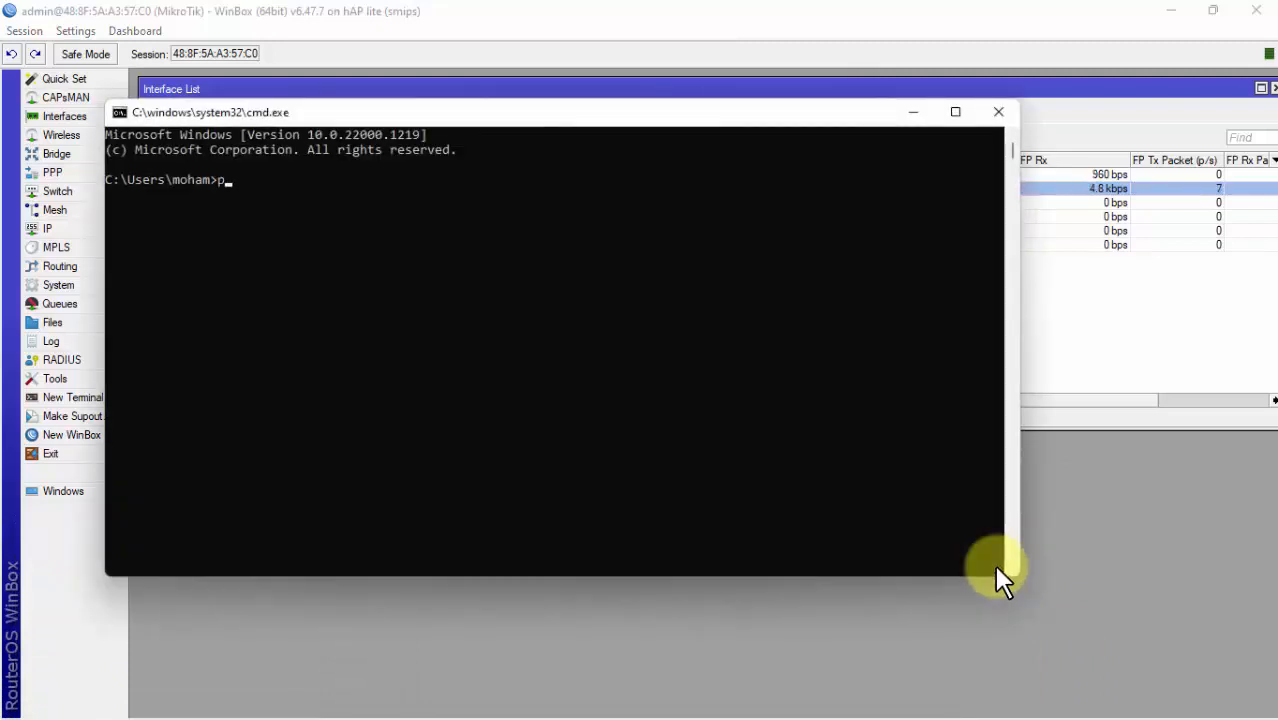
pyautogui.write('ing google.com')
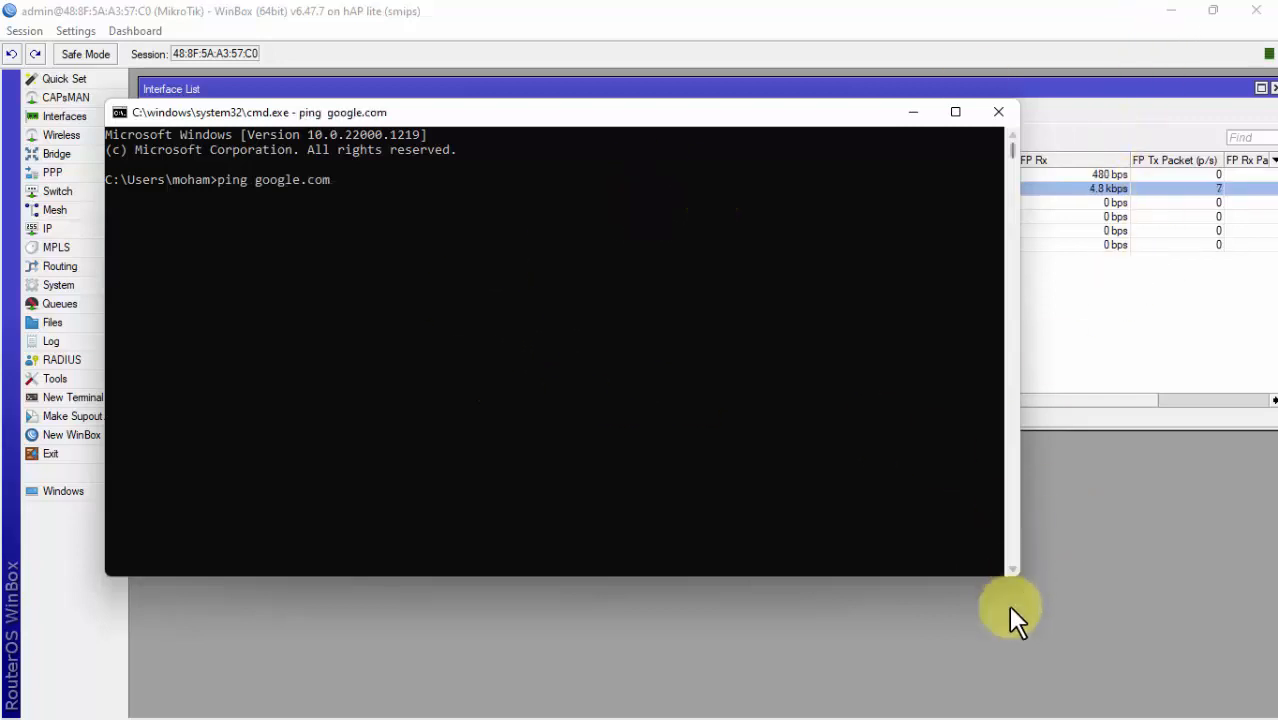
# Step: Search the Start menu for 'chro' to find Google Chrome
pyautogui.moveTo(870, 712)
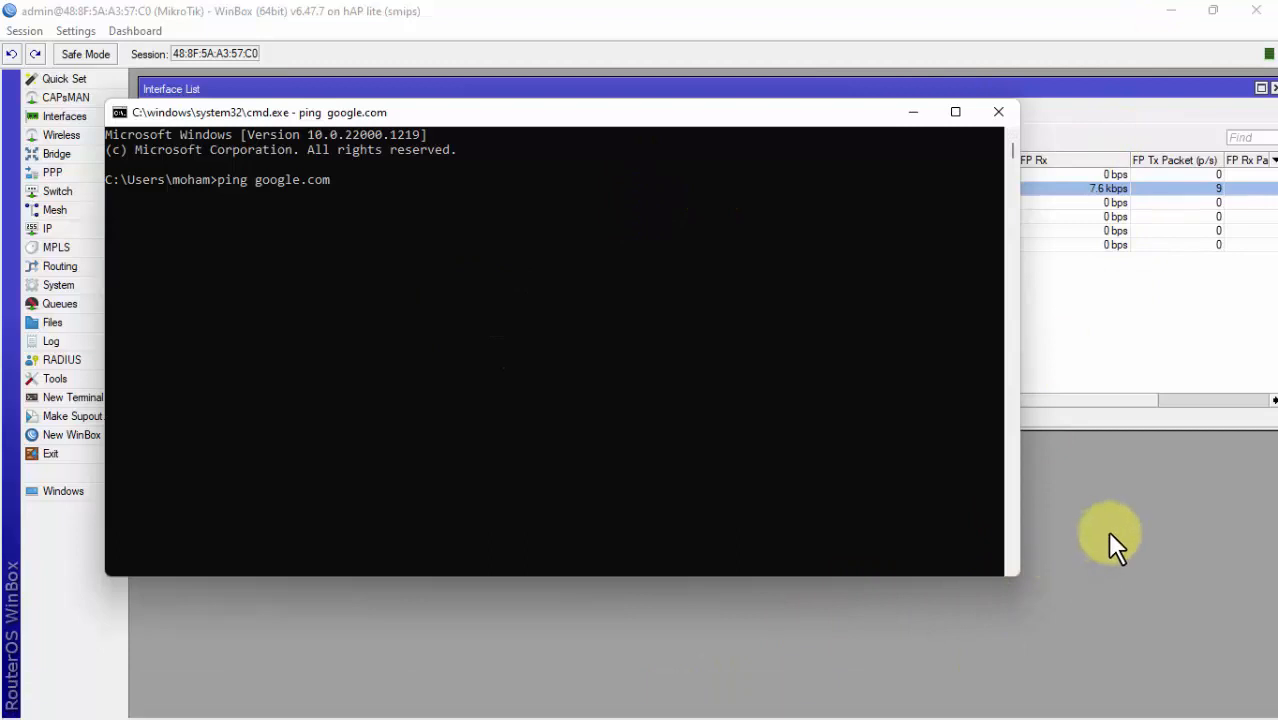
pyautogui.press('super')
pyautogui.write('chro')
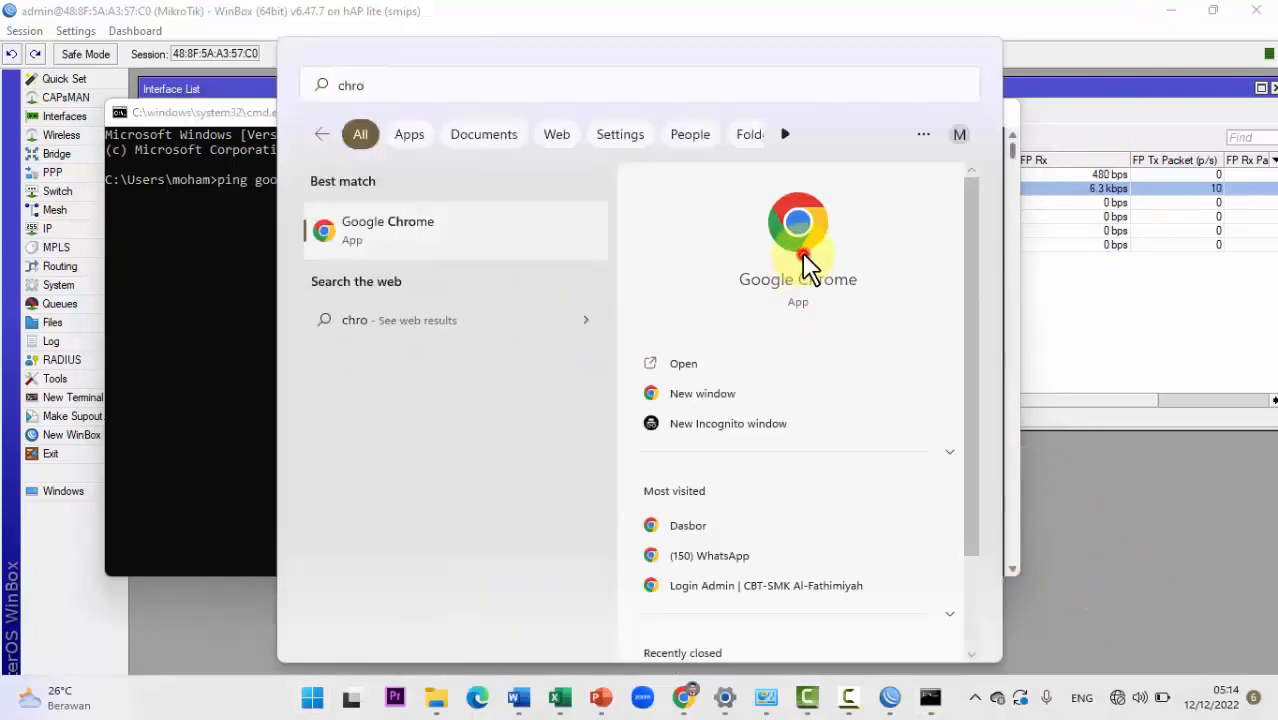
# Step: Launch Chrome with the chosen profile and load youtube.com
pyautogui.click(803, 256)
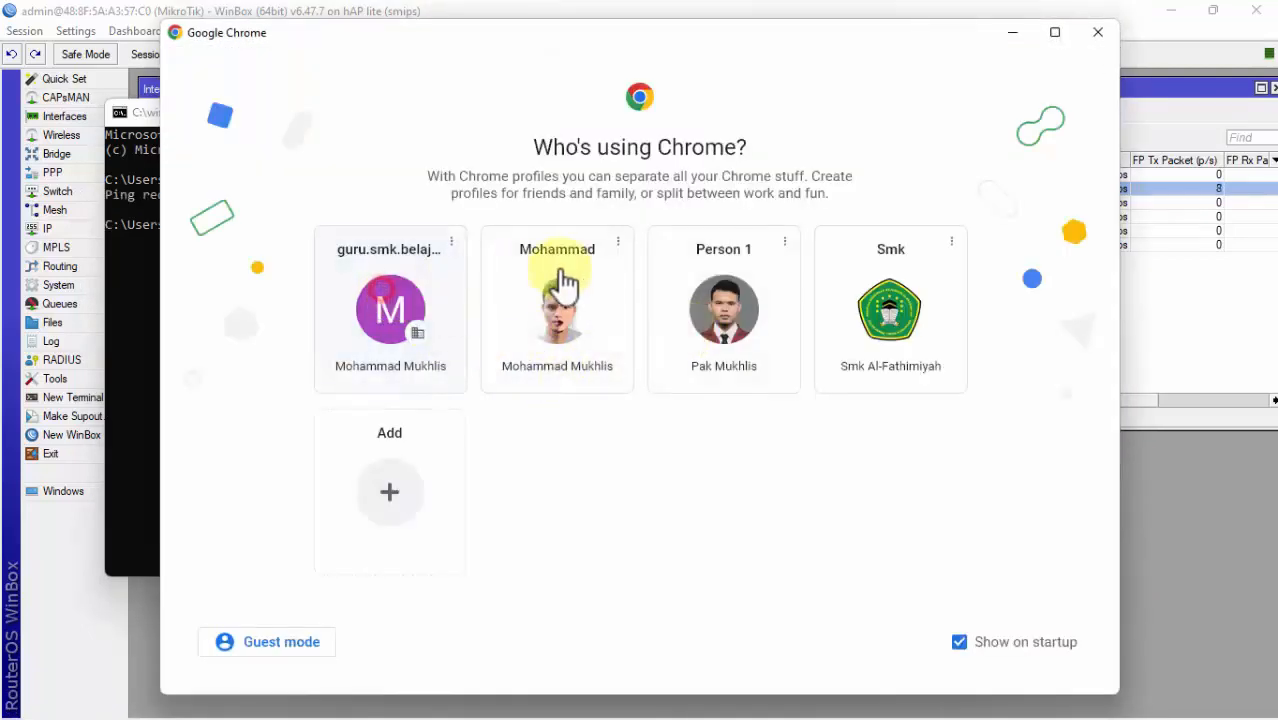
pyautogui.click(557, 290)
pyautogui.click(227, 352)
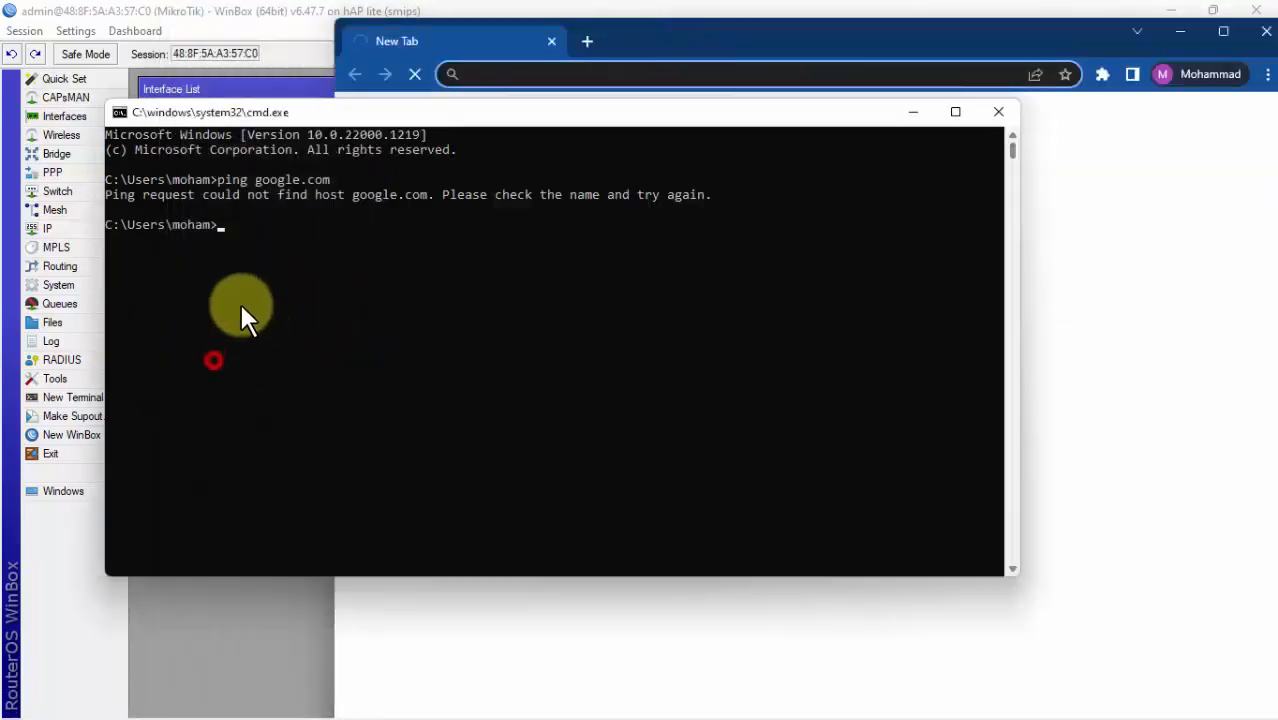
pyautogui.click(1128, 170)
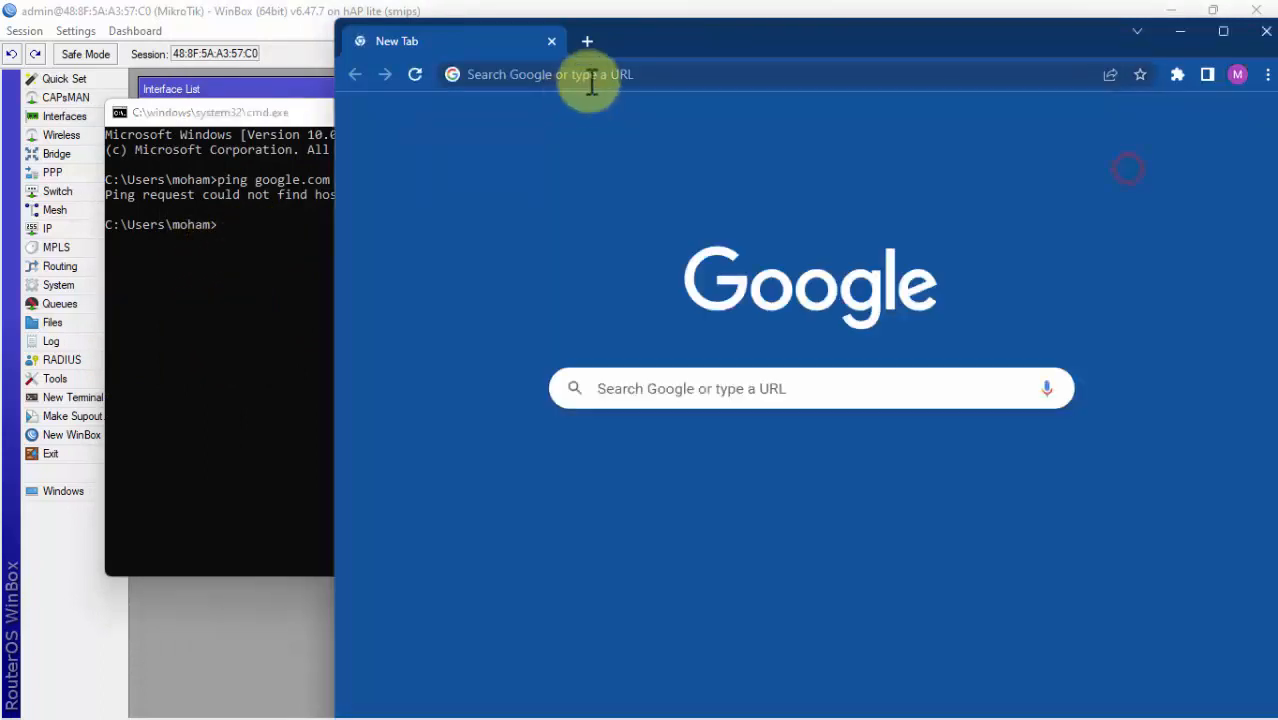
pyautogui.click(864, 77)
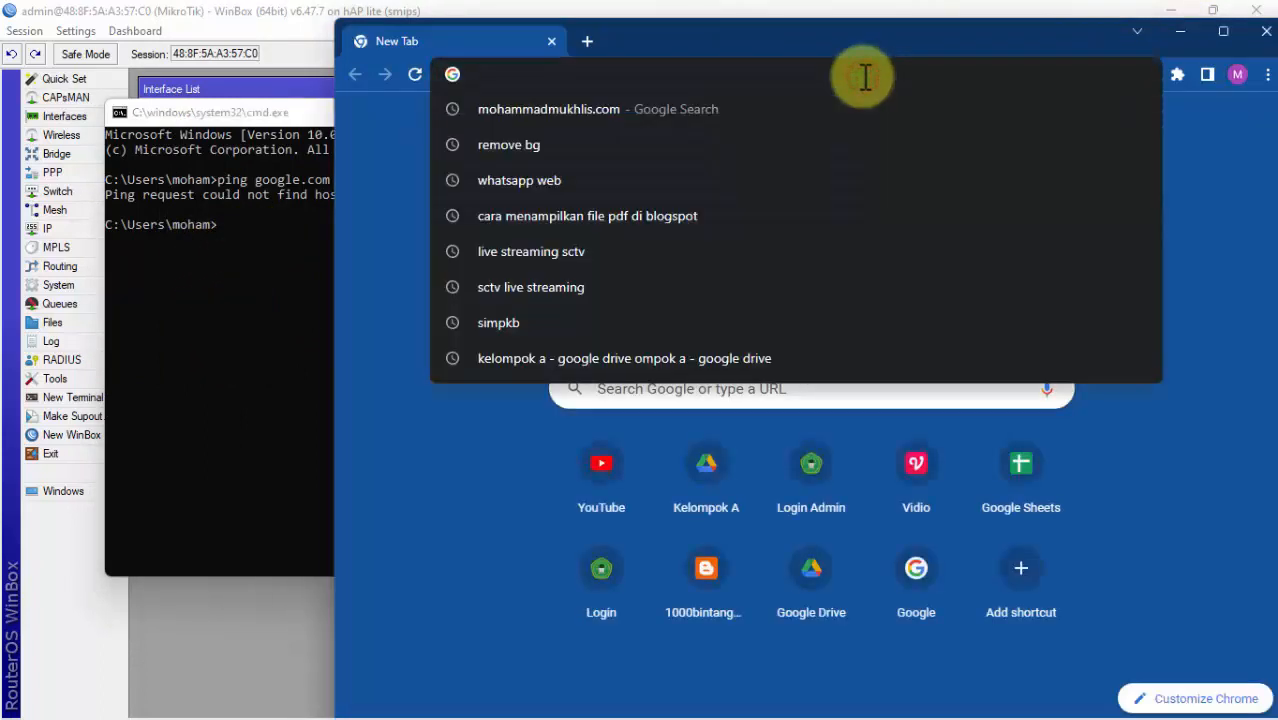
pyautogui.write('y')
pyautogui.press('Return')
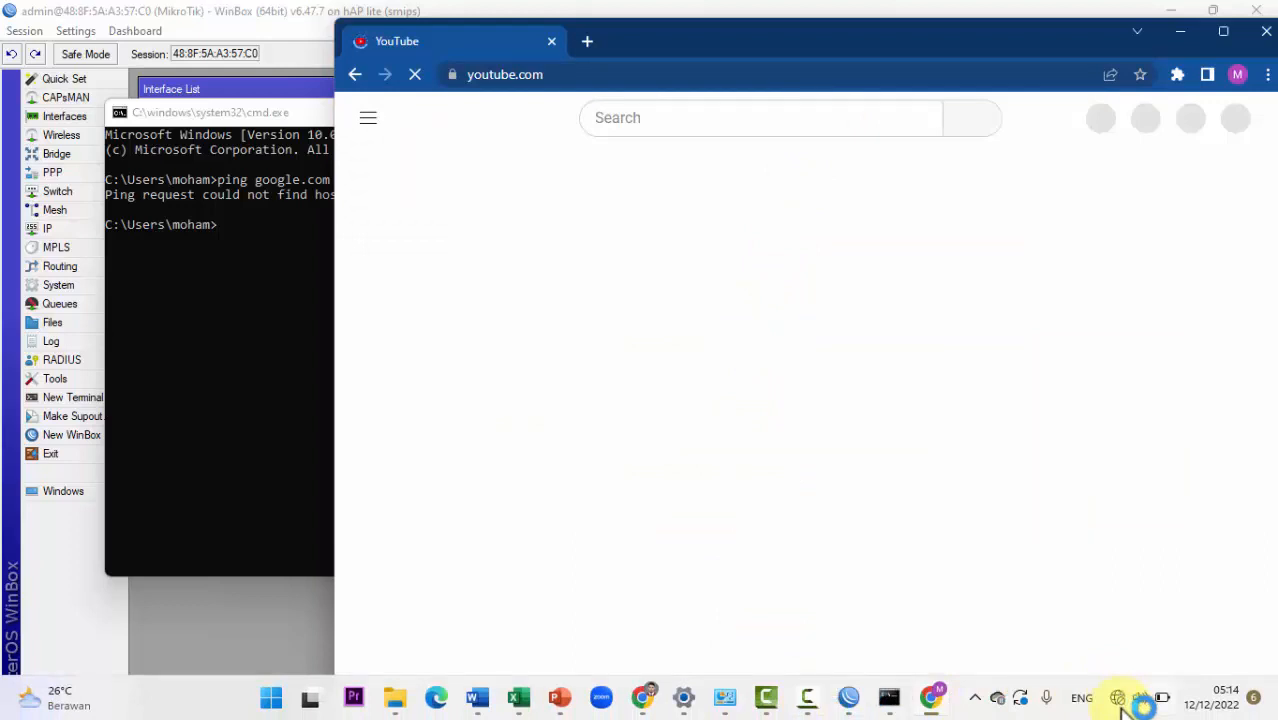
# Step: Check the Wi-Fi connection in Quick Settings, then return to WinBox
pyautogui.moveTo(1121, 703)
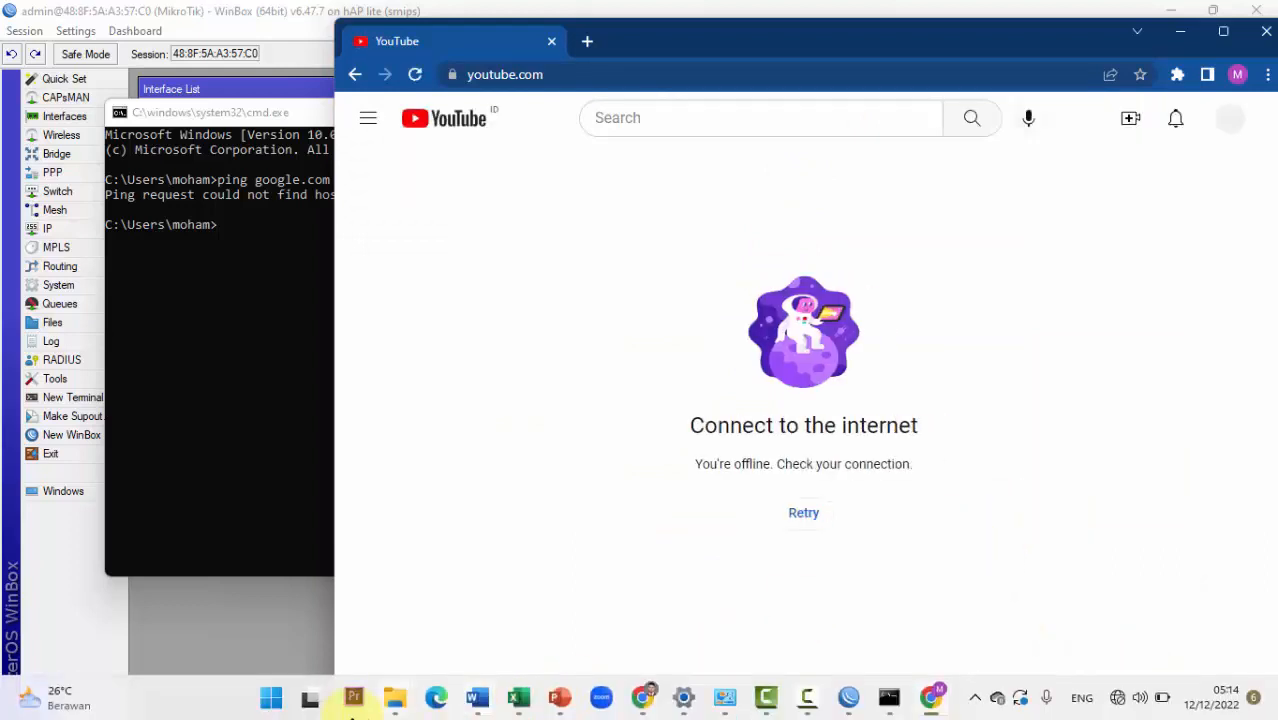
pyautogui.click(1117, 697)
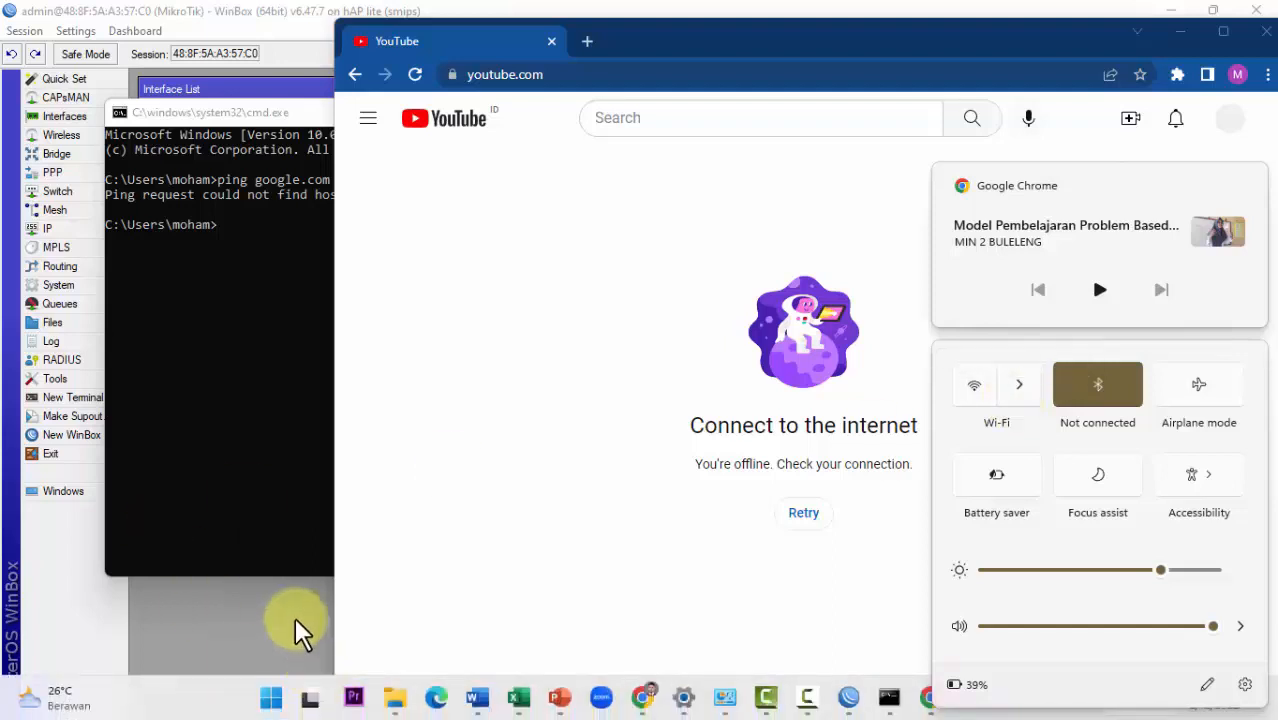
pyautogui.click(259, 596)
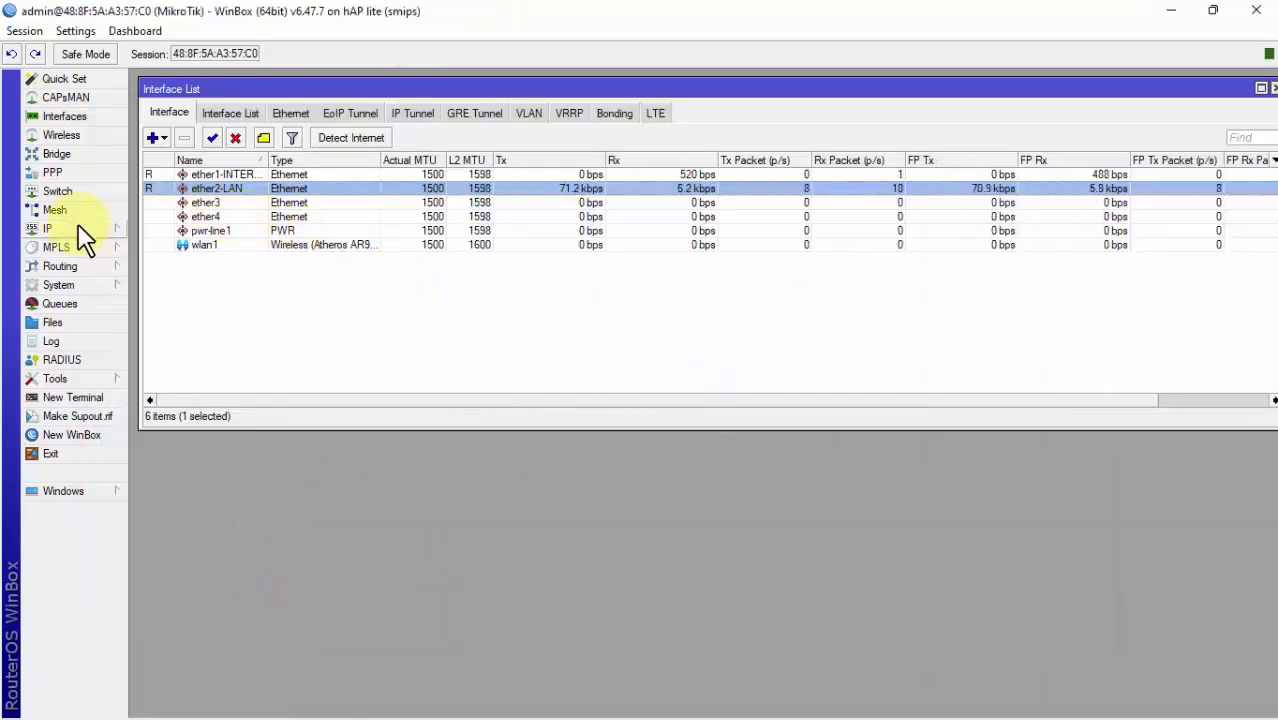
# Step: Reselect ether2-LAN in the Interface List and expand the IP menu in the sidebar
pyautogui.moveTo(1162, 704)
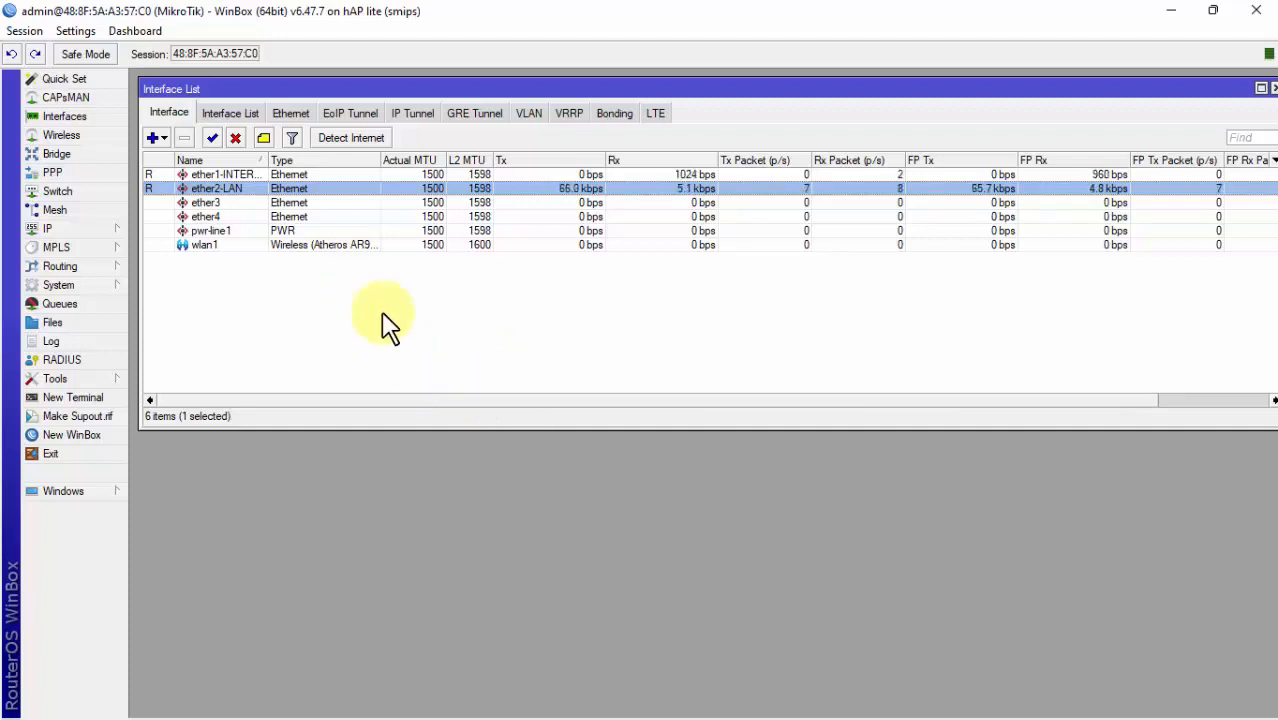
pyautogui.click(442, 351)
pyautogui.click(214, 188)
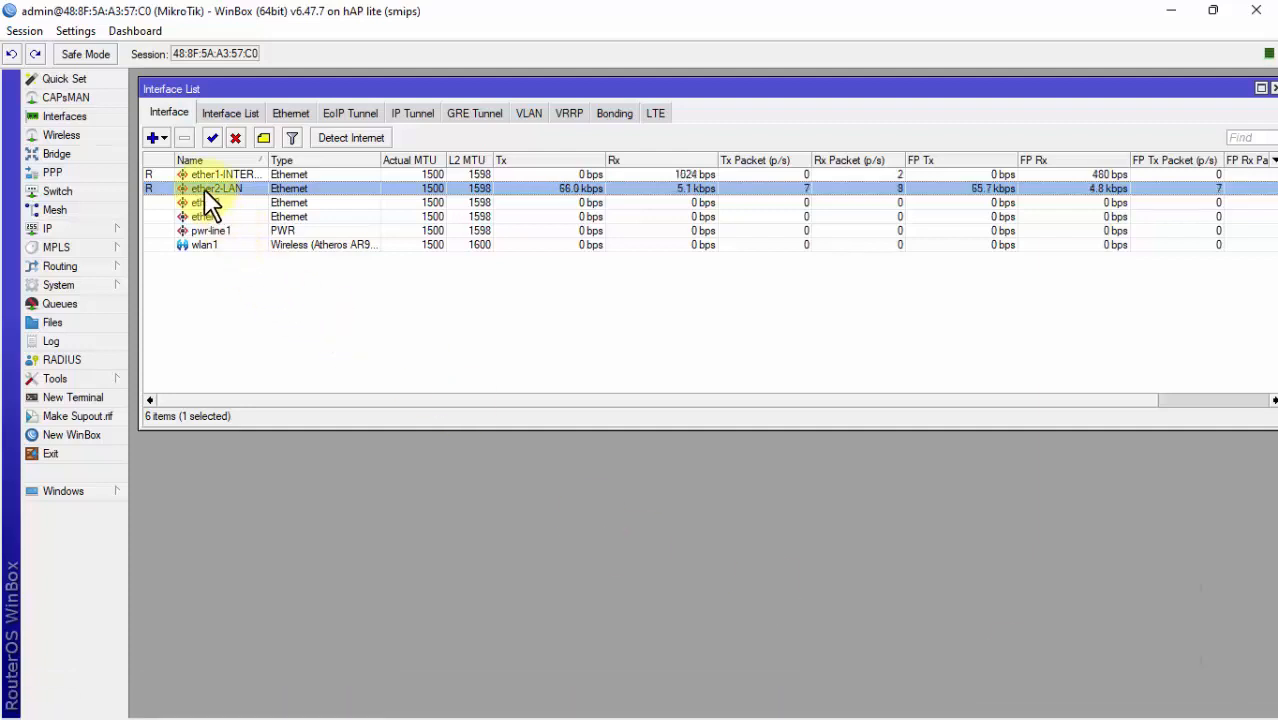
pyautogui.click(75, 228)
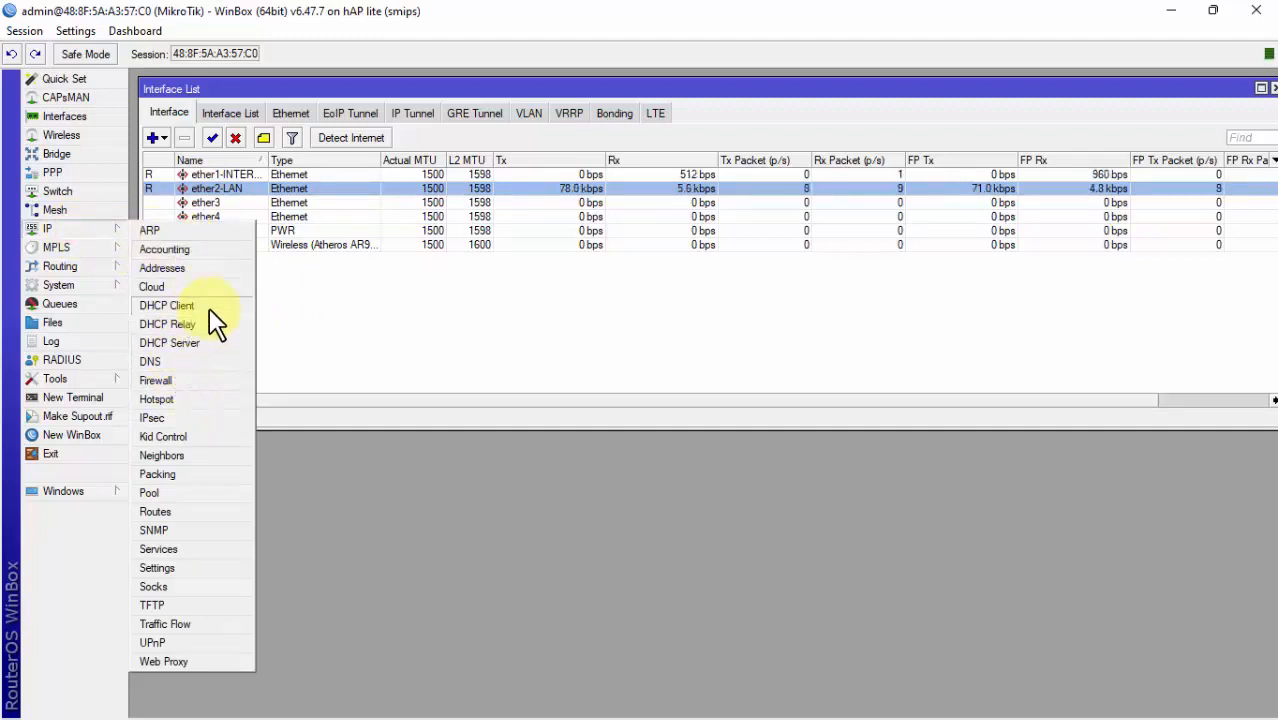
# Step: Open IP > Firewall, reposition the window and switch to the NAT rules
pyautogui.click(183, 380)
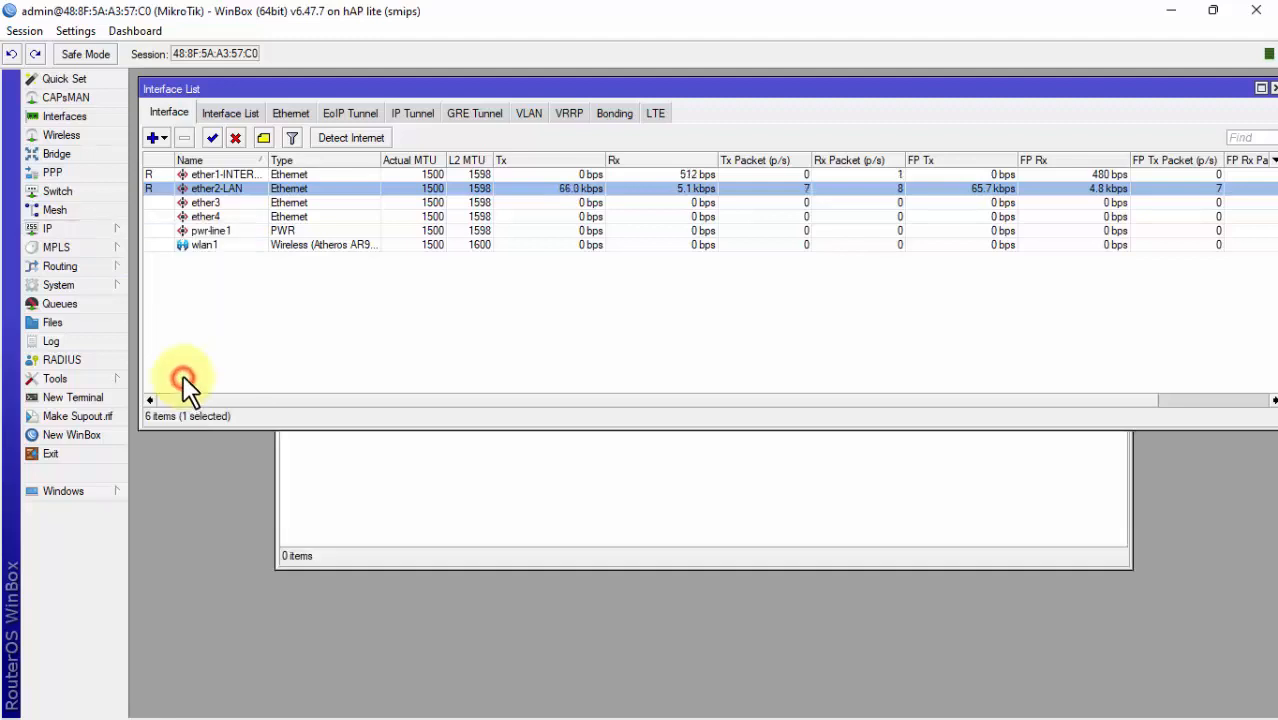
pyautogui.moveTo(456, 229); pyautogui.dragTo(365, 285)
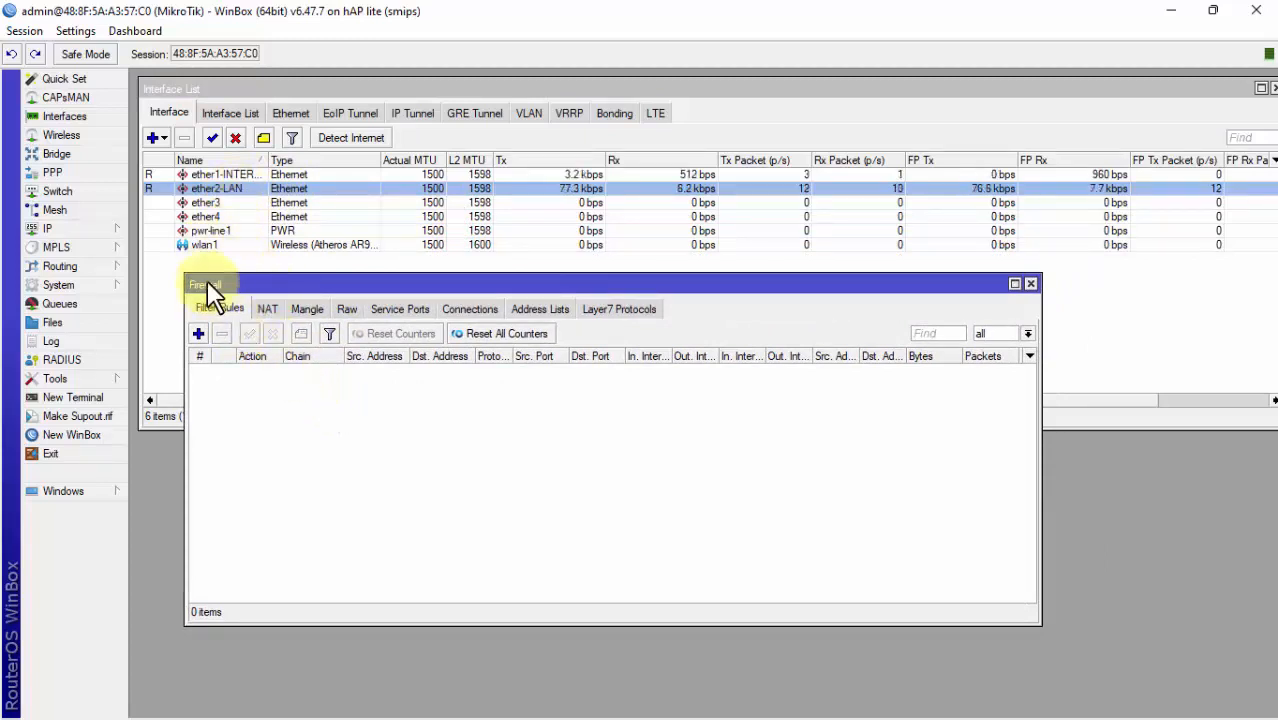
pyautogui.moveTo(232, 283); pyautogui.dragTo(226, 274)
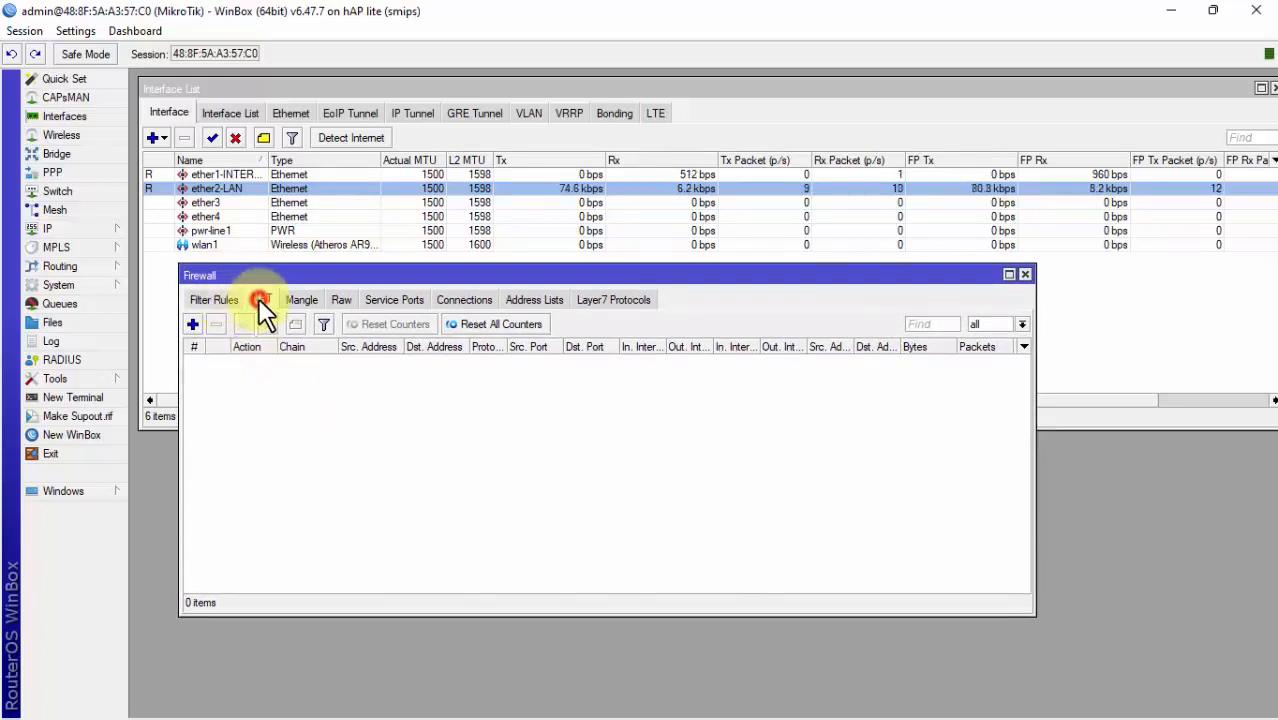
pyautogui.click(210, 303)
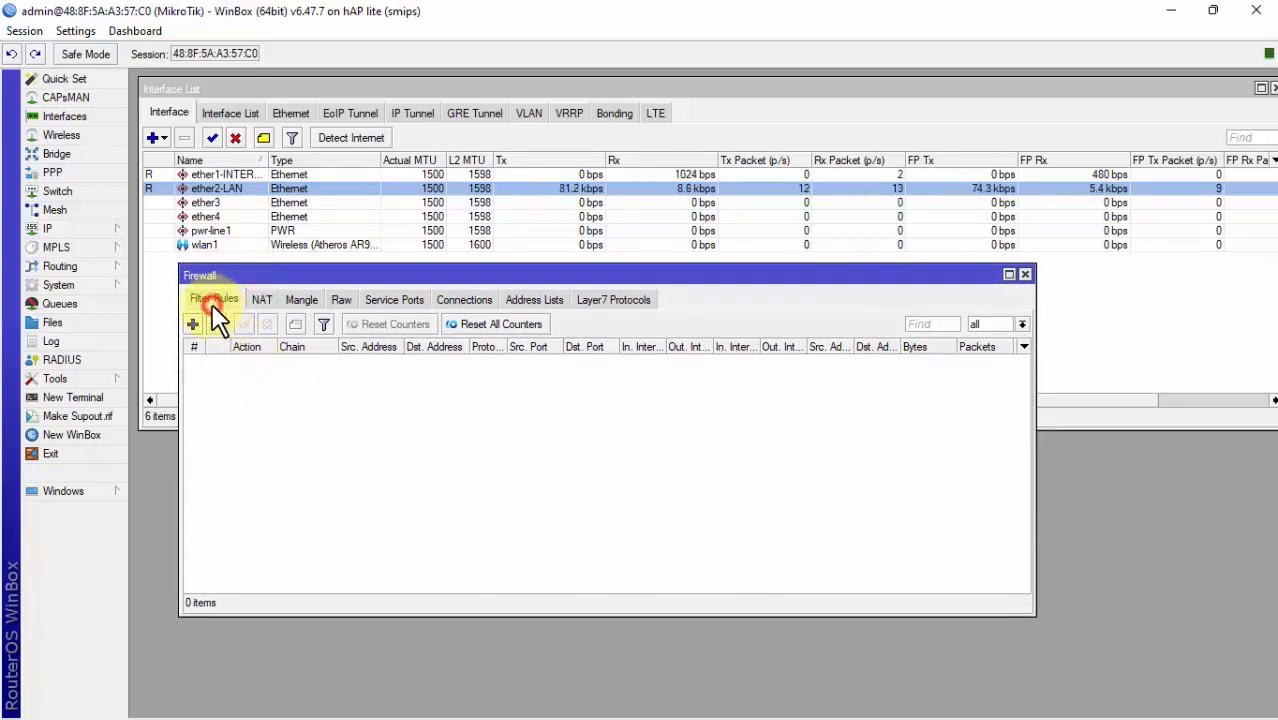
pyautogui.click(264, 299)
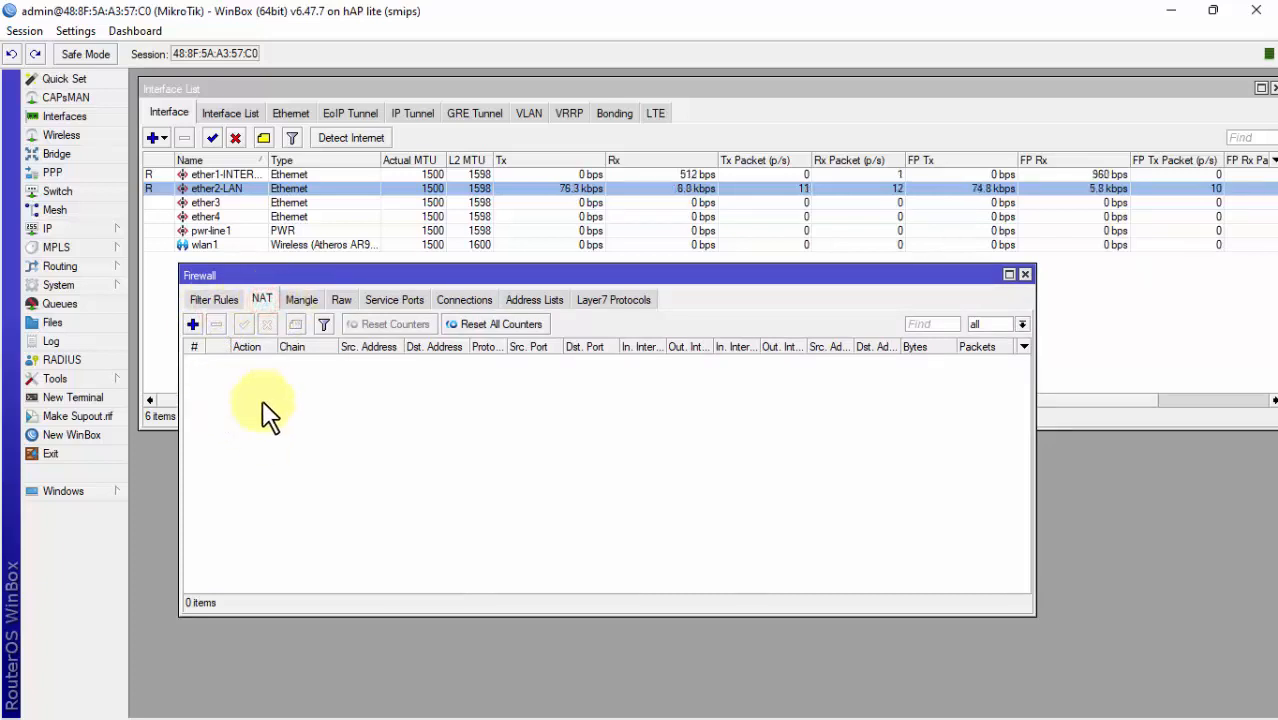
# Step: Start a new srcnat NAT rule with Out. Interface ether1-INTERNET
pyautogui.click(193, 326)
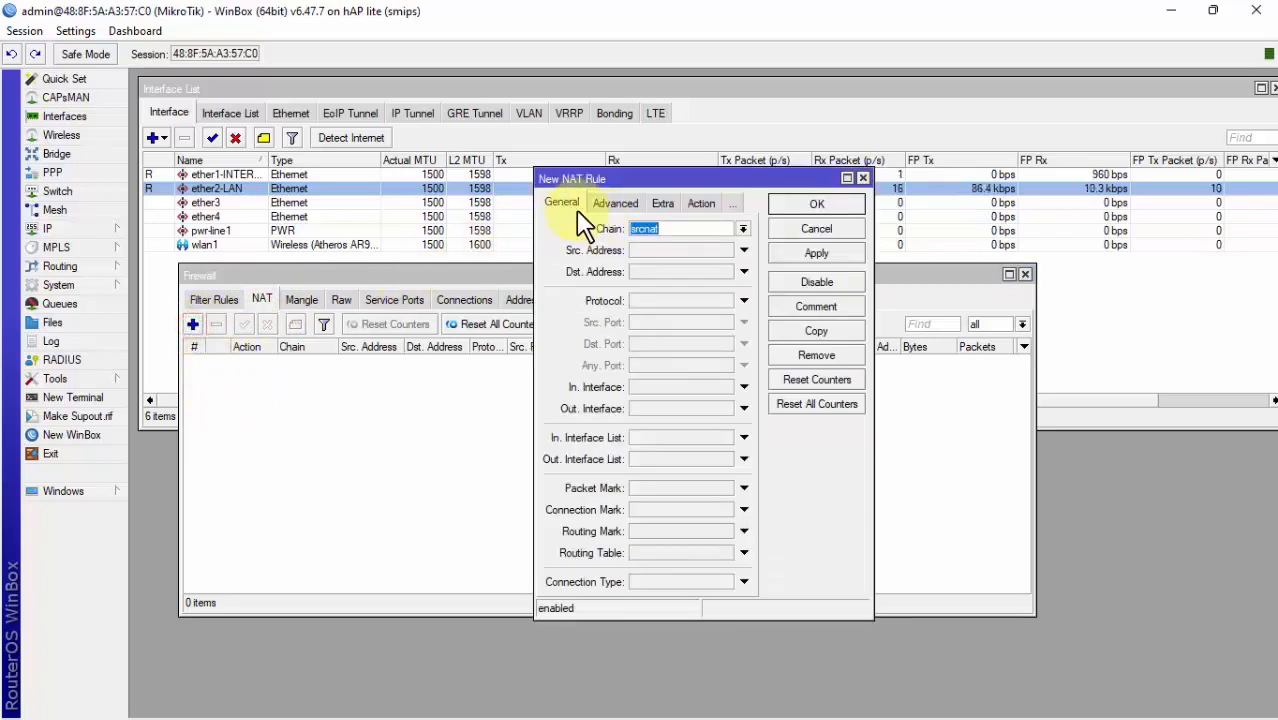
pyautogui.click(677, 229)
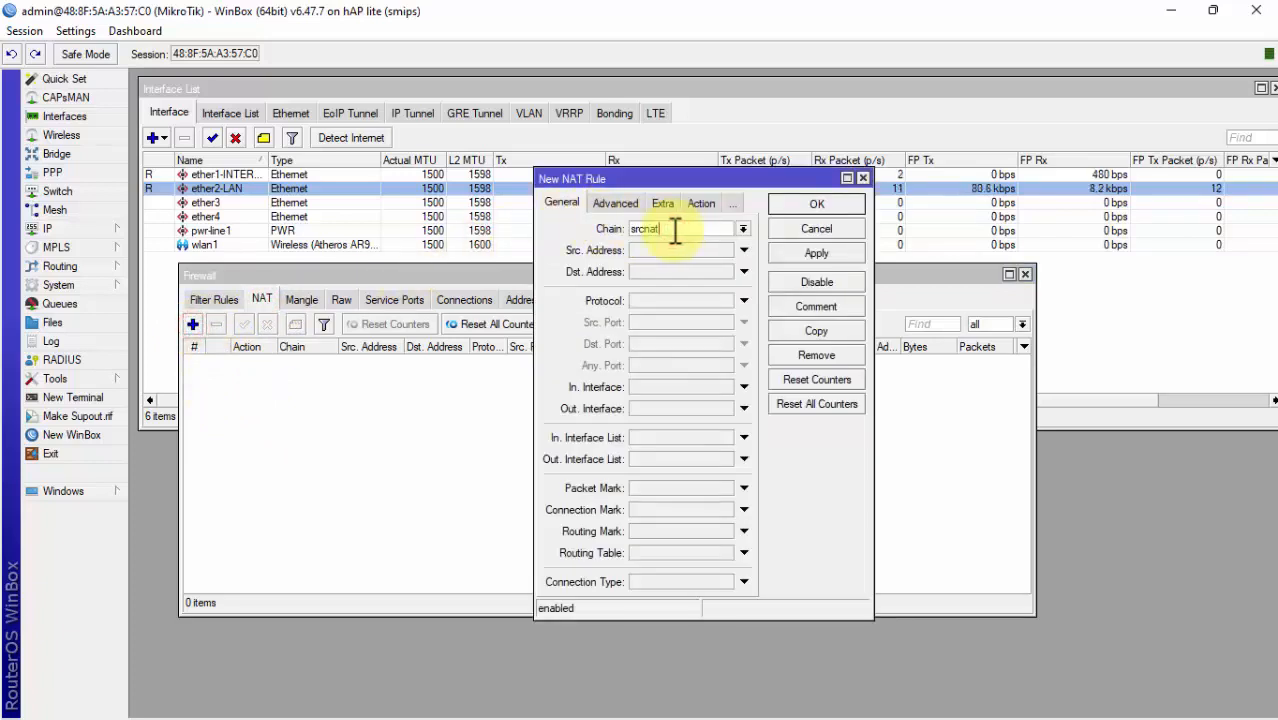
pyautogui.click(745, 460)
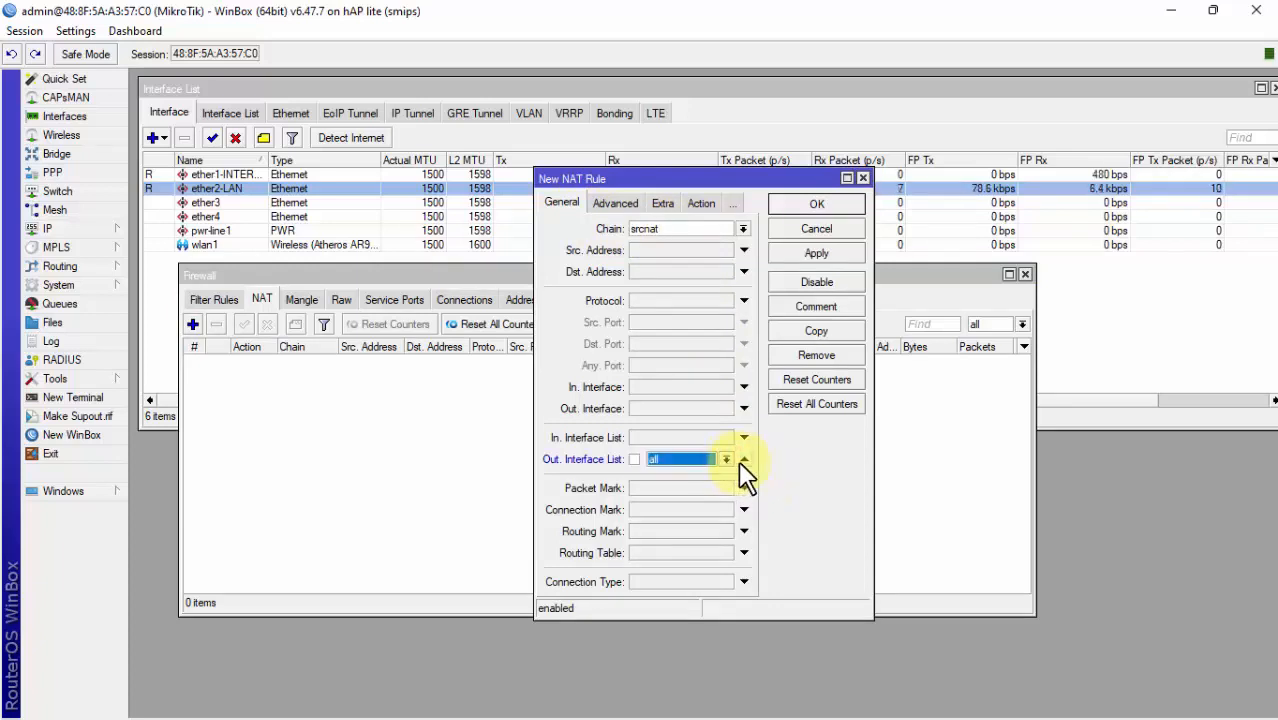
pyautogui.click(745, 459)
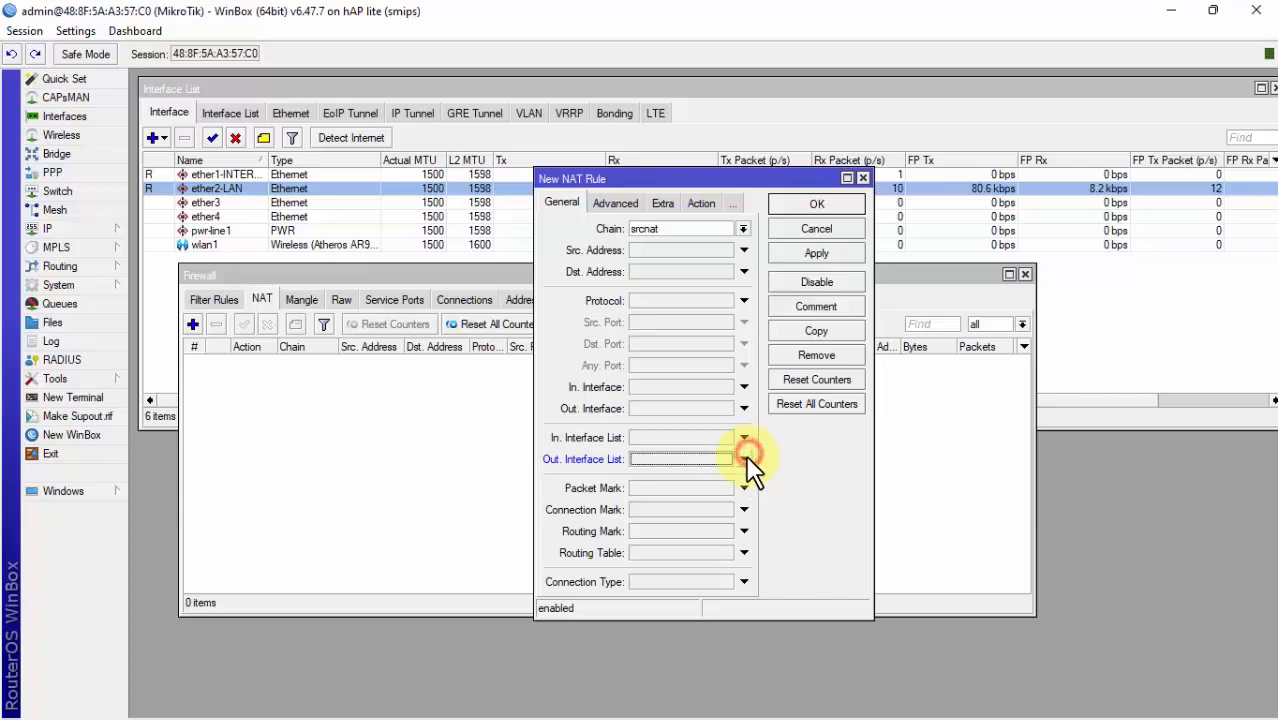
pyautogui.click(750, 405)
pyautogui.click(765, 409)
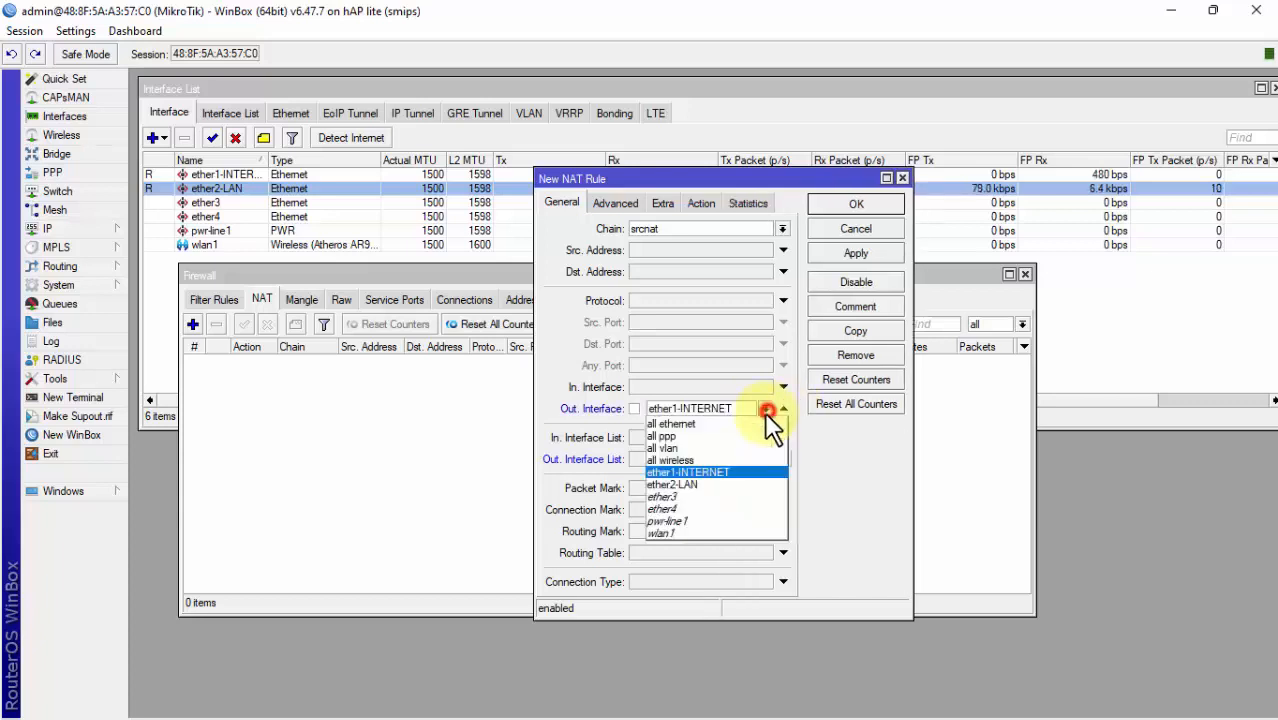
pyautogui.click(737, 478)
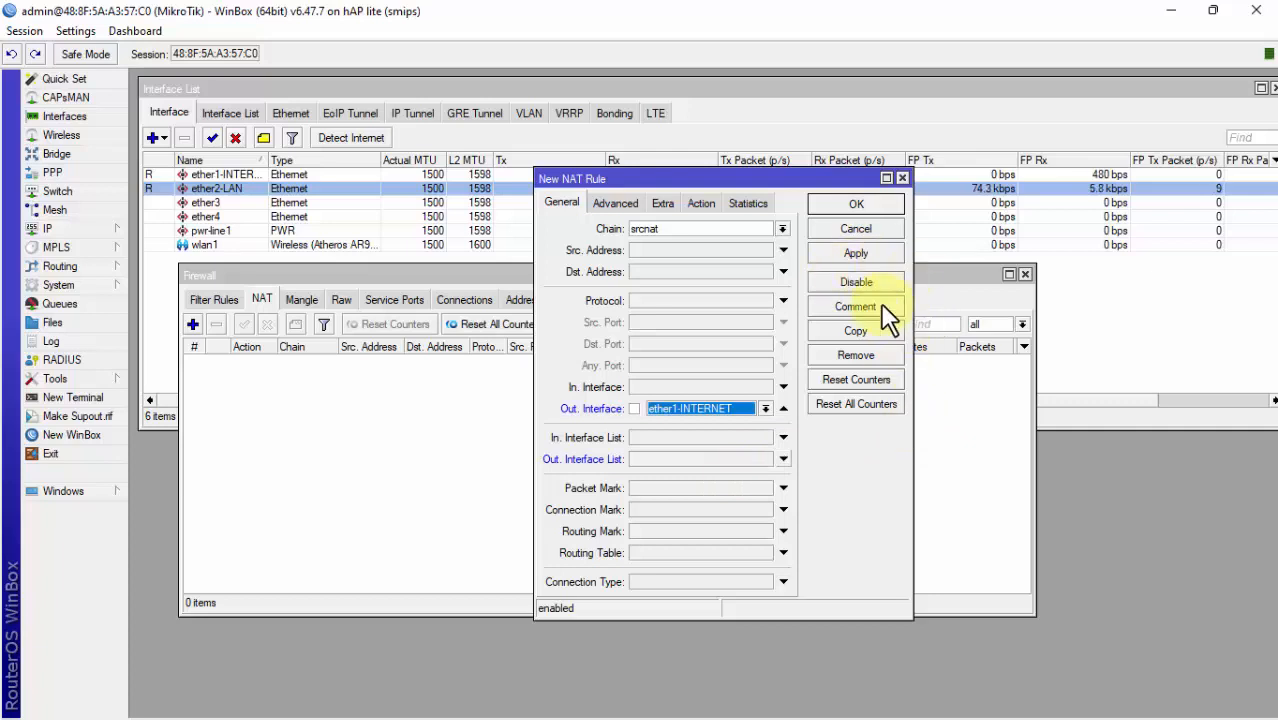
# Step: Set the rule action to masquerade, then close the rule dialog without saving
pyautogui.click(701, 204)
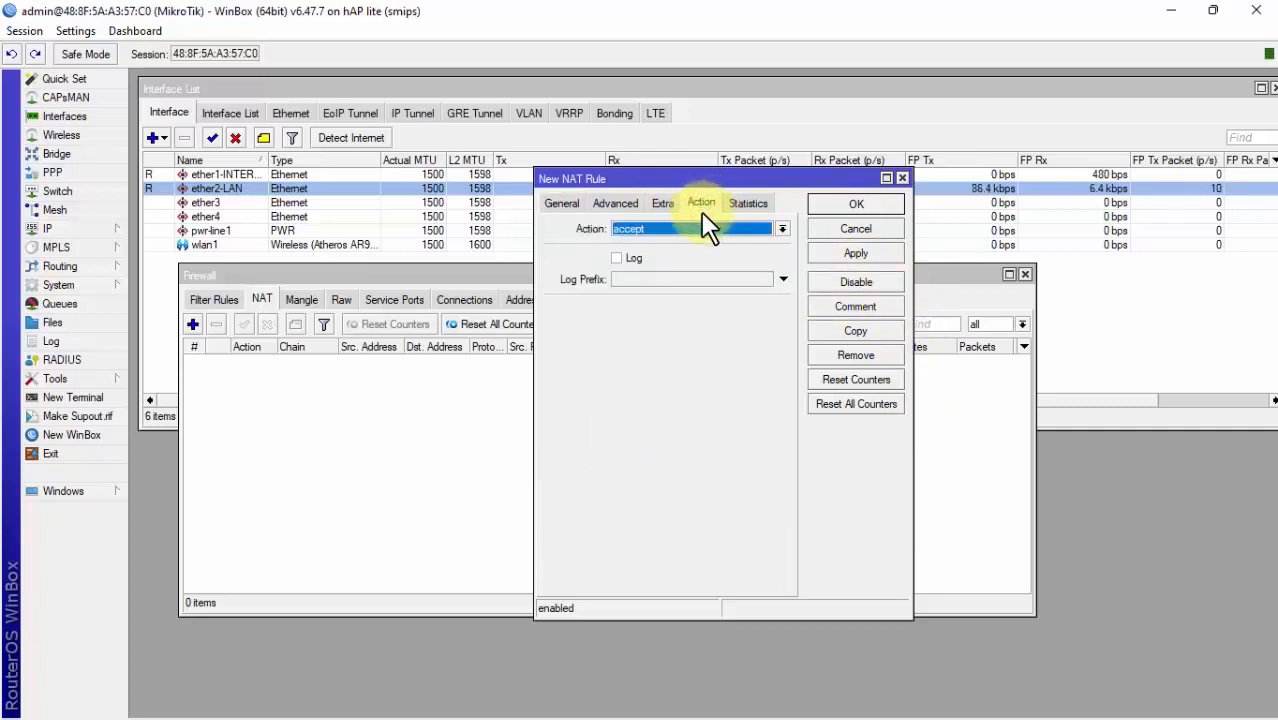
pyautogui.click(630, 229)
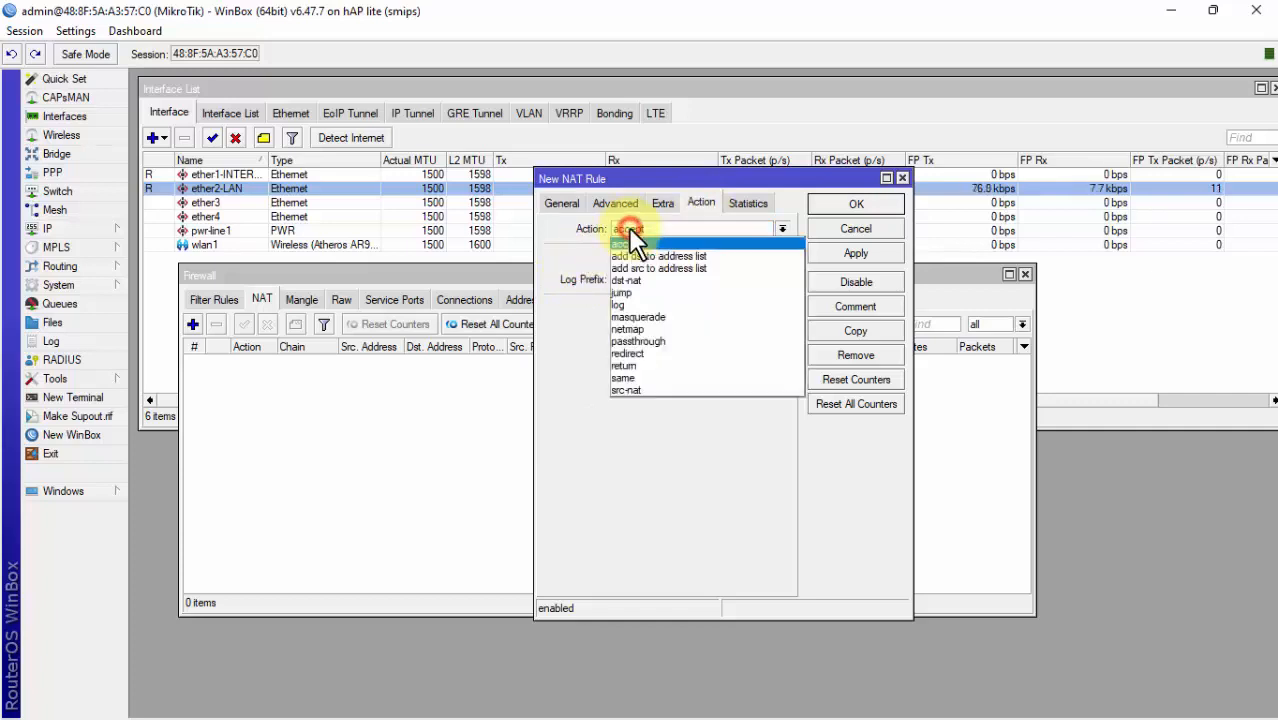
pyautogui.click(645, 316)
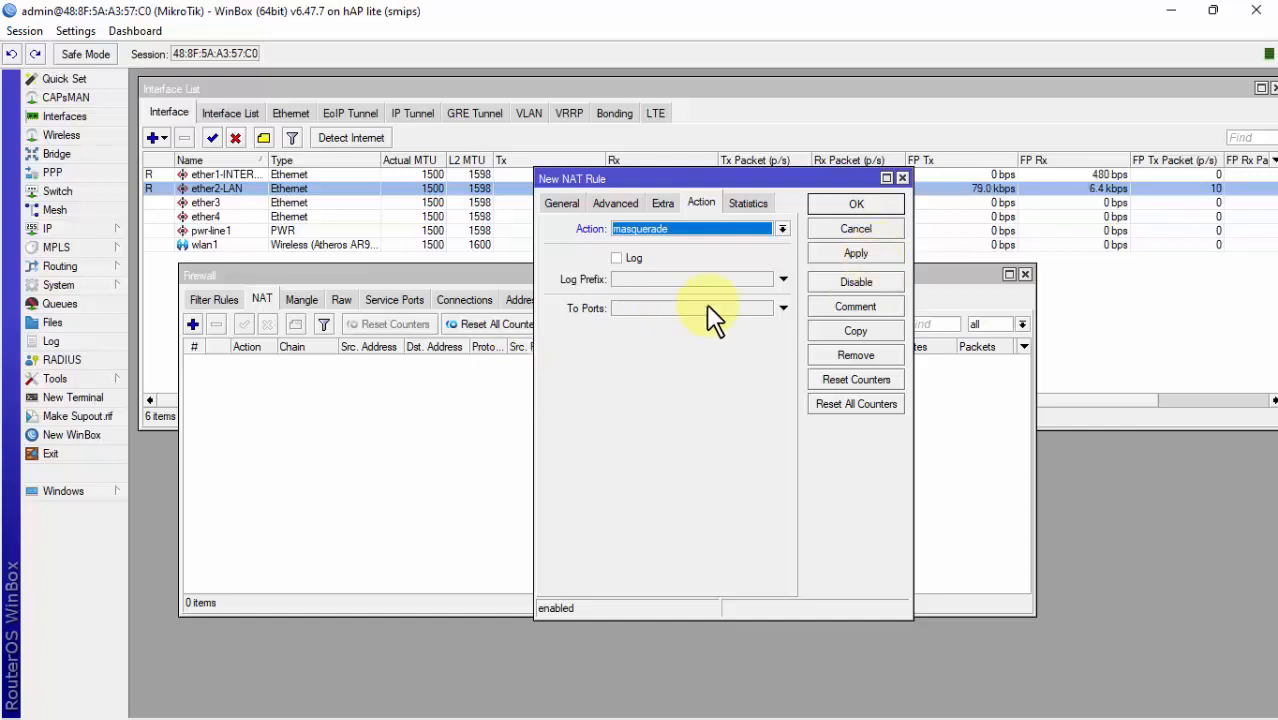
pyautogui.click(900, 178)
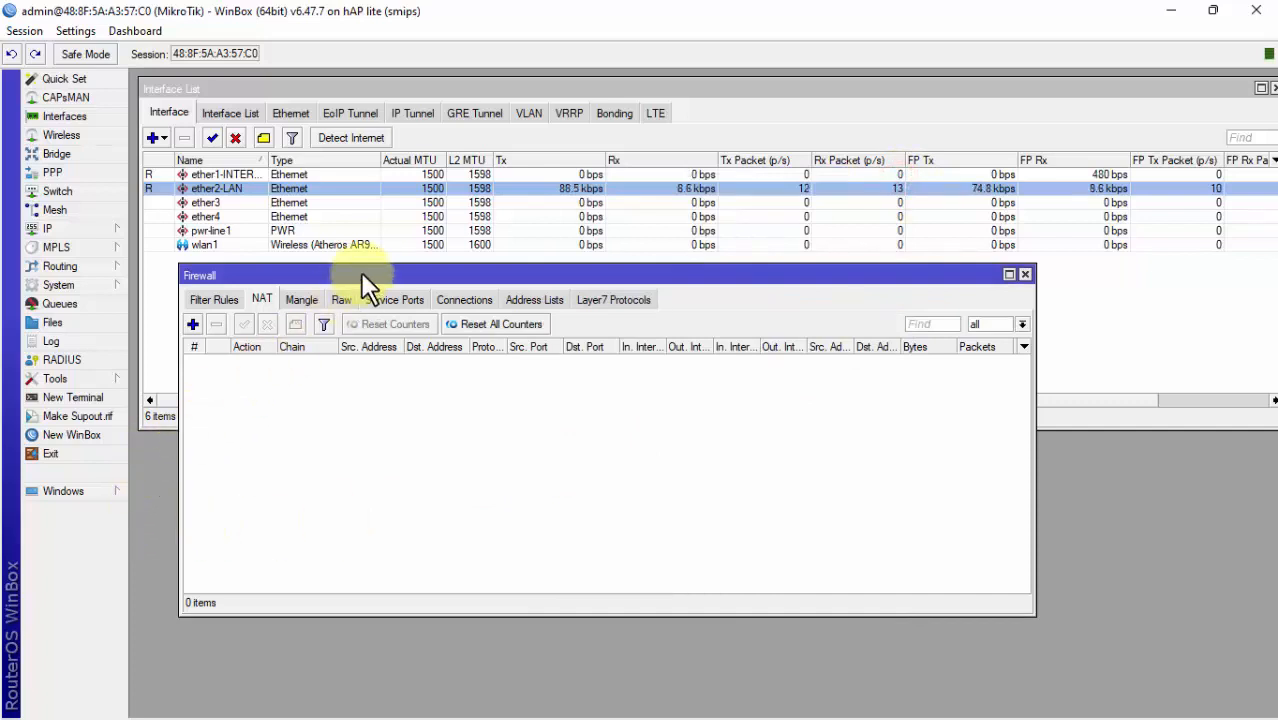
# Step: Open the IP Address List and position it beside the interface list
pyautogui.moveTo(362, 274); pyautogui.dragTo(393, 265)
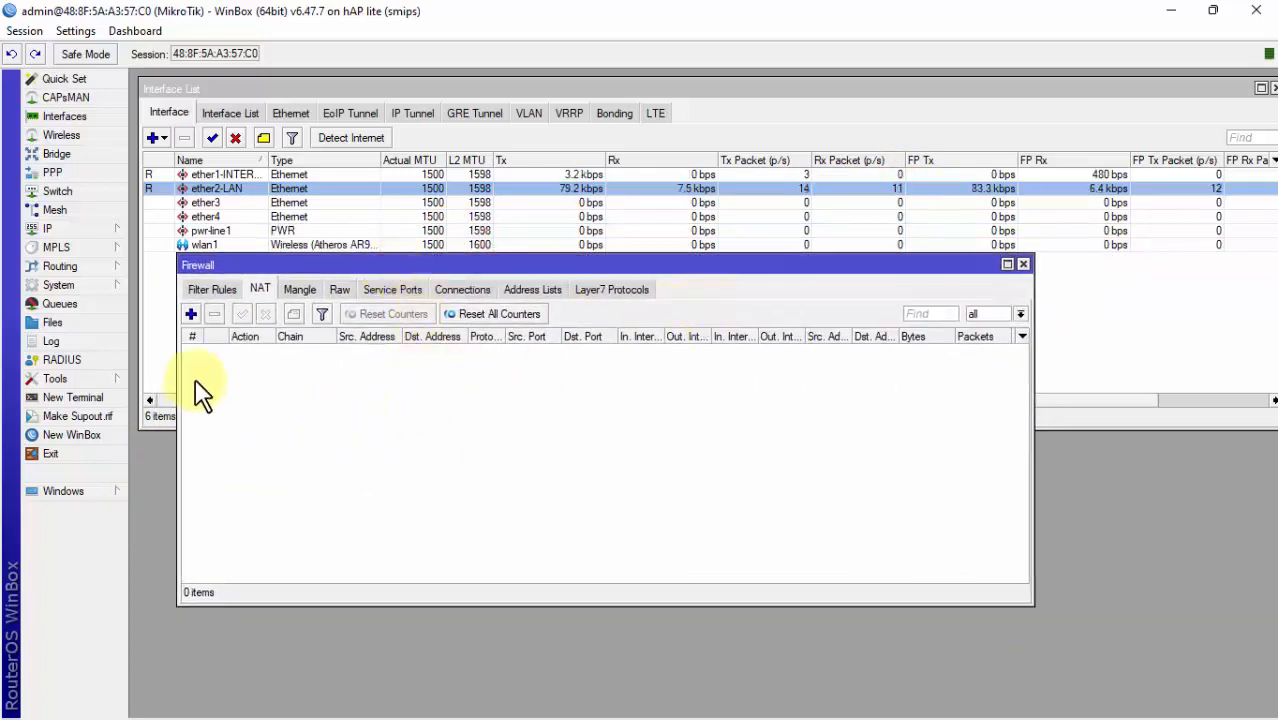
pyautogui.click(90, 227)
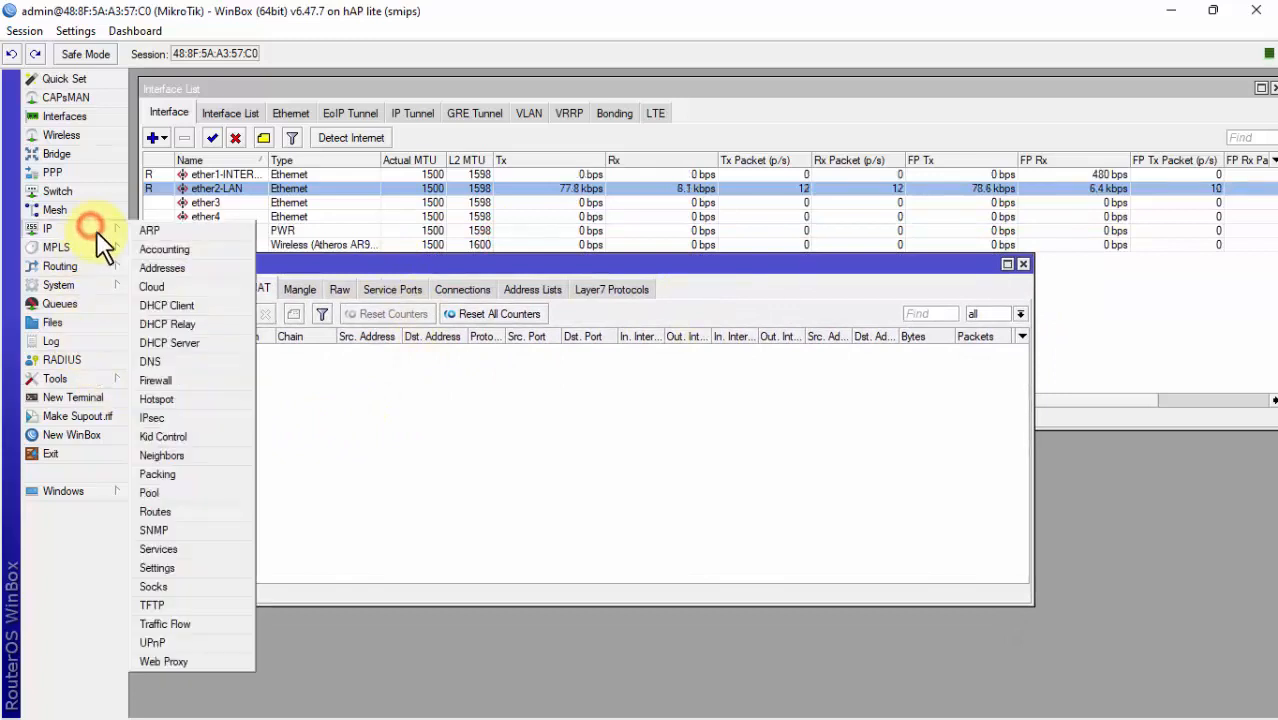
pyautogui.click(158, 272)
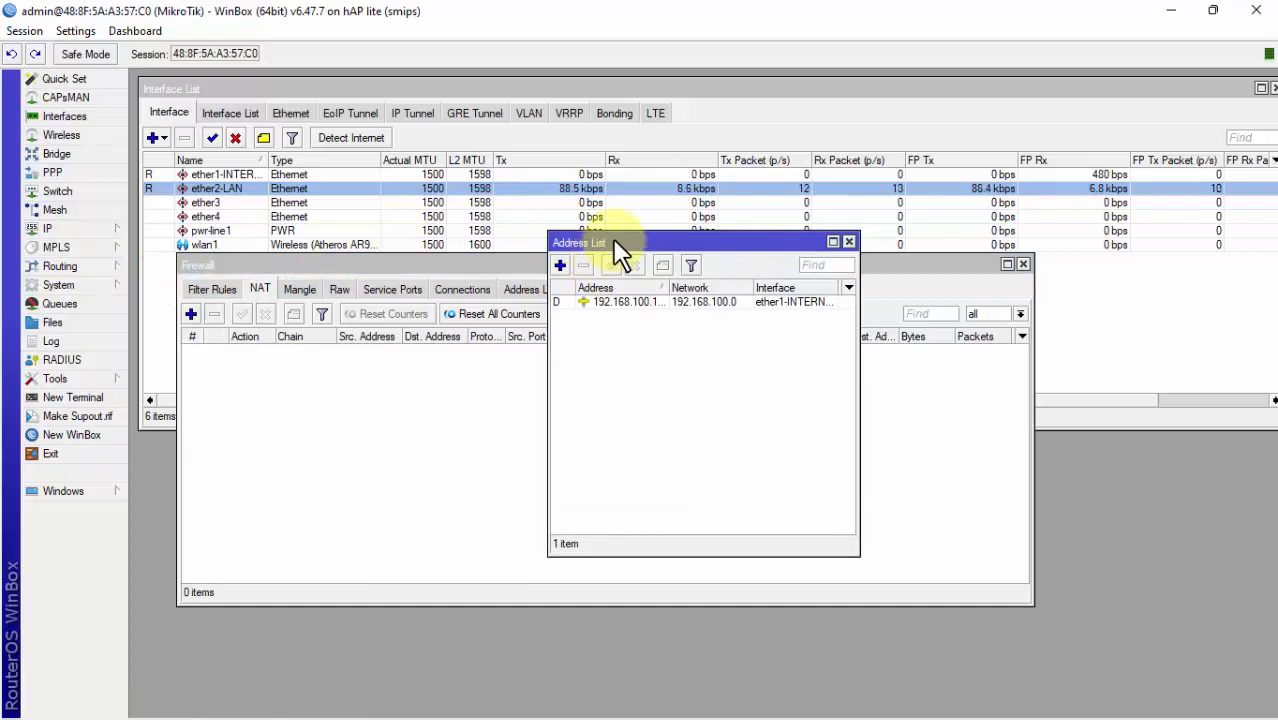
pyautogui.moveTo(613, 240); pyautogui.dragTo(254, 180)
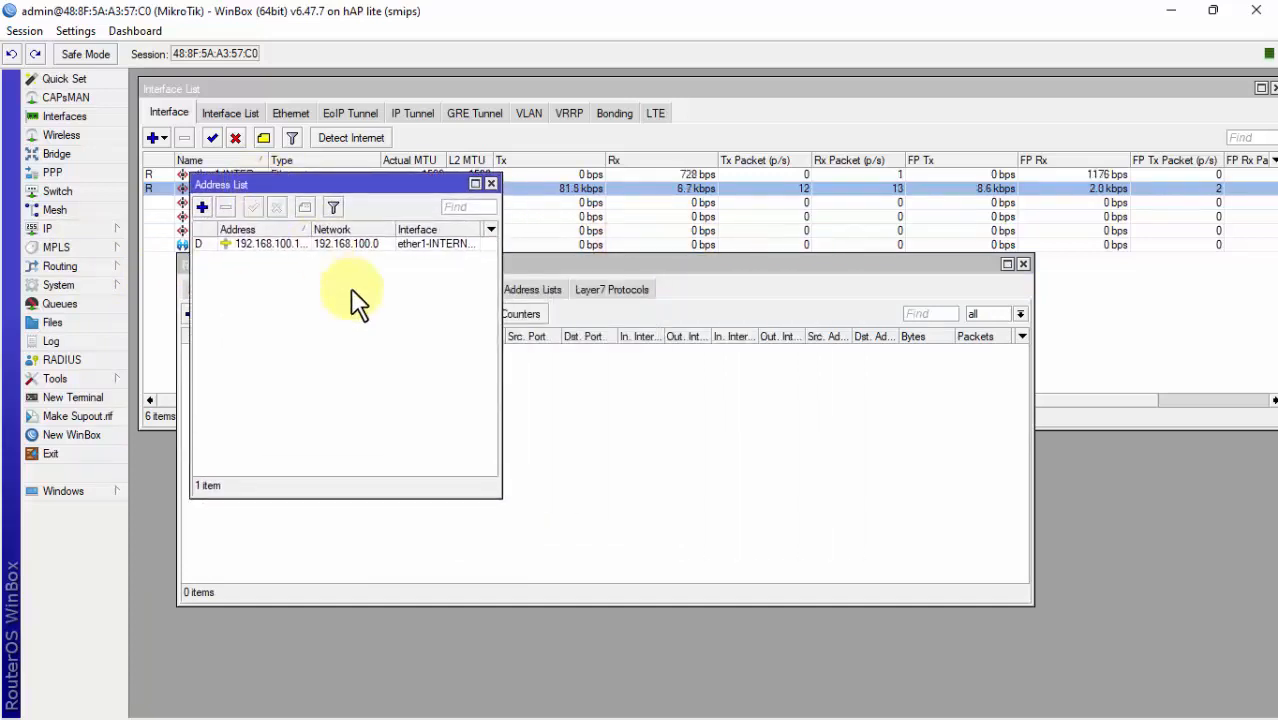
pyautogui.moveTo(340, 190); pyautogui.dragTo(619, 260)
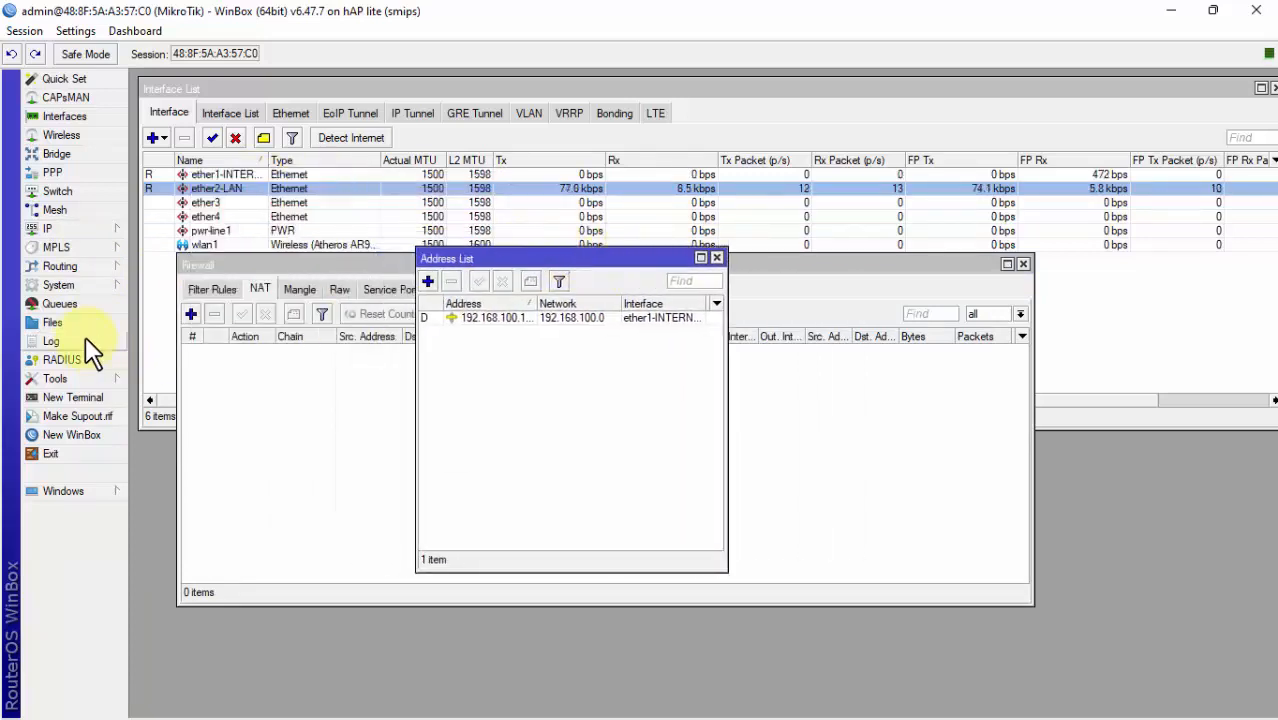
# Step: Open the DHCP Client list and arrange the Address List, DHCP Client and Firewall windows
pyautogui.click(55, 229)
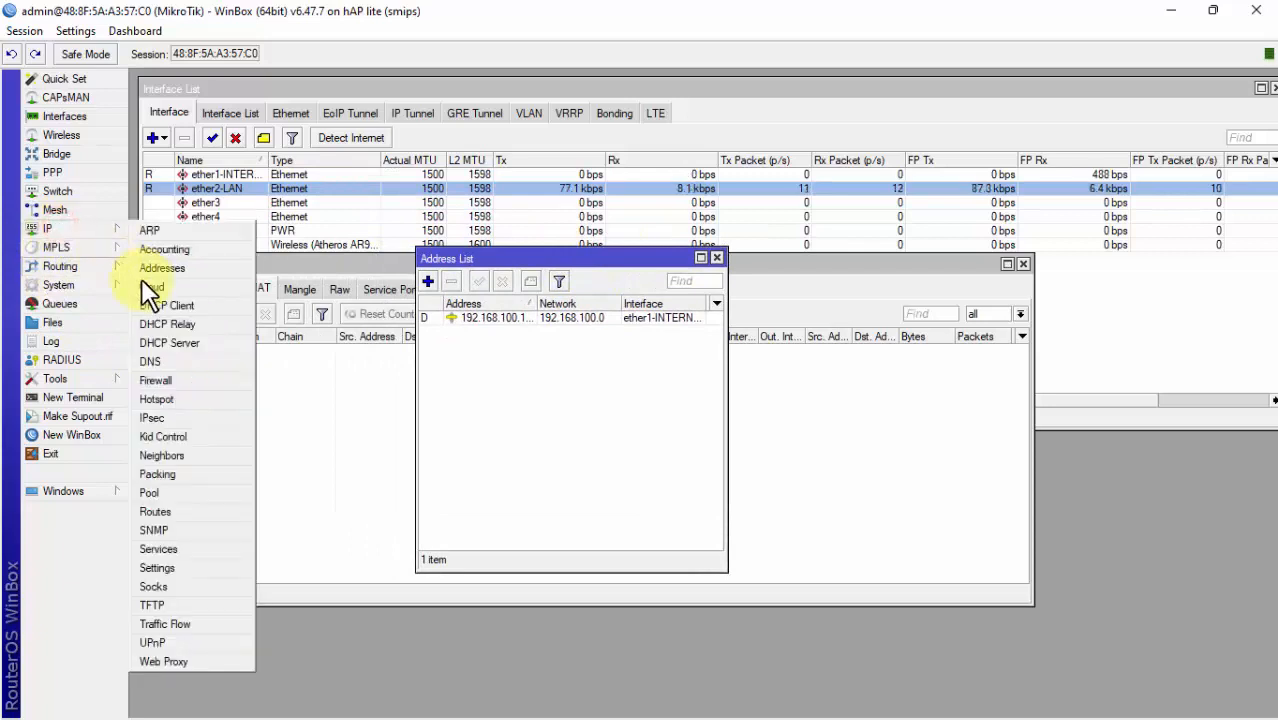
pyautogui.click(162, 304)
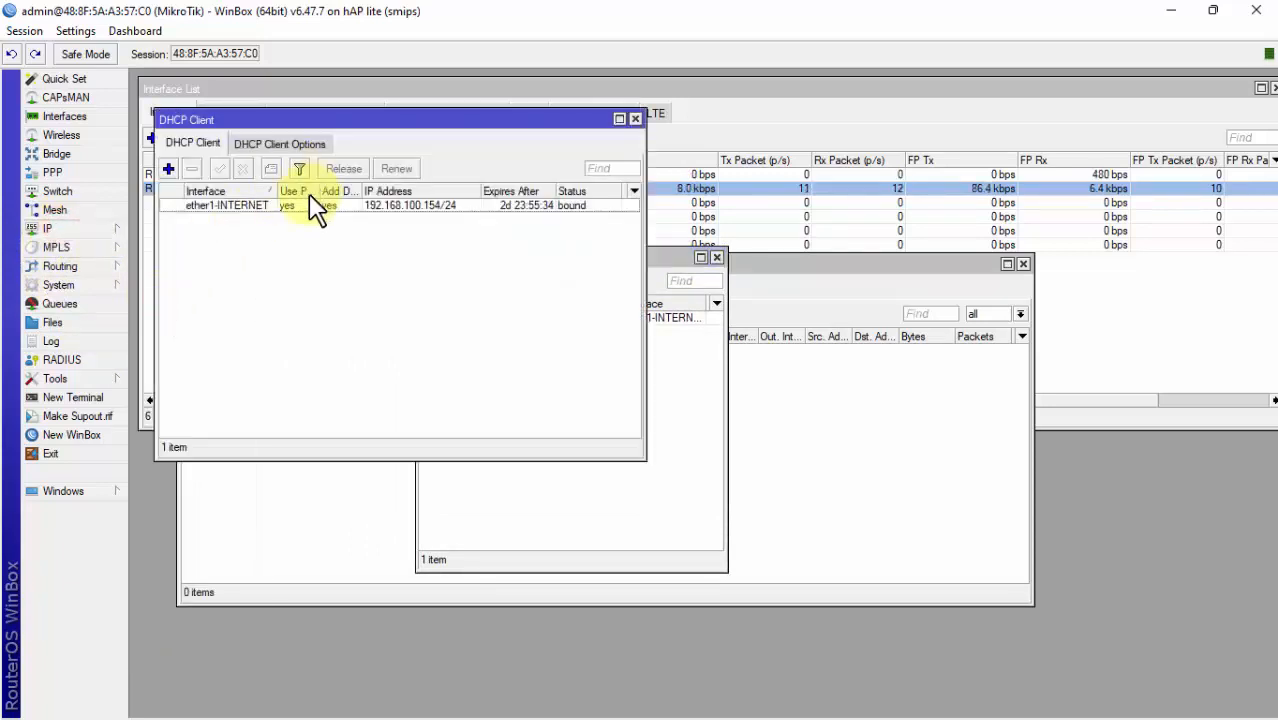
pyautogui.click(677, 371)
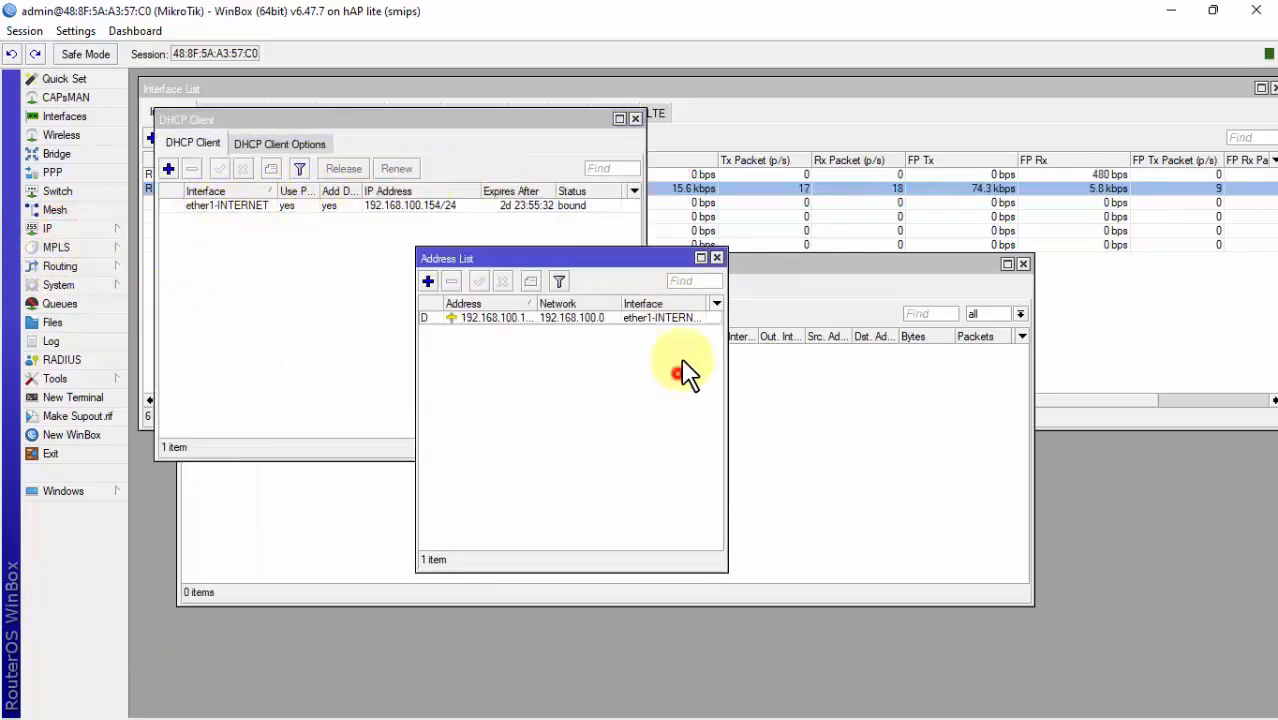
pyautogui.moveTo(635, 258); pyautogui.dragTo(886, 132)
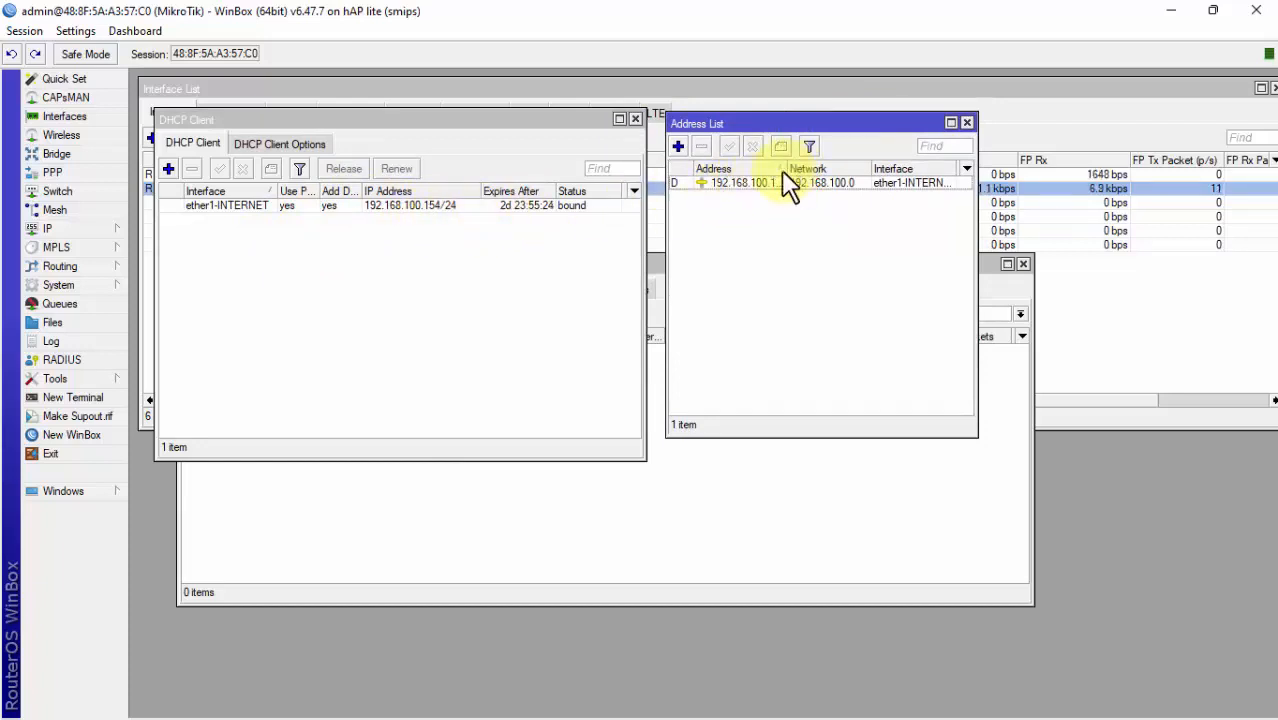
pyautogui.moveTo(786, 172); pyautogui.dragTo(814, 171)
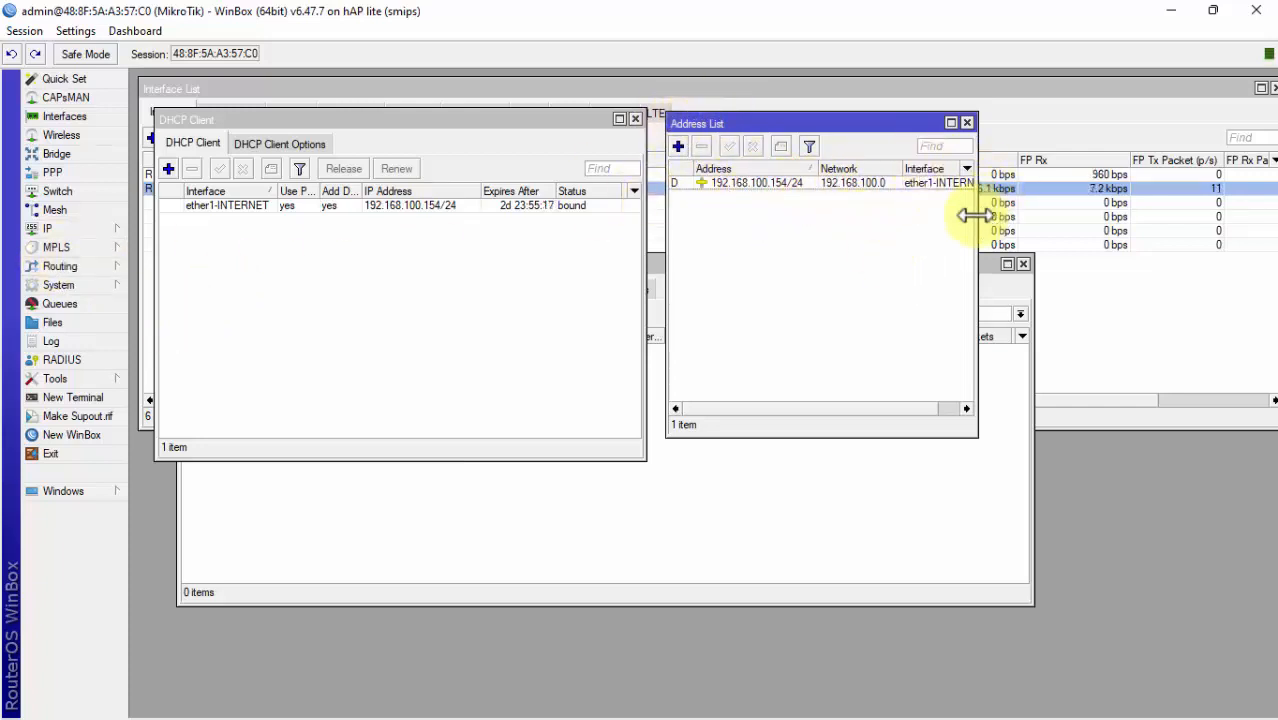
pyautogui.moveTo(977, 218); pyautogui.dragTo(1075, 240)
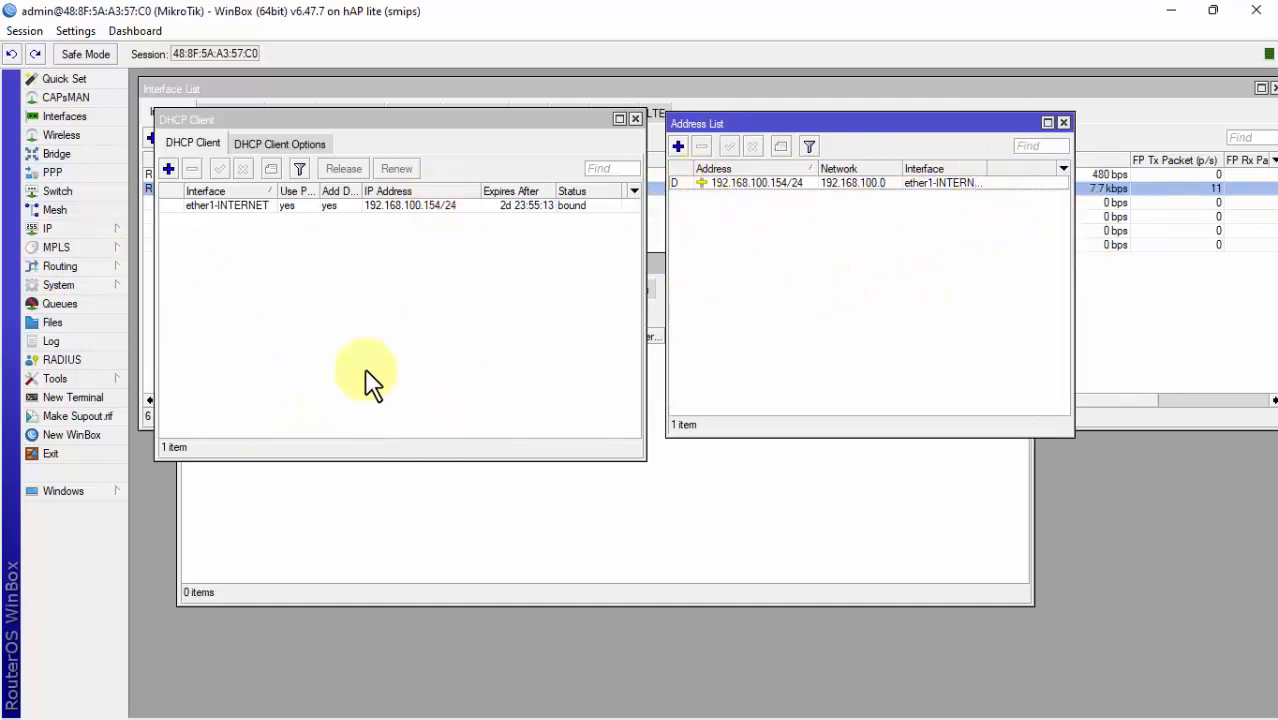
pyautogui.moveTo(408, 120); pyautogui.dragTo(408, 366)
pyautogui.moveTo(396, 263); pyautogui.dragTo(389, 388)
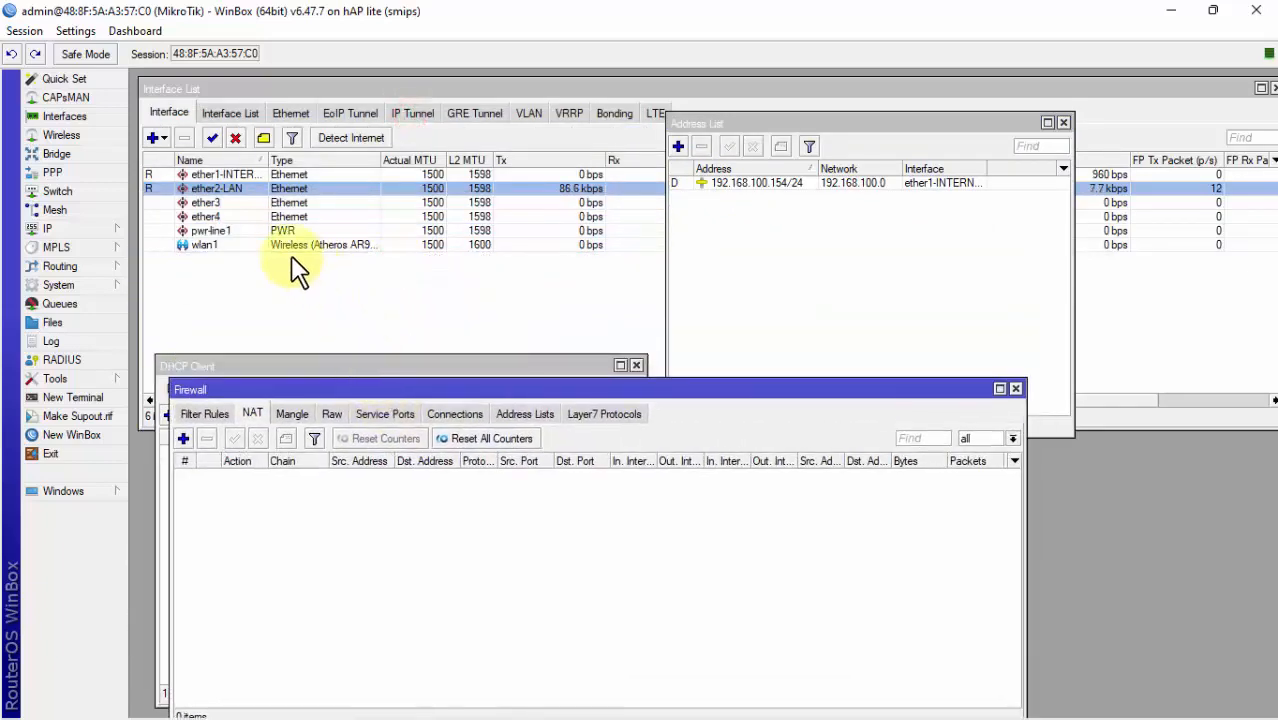
# Step: Add address 192.168.10.1/24 on ether2-LAN
pyautogui.click(203, 192)
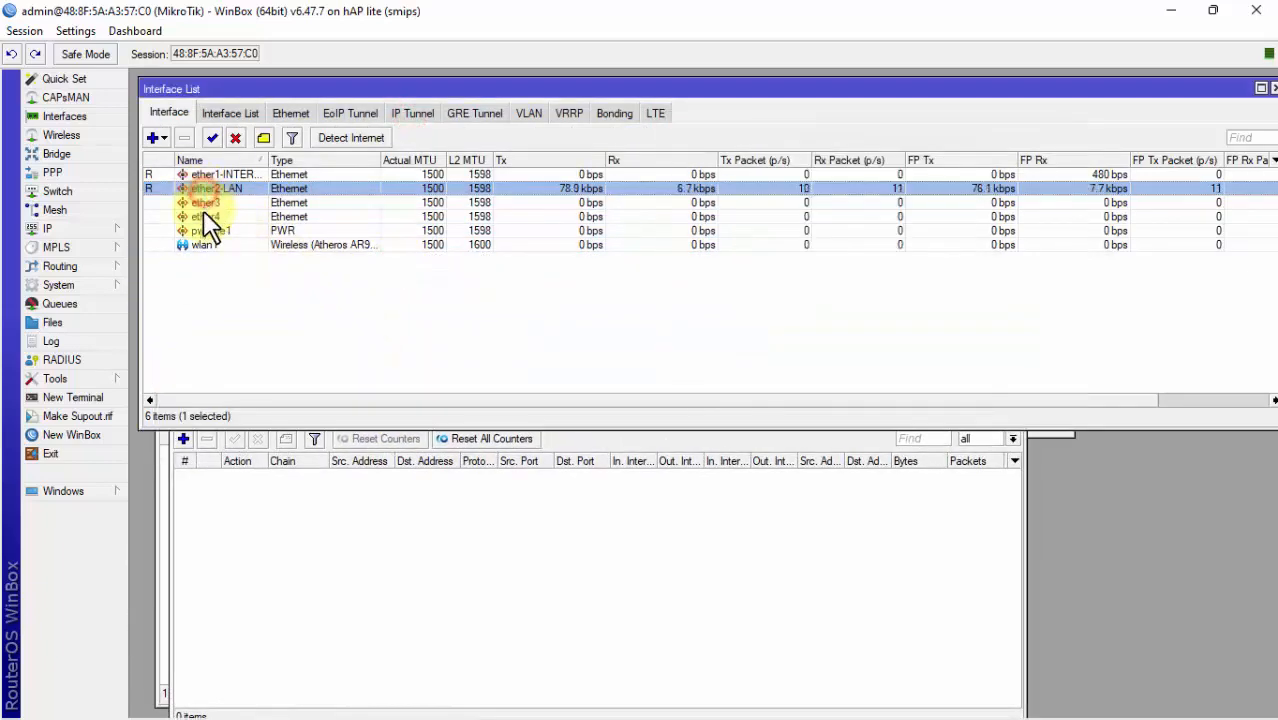
pyautogui.click(203, 245)
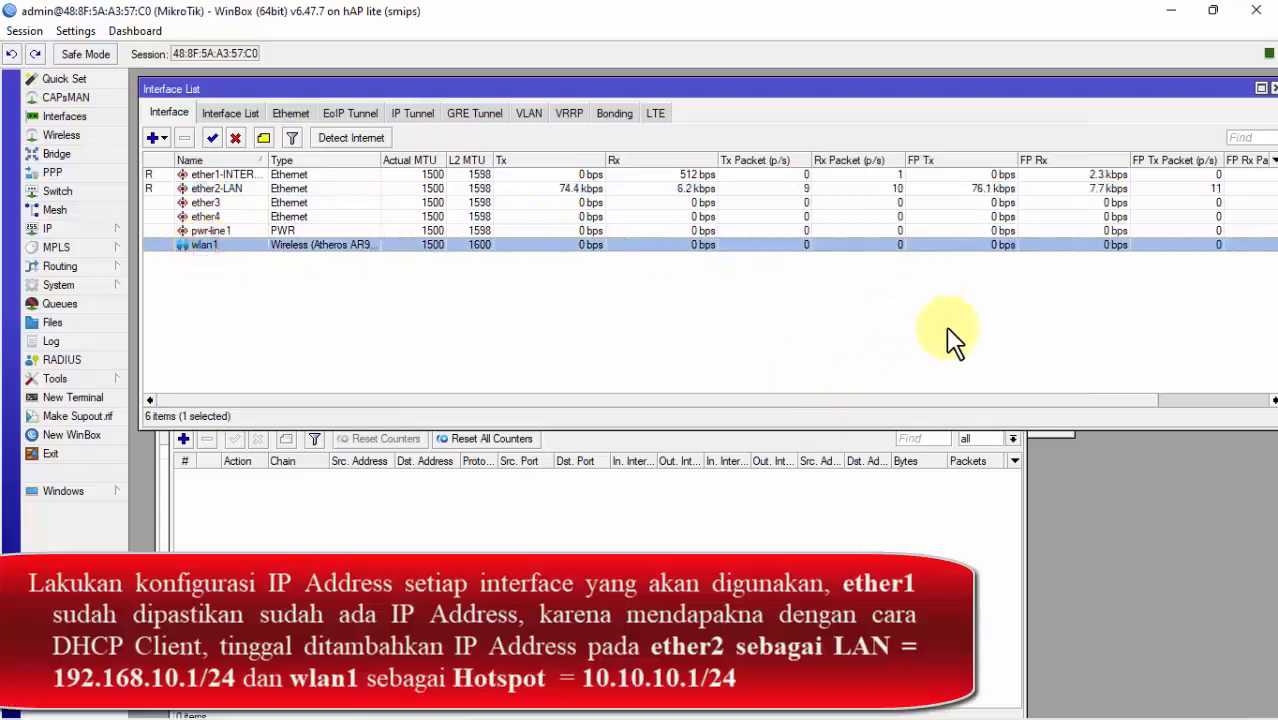
pyautogui.click(1066, 437)
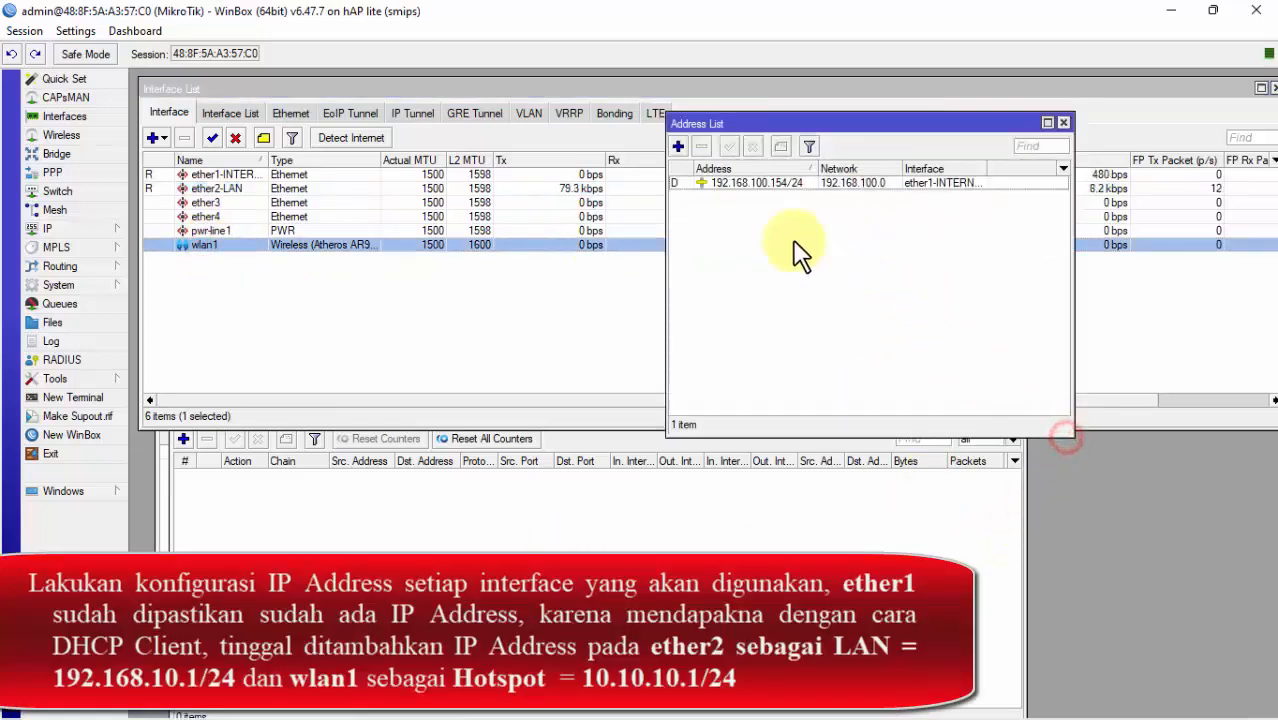
pyautogui.click(678, 147)
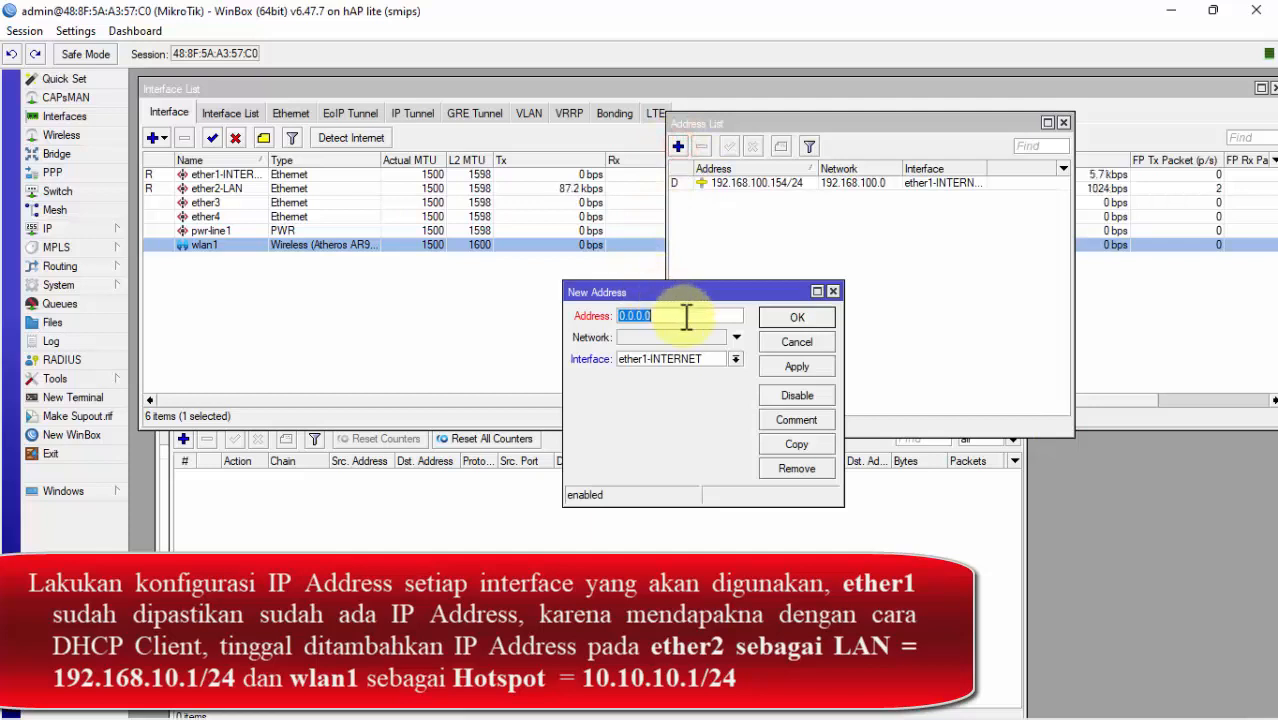
pyautogui.write('192.168.10.1/24')
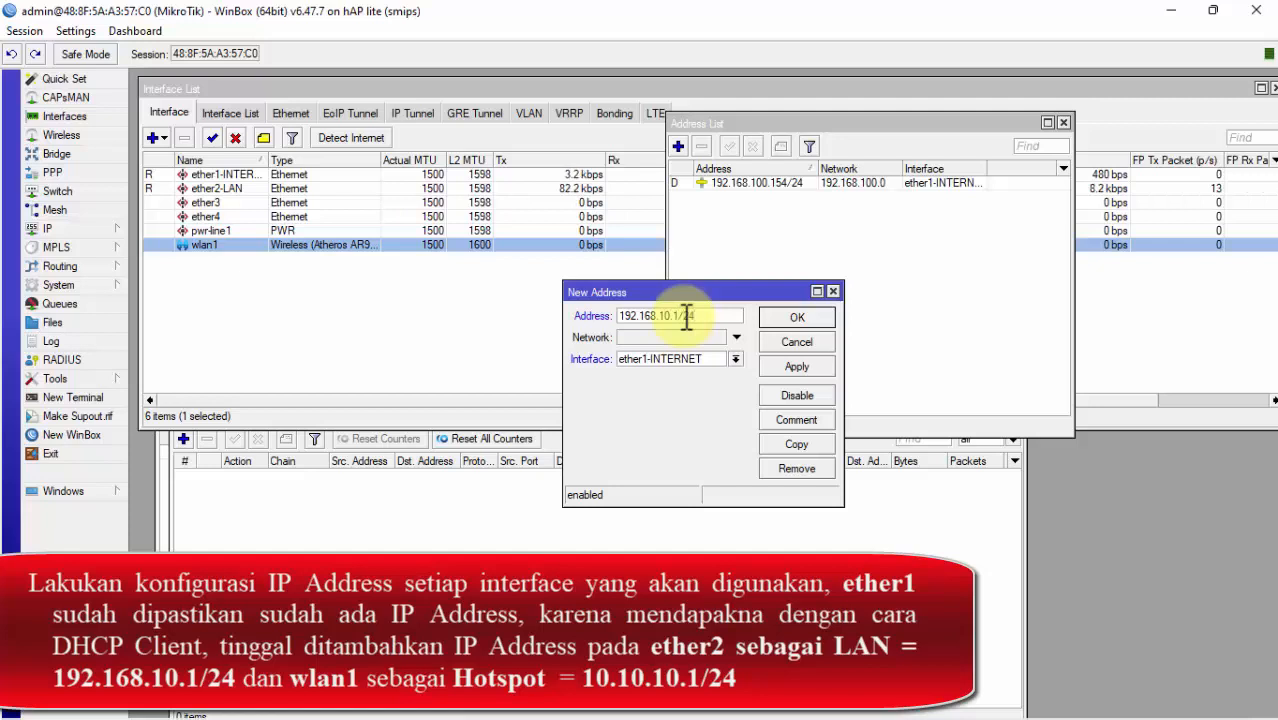
pyautogui.click(696, 359)
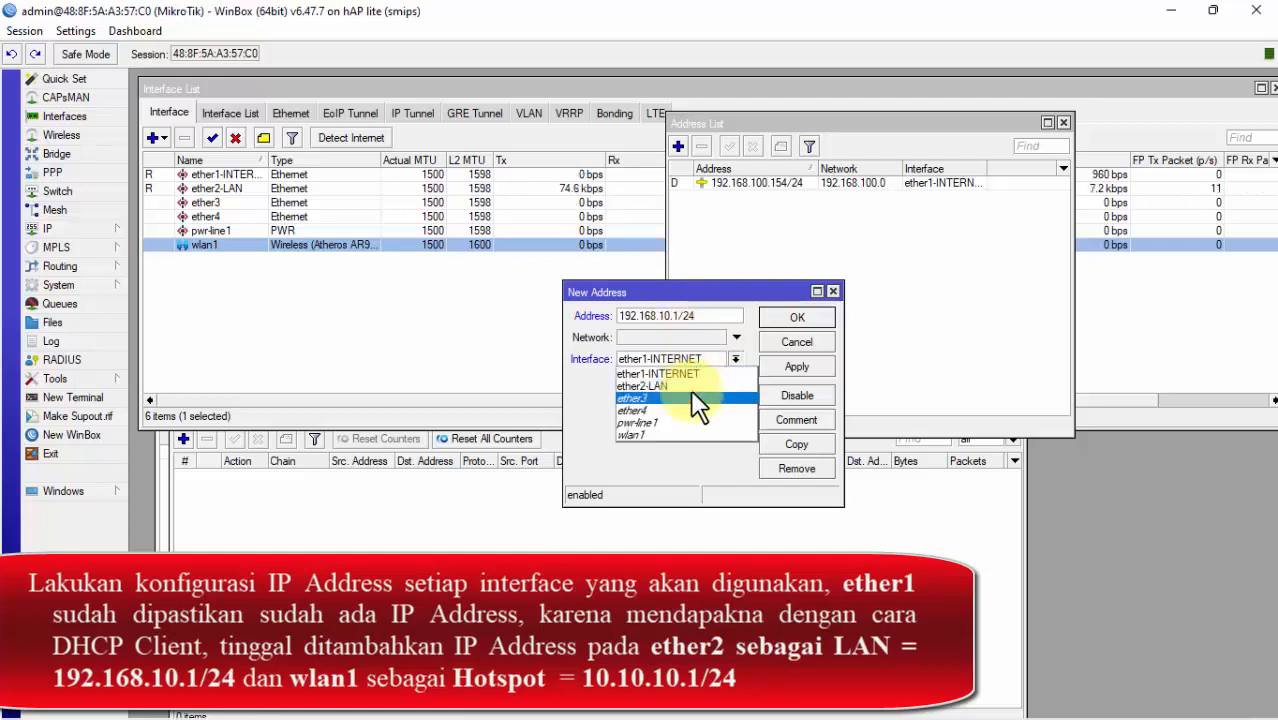
pyautogui.click(680, 386)
pyautogui.click(796, 366)
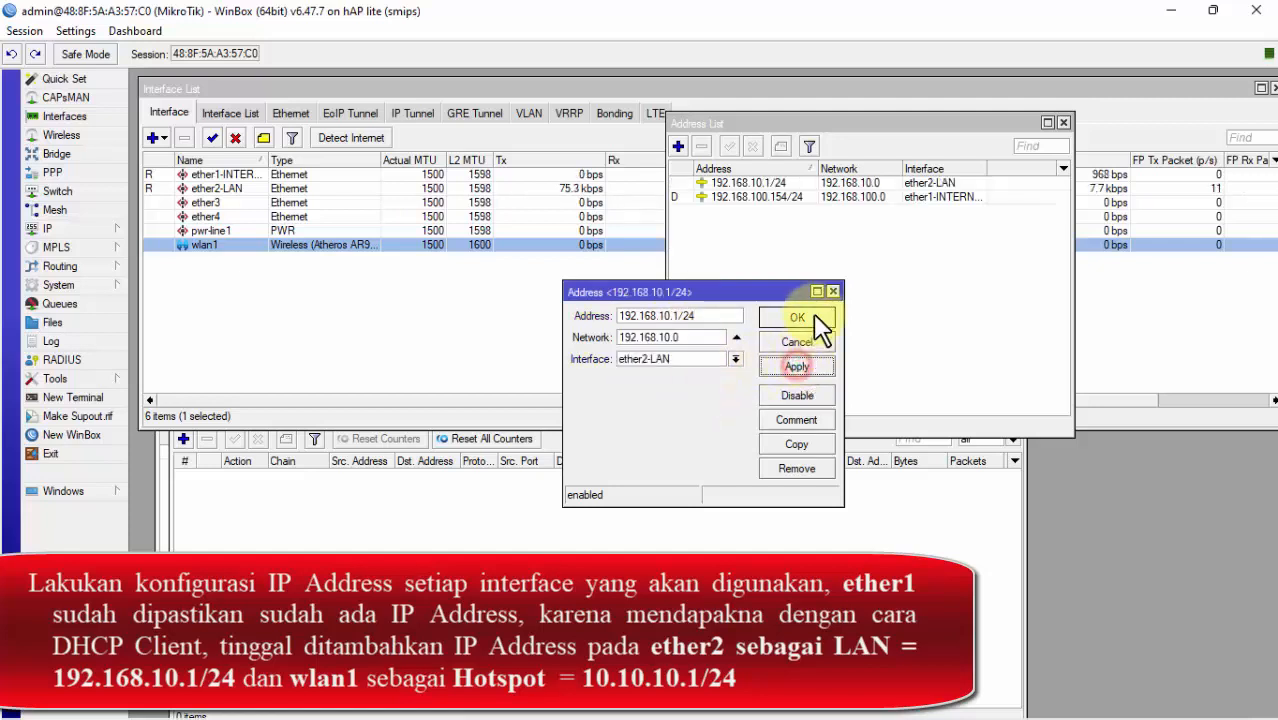
pyautogui.click(815, 318)
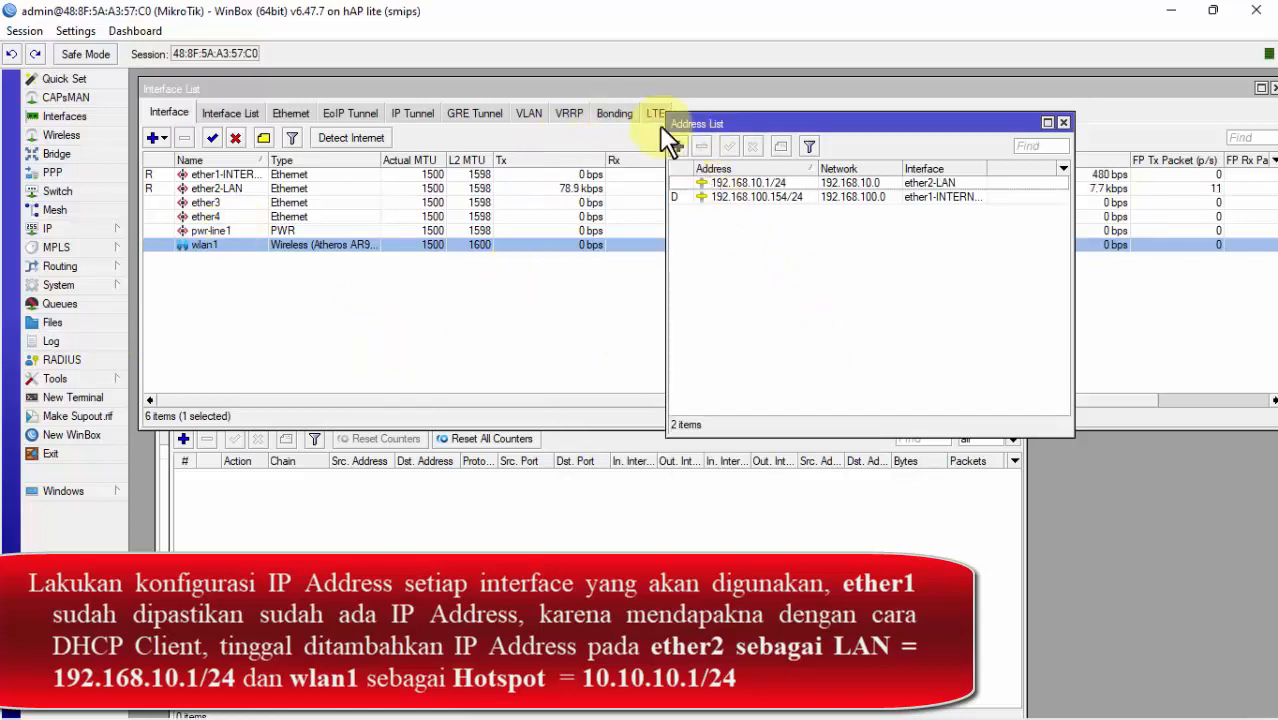
# Step: Add address 10.10.10.1/24 on wlan1
pyautogui.click(677, 147)
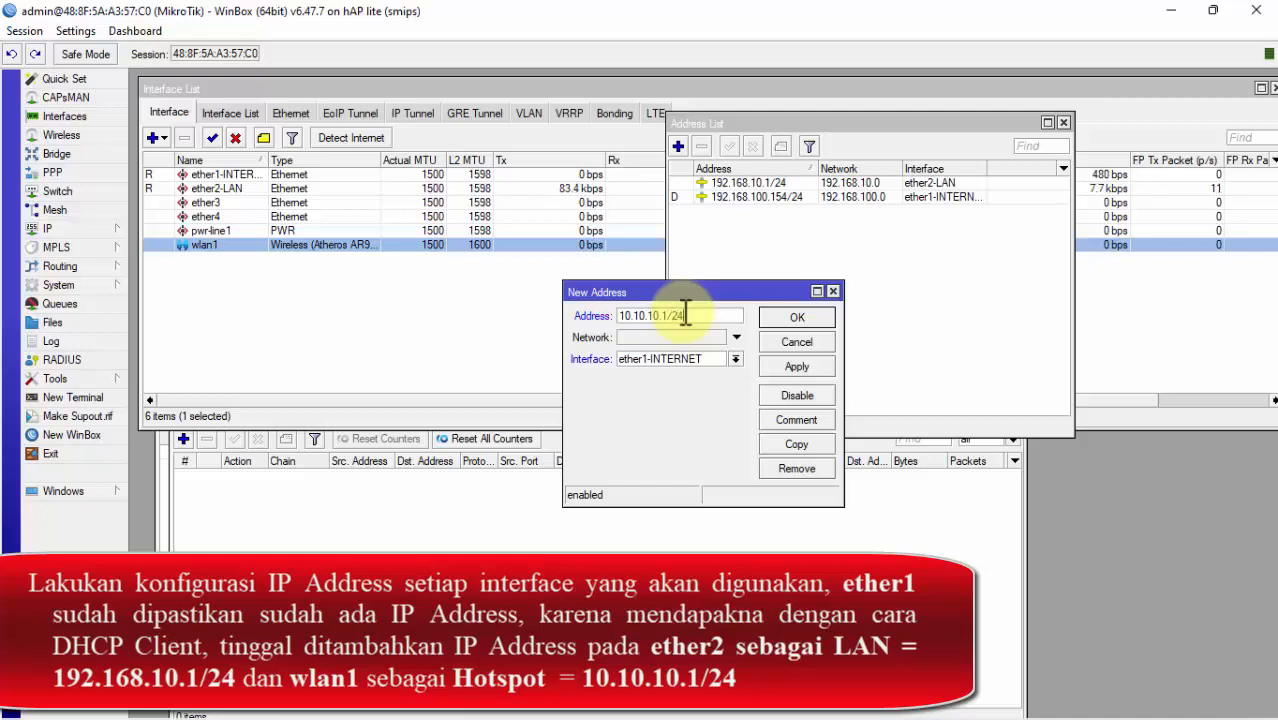
pyautogui.click(737, 358)
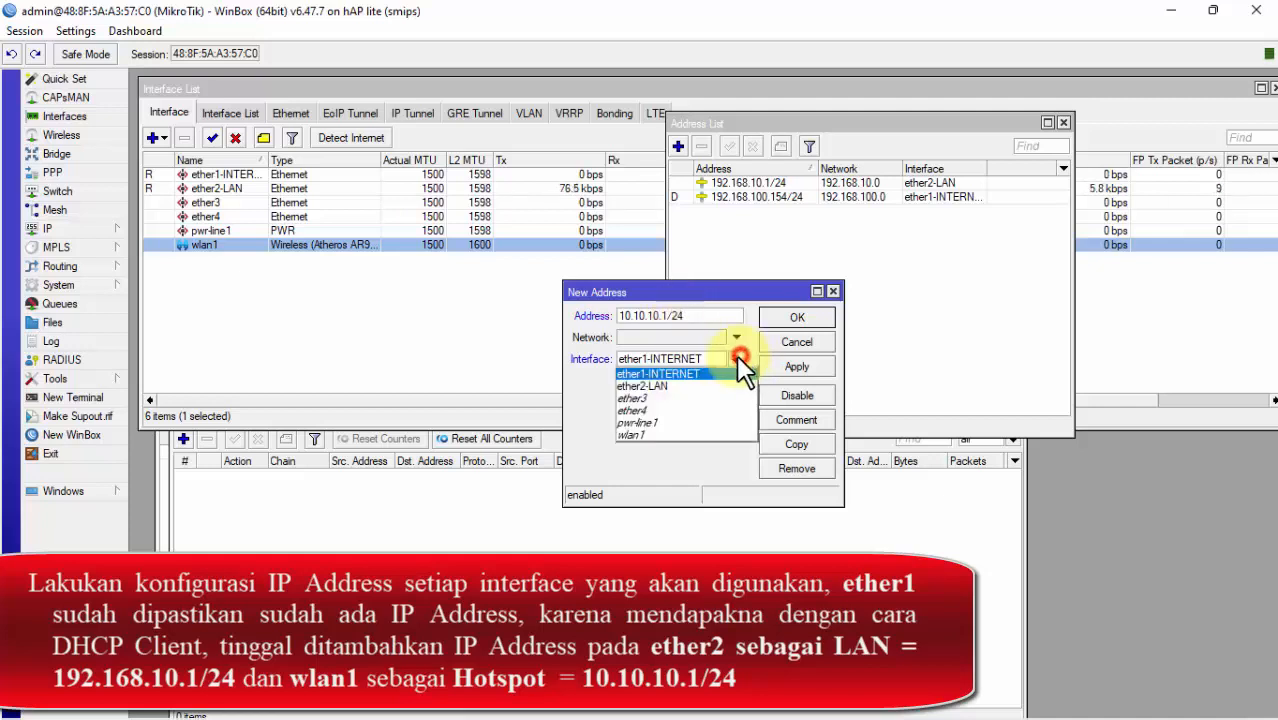
pyautogui.click(691, 430)
pyautogui.click(797, 366)
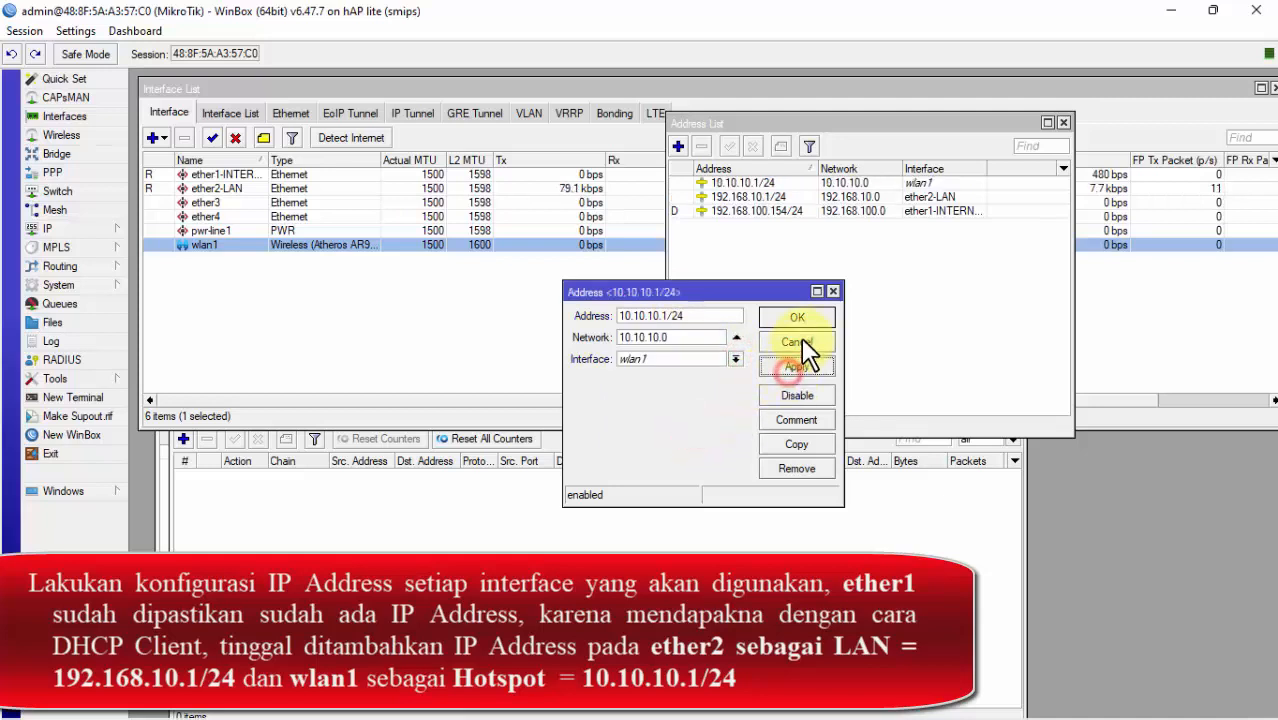
pyautogui.click(797, 317)
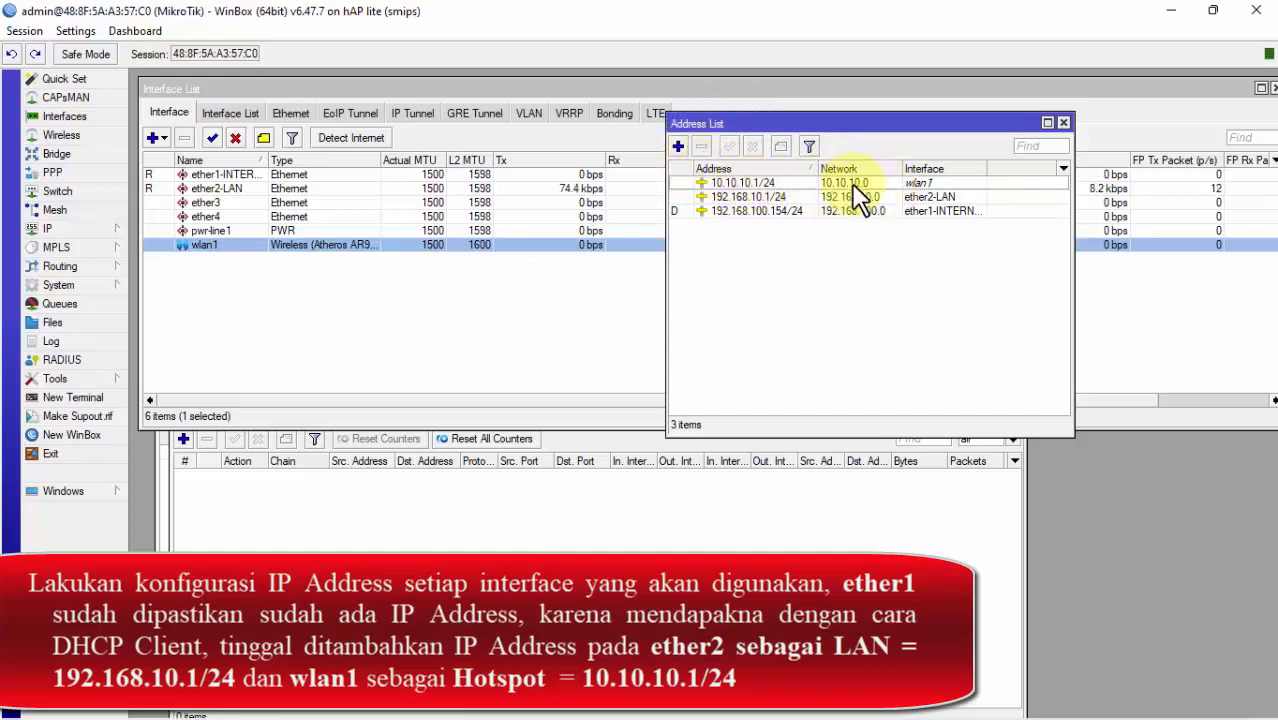
pyautogui.click(489, 337)
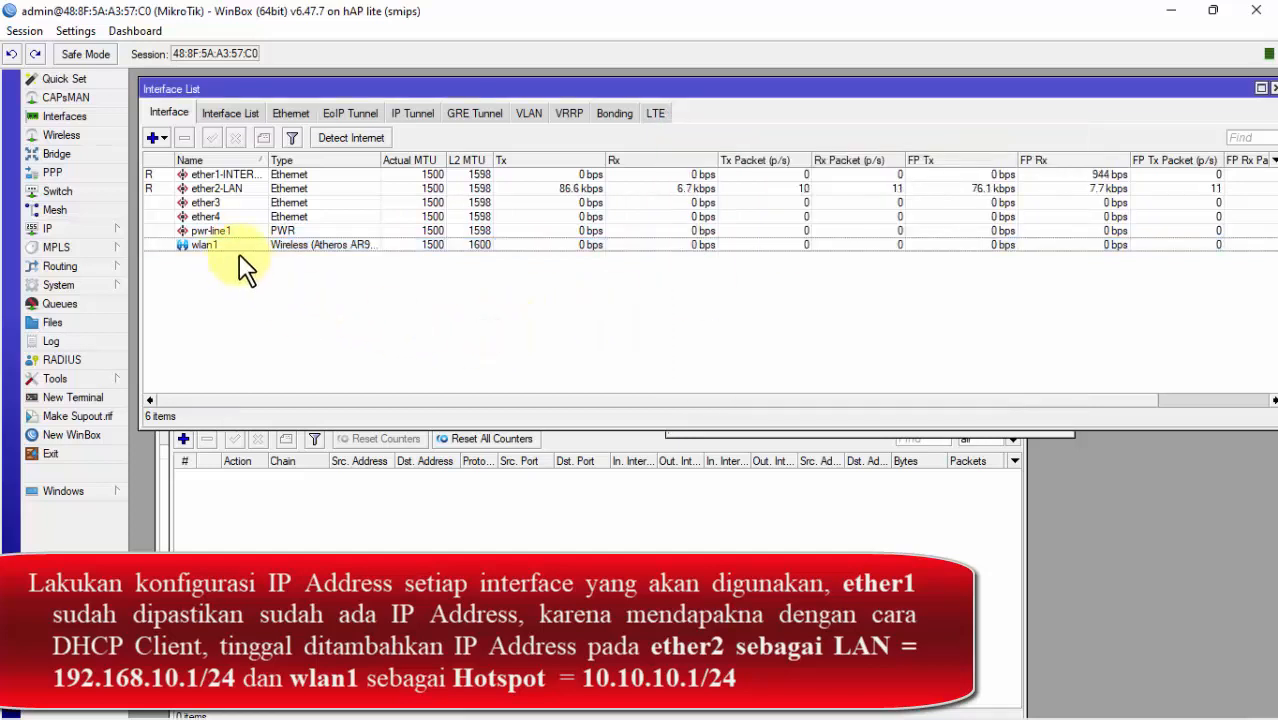
# Step: Disable wlan1 and bring the Address List forward to check it
pyautogui.click(238, 247)
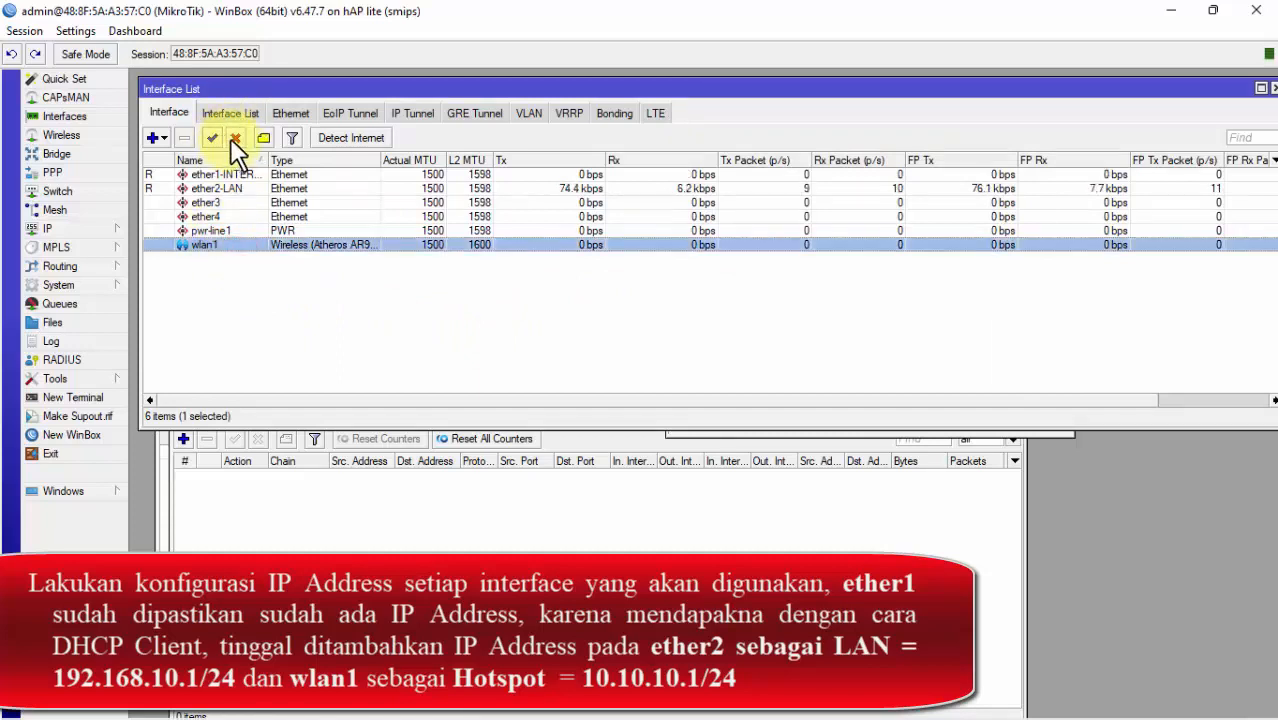
pyautogui.click(234, 138)
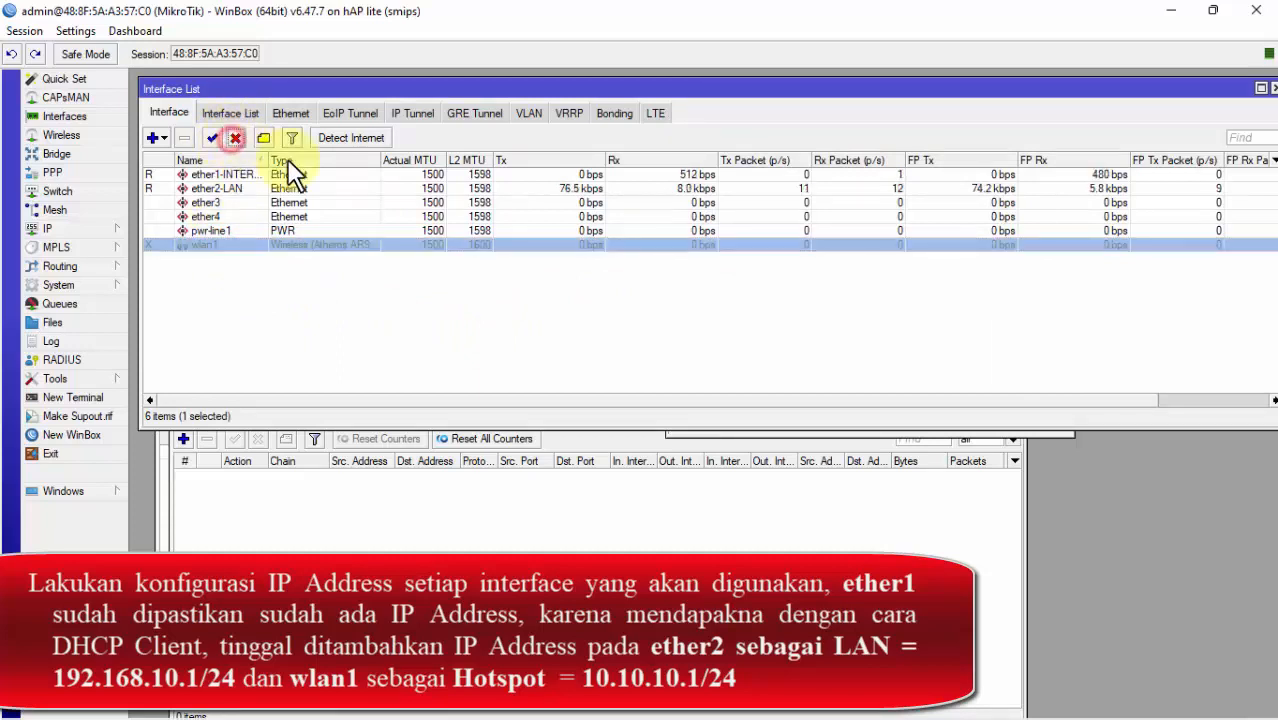
pyautogui.click(1012, 438)
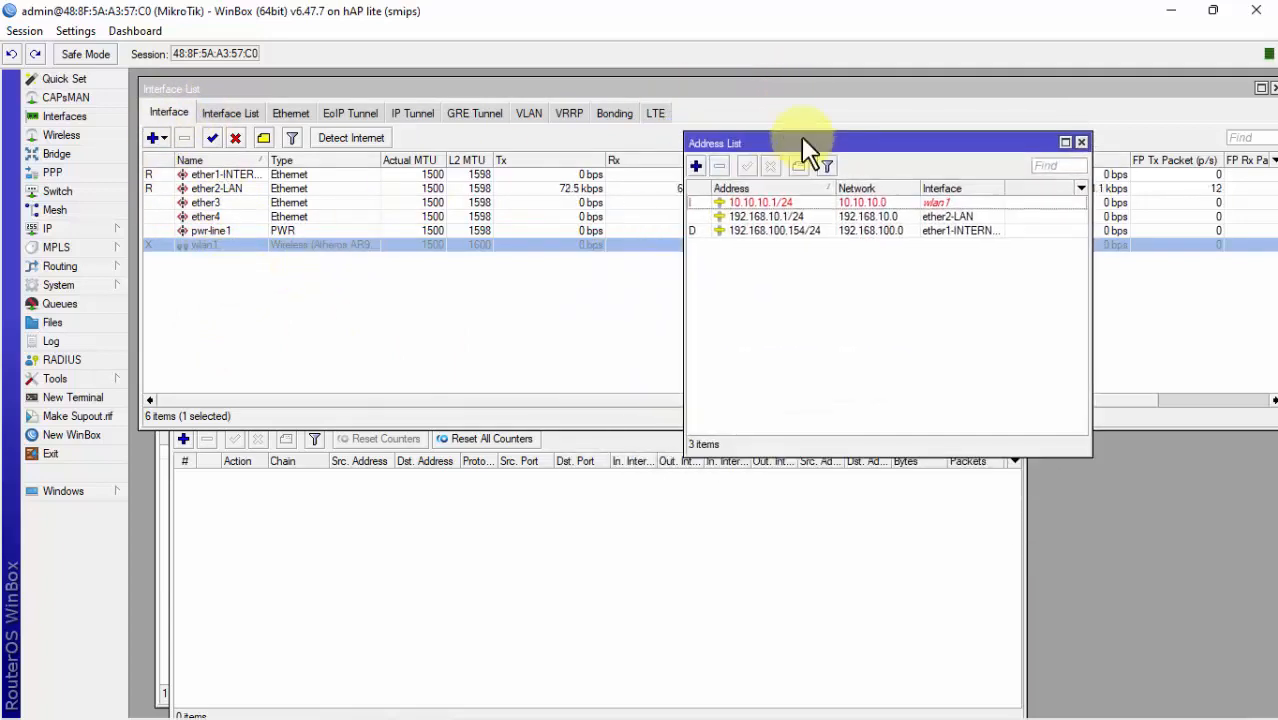
# Step: Rearrange the Address List and Interface List windows, then re-enable wlan1
pyautogui.moveTo(801, 136); pyautogui.dragTo(896, 168)
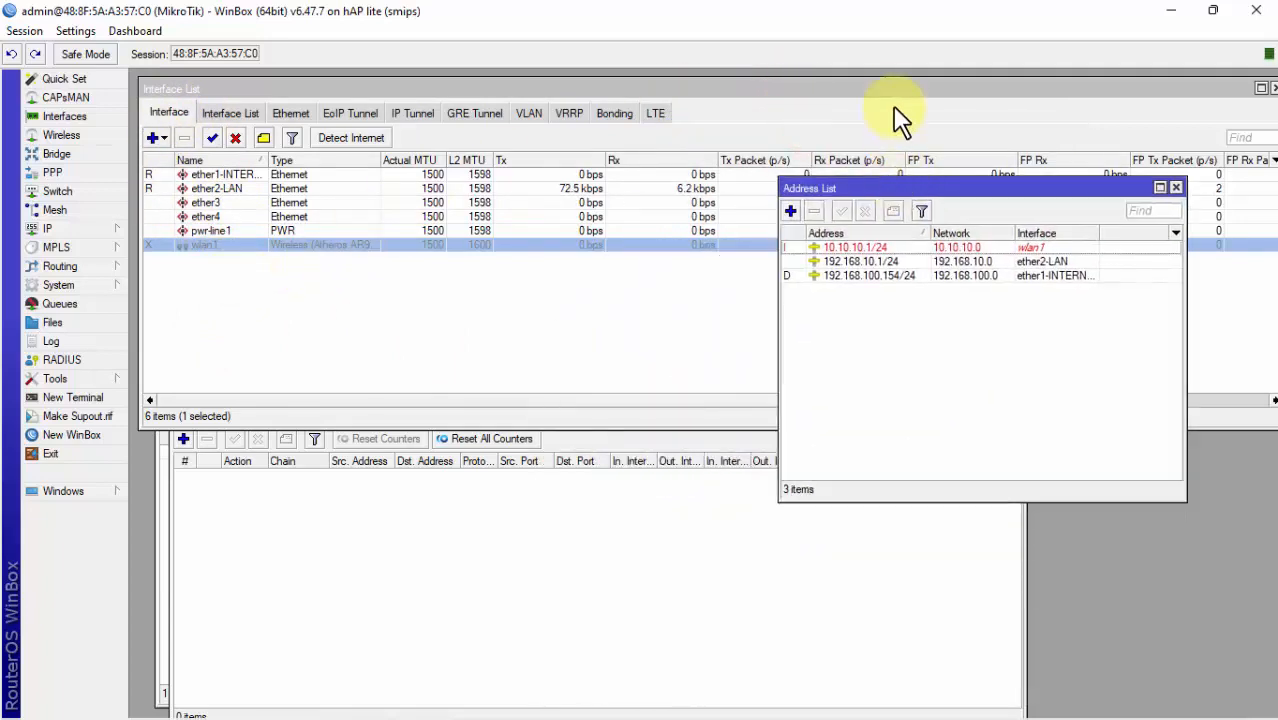
pyautogui.click(898, 89)
pyautogui.moveTo(1048, 92); pyautogui.dragTo(925, 108)
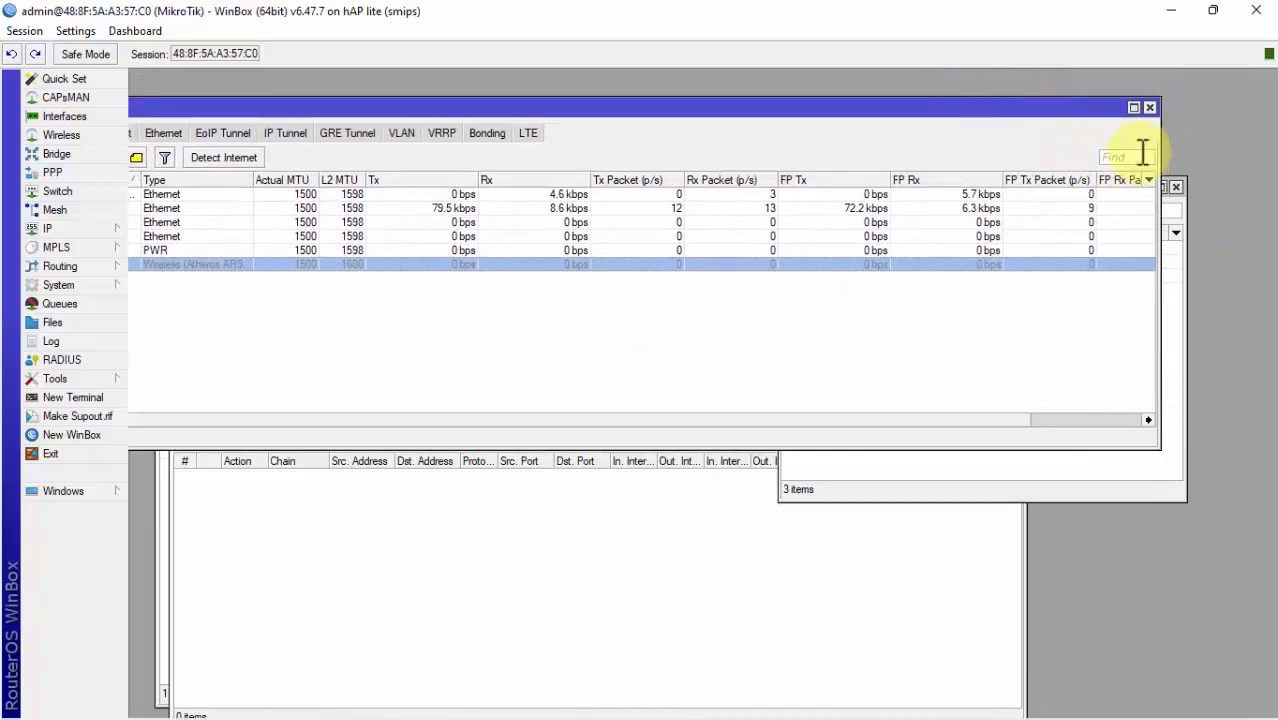
pyautogui.moveTo(1158, 144); pyautogui.dragTo(490, 177)
pyautogui.moveTo(493, 105); pyautogui.dragTo(531, 77)
pyautogui.moveTo(853, 190); pyautogui.dragTo(832, 90)
pyautogui.click(228, 312)
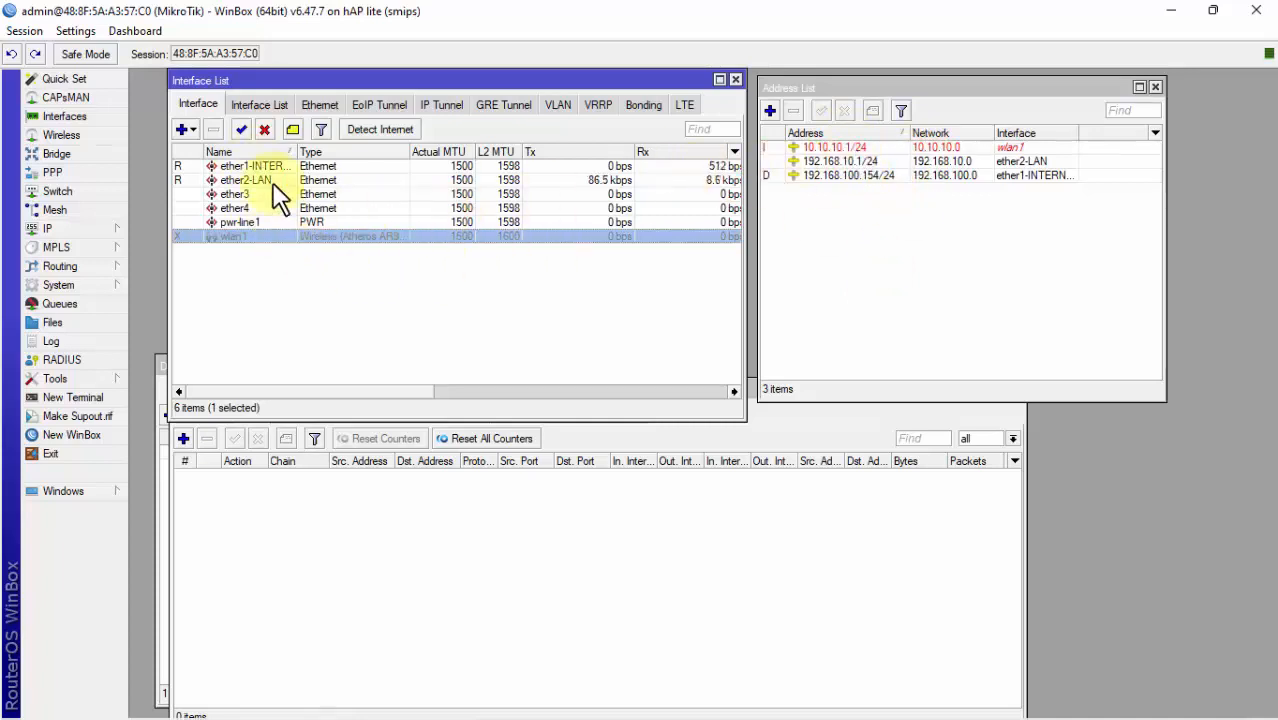
pyautogui.click(241, 129)
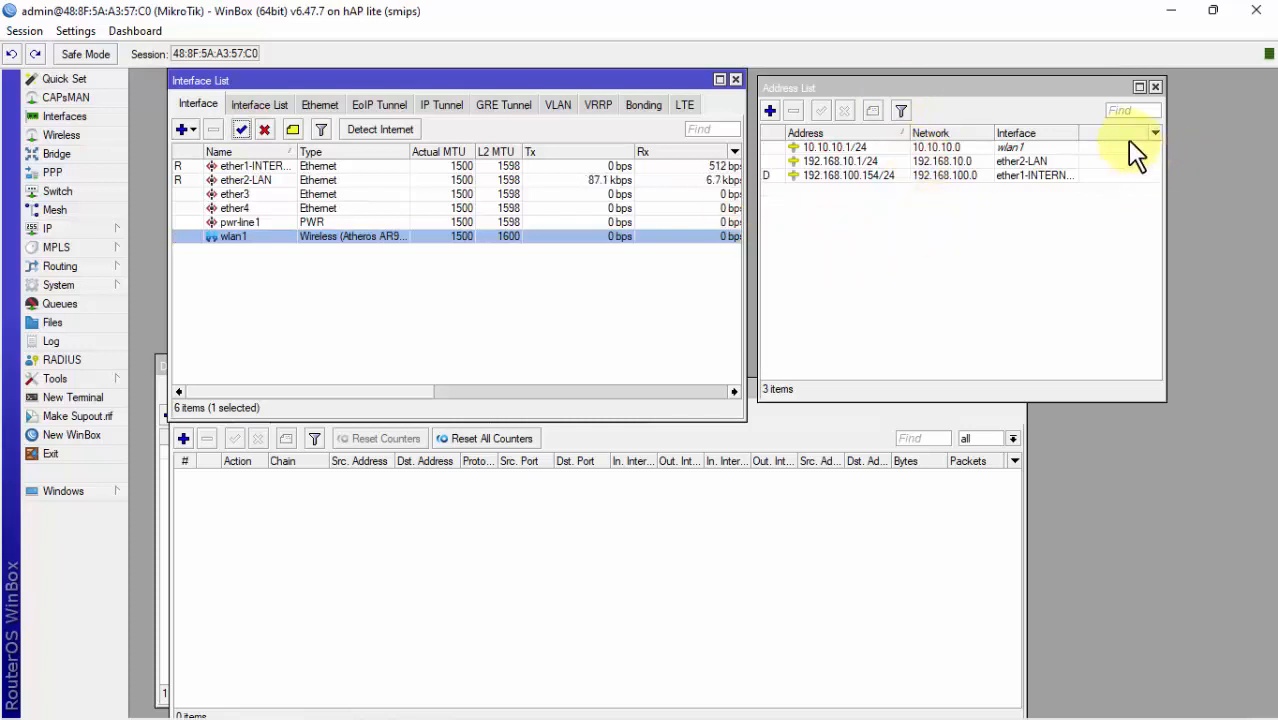
# Step: Close the Address List, Firewall and DHCP Client windows
pyautogui.click(1155, 86)
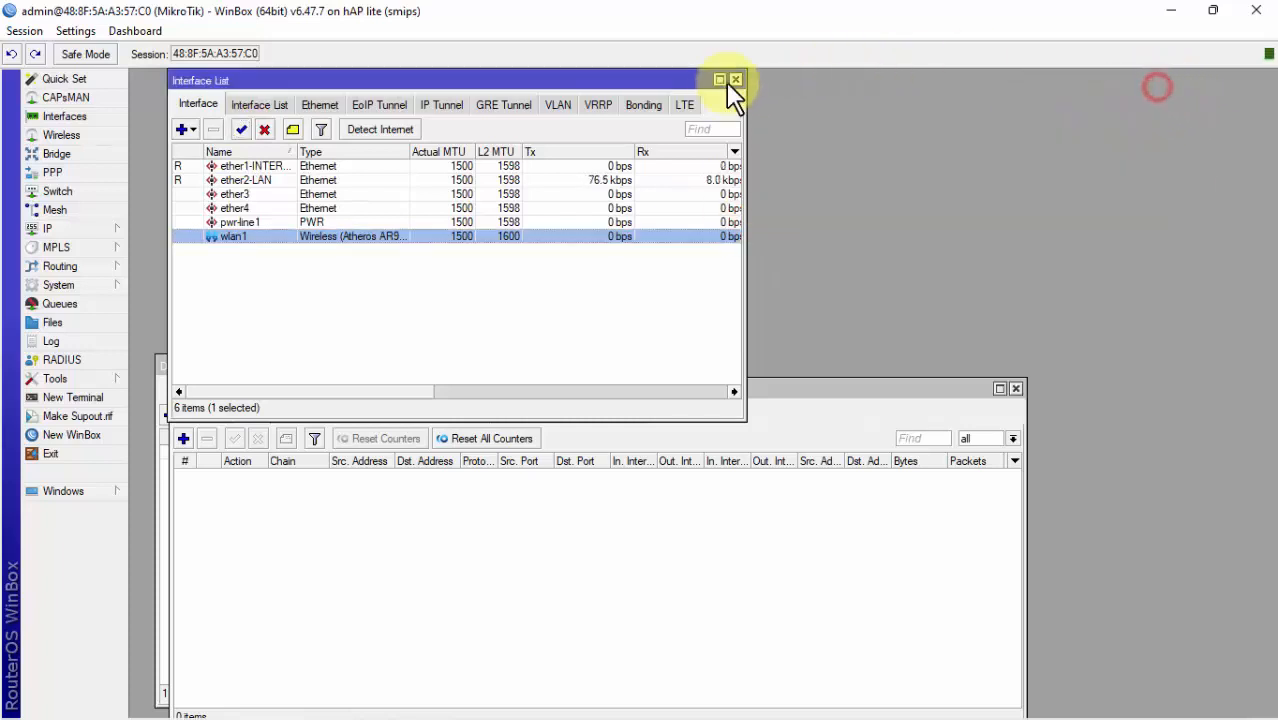
pyautogui.click(743, 527)
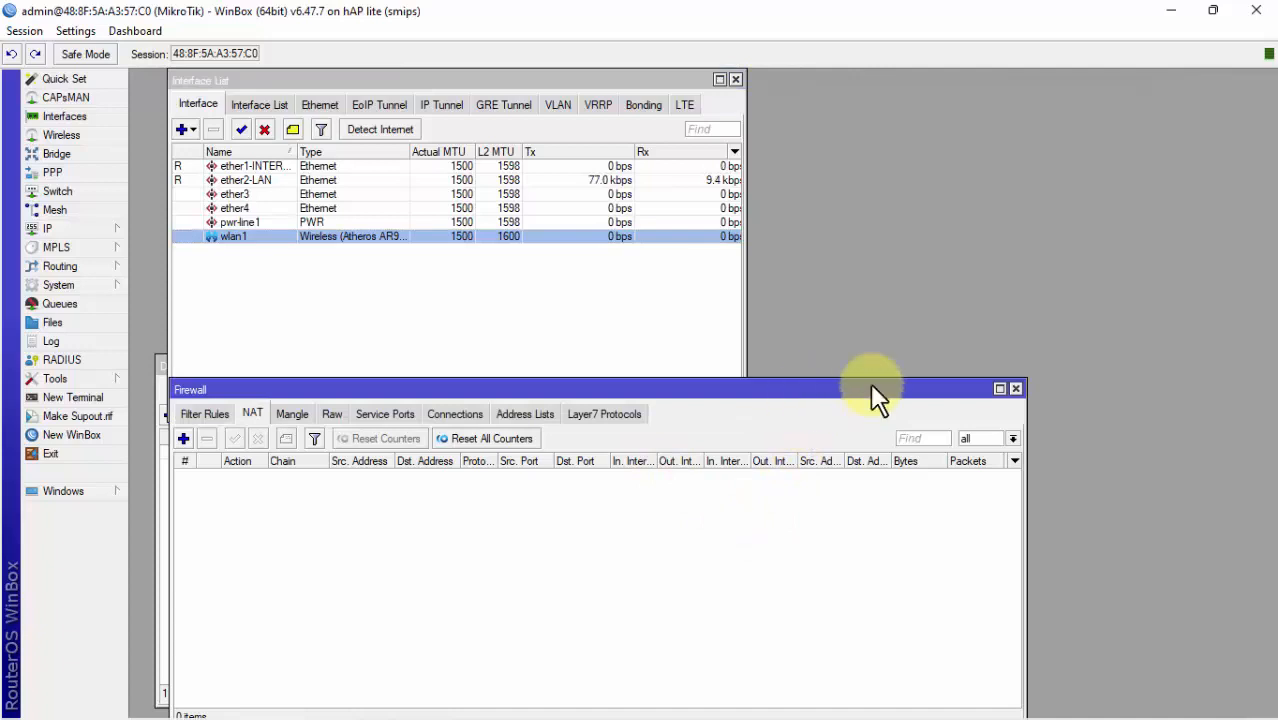
pyautogui.click(1016, 388)
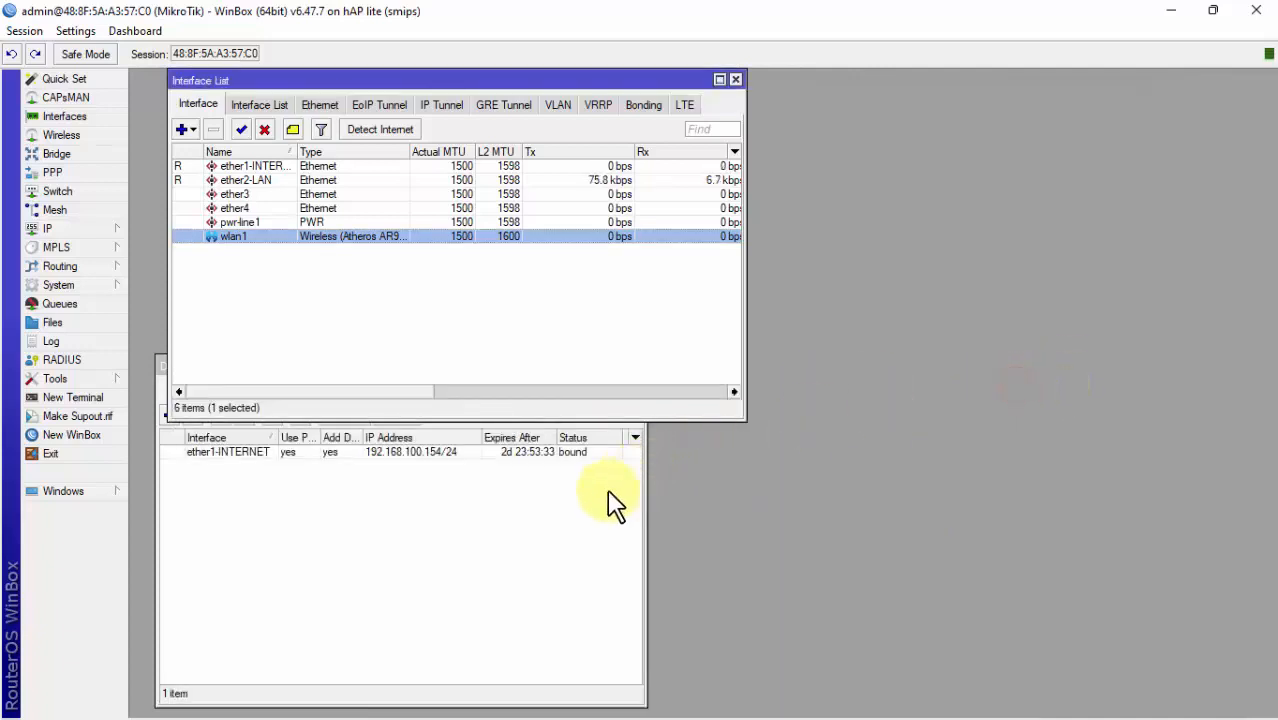
pyautogui.click(606, 493)
pyautogui.click(632, 368)
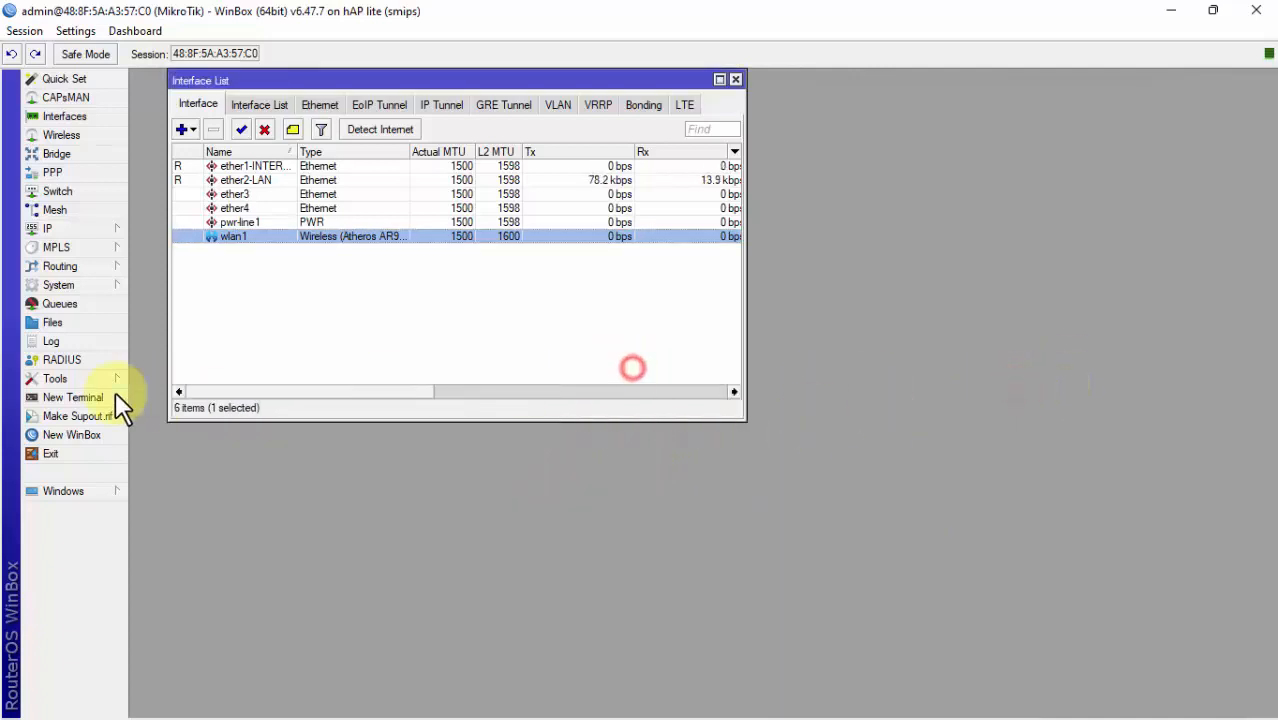
# Step: Open the Firewall and start a new srcnat NAT rule with Out. Interface ether1-INTERNET
pyautogui.click(82, 230)
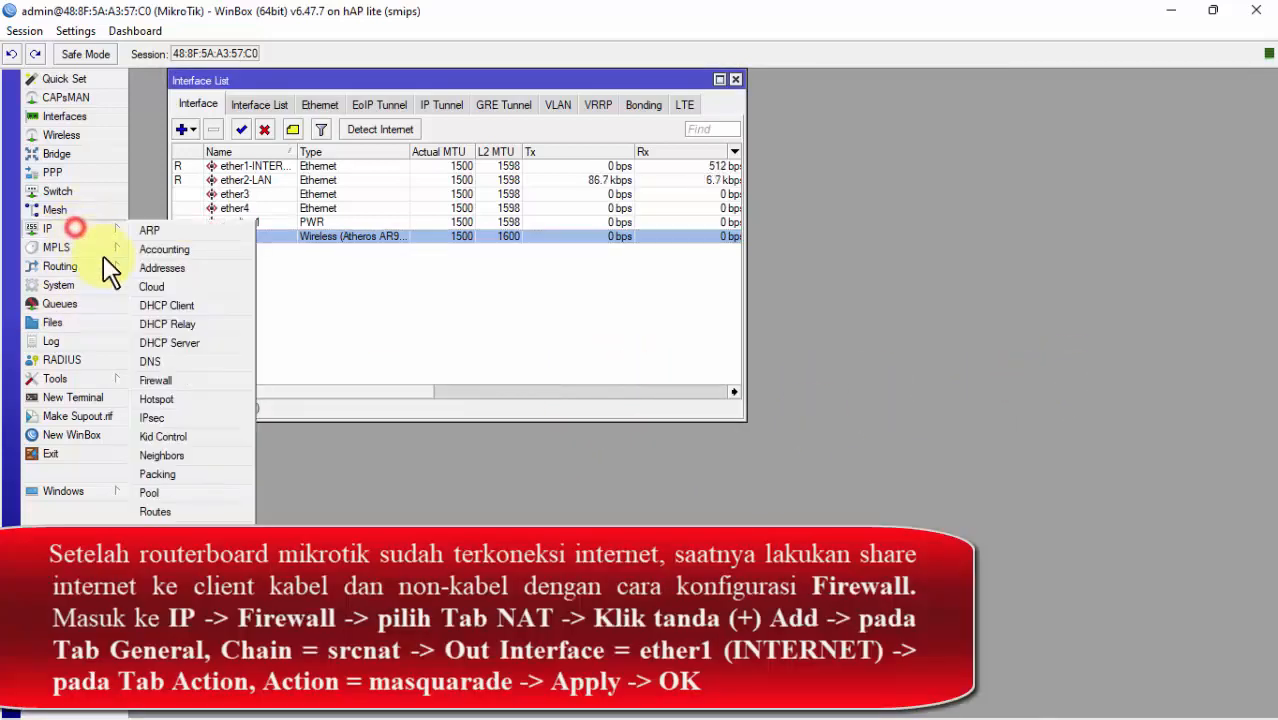
pyautogui.click(152, 381)
pyautogui.moveTo(490, 380); pyautogui.dragTo(673, 183)
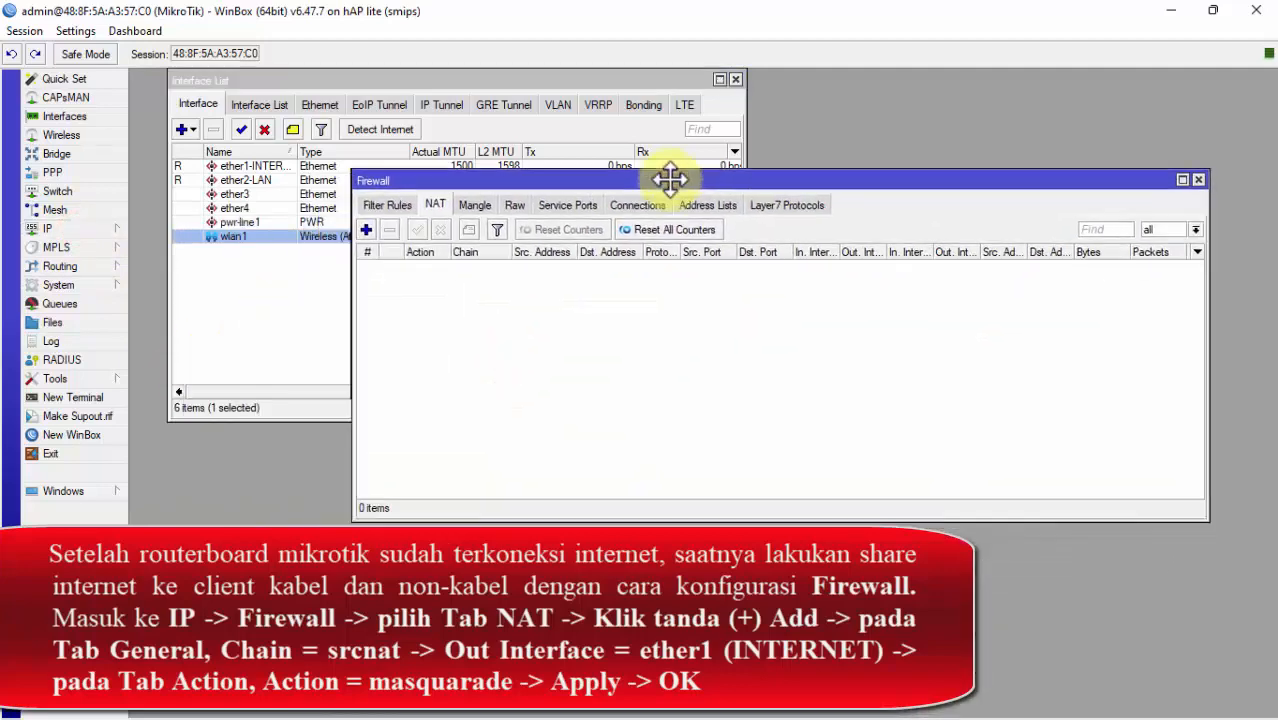
pyautogui.click(366, 230)
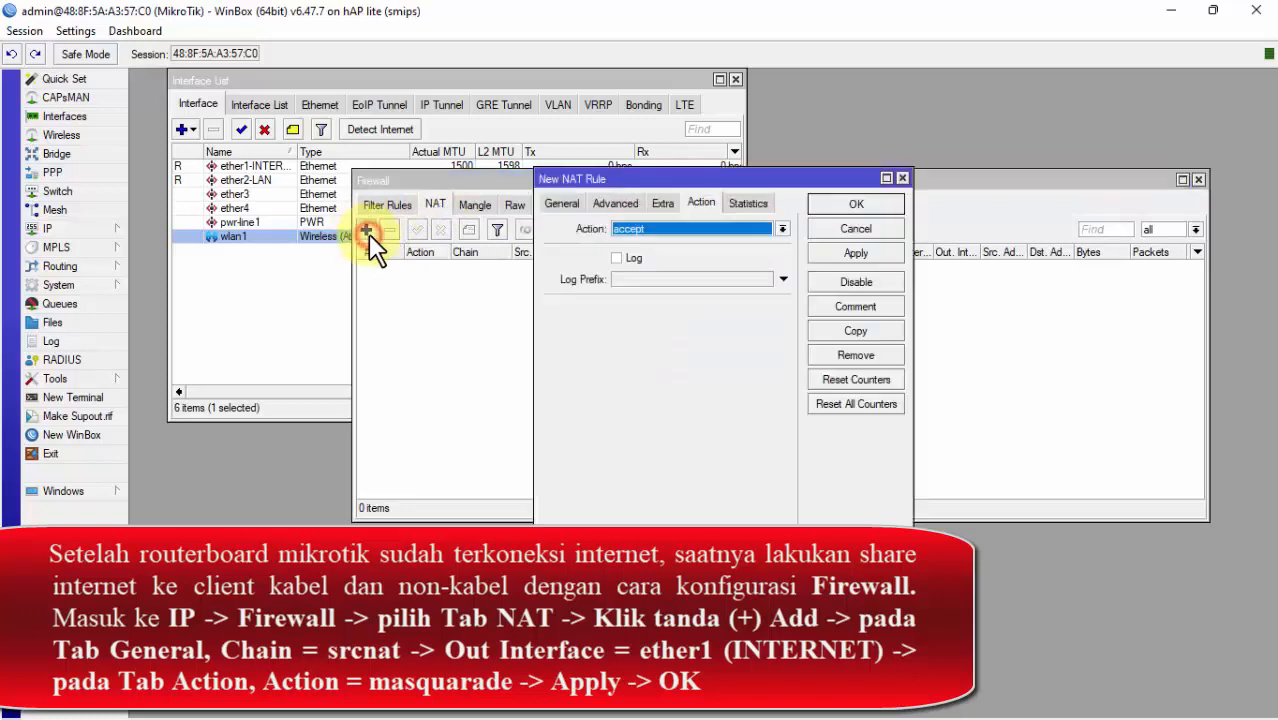
pyautogui.click(561, 203)
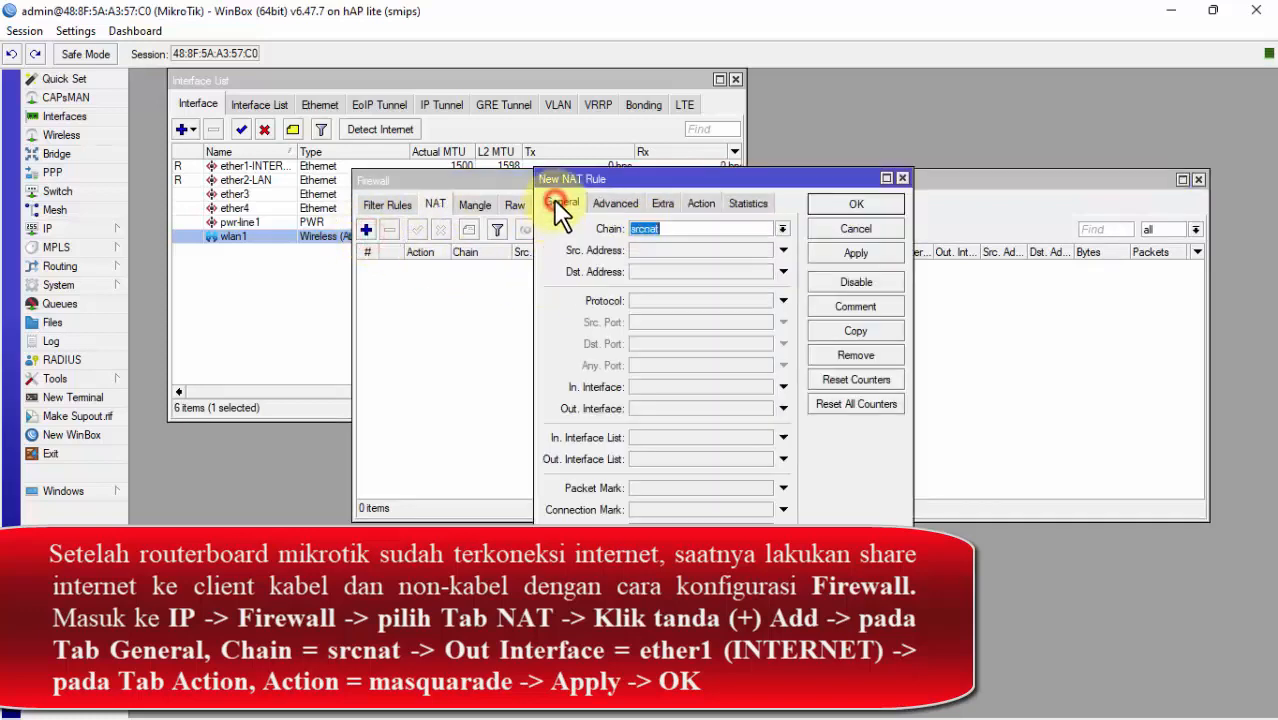
pyautogui.click(783, 408)
pyautogui.click(760, 440)
# Step: Set the rule action to masquerade and save it with Apply and OK
pyautogui.click(700, 204)
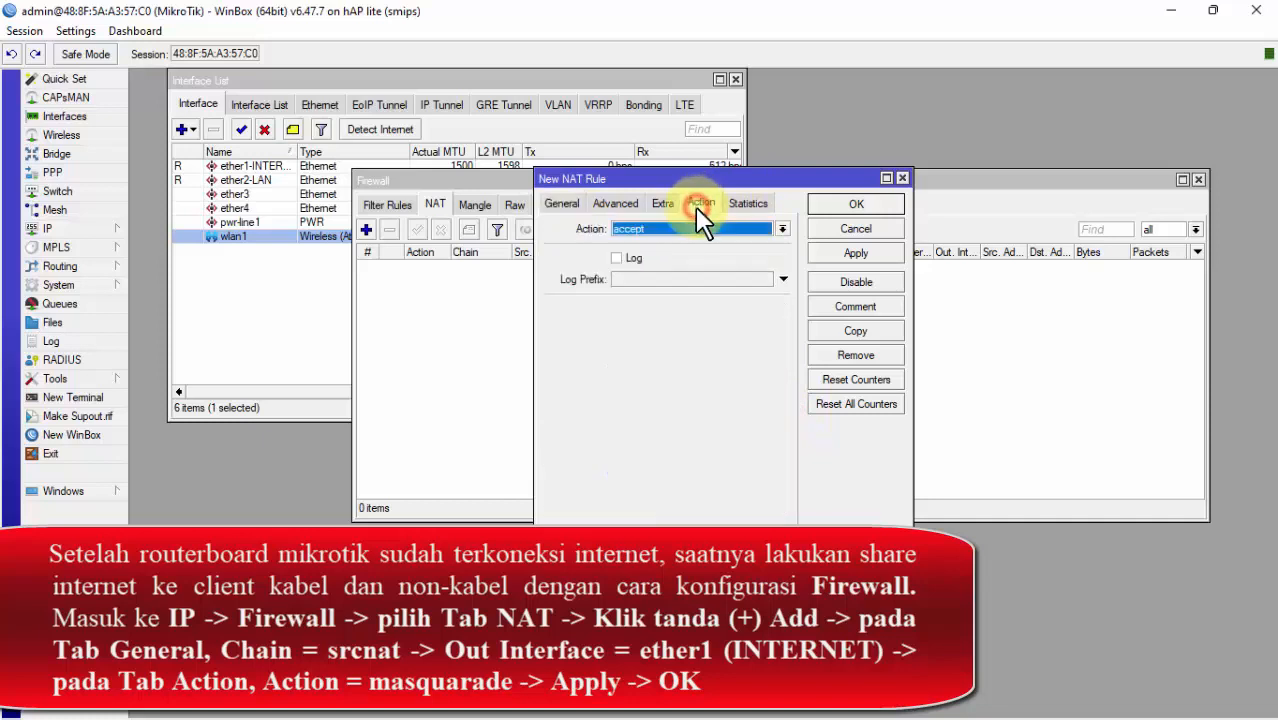
pyautogui.click(725, 240)
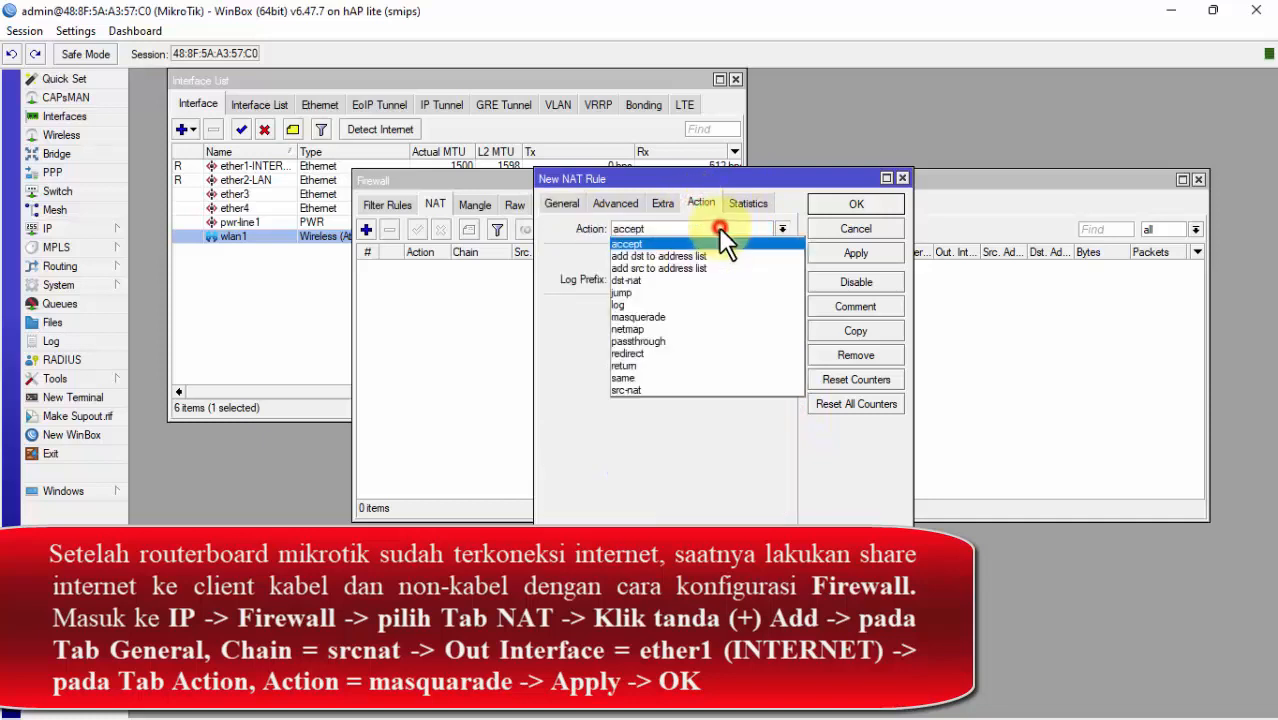
pyautogui.click(670, 316)
pyautogui.click(855, 256)
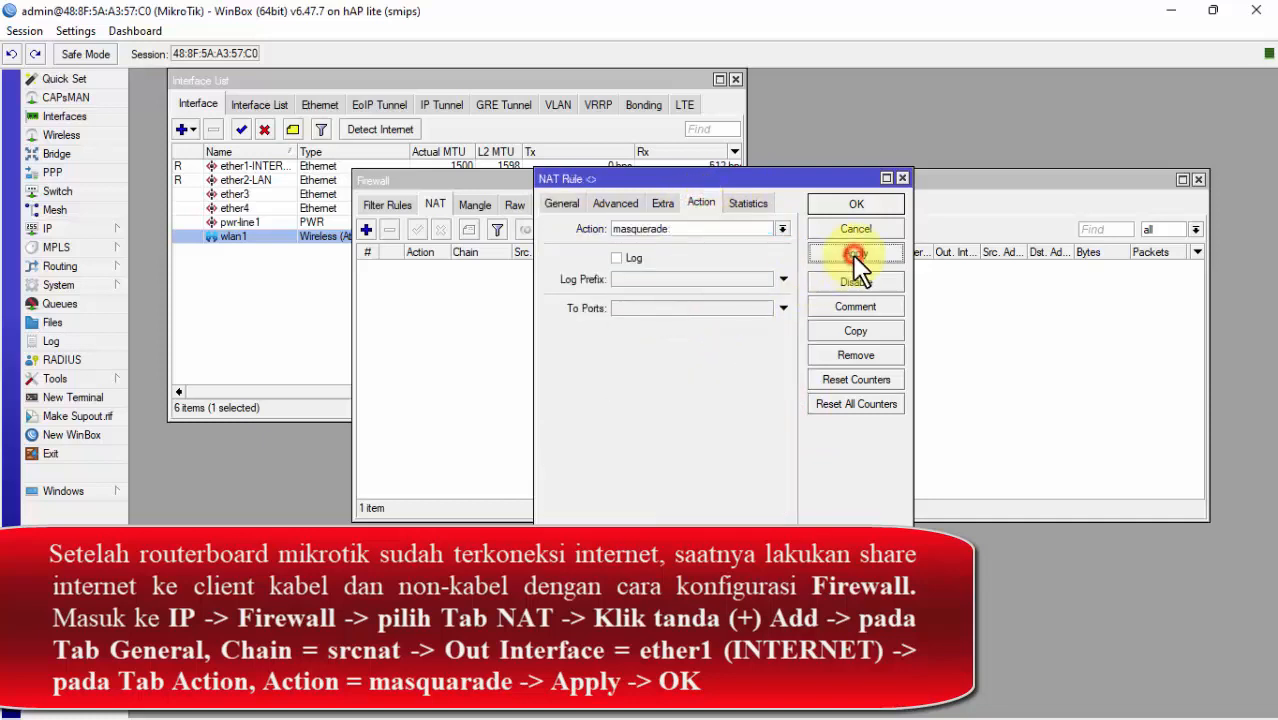
pyautogui.click(860, 204)
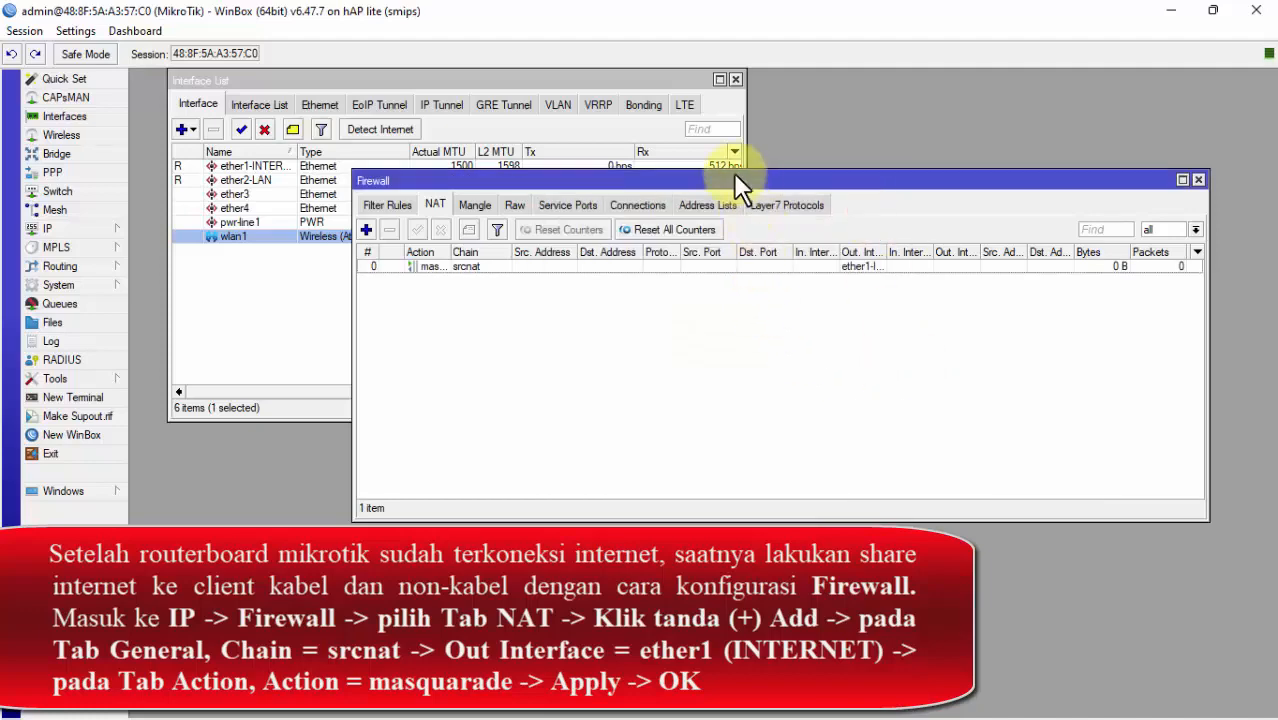
pyautogui.moveTo(736, 173); pyautogui.dragTo(561, 264)
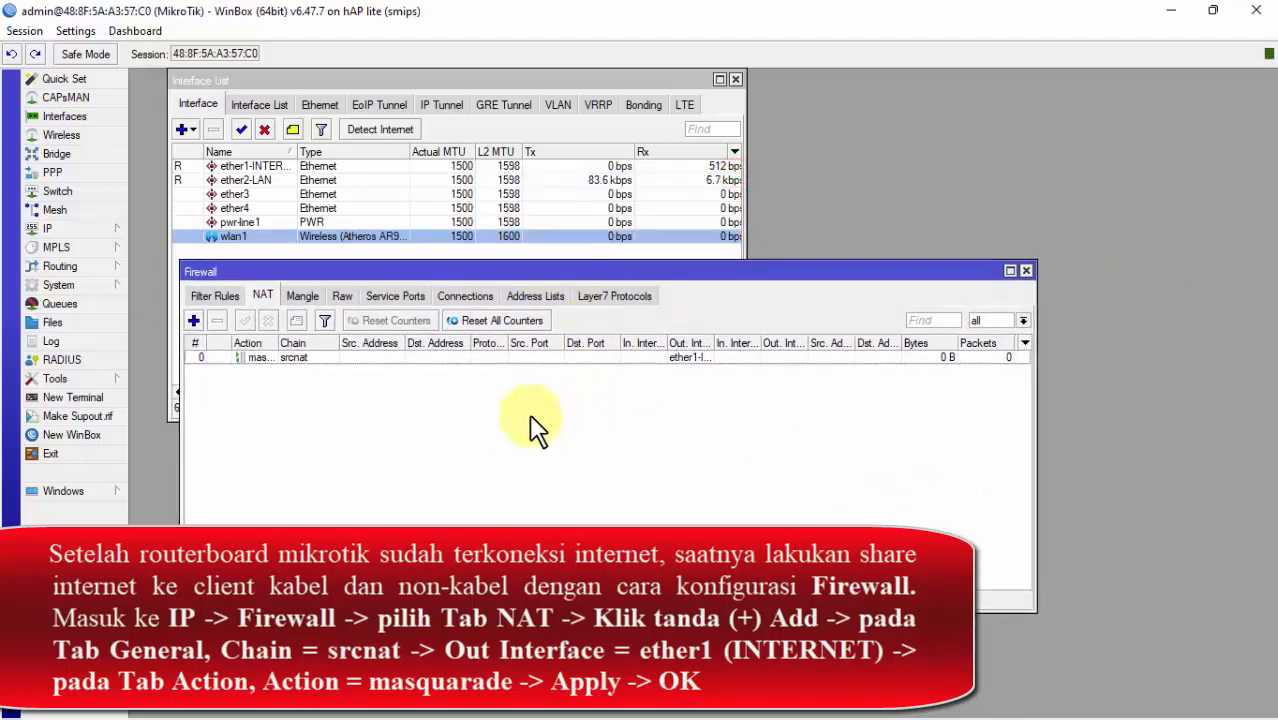
# Step: Open IP > Addresses and select ether2-LAN's 192.168.10.1/24 entry
pyautogui.click(258, 181)
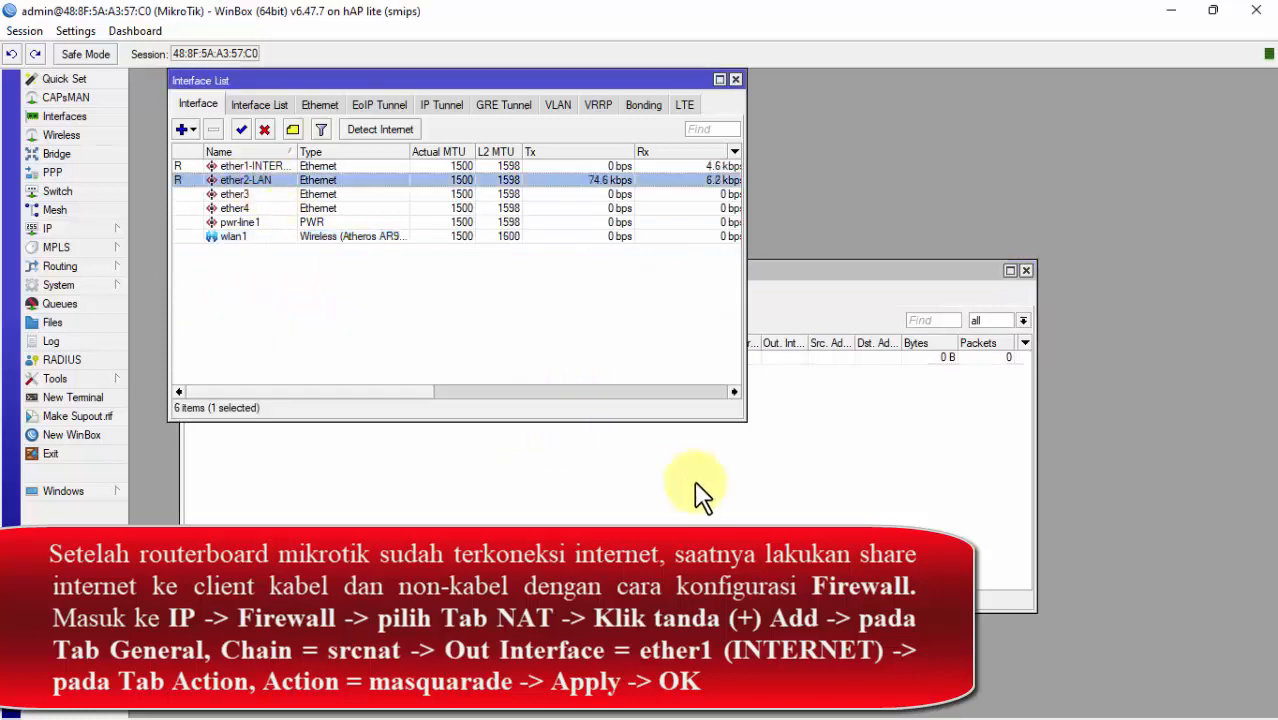
pyautogui.click(650, 451)
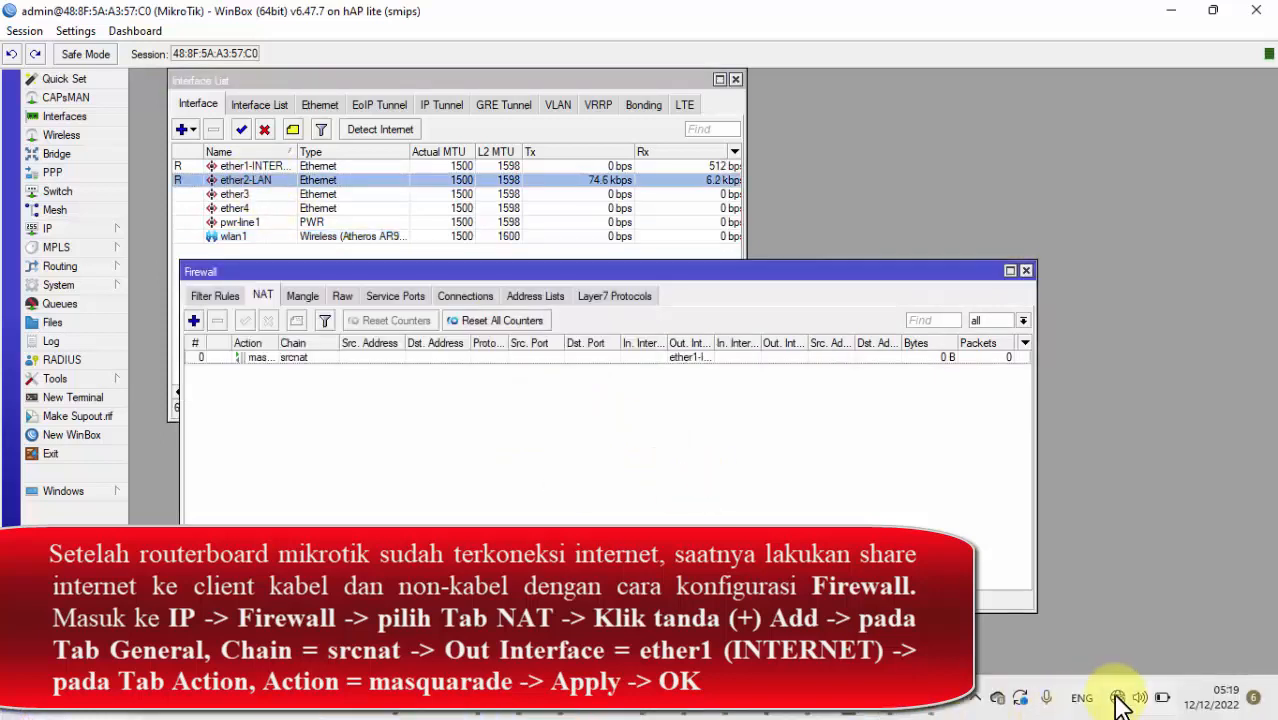
pyautogui.moveTo(1124, 698)
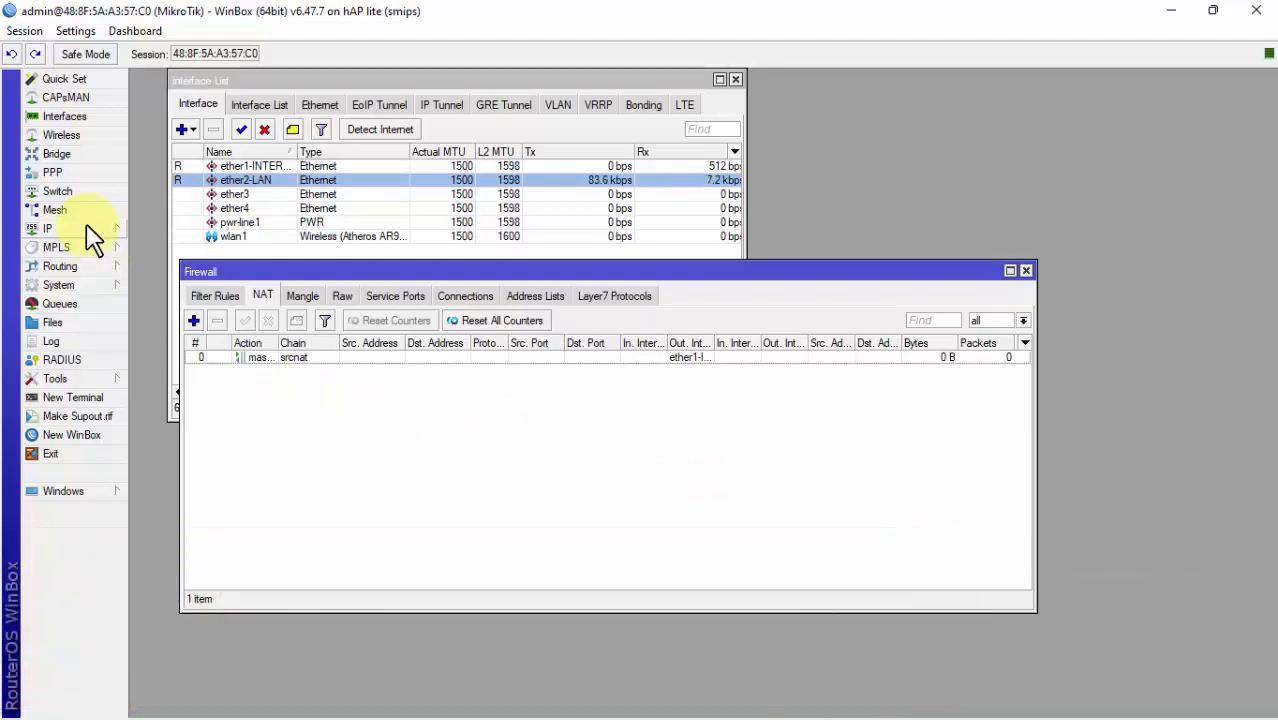
pyautogui.click(87, 229)
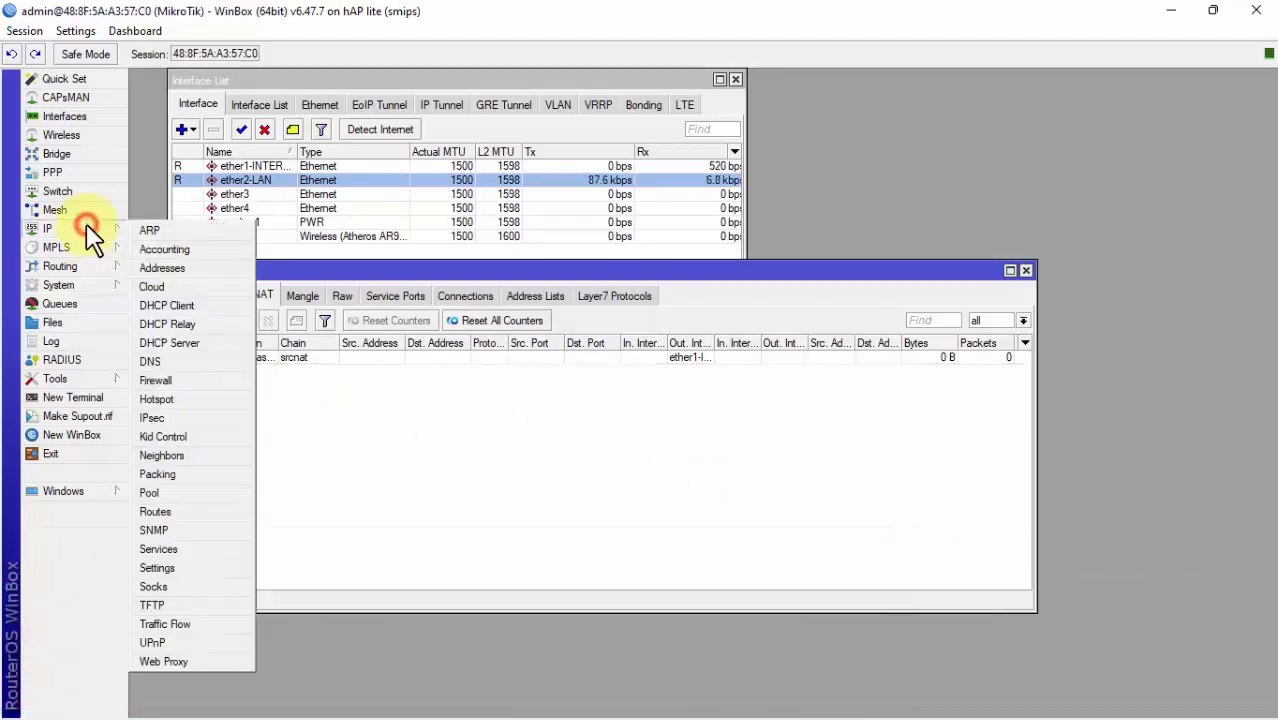
pyautogui.click(178, 270)
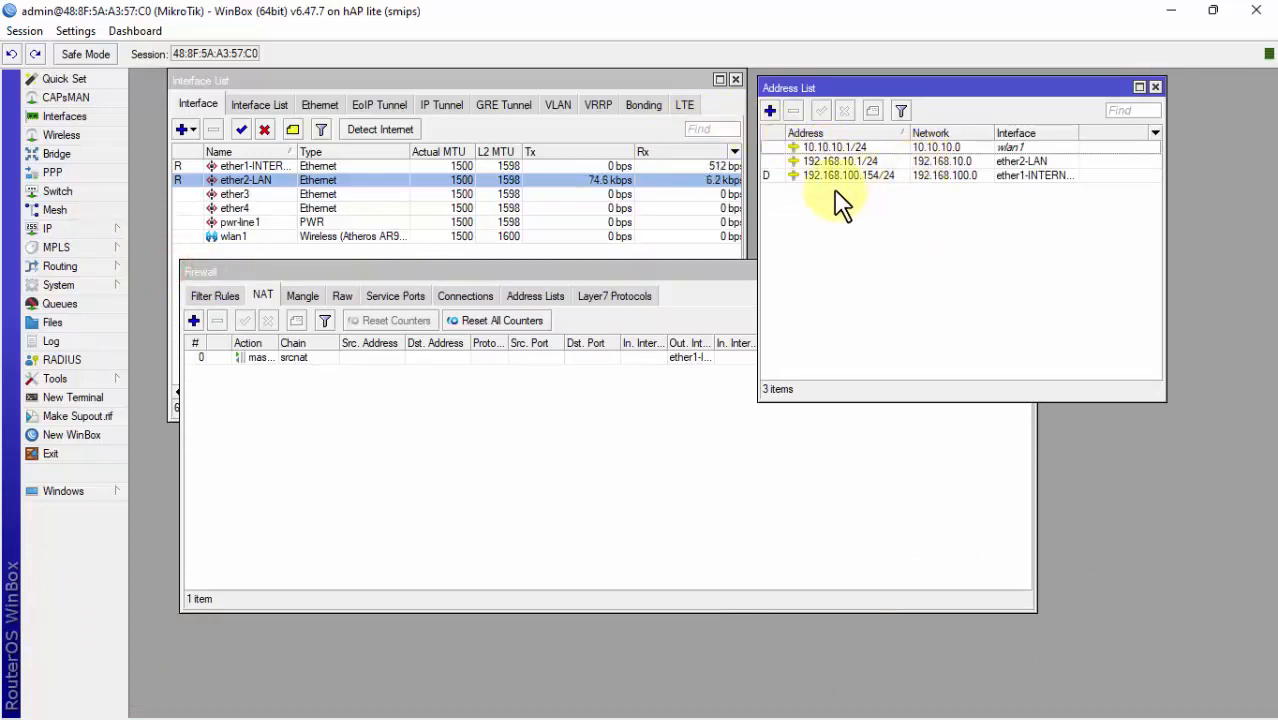
pyautogui.click(820, 164)
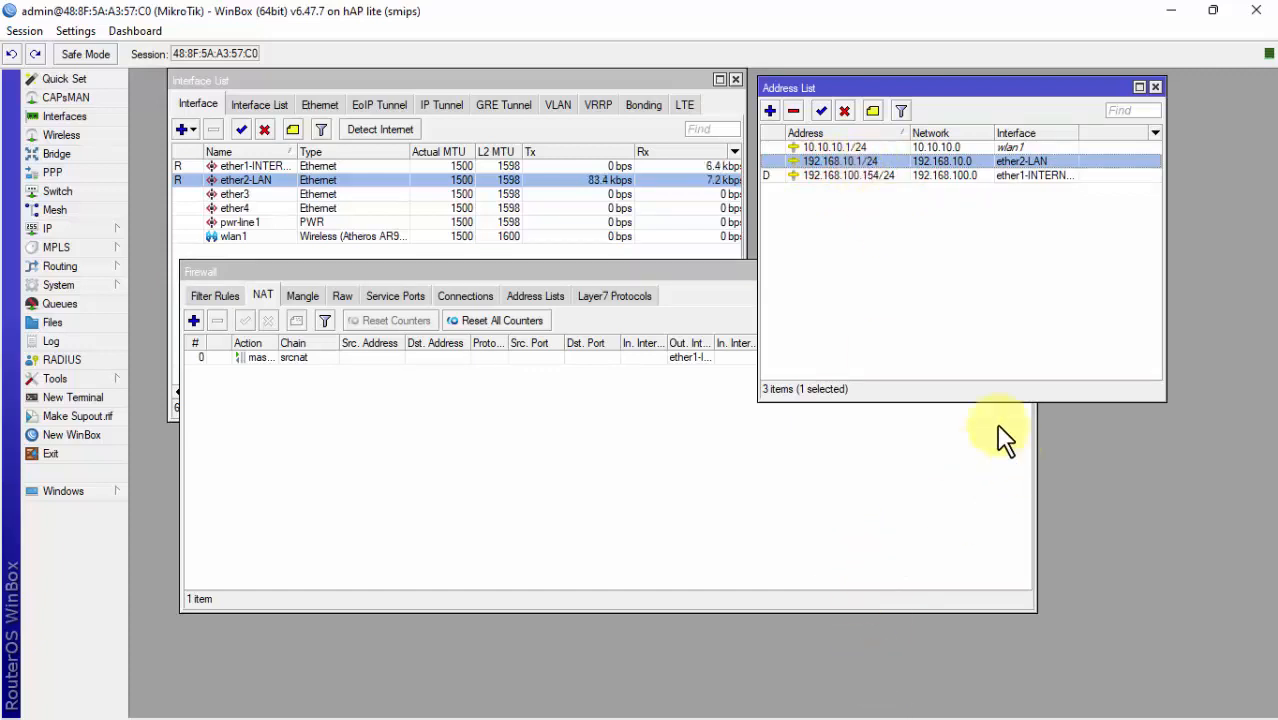
pyautogui.moveTo(966, 718)
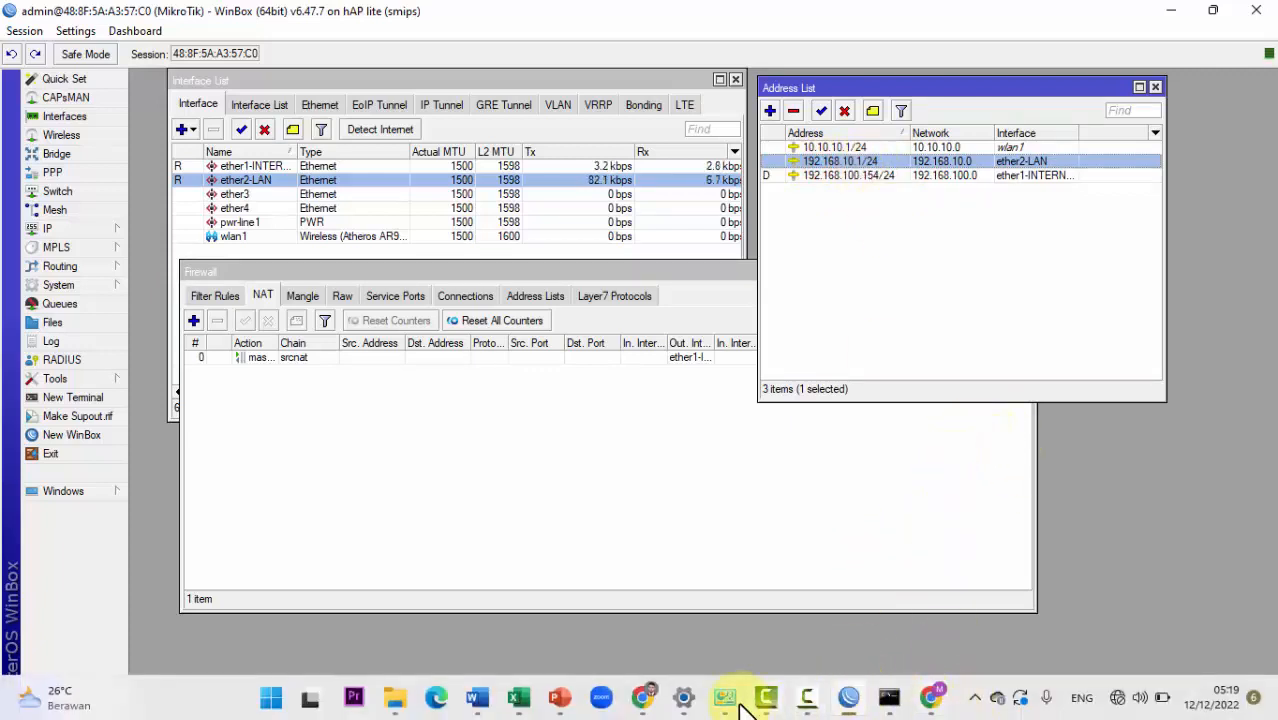
pyautogui.click(728, 698)
# Step: Open the Ethernet adapter's IPv4 (TCP/IPv4) properties in Network Connections
pyautogui.click(590, 378)
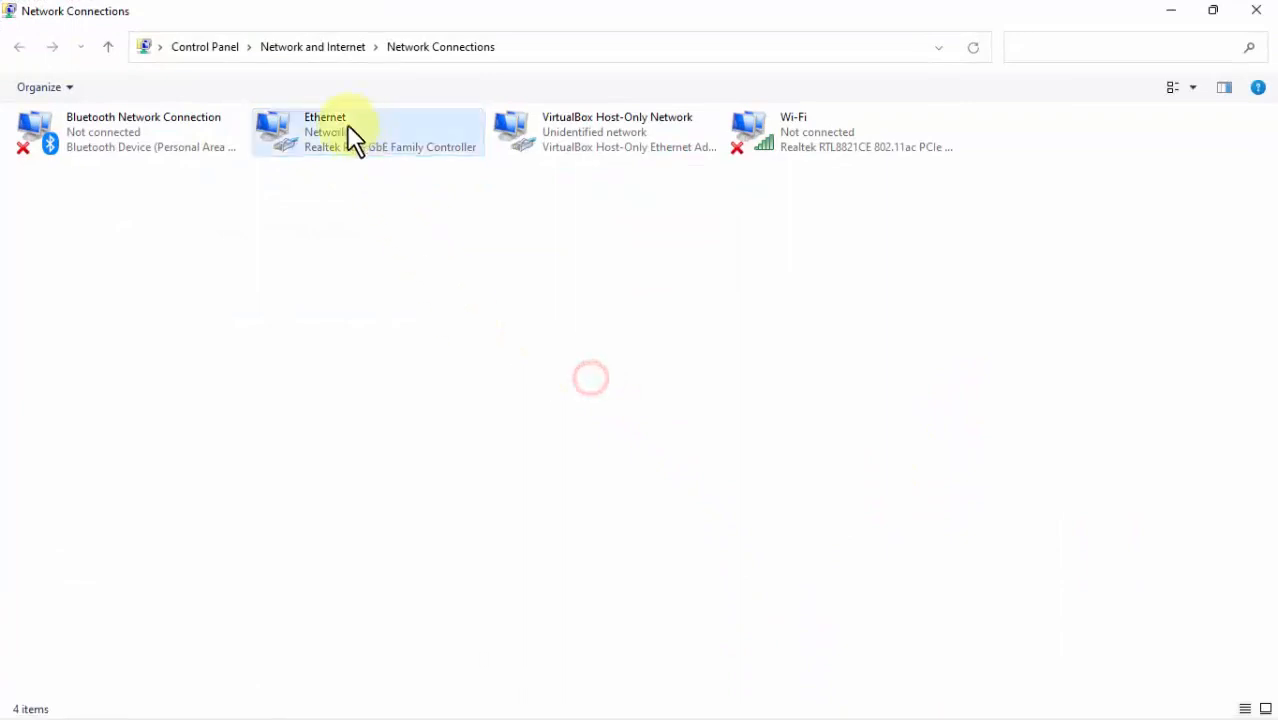
pyautogui.rightClick(340, 152)
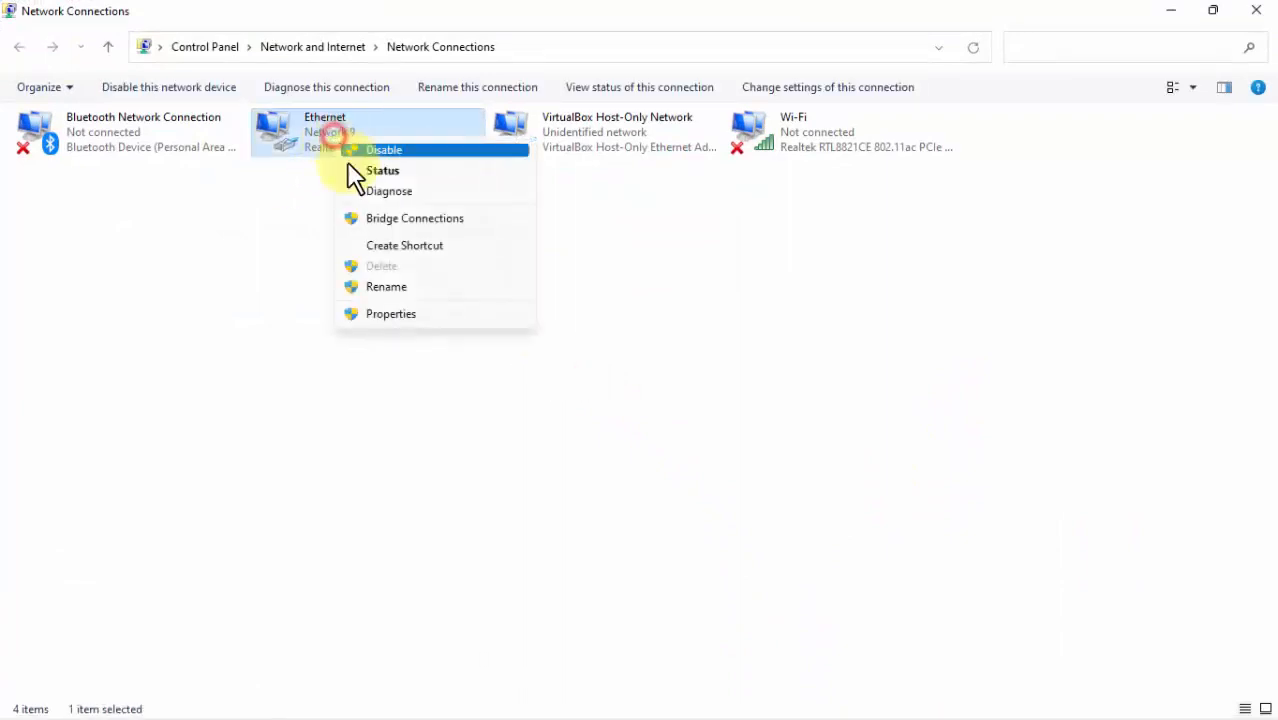
pyautogui.click(397, 313)
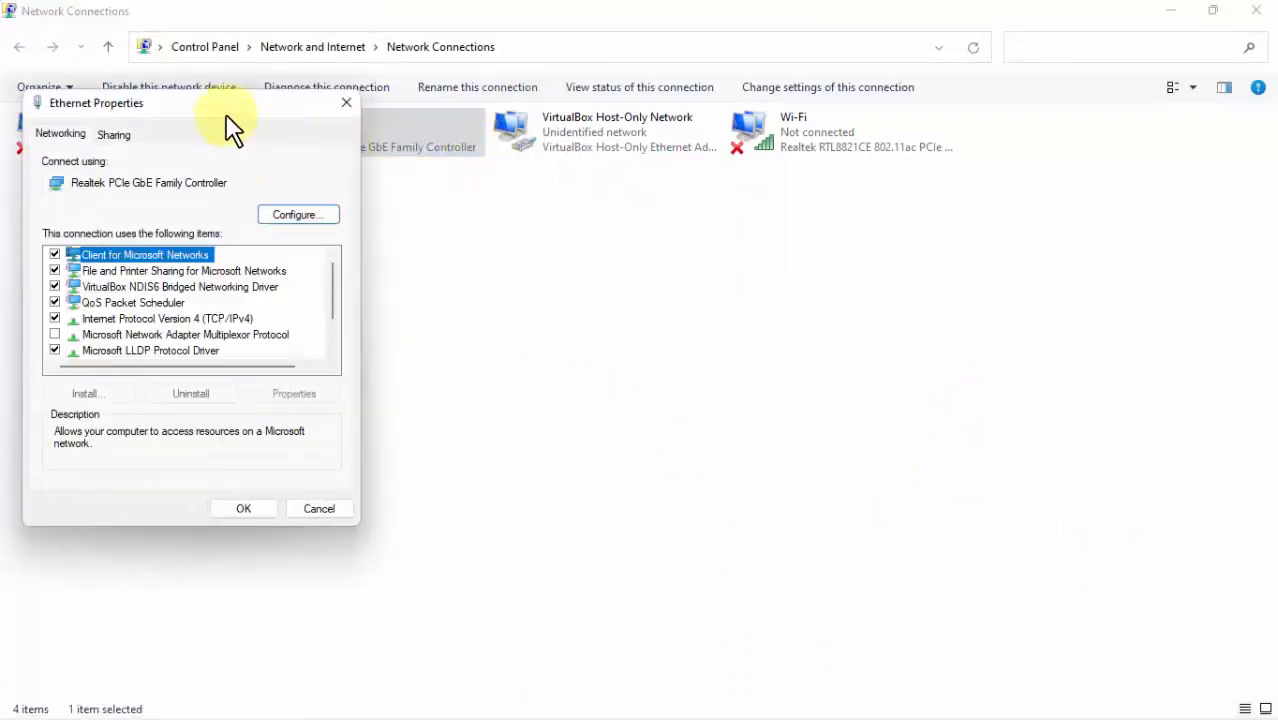
pyautogui.moveTo(222, 100); pyautogui.dragTo(721, 66)
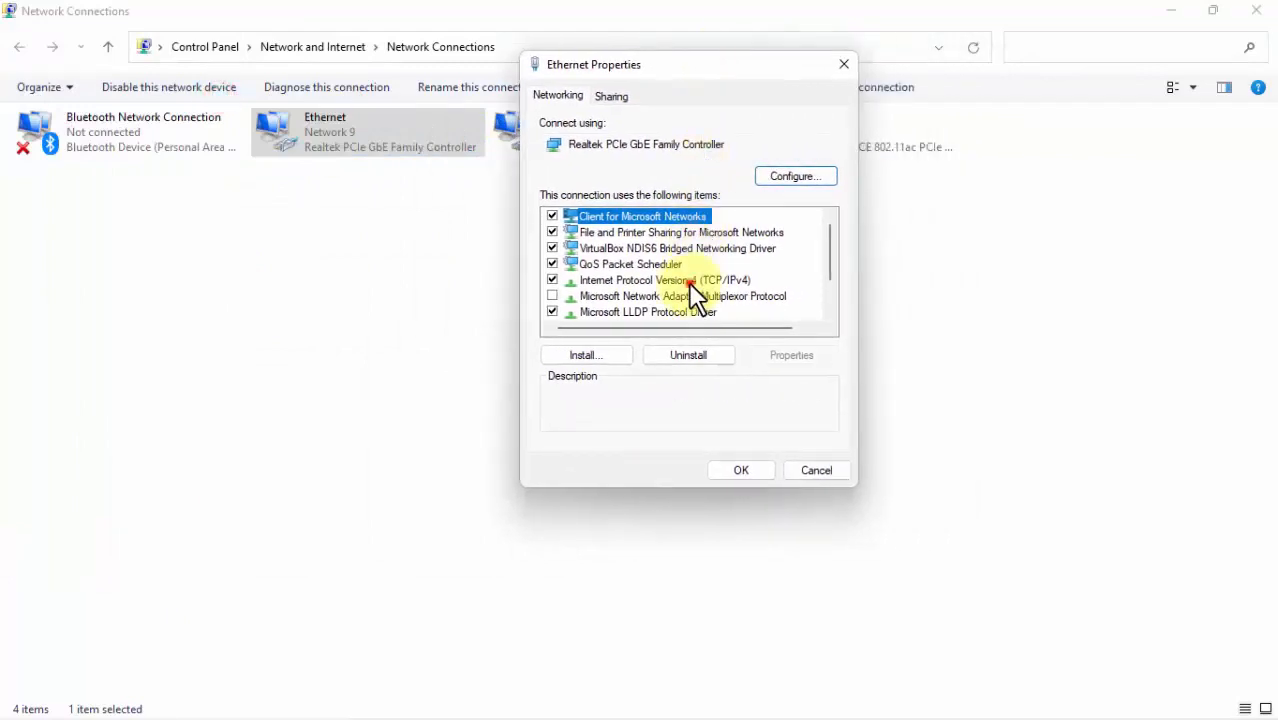
pyautogui.doubleClick(680, 281)
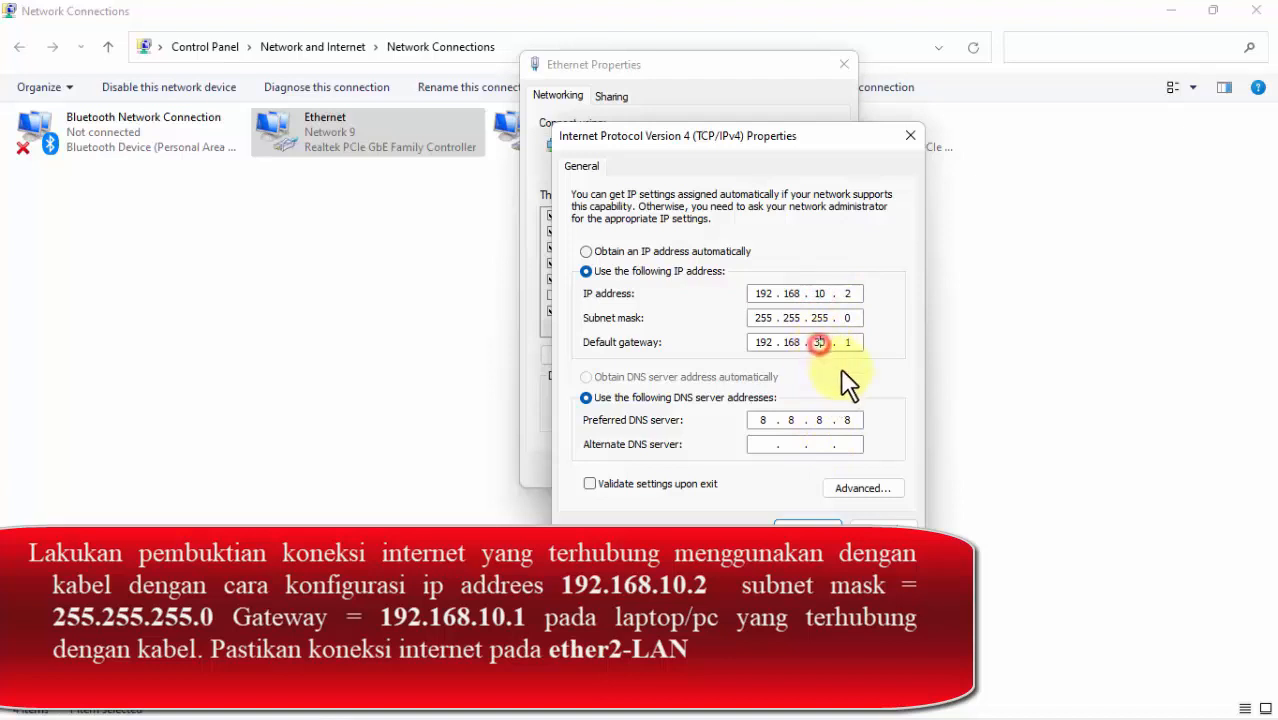
# Step: Set static IP 192.168.10.2/24, gateway 192.168.10.1 and DNS 8.8.8.8, then save both dialogs
pyautogui.click(660, 250)
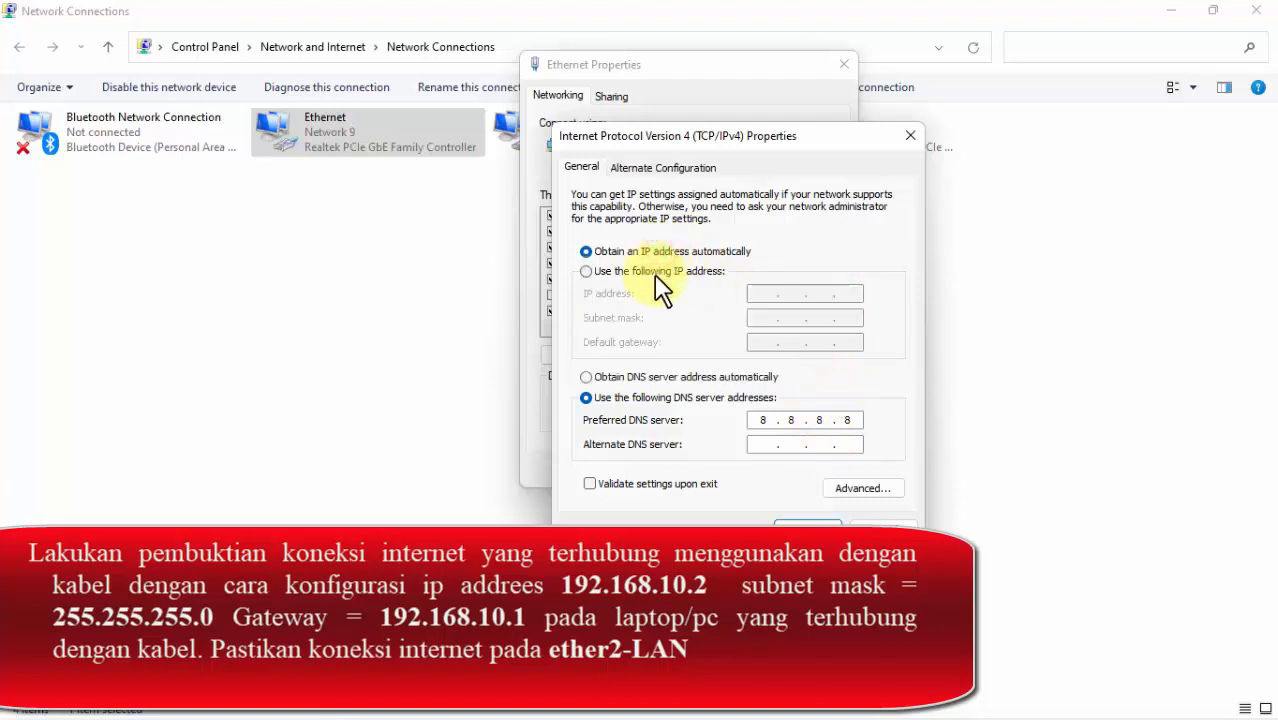
pyautogui.click(657, 272)
pyautogui.click(760, 288)
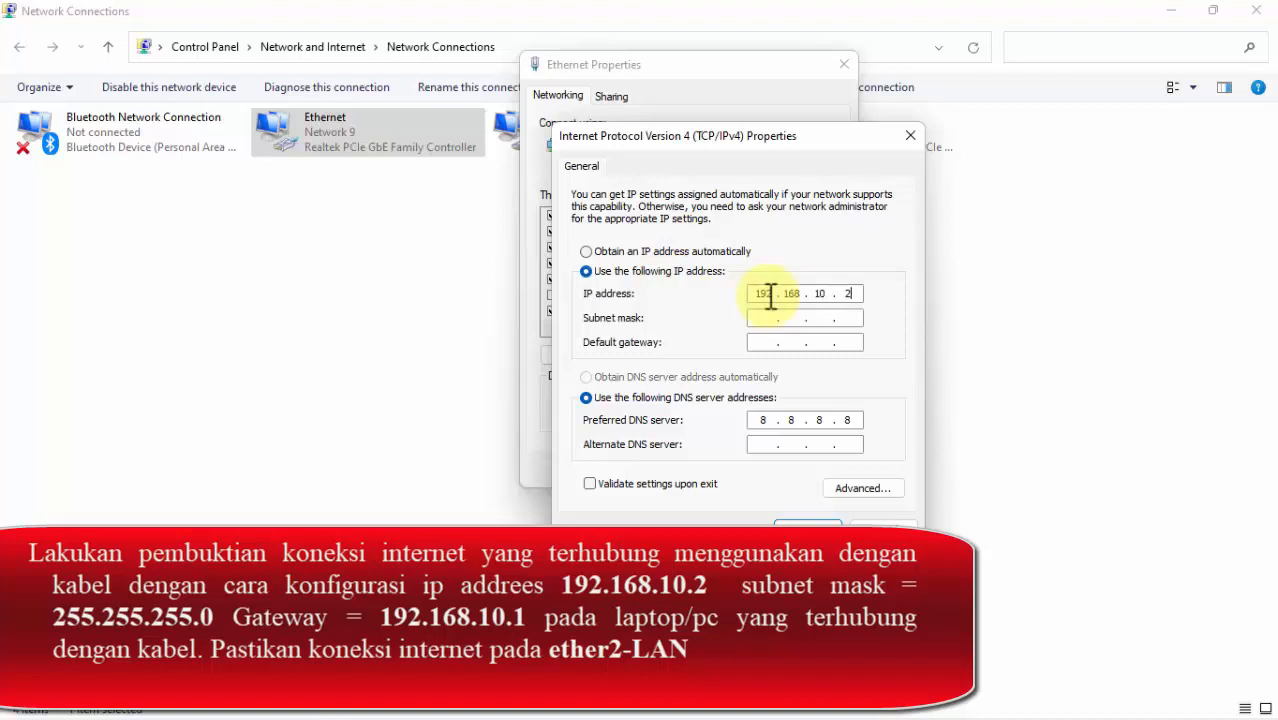
pyautogui.click(765, 343)
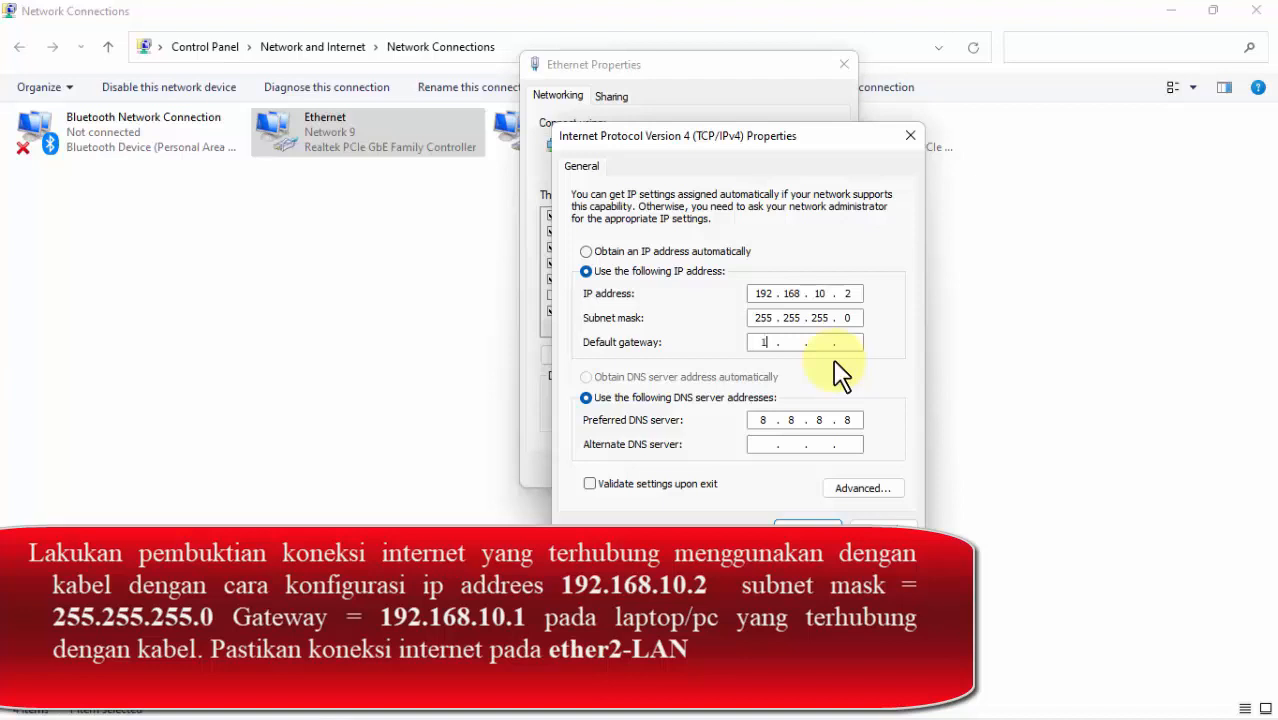
pyautogui.write('192 . . 168')
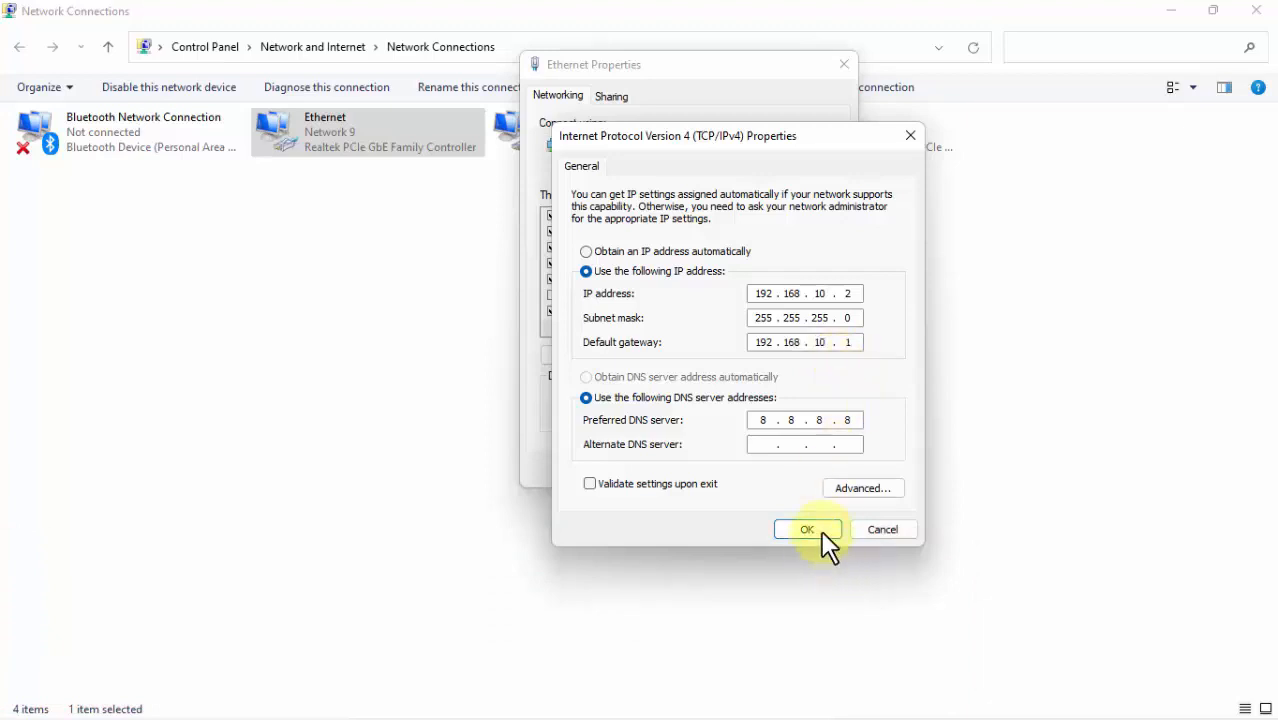
pyautogui.moveTo(1122, 714)
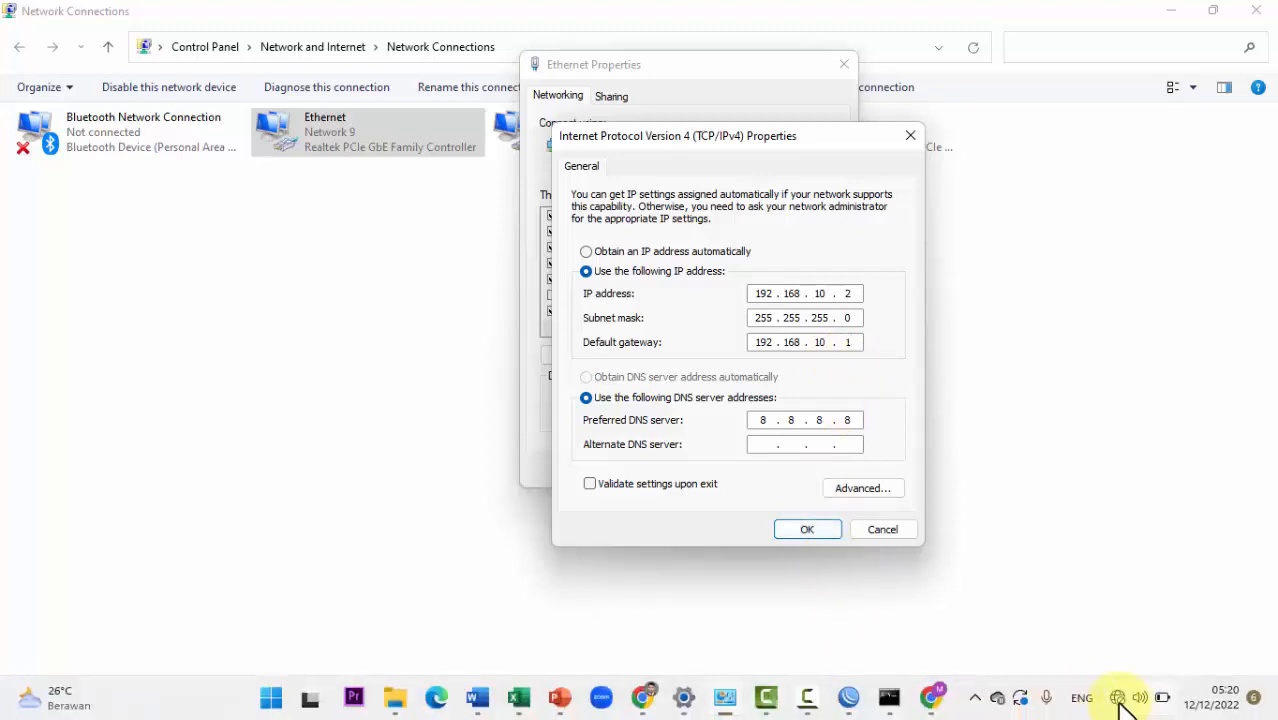
pyautogui.click(823, 527)
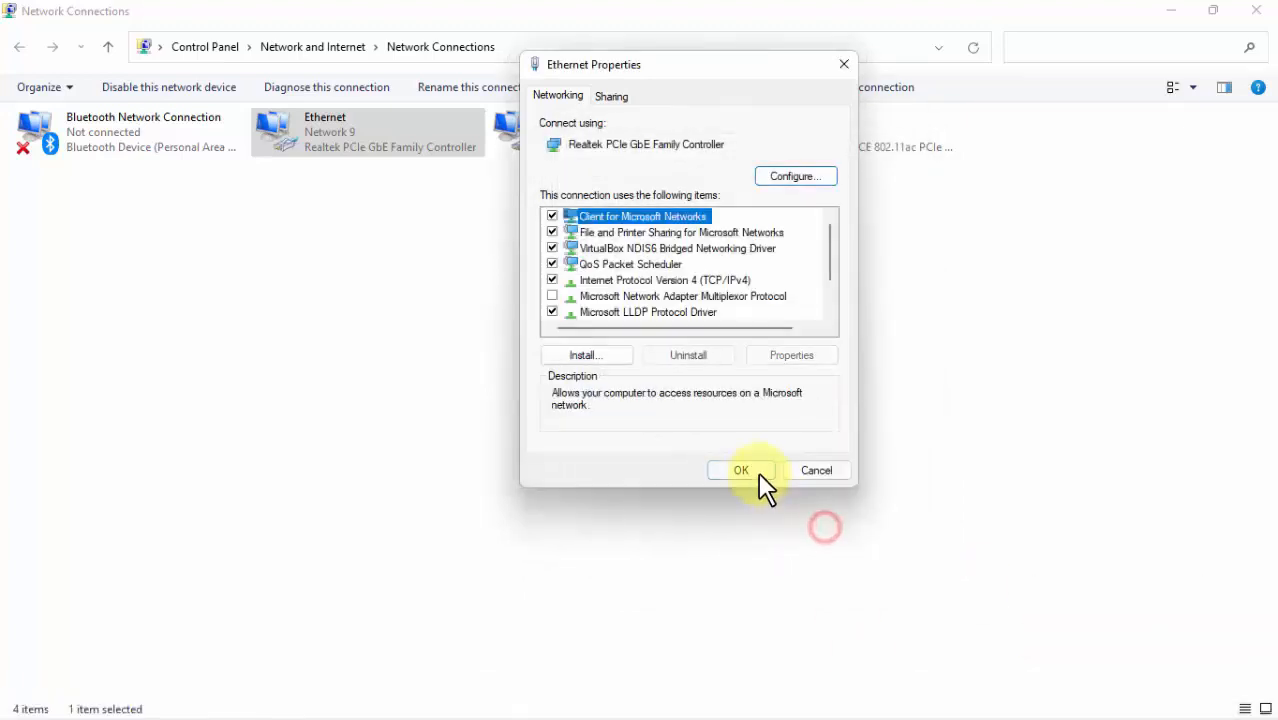
pyautogui.click(760, 475)
pyautogui.moveTo(1093, 708)
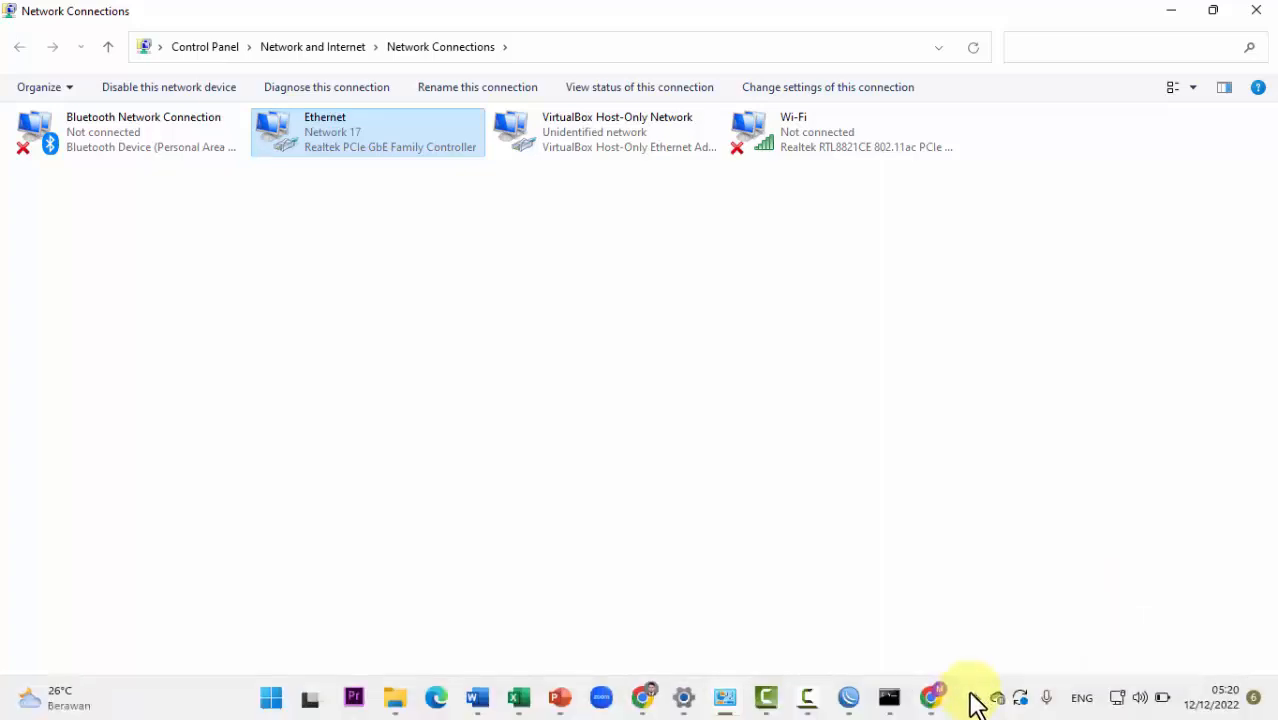
pyautogui.click(934, 699)
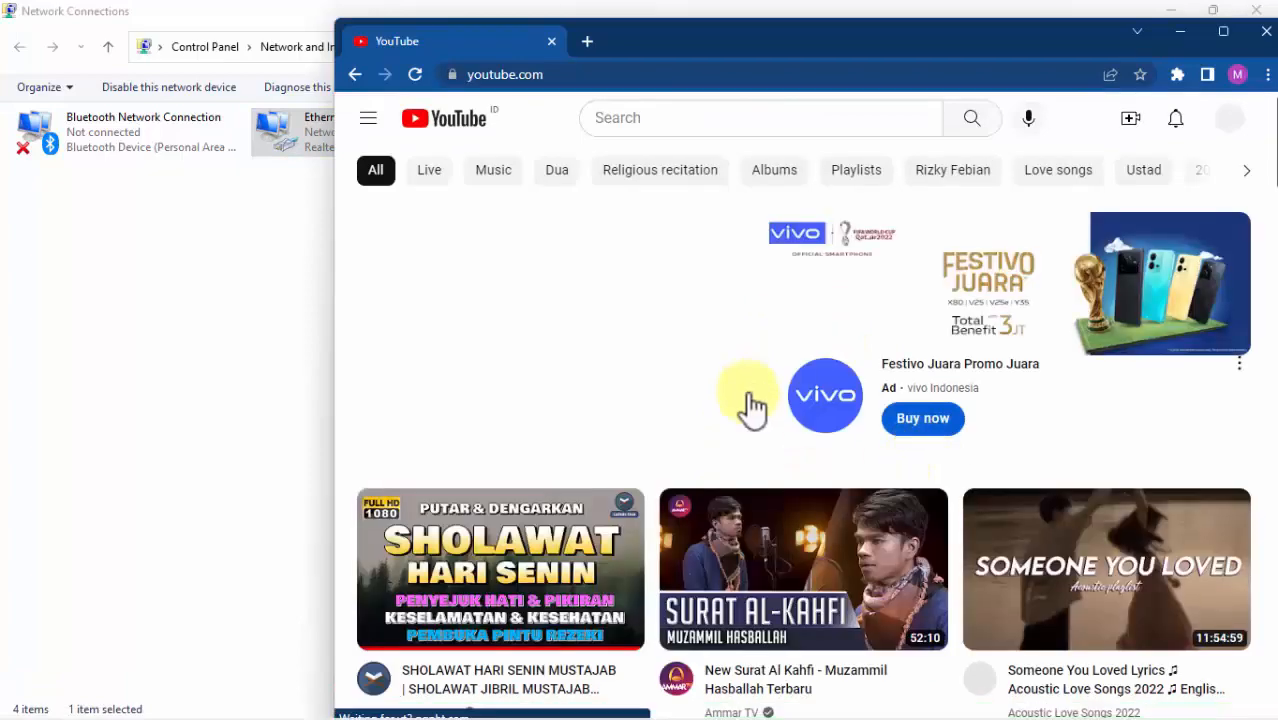
pyautogui.scroll(-3, 770, 533)
pyautogui.scroll(-4, 790, 550)
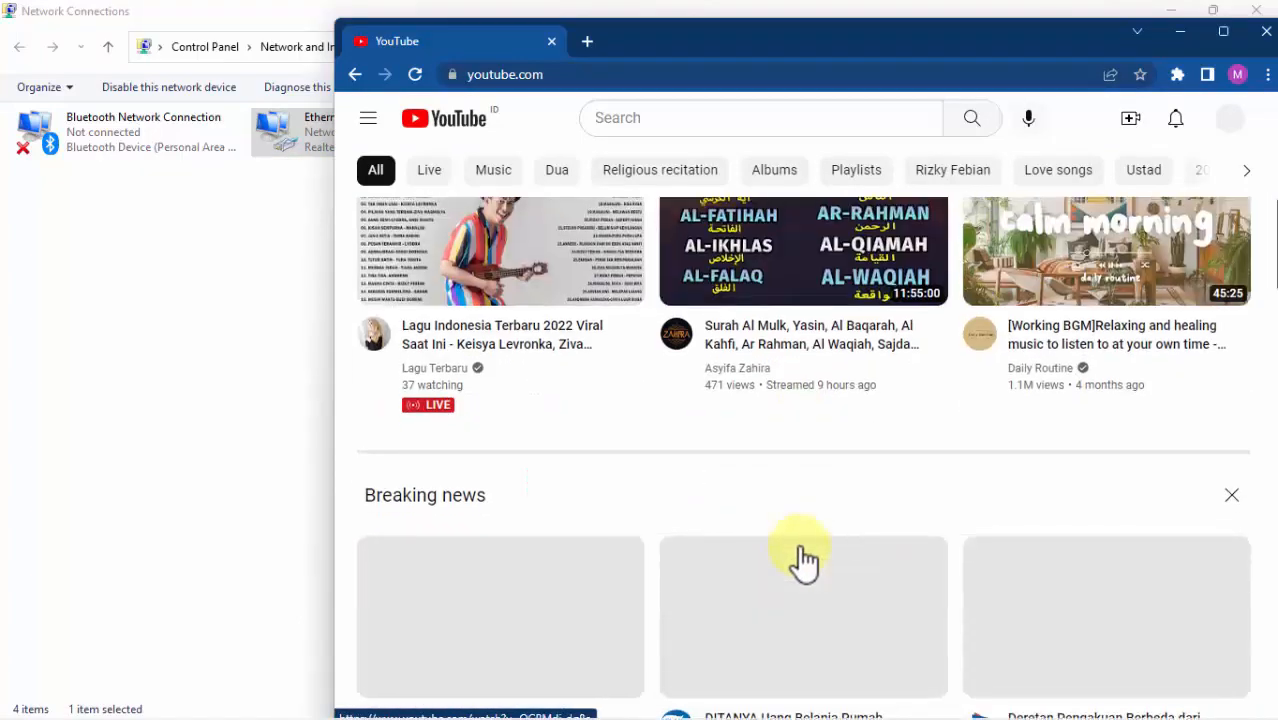
pyautogui.scroll(6, 806, 560)
pyautogui.scroll(-8, 899, 448)
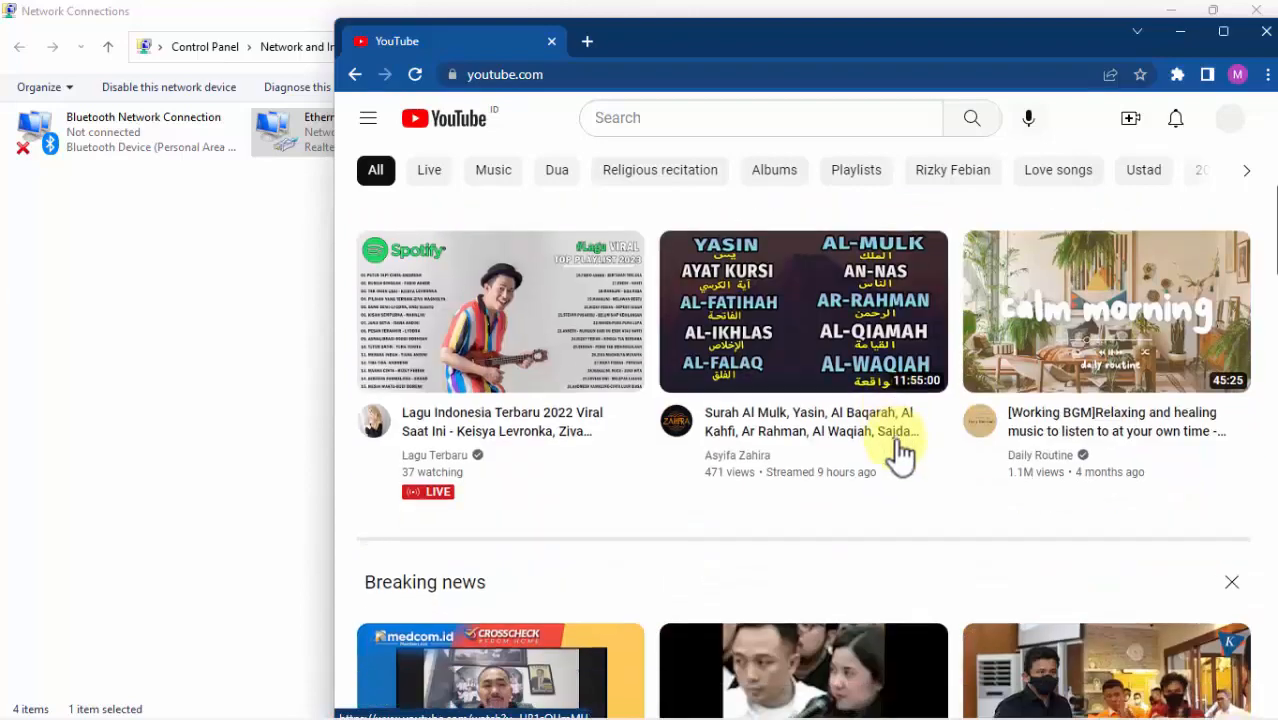
pyautogui.scroll(4, 856, 513)
pyautogui.scroll(3, 850, 500)
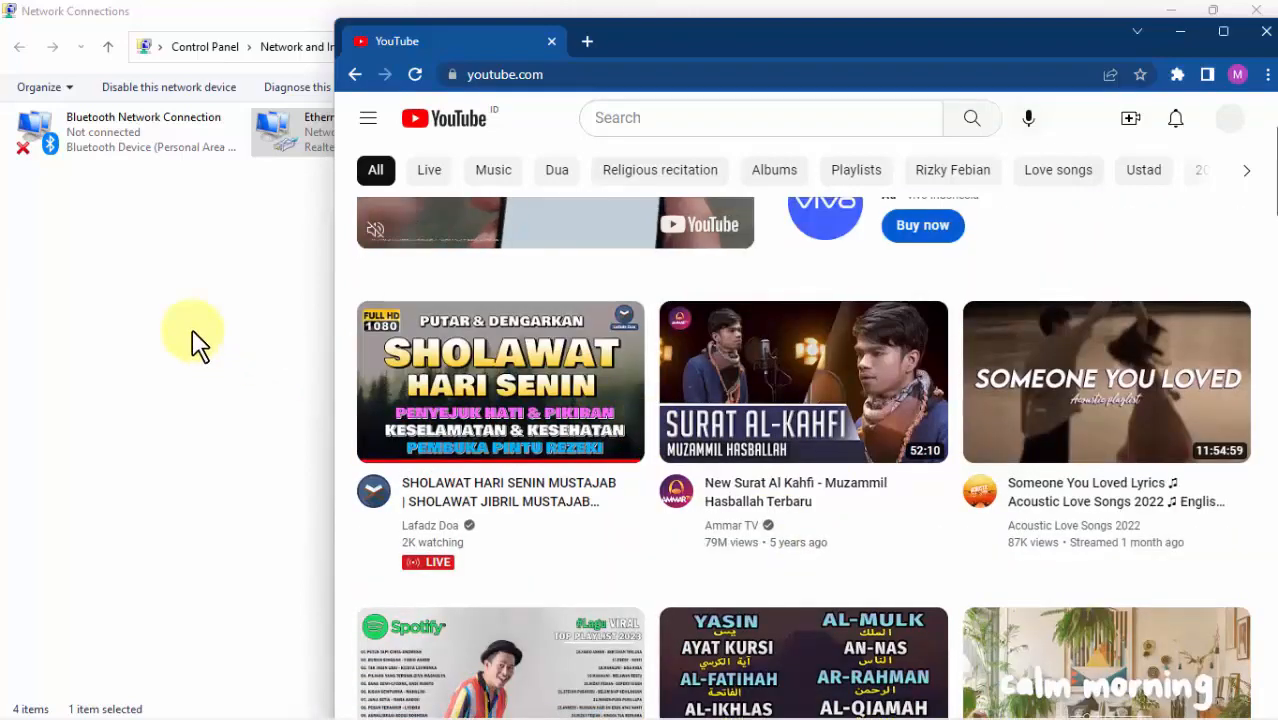
pyautogui.click(195, 340)
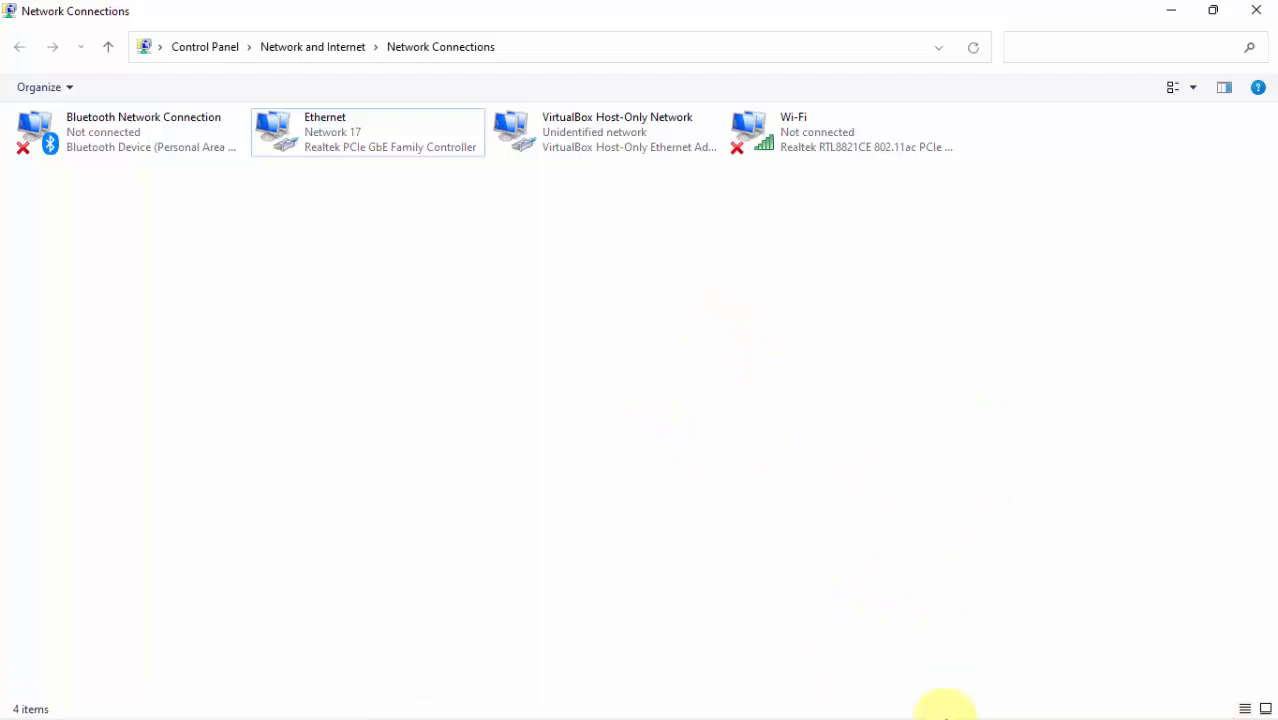
# Step: Turn Wi-Fi on in Windows Quick Settings so nearby networks are listed
pyautogui.moveTo(935, 697)
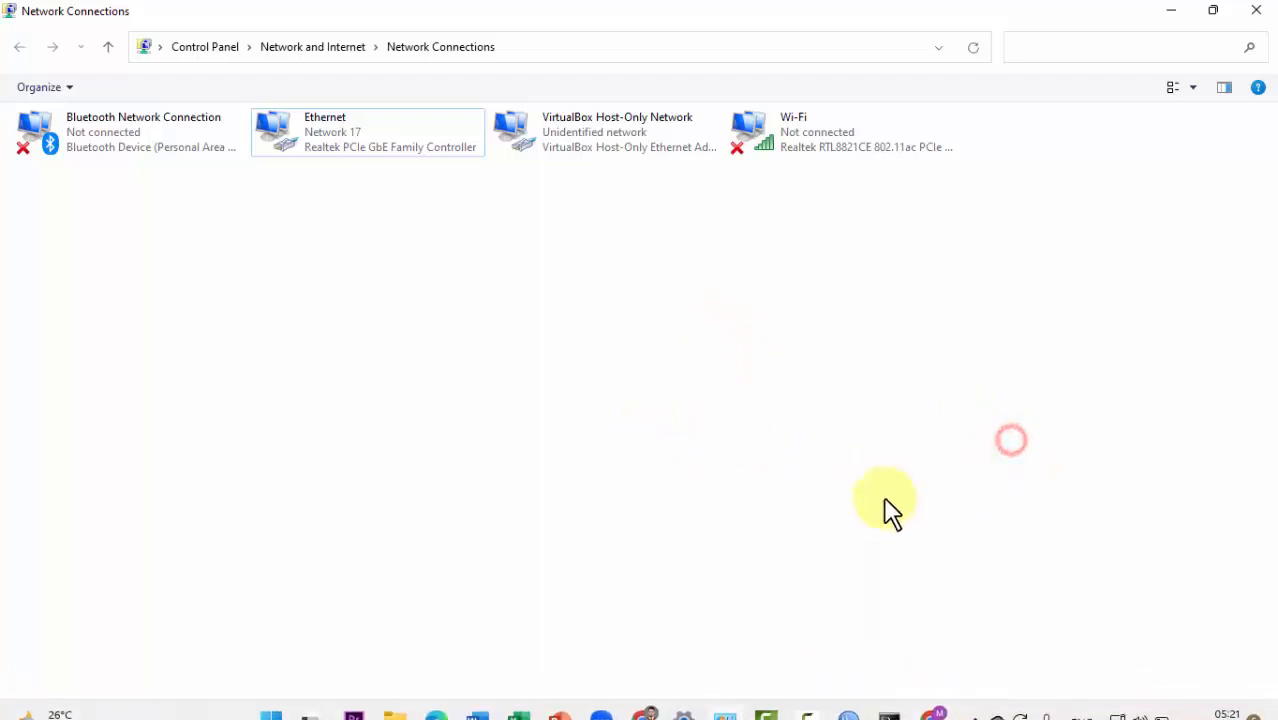
pyautogui.moveTo(888, 716)
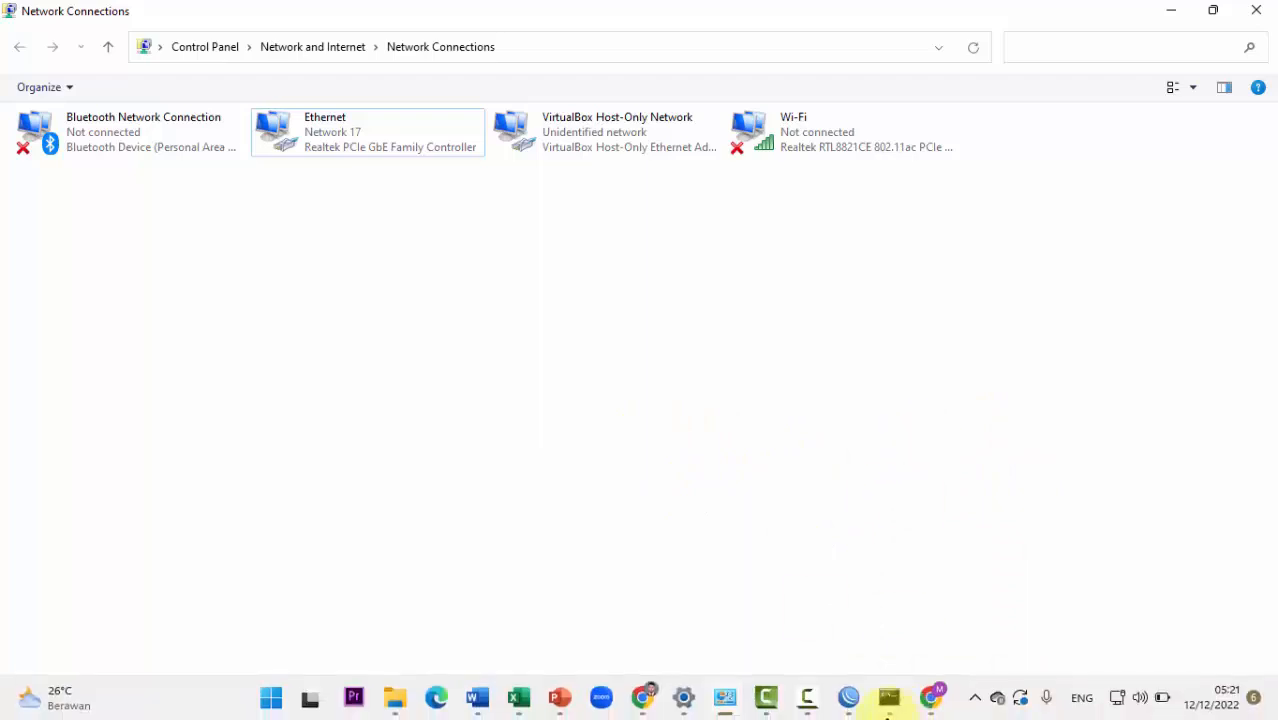
pyautogui.click(848, 700)
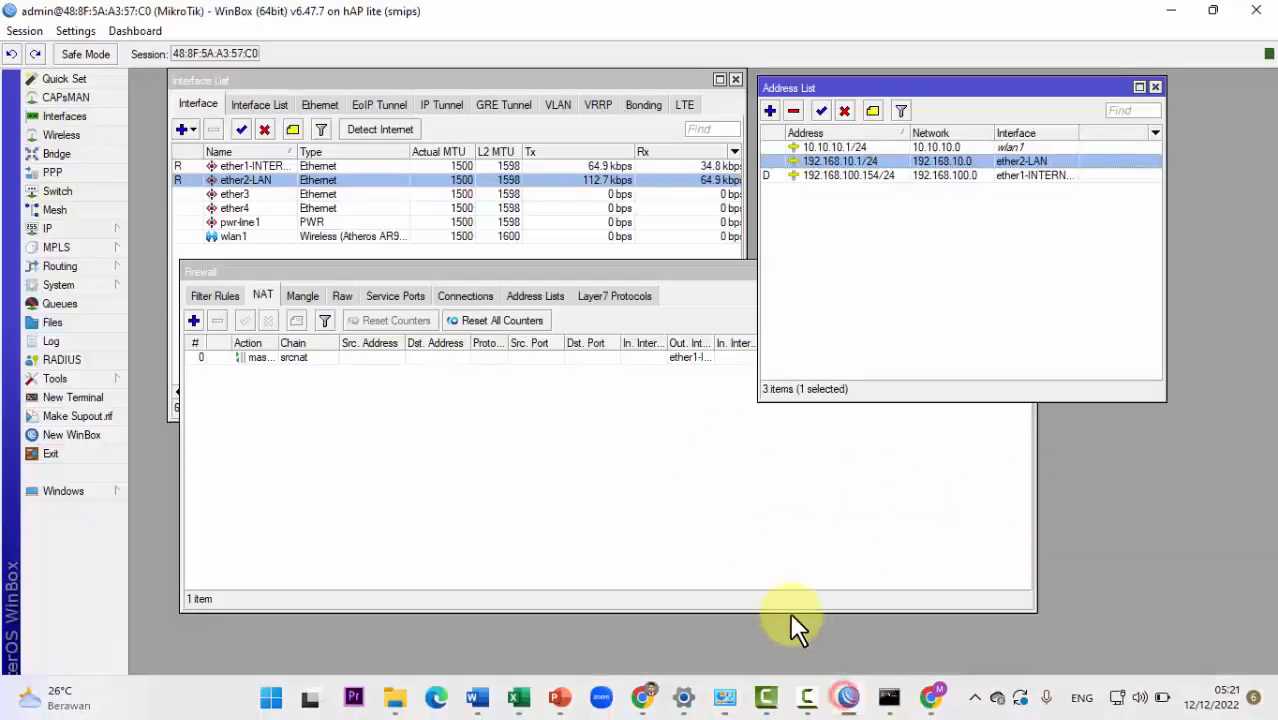
pyautogui.click(1120, 704)
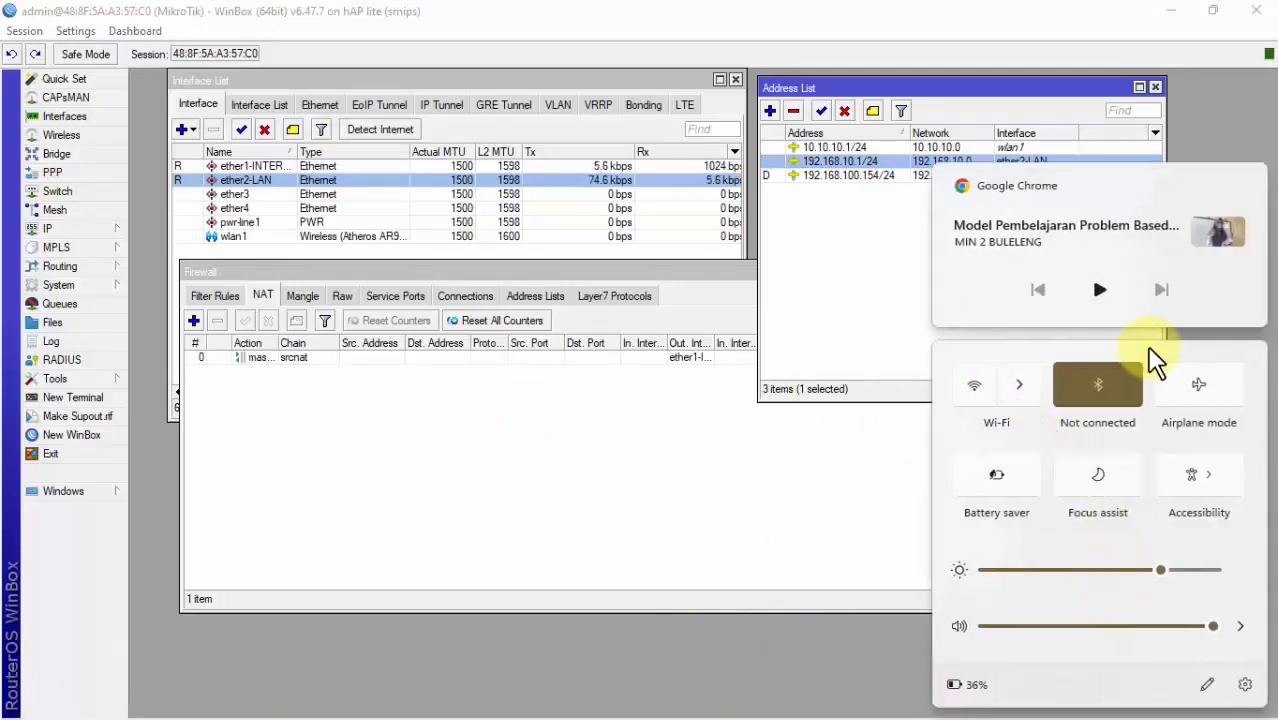
pyautogui.click(1018, 392)
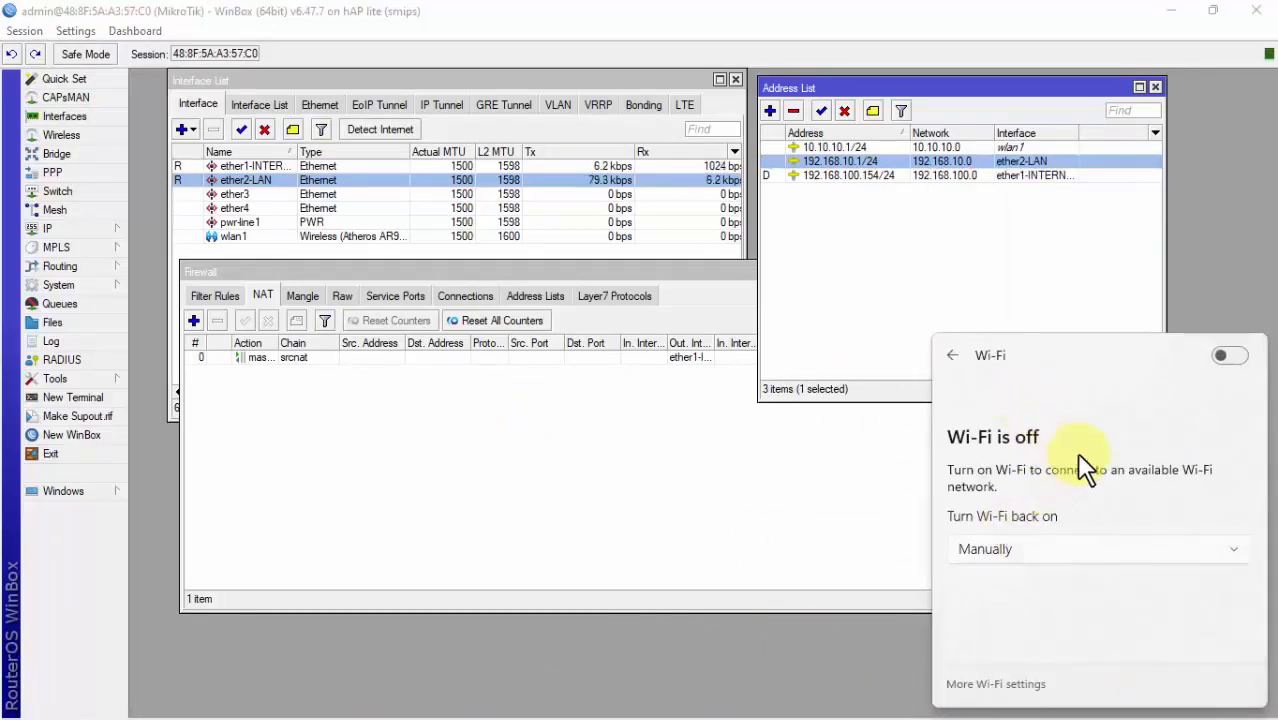
pyautogui.click(1229, 357)
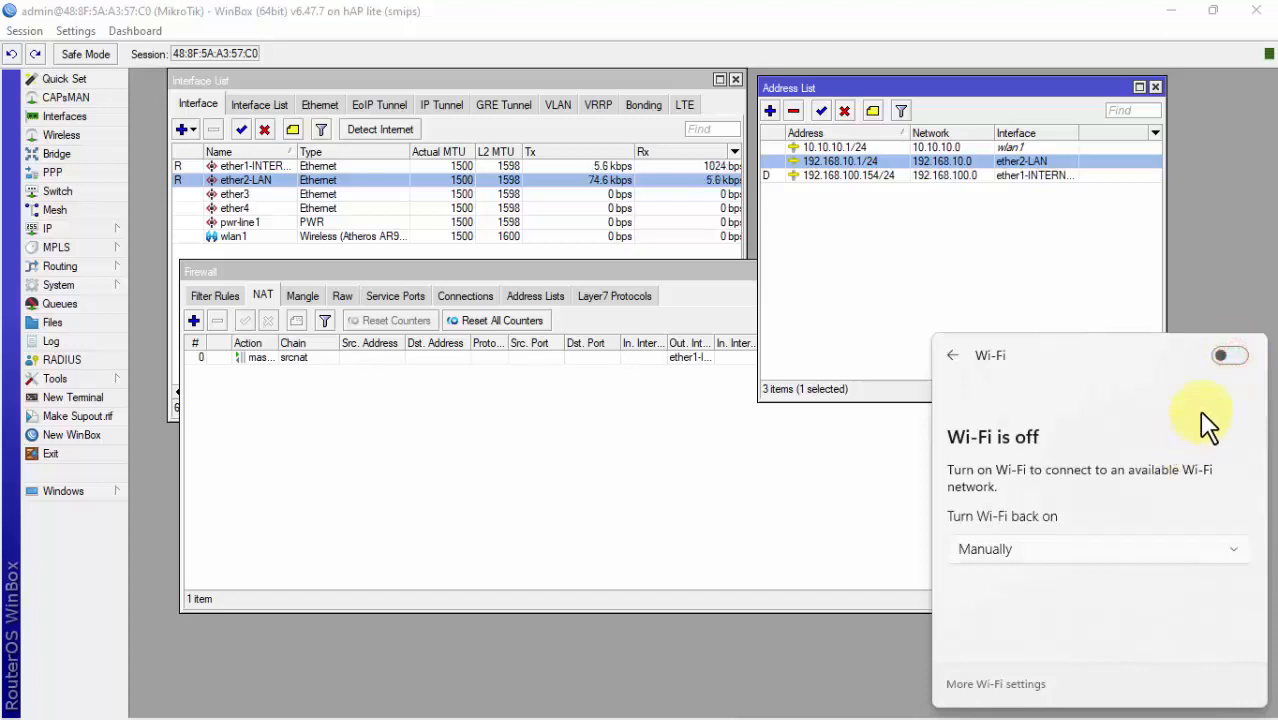
pyautogui.click(1230, 358)
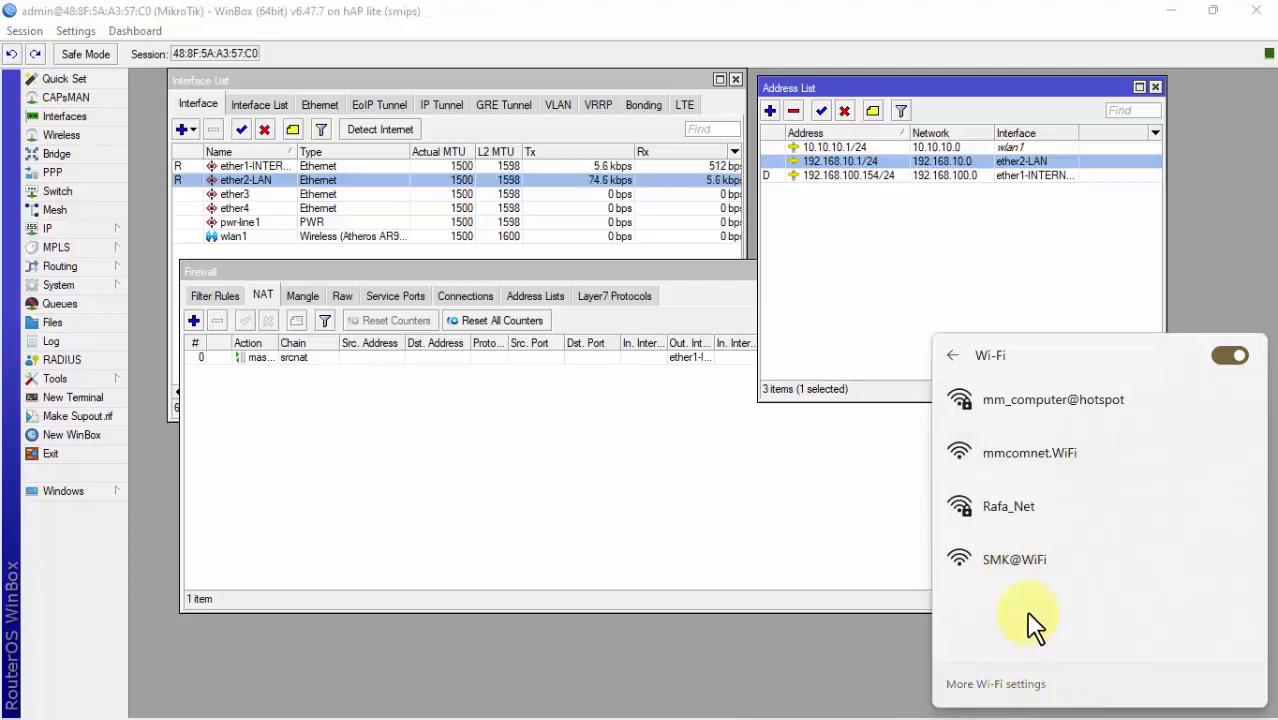
# Step: Reopen the Wi-Fi network list to check for SMK@WiFi, then dismiss it
pyautogui.click(861, 579)
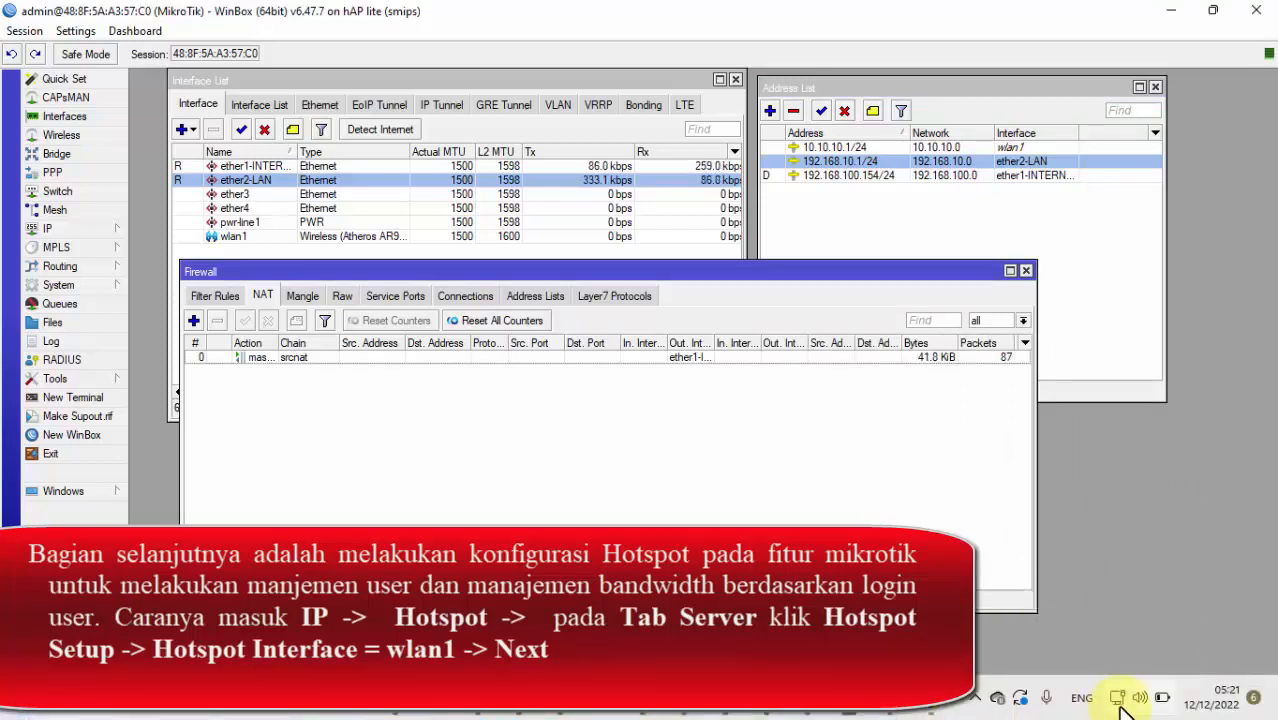
pyautogui.click(1120, 704)
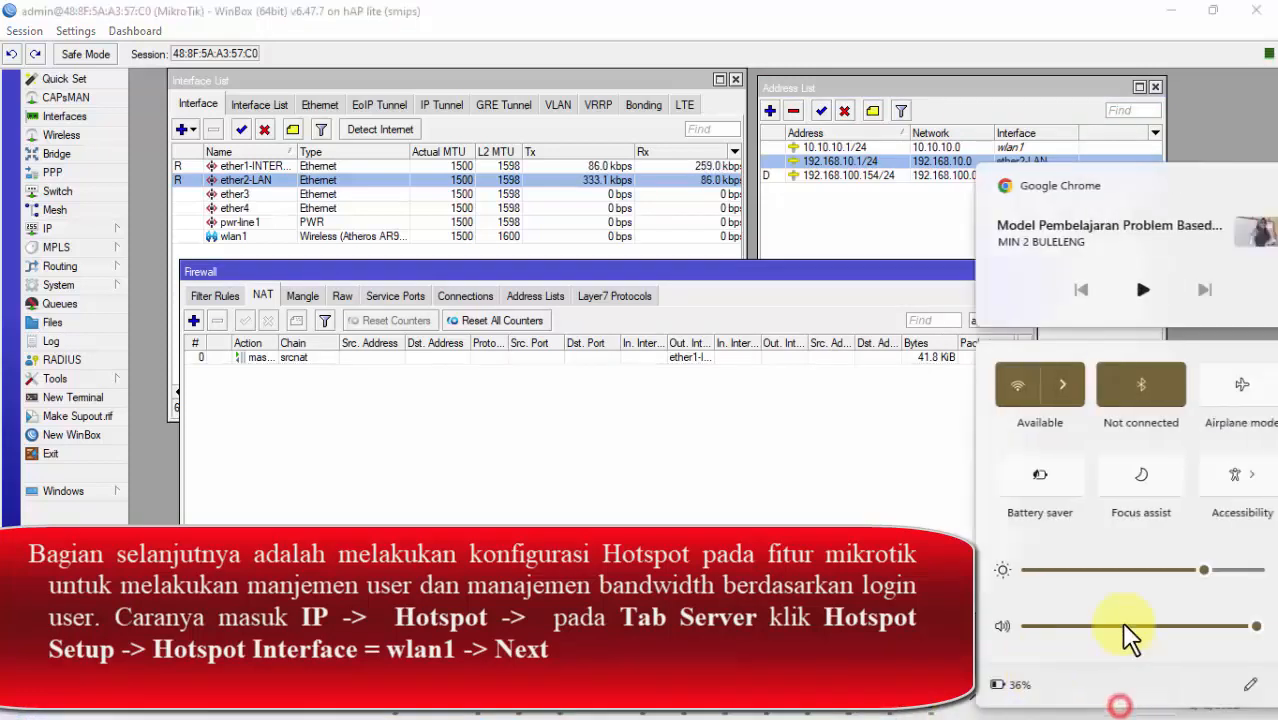
pyautogui.click(1029, 386)
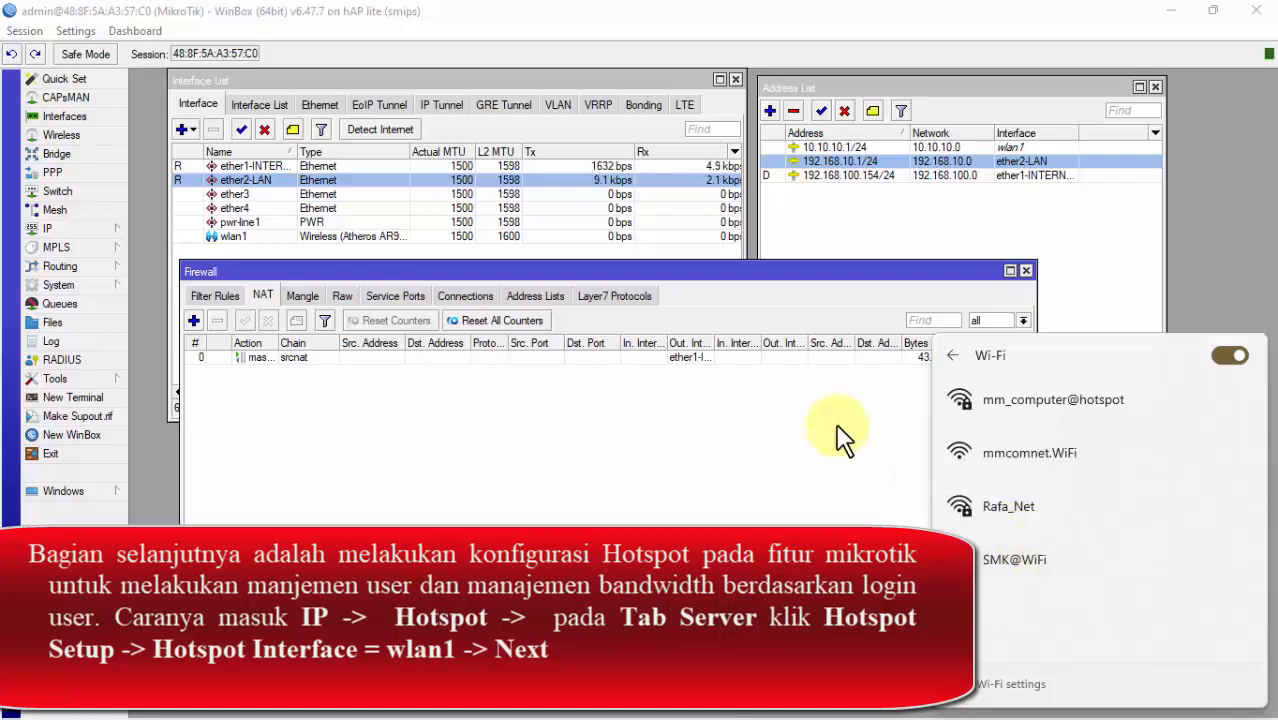
pyautogui.click(507, 483)
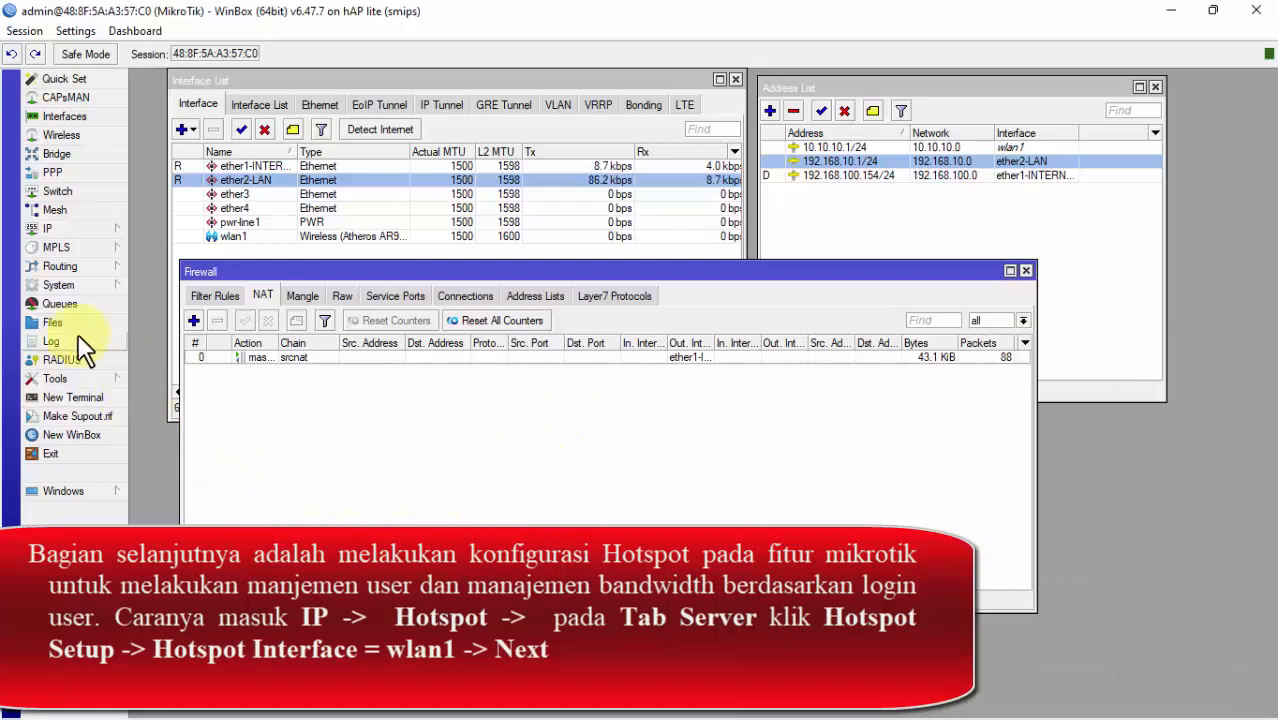
# Step: Launch Hotspot Setup from the IP > Hotspot Servers list
pyautogui.click(94, 228)
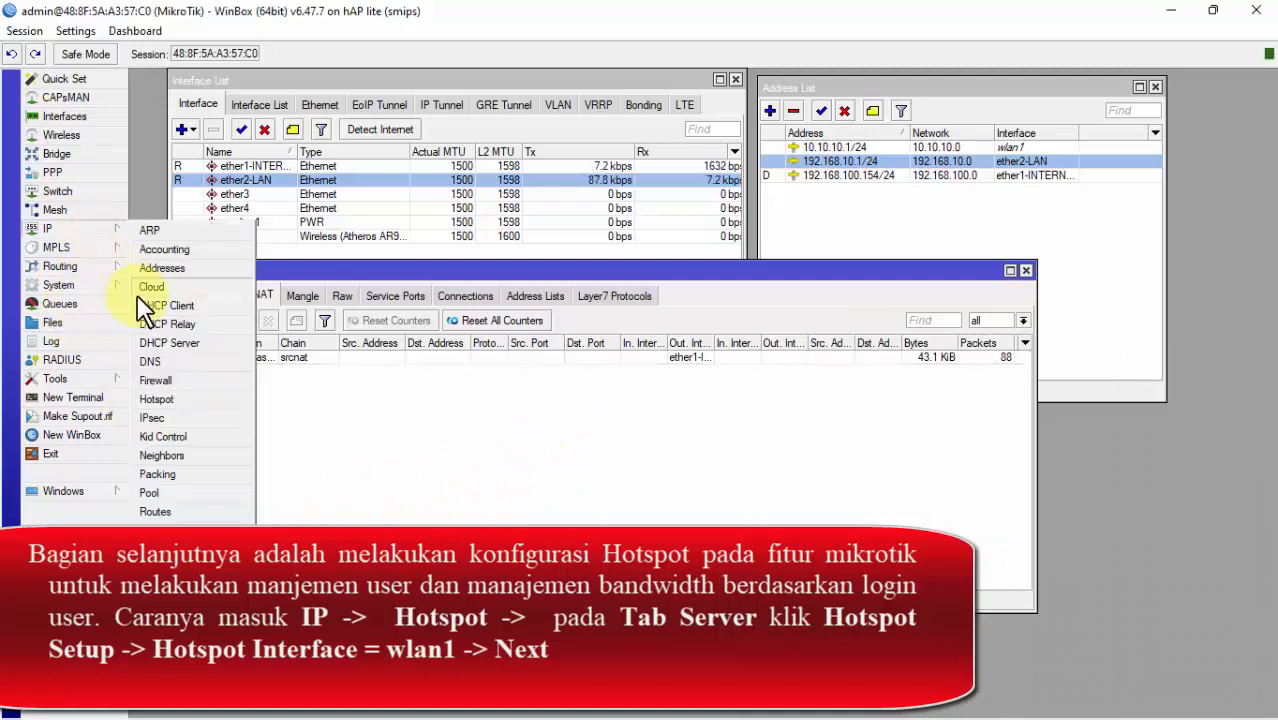
pyautogui.click(168, 399)
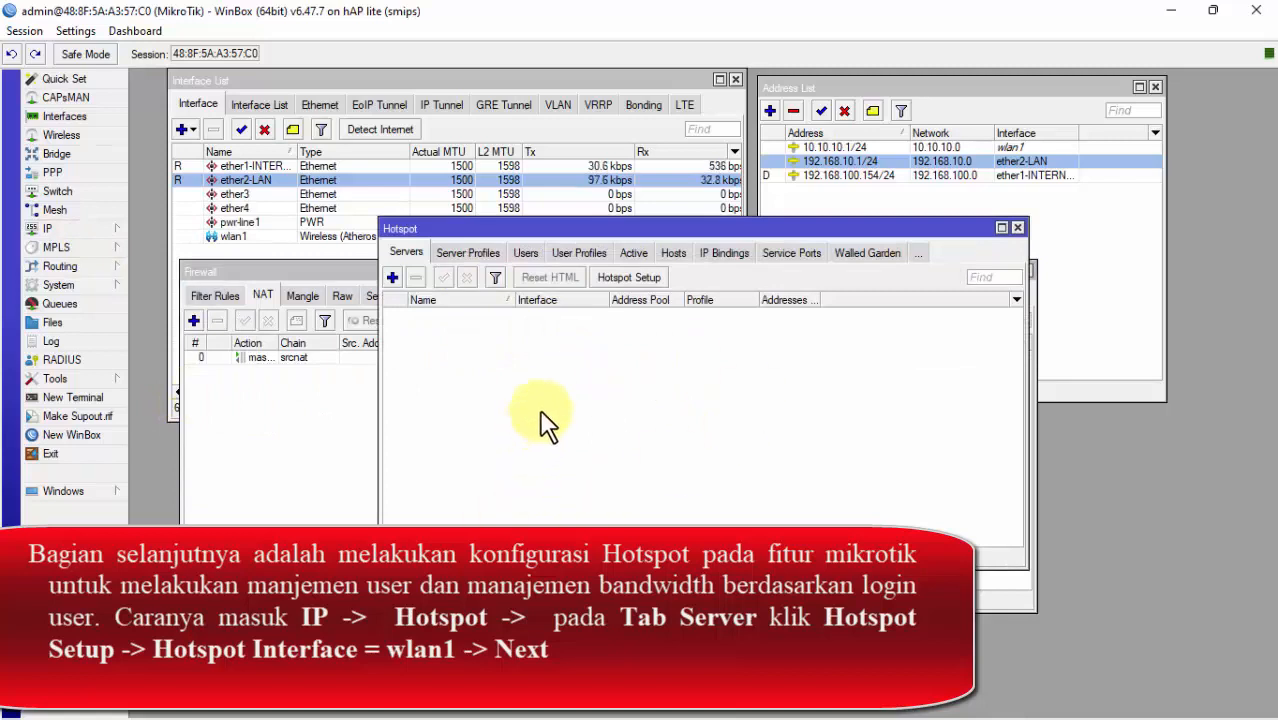
pyautogui.click(406, 252)
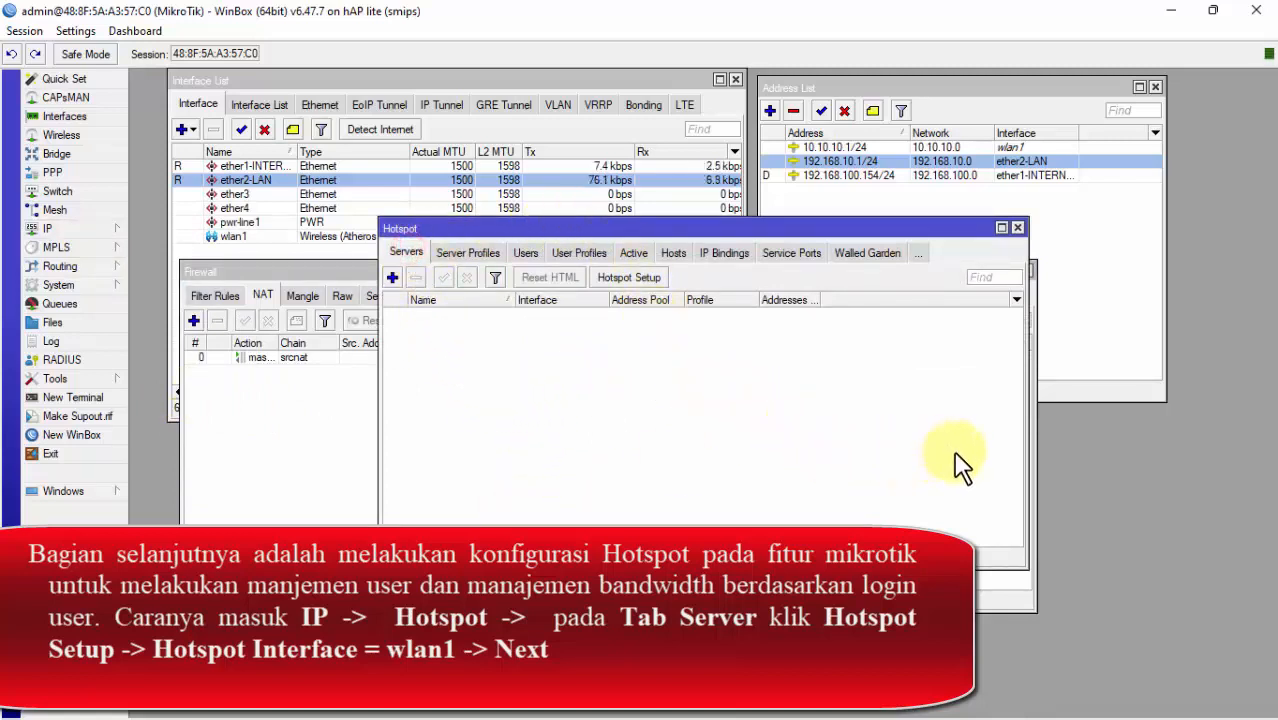
pyautogui.click(657, 283)
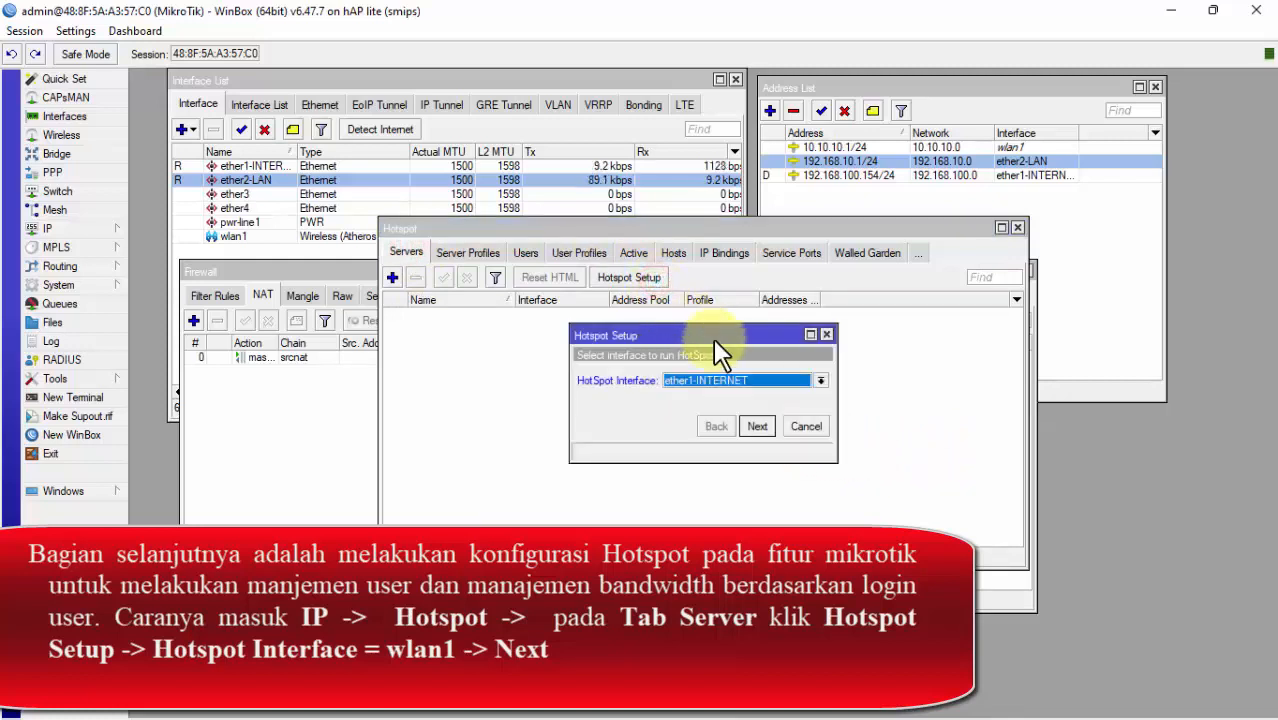
pyautogui.moveTo(713, 338); pyautogui.dragTo(595, 312)
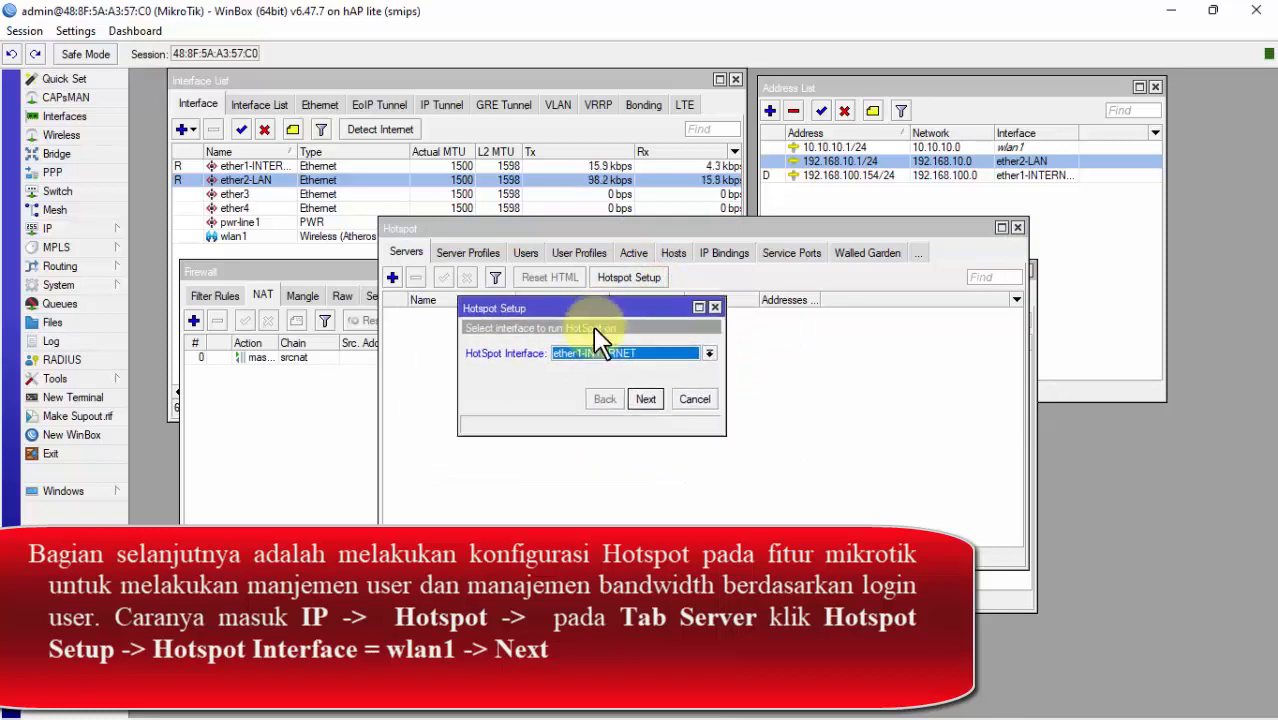
# Step: Choose wlan1 as the hotspot interface and advance to the 10.10.10.1/24 address step
pyautogui.click(710, 352)
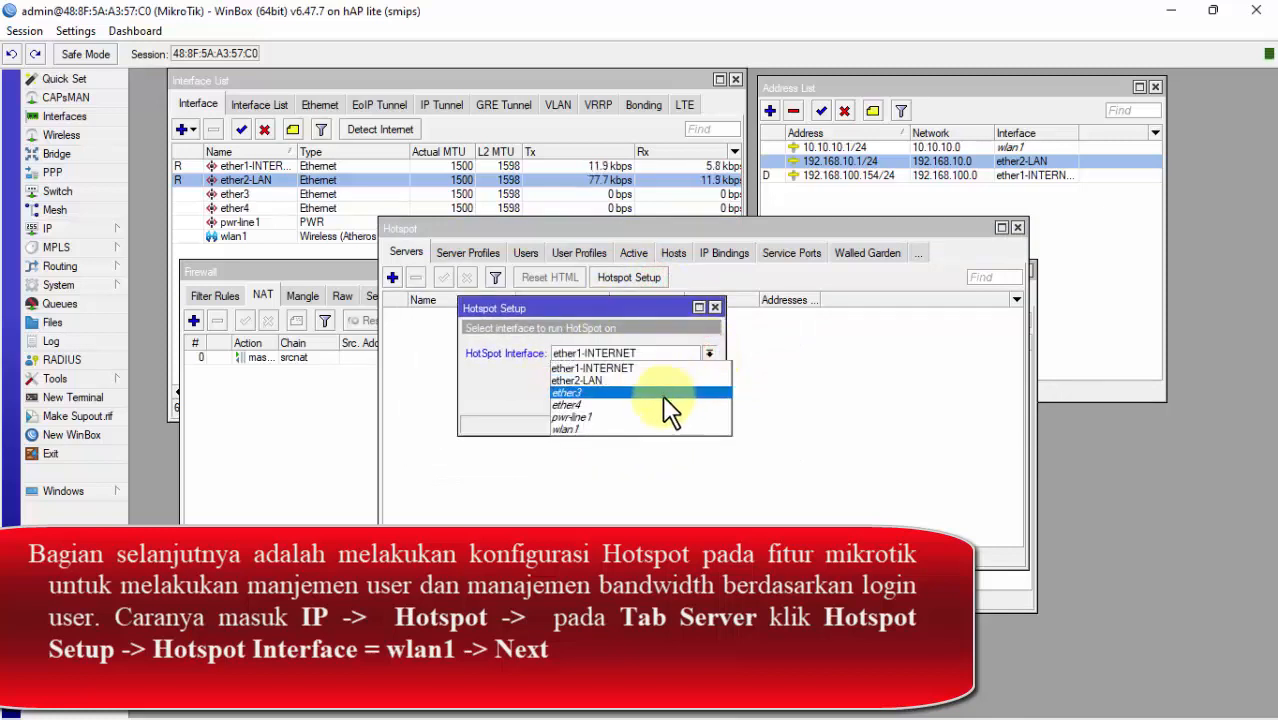
pyautogui.click(597, 431)
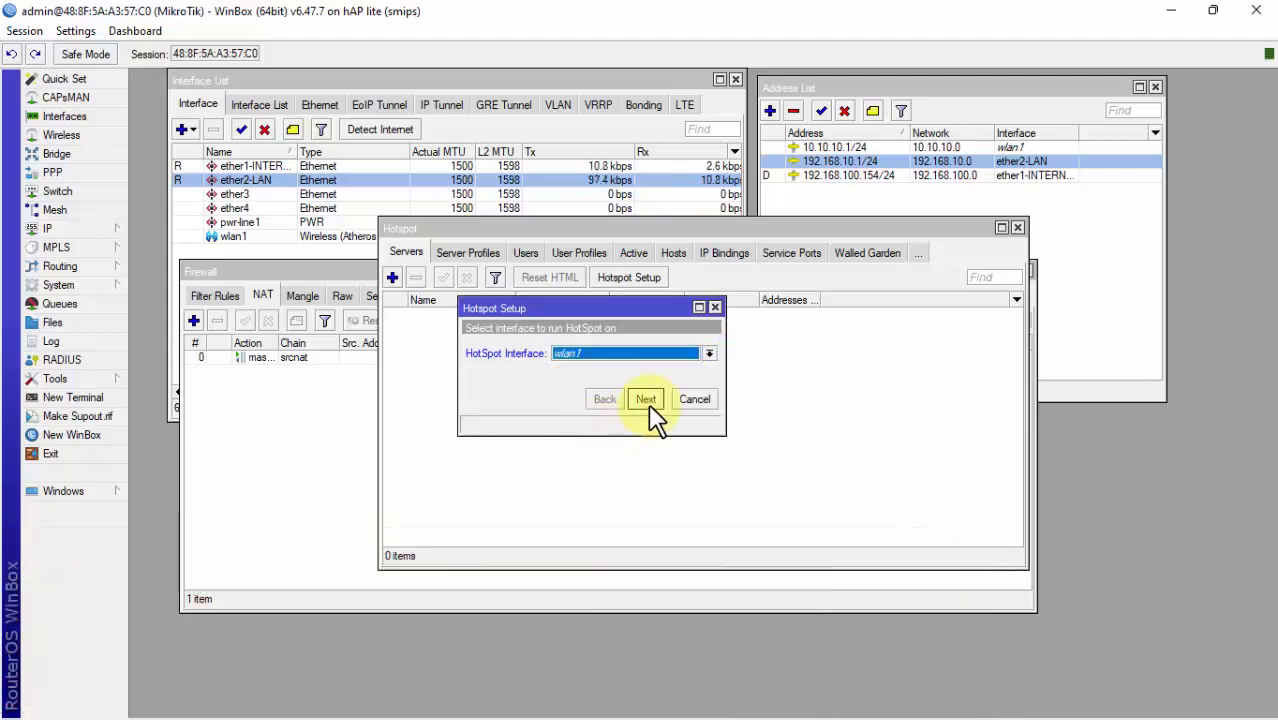
pyautogui.click(648, 402)
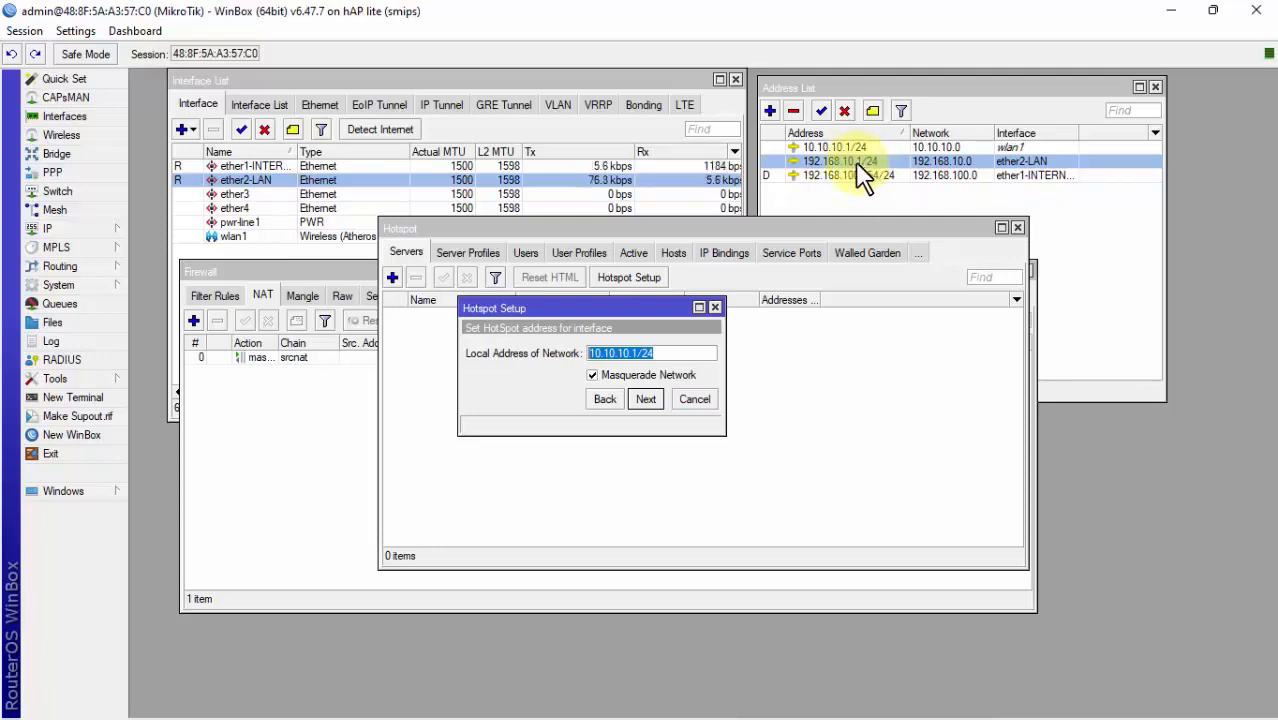
# Step: Keep 10.10.10.1/24 as local address, shorten the pool's end address, and continue
pyautogui.click(645, 400)
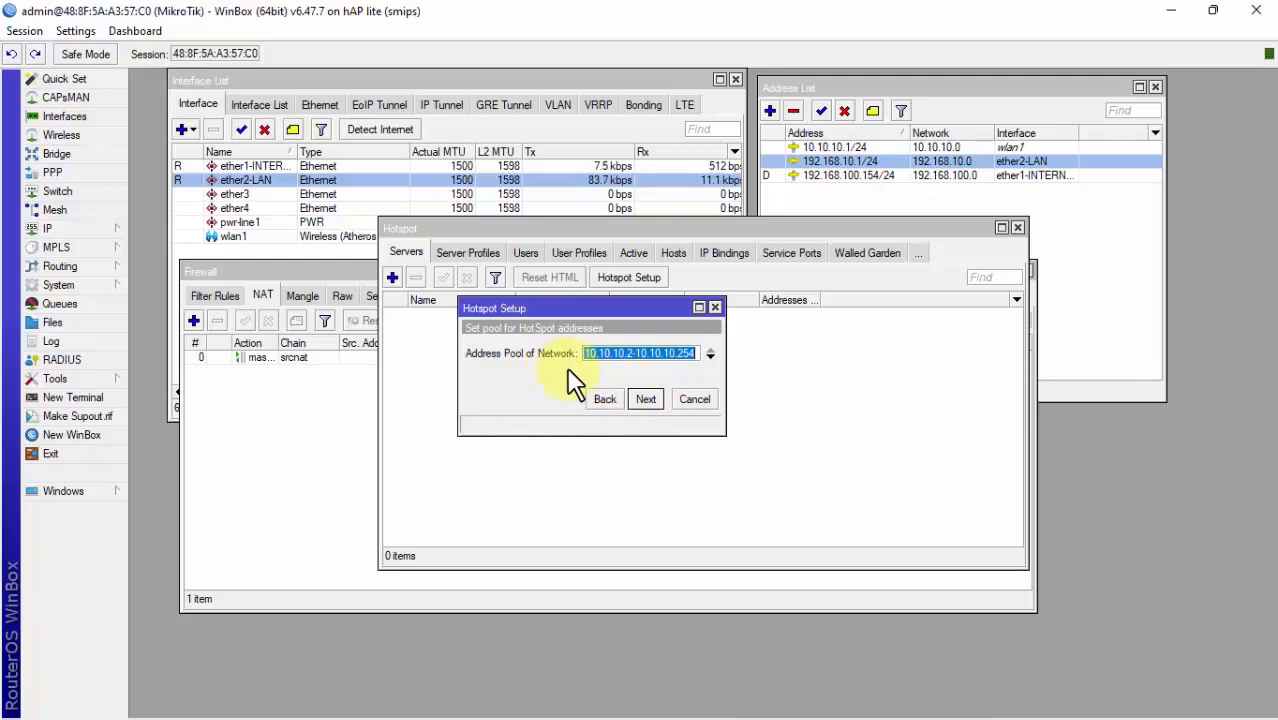
pyautogui.click(648, 352)
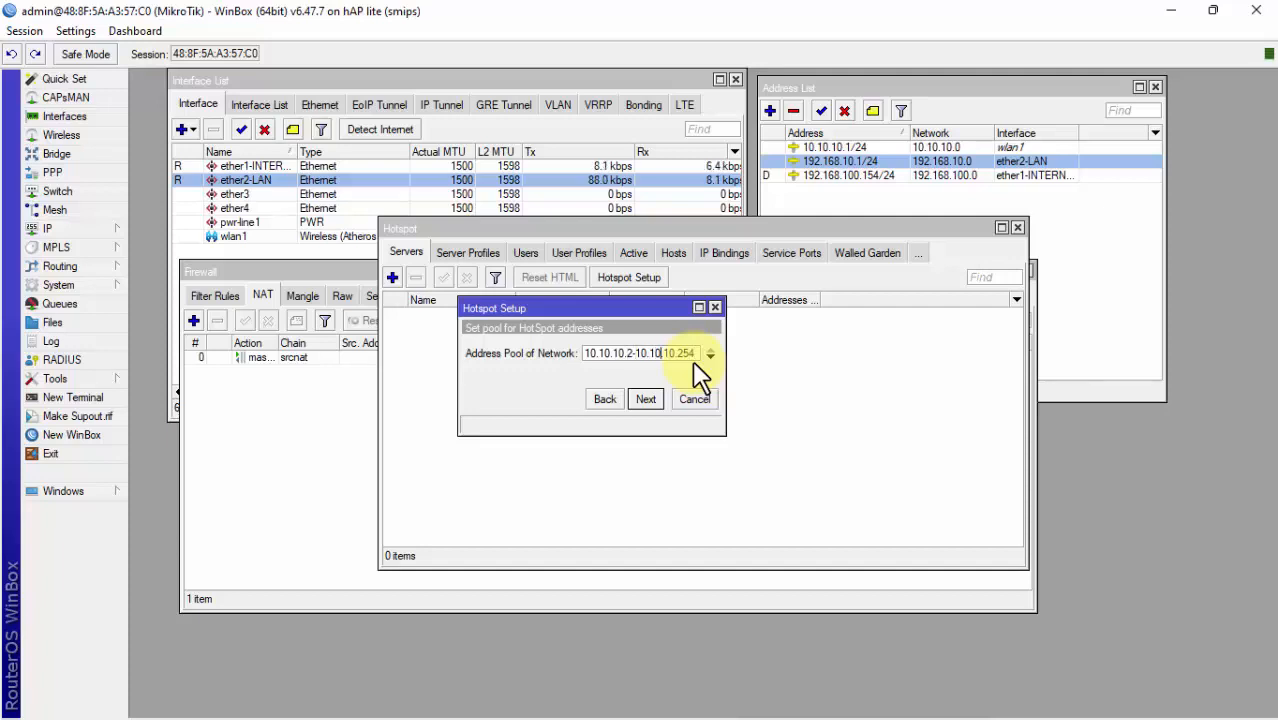
pyautogui.press('Left')
pyautogui.press('Left')
pyautogui.press('Left')
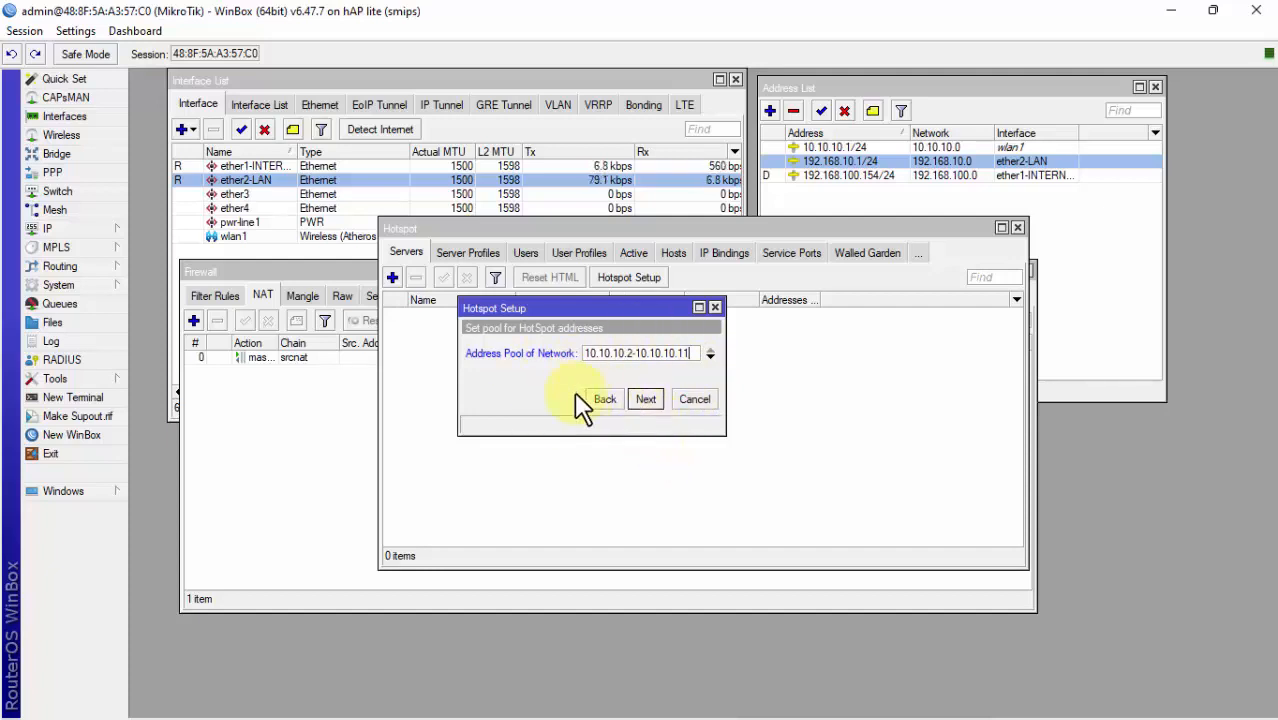
pyautogui.click(655, 400)
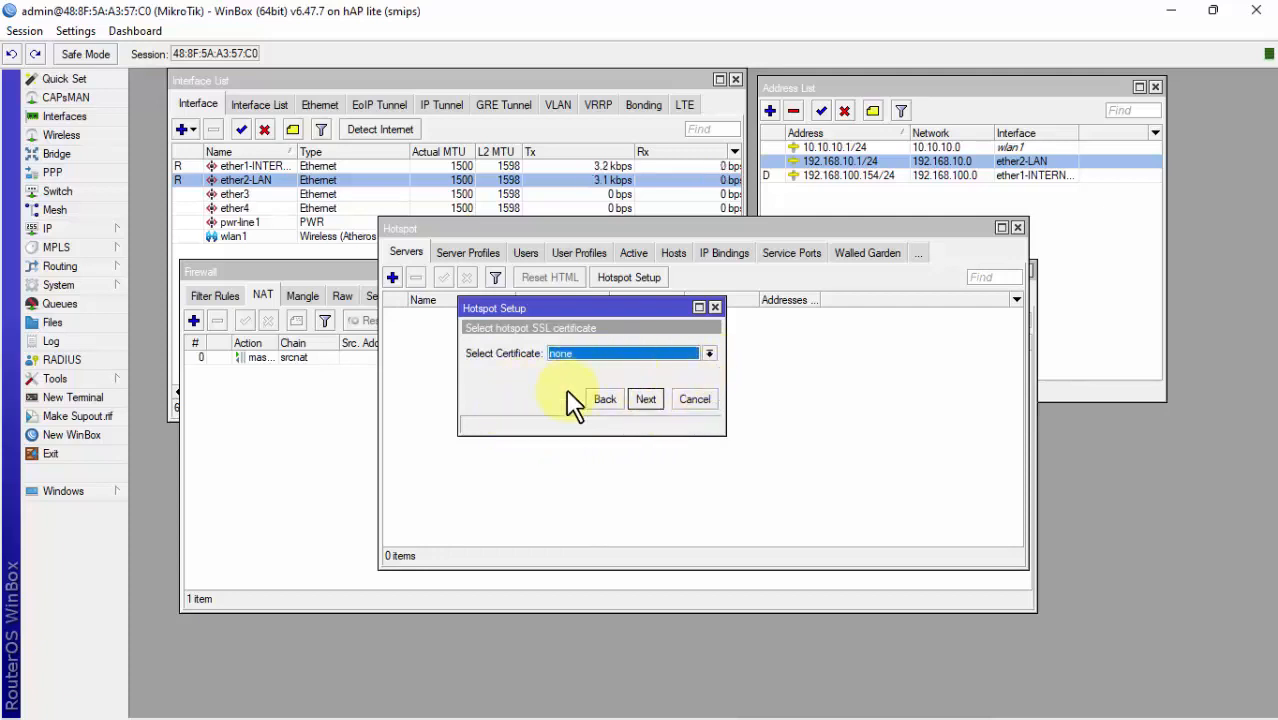
# Step: Keep no SSL certificate and SMTP 0.0.0.0, and set the DNS server to 8.8.8.8
pyautogui.click(648, 400)
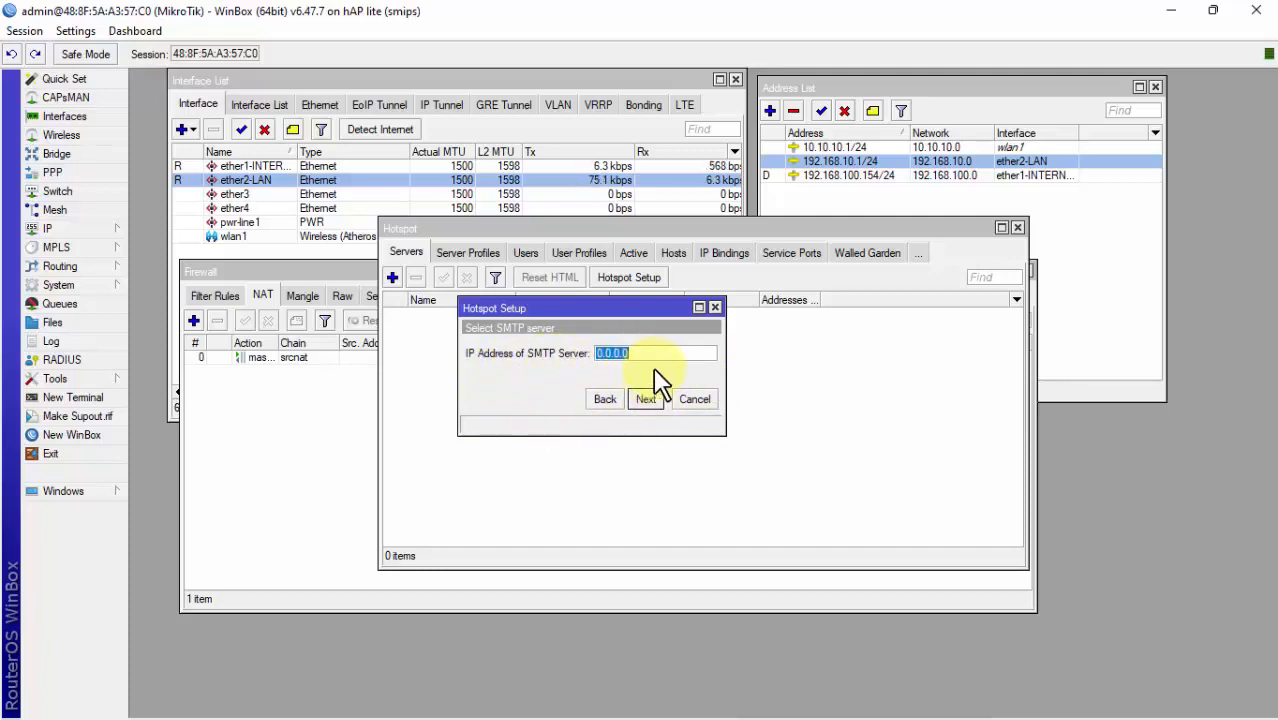
pyautogui.click(661, 401)
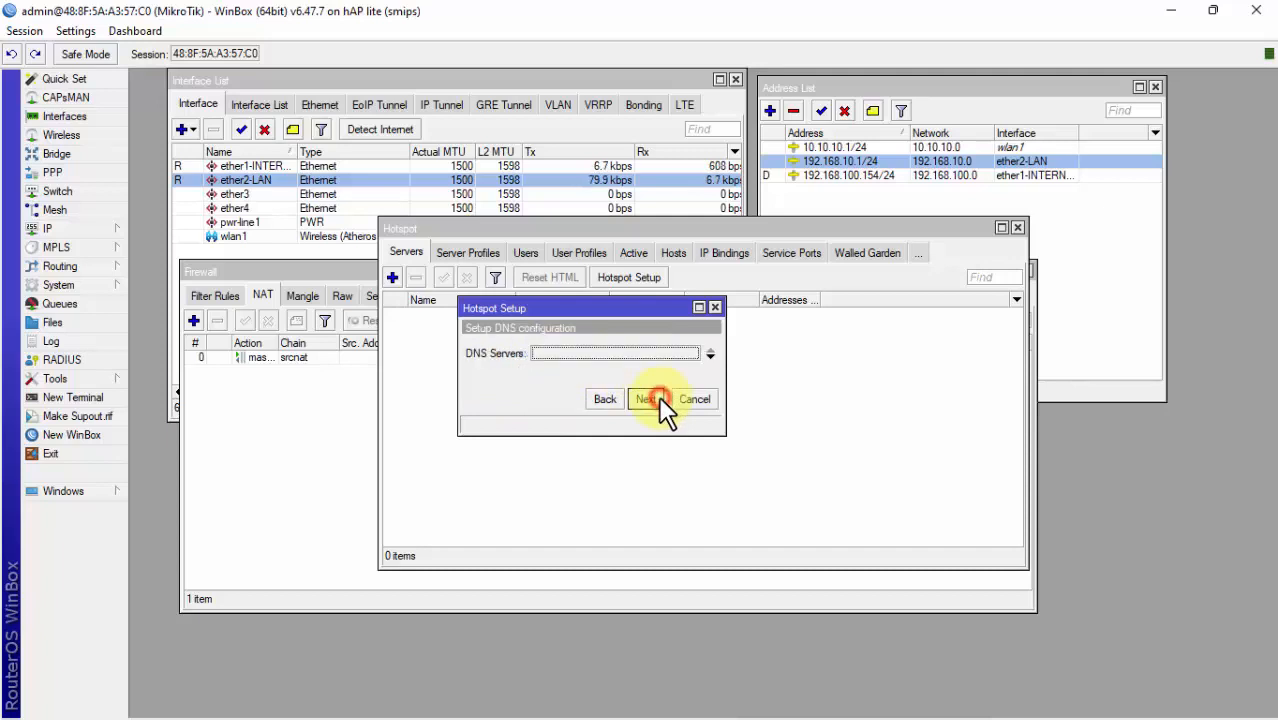
pyautogui.click(585, 355)
pyautogui.click(566, 380)
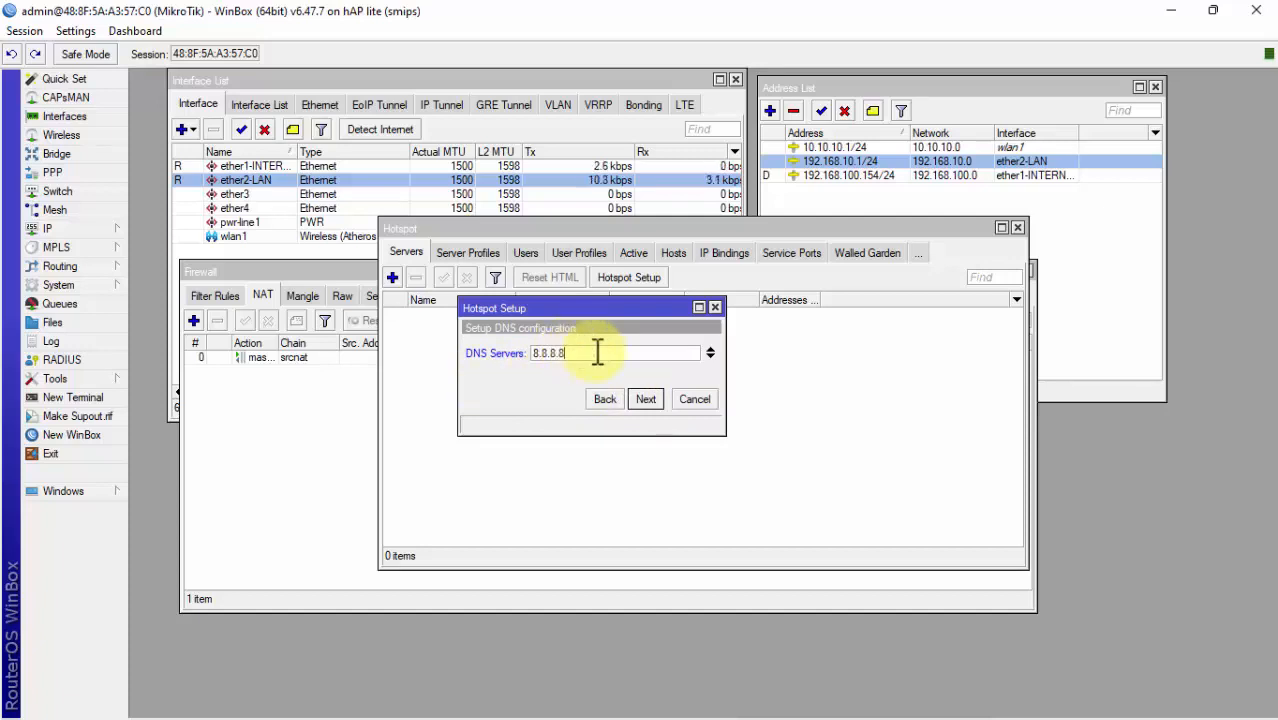
pyautogui.click(648, 401)
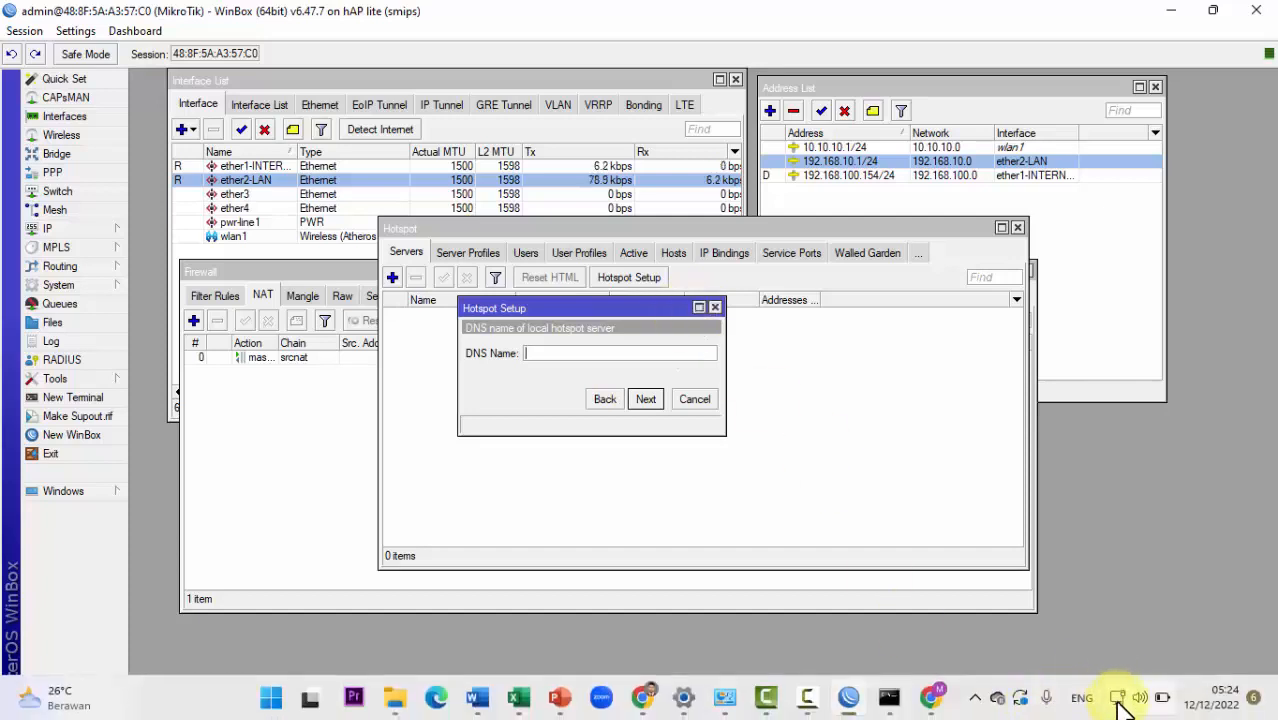
# Step: Check the Windows Wi-Fi network list, then return to the Hotspot Setup wizard
pyautogui.click(1120, 708)
pyautogui.click(1020, 400)
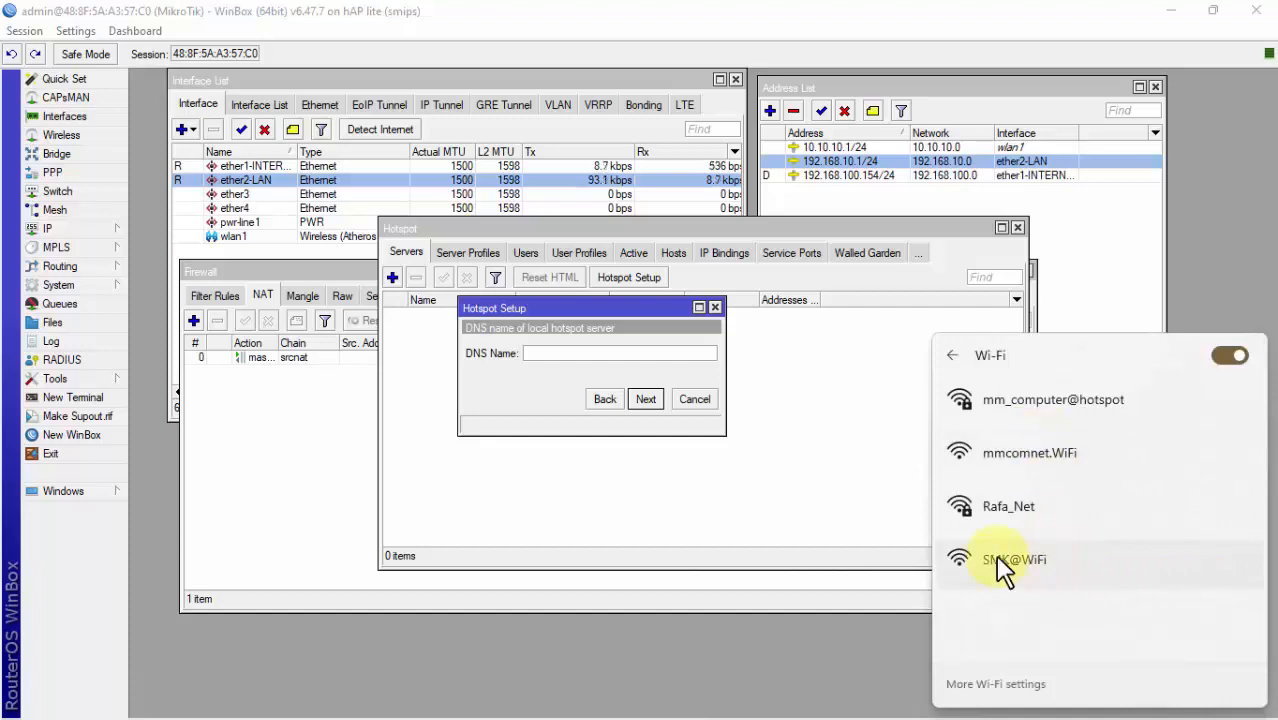
pyautogui.click(571, 357)
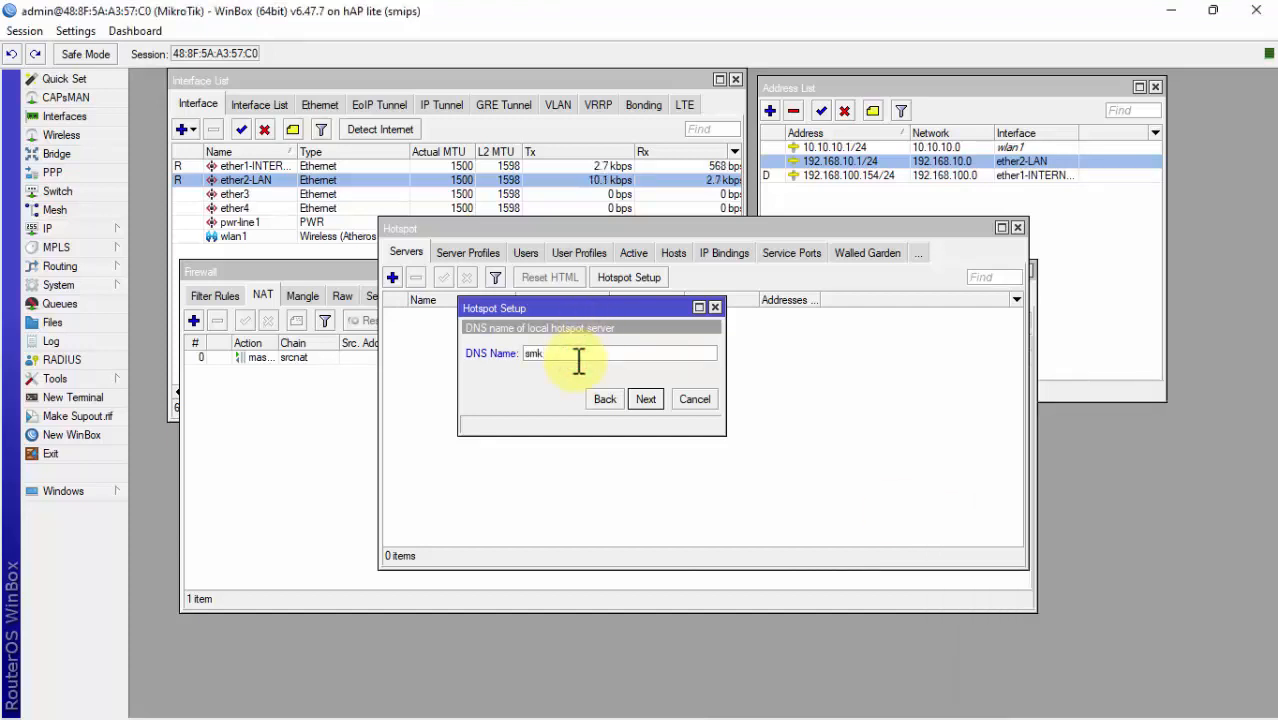
# Step: Enter smkhebatwifi.net as the local hotspot DNS name
pyautogui.write('smkwif')
pyautogui.write('ebatwifi.net')
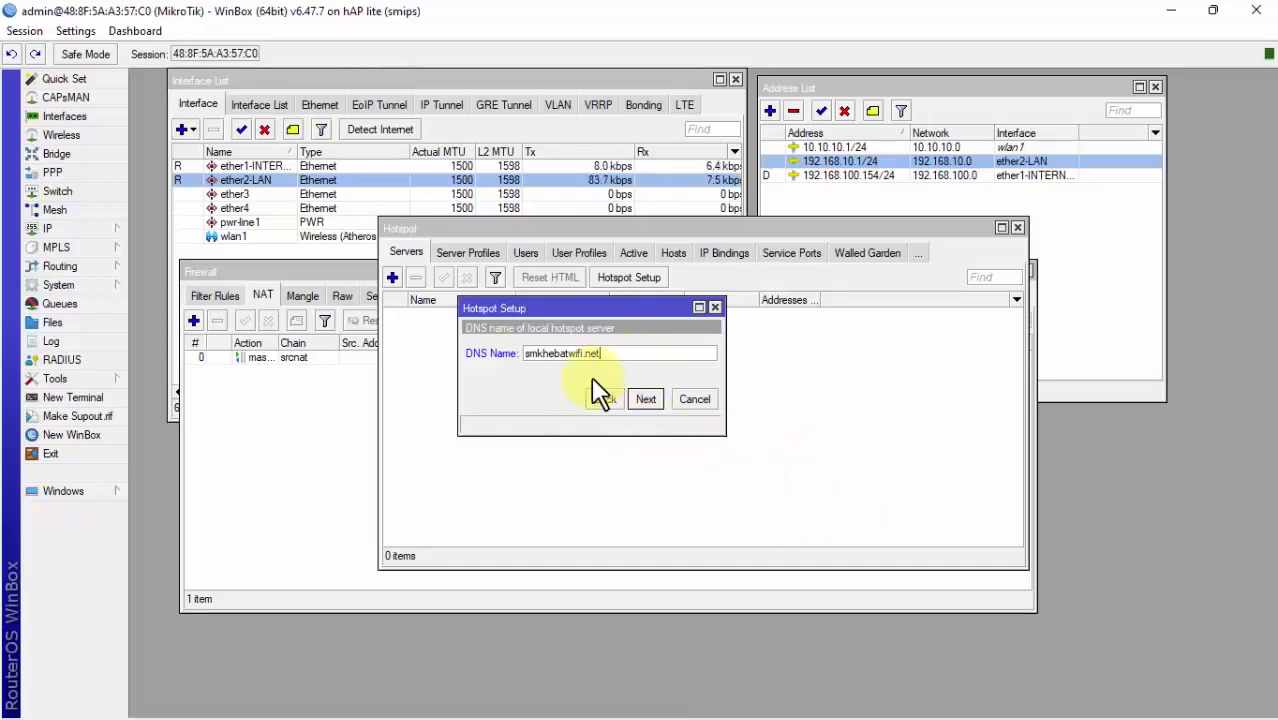
pyautogui.moveTo(619, 350); pyautogui.dragTo(488, 368)
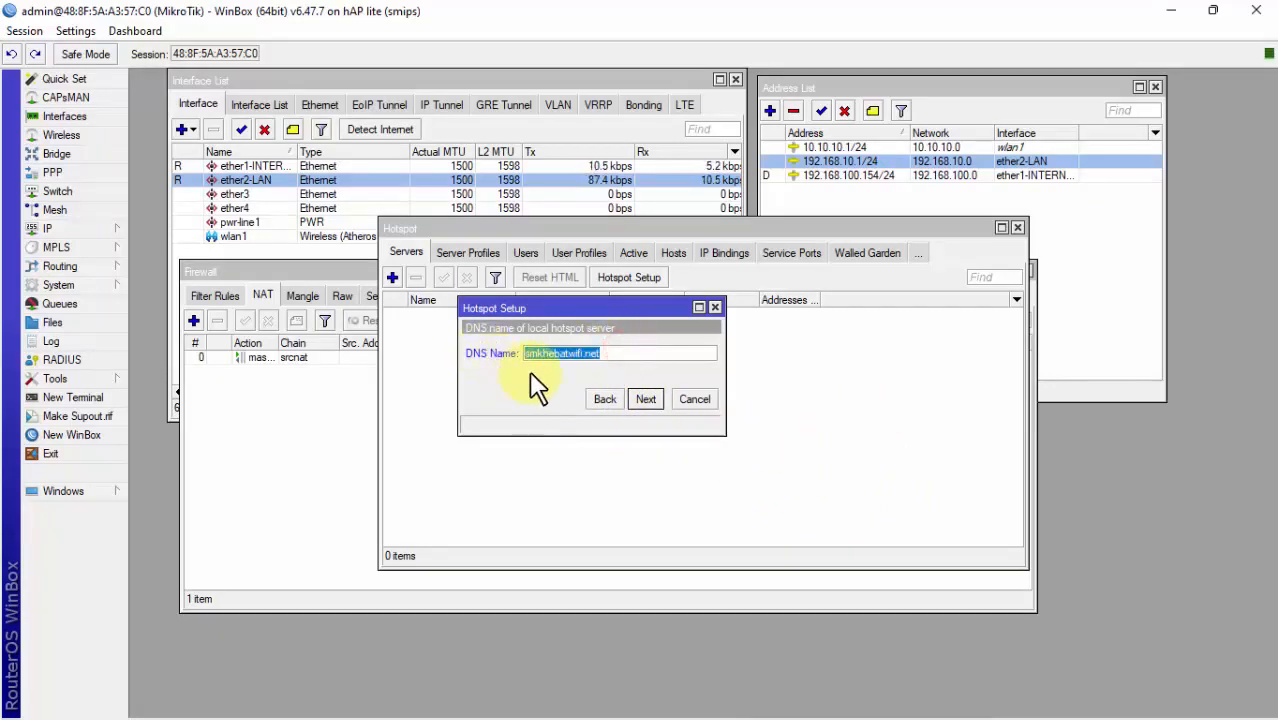
pyautogui.doubleClick(631, 356)
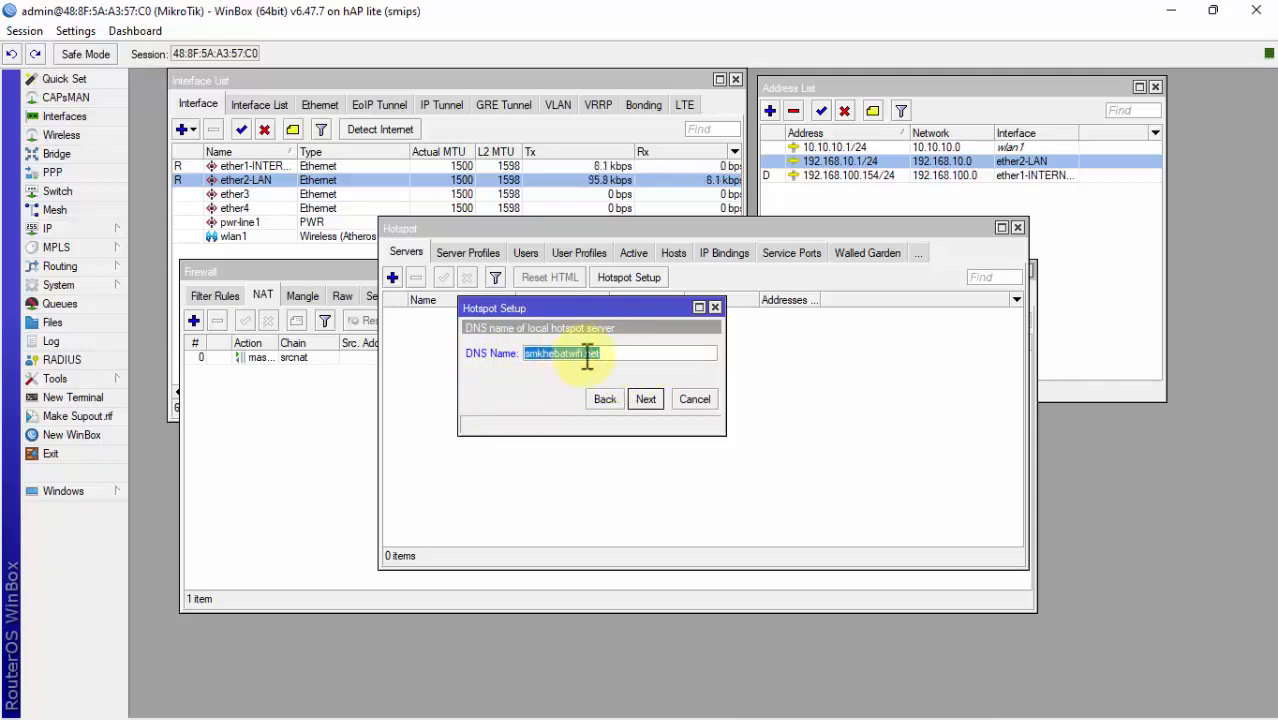
pyautogui.click(586, 356)
pyautogui.moveTo(608, 359); pyautogui.dragTo(519, 378)
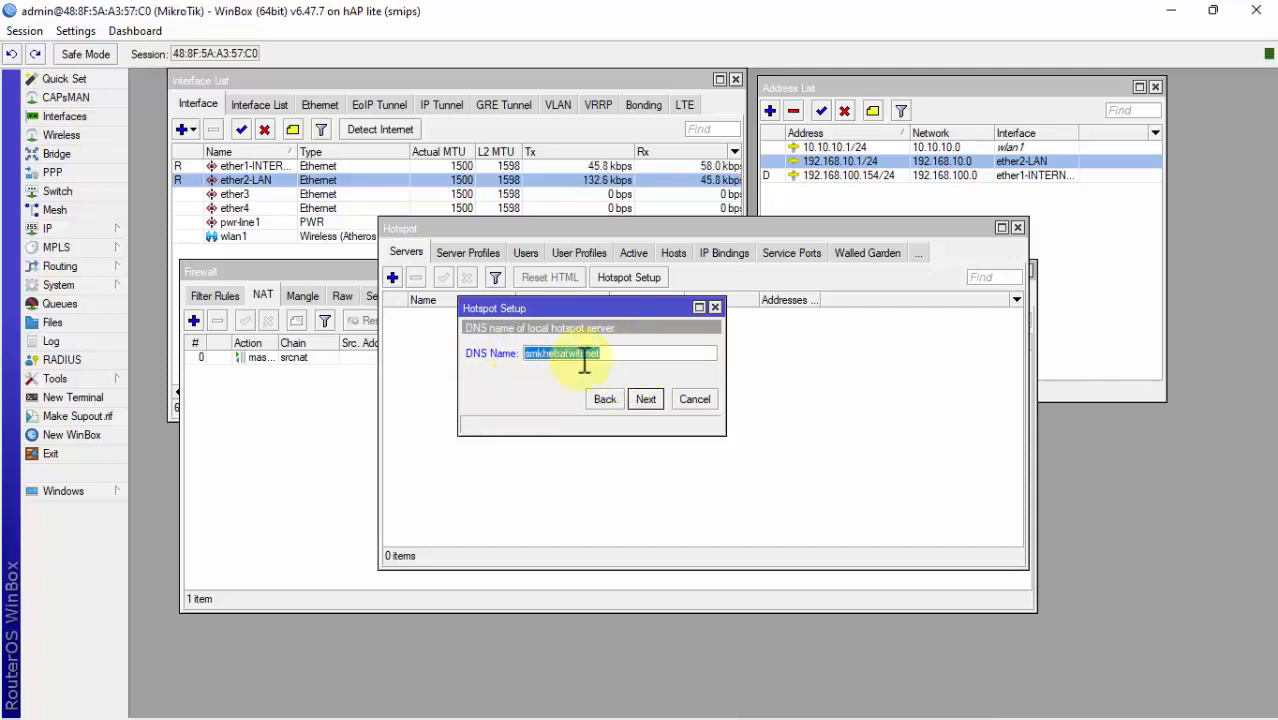
pyautogui.click(650, 349)
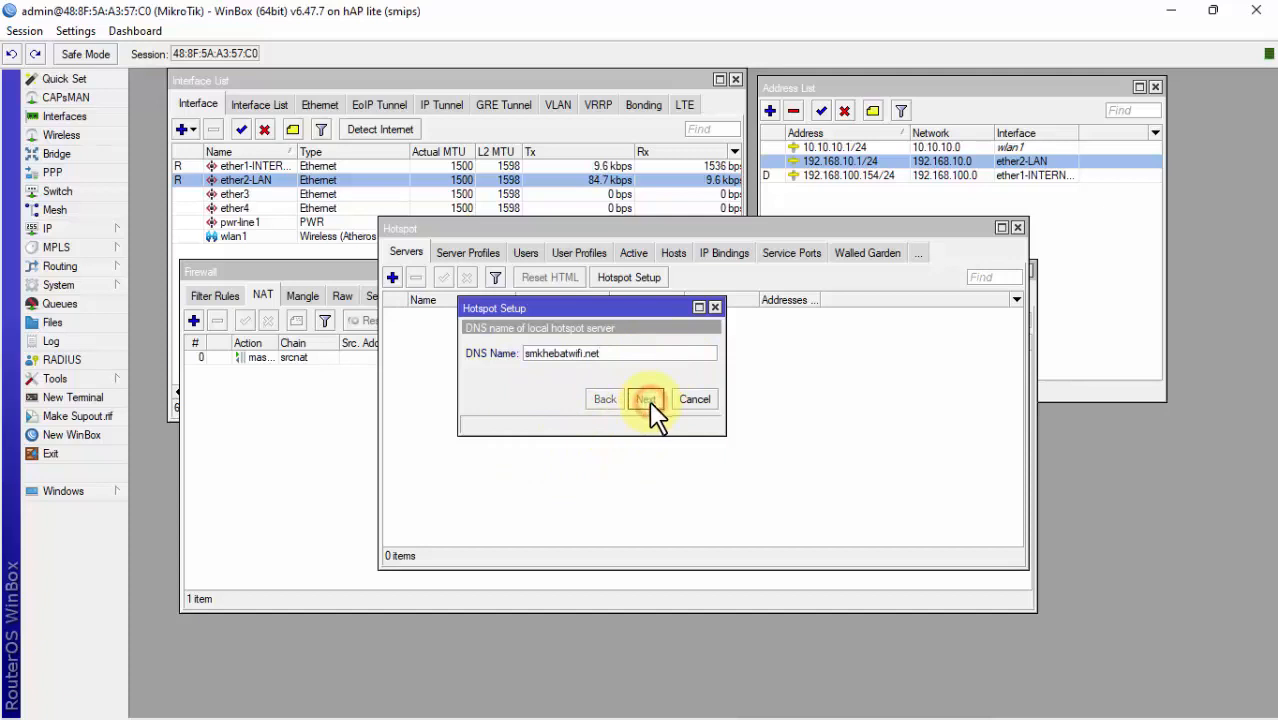
# Step: Advance to the local user step and set the hotspot user's password to 111
pyautogui.click(647, 400)
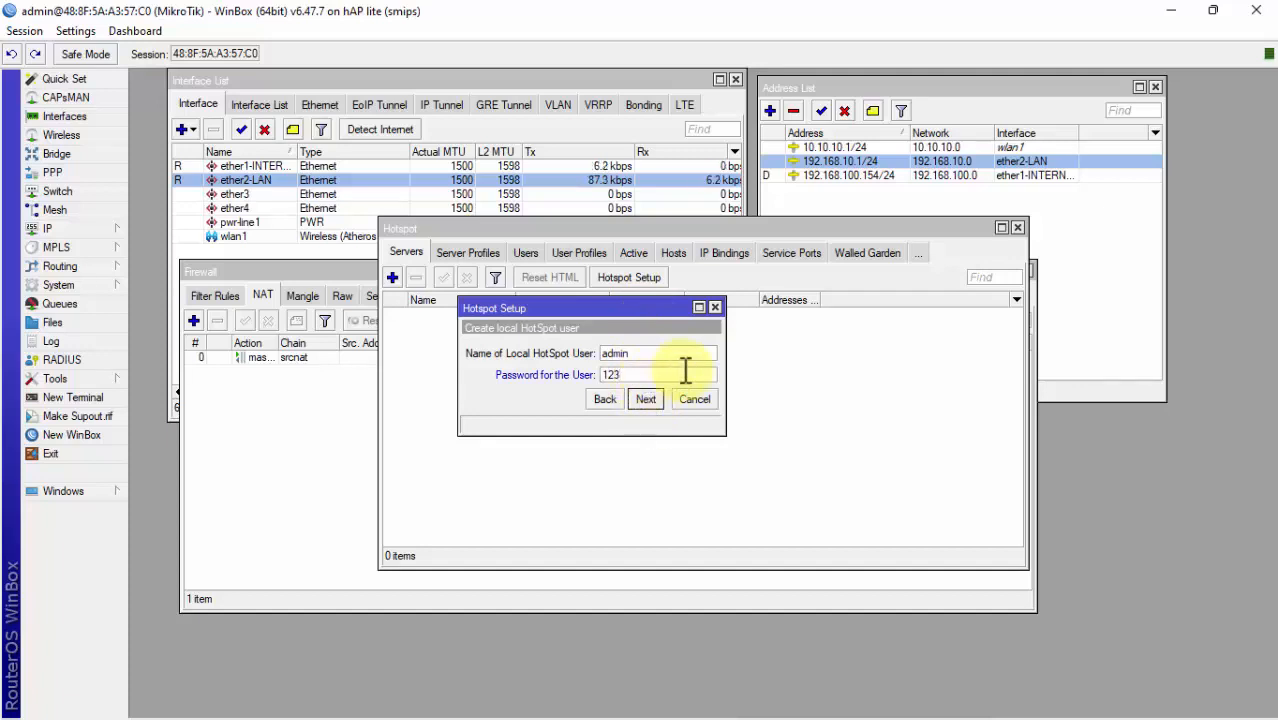
pyautogui.moveTo(690, 375); pyautogui.dragTo(588, 378)
pyautogui.click(76, 31)
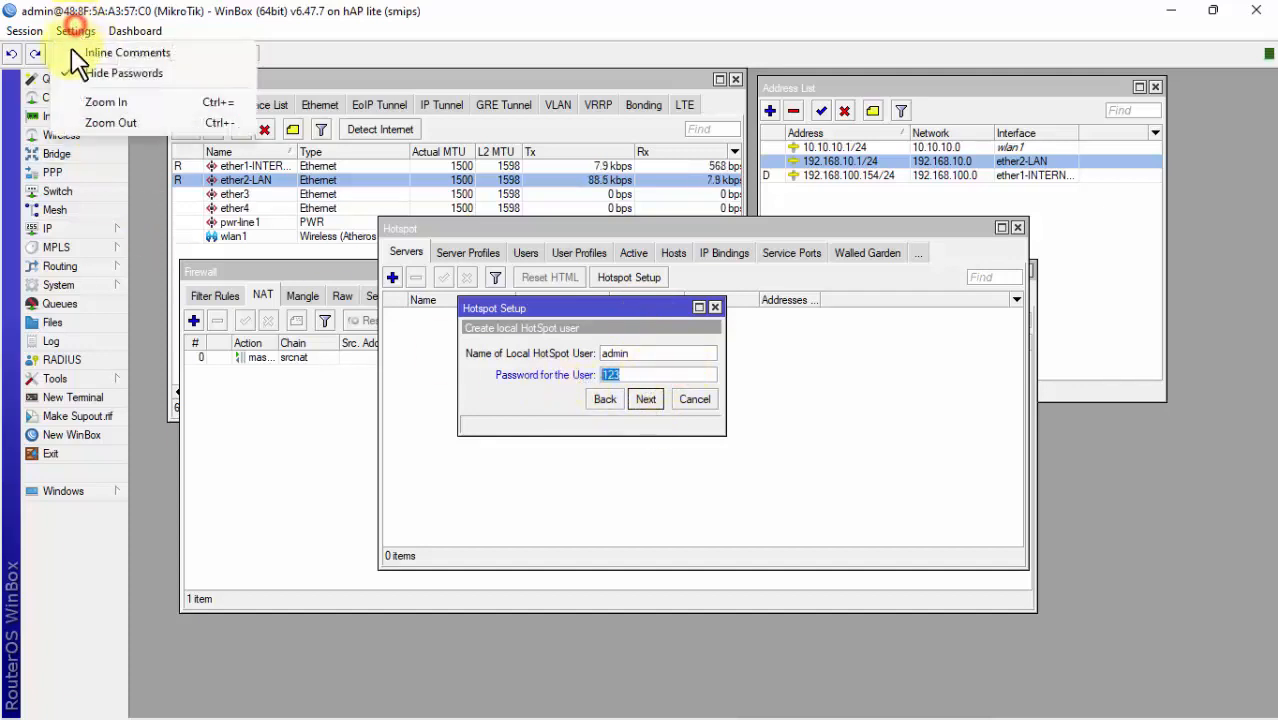
pyautogui.click(95, 73)
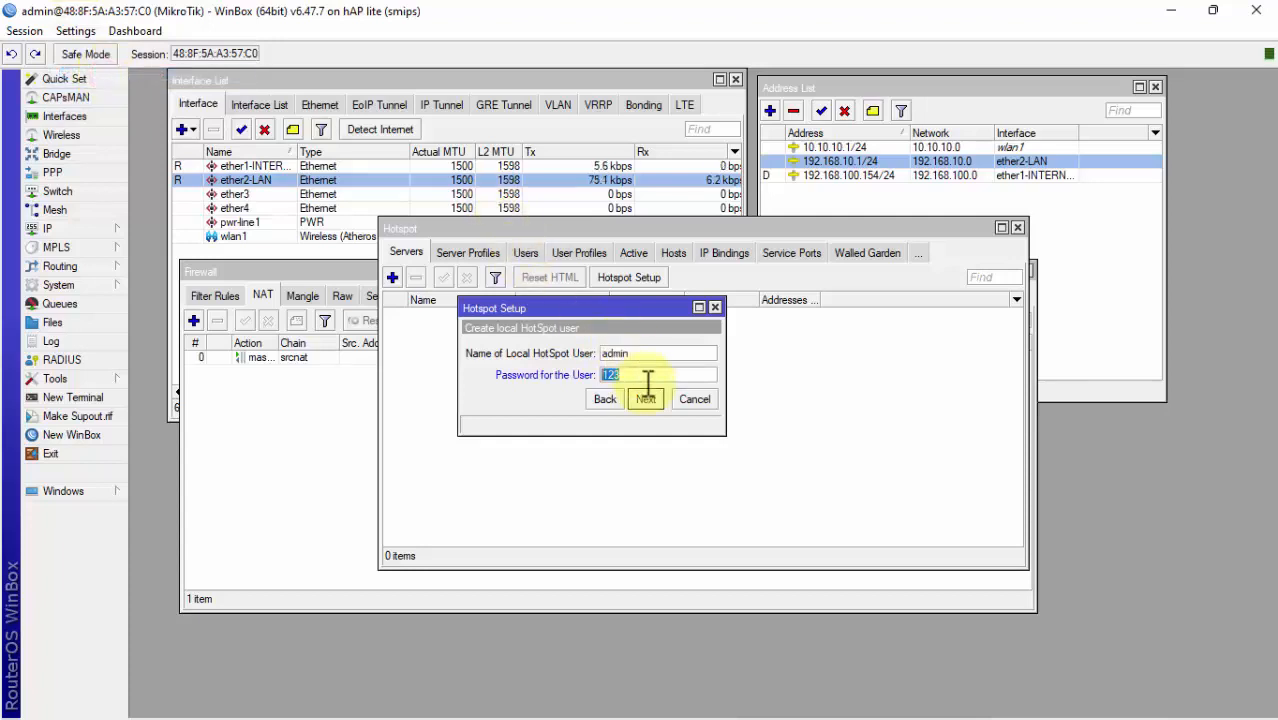
pyautogui.moveTo(641, 373); pyautogui.dragTo(592, 385)
pyautogui.write('11')
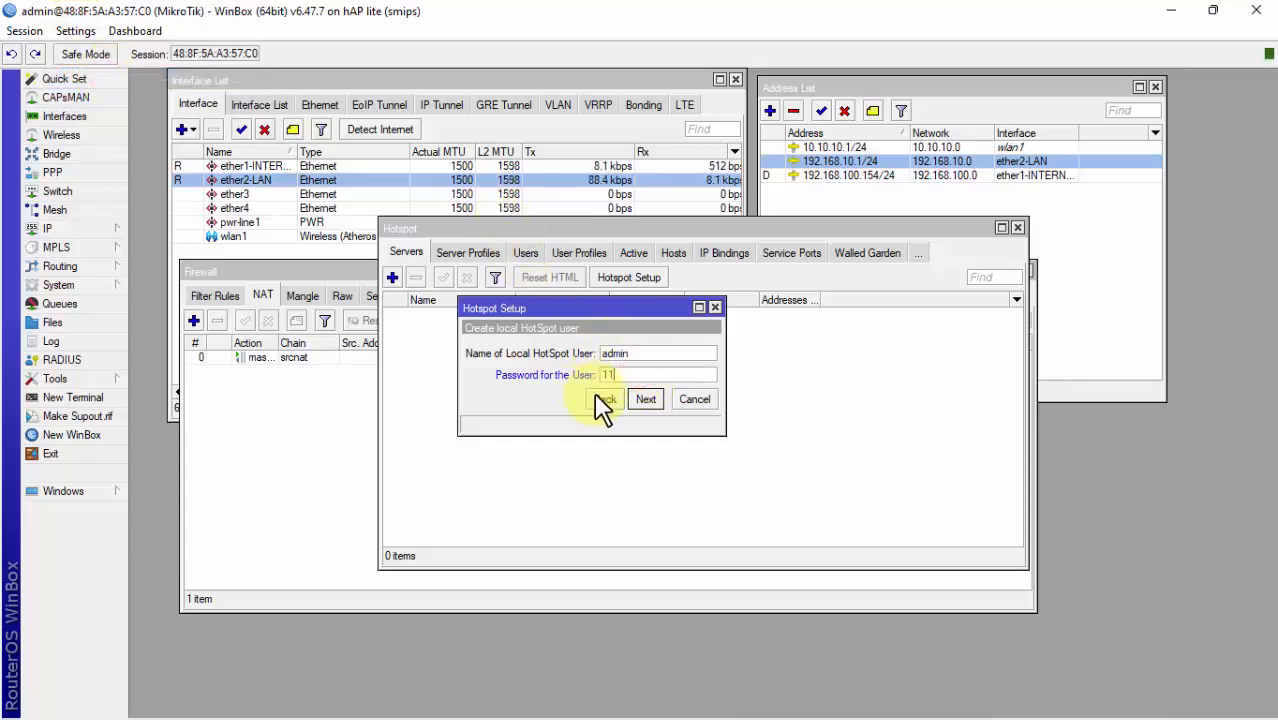
pyautogui.write('1')
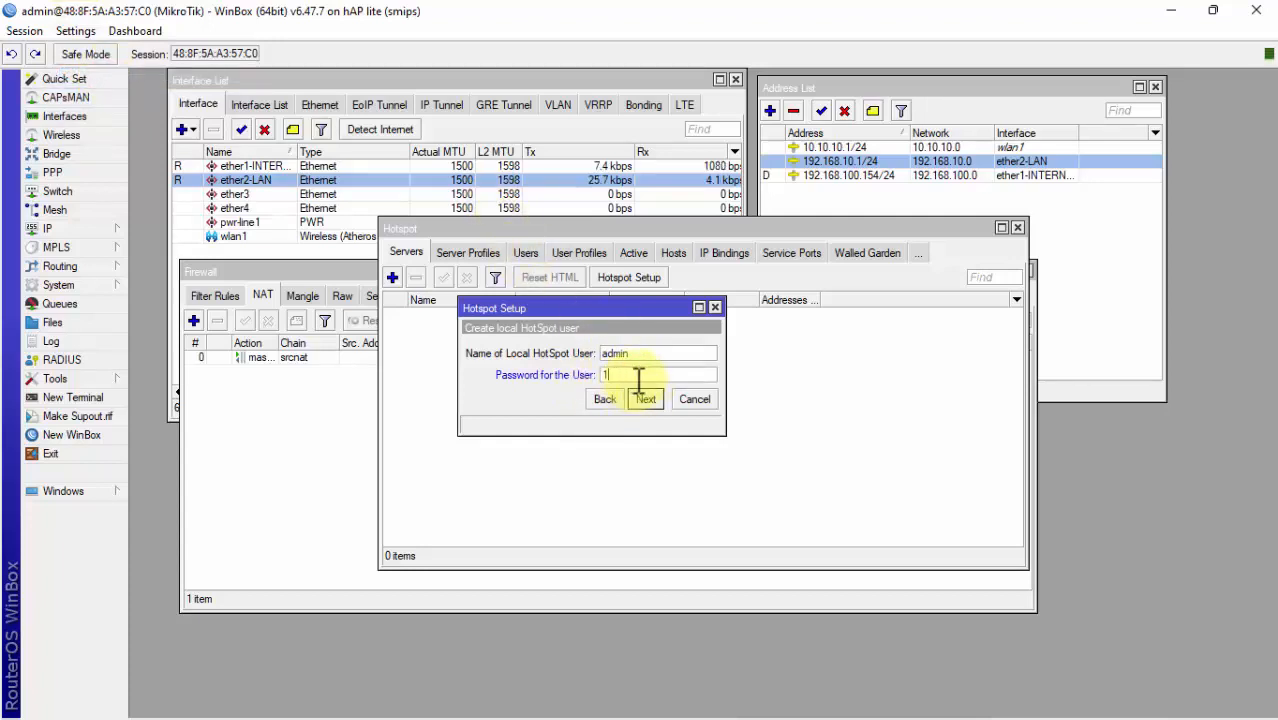
# Step: Toggle password hiding, finish the wizard, and dismiss the setup-completed message
pyautogui.click(70, 31)
pyautogui.click(100, 73)
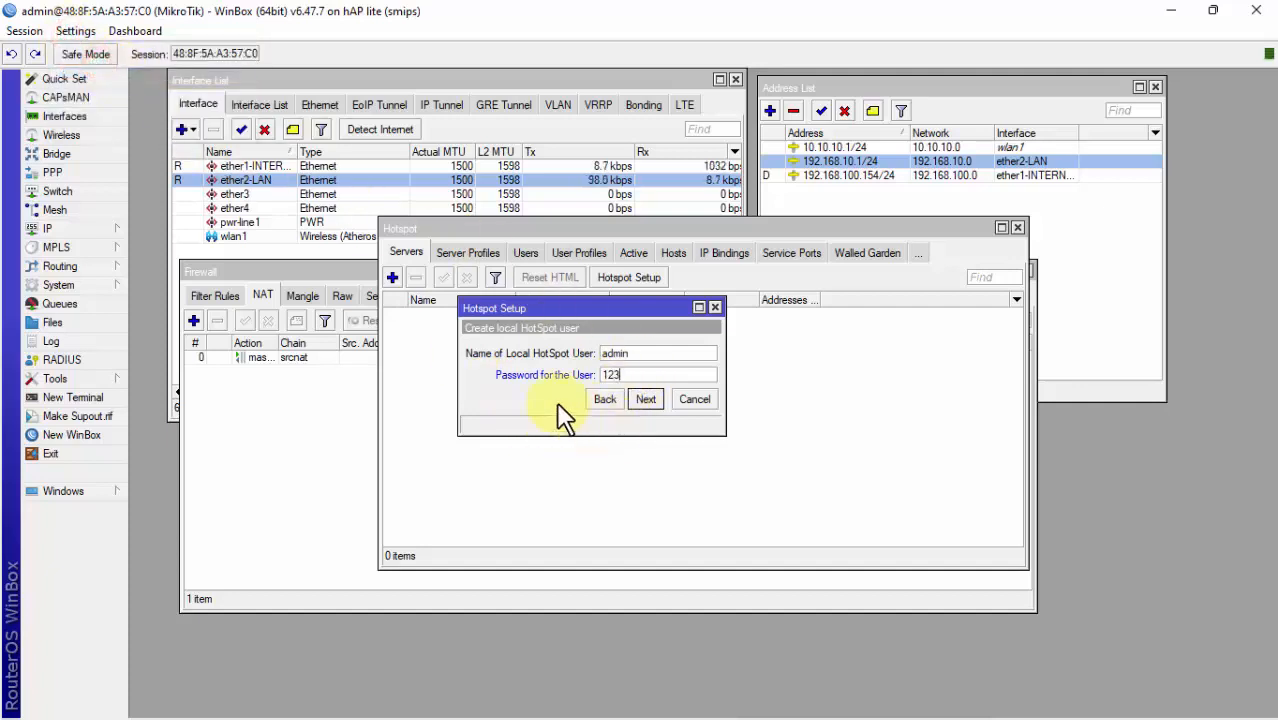
pyautogui.click(556, 404)
pyautogui.click(646, 400)
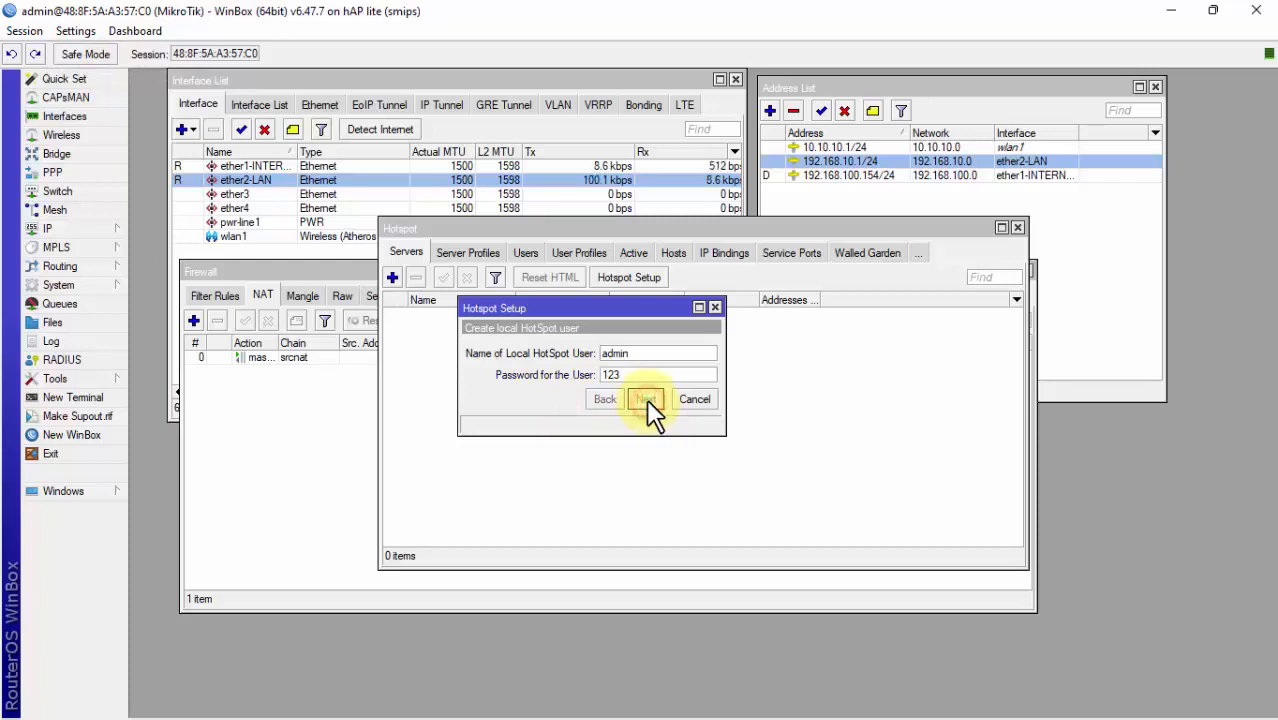
pyautogui.click(707, 382)
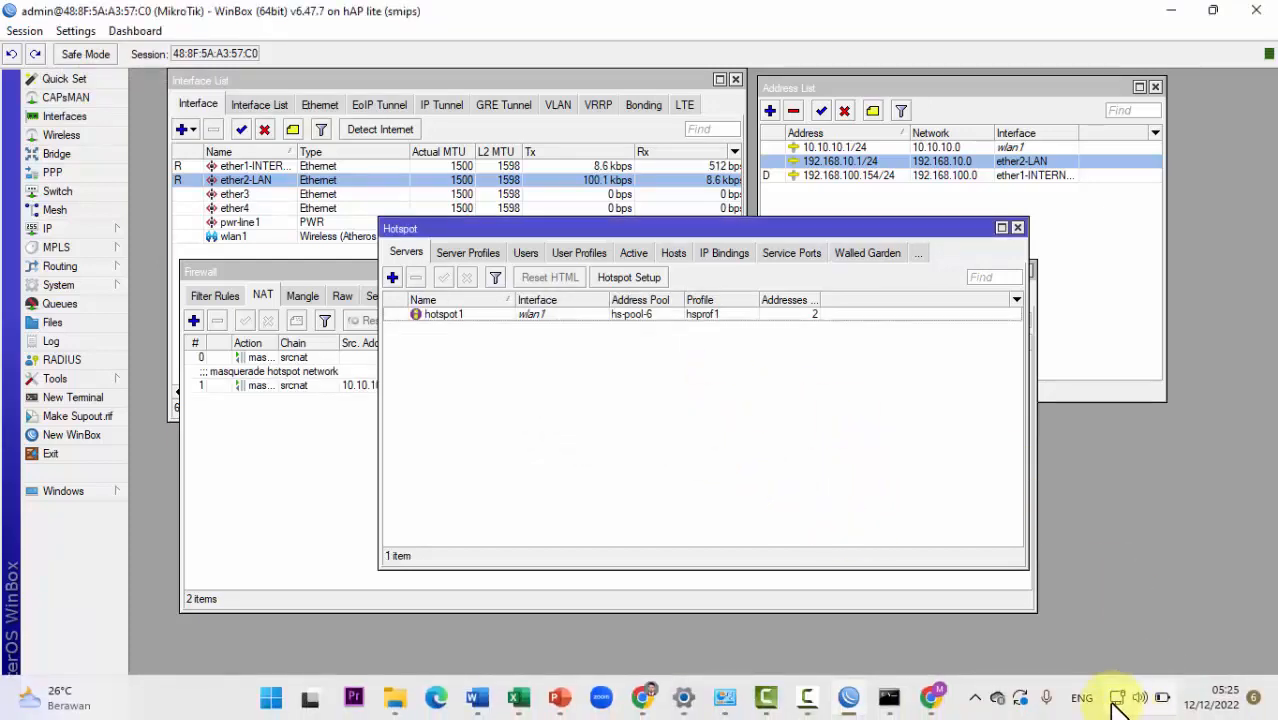
# Step: Bring the Windows Network Connections window to the front
pyautogui.click(1113, 696)
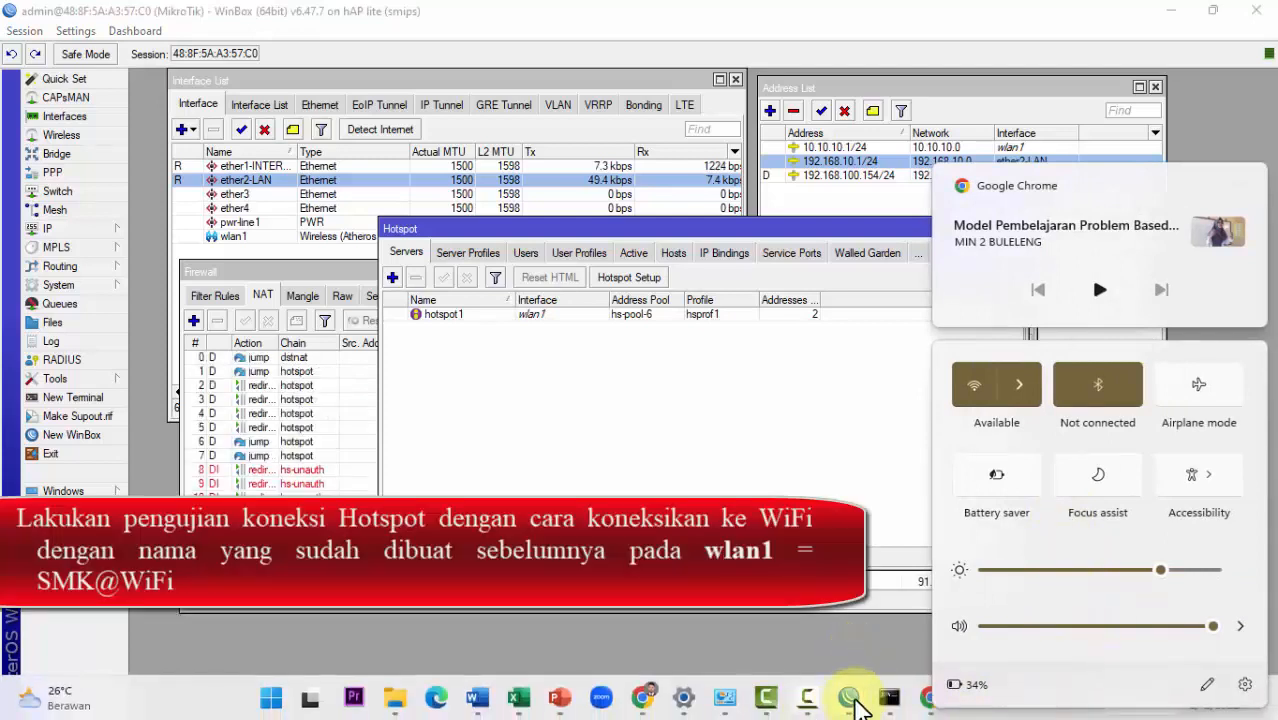
pyautogui.click(722, 472)
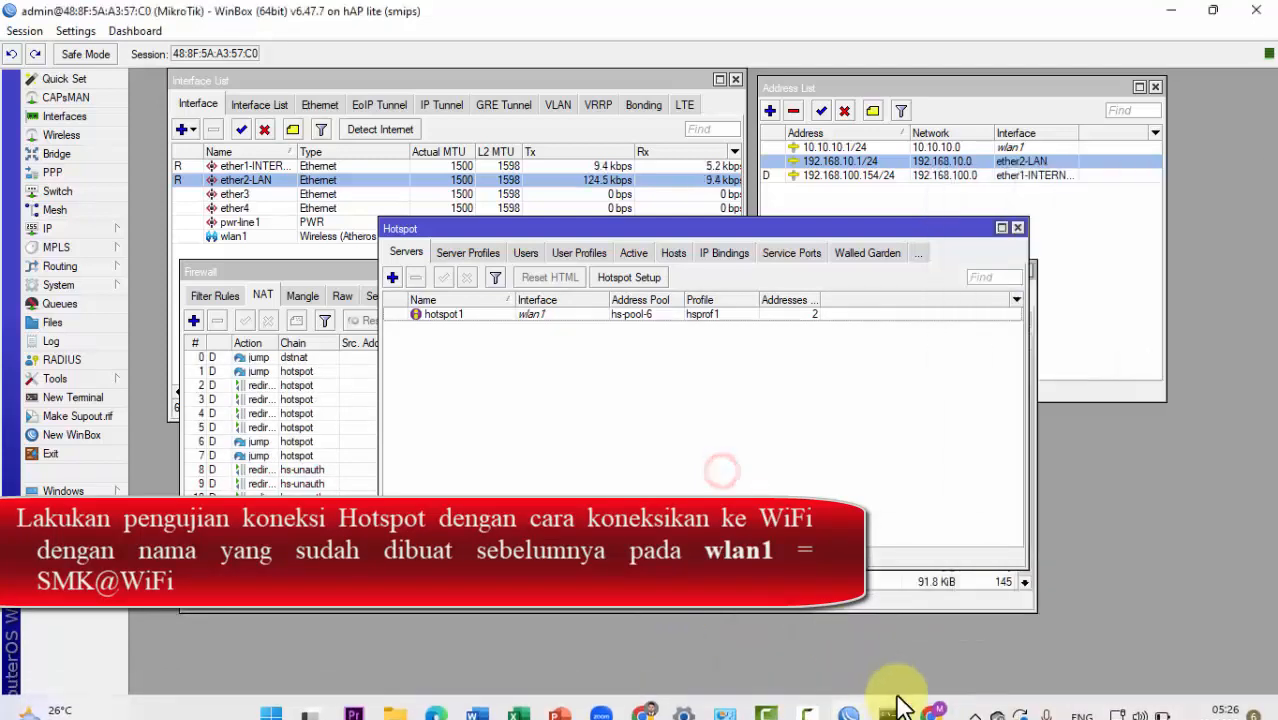
pyautogui.click(727, 699)
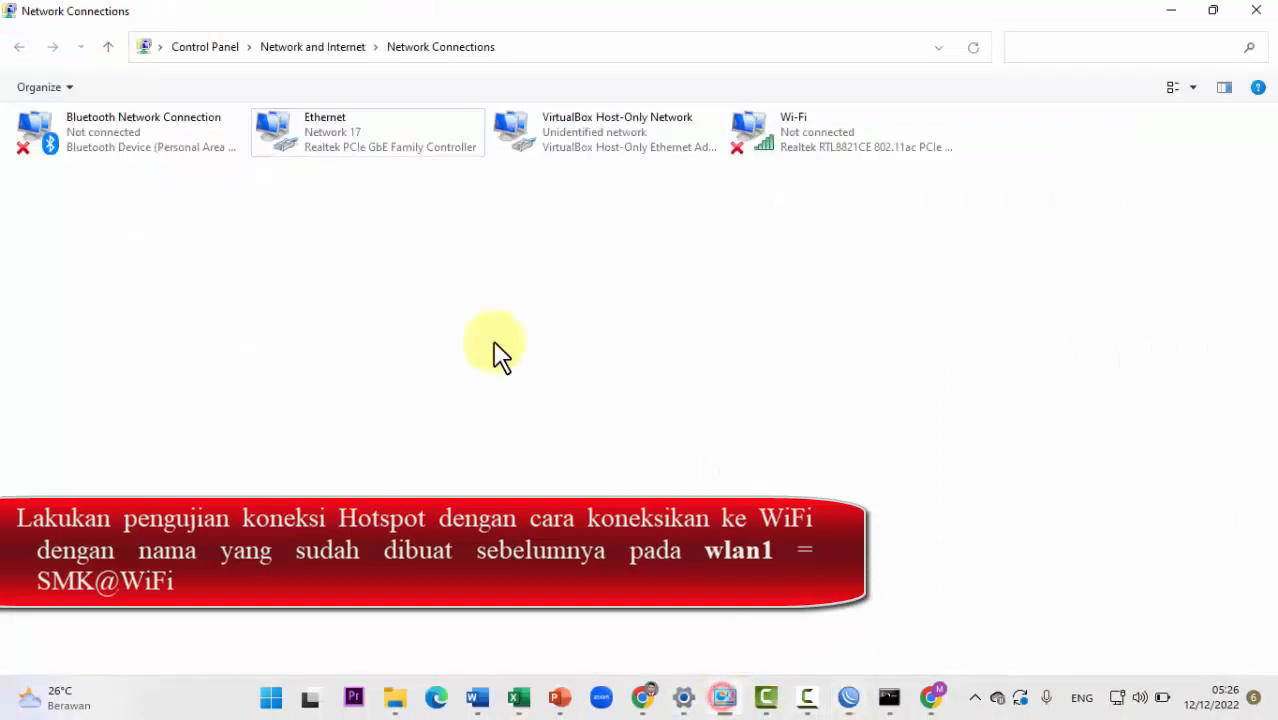
# Step: Disable the Ethernet adapter to drop the wired link to the router
pyautogui.rightClick(351, 121)
pyautogui.click(369, 130)
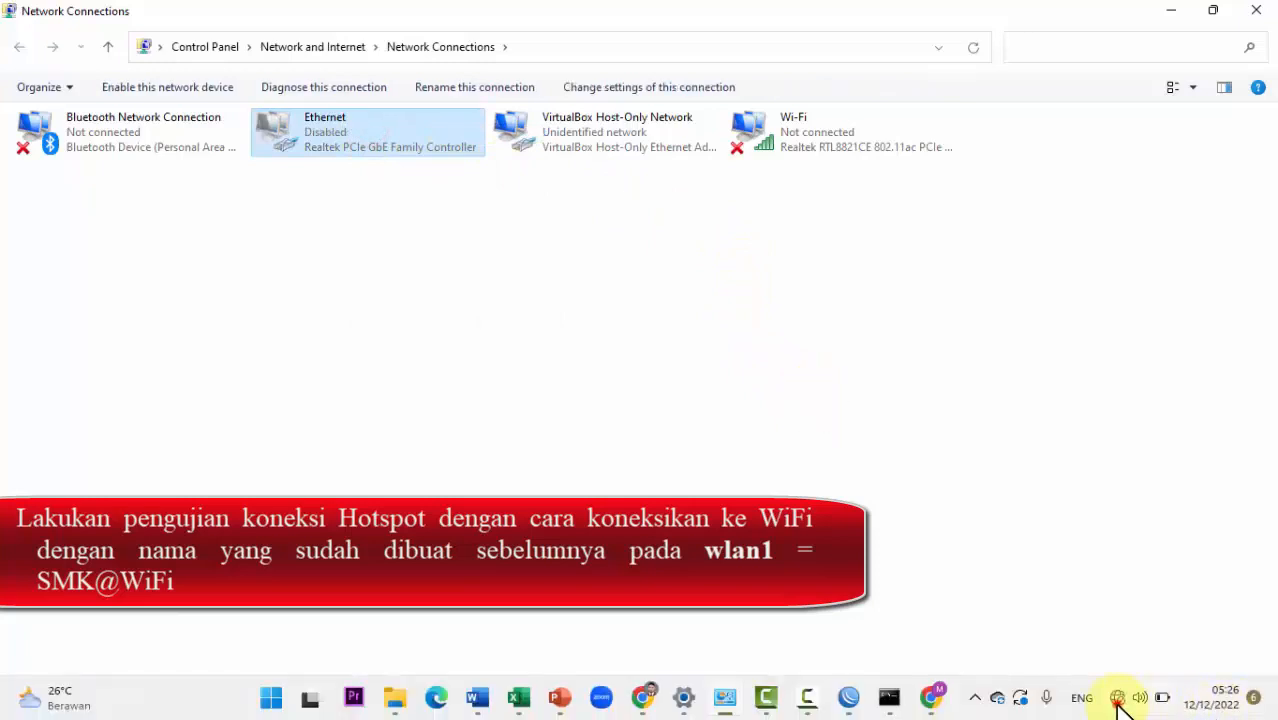
pyautogui.click(1117, 698)
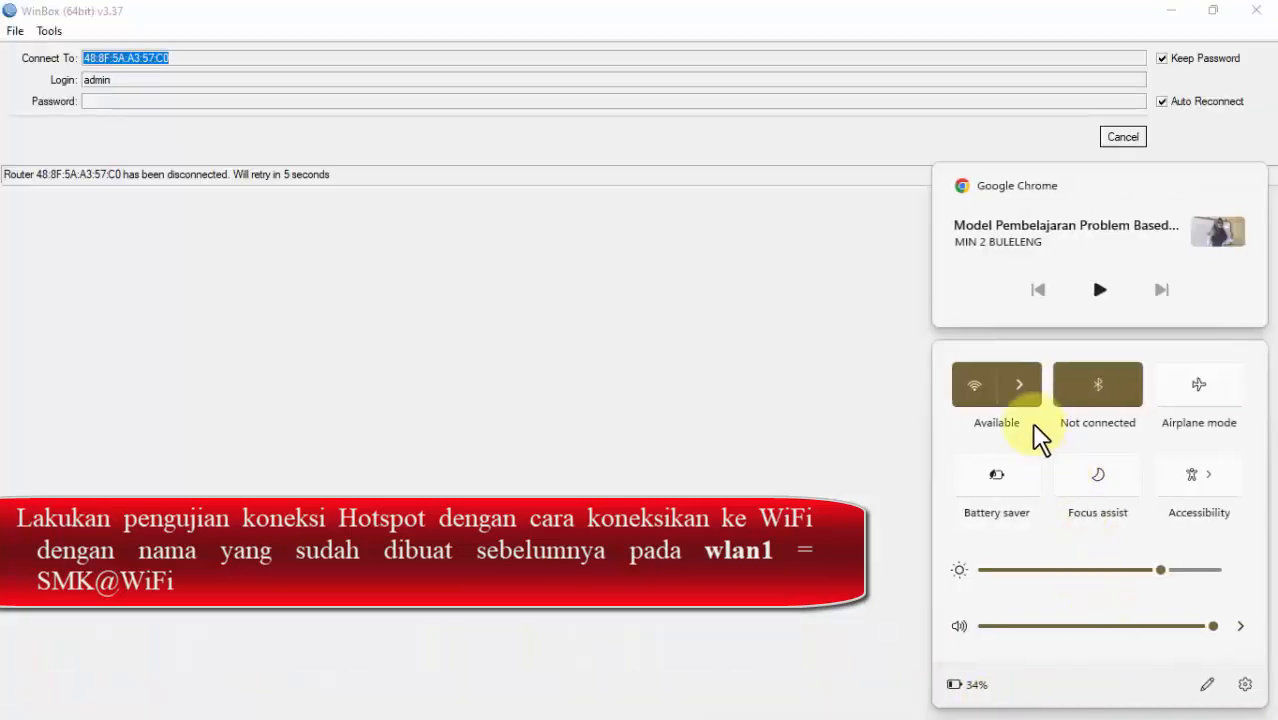
# Step: Connect the laptop to the open SMK@WiFi network
pyautogui.click(1020, 386)
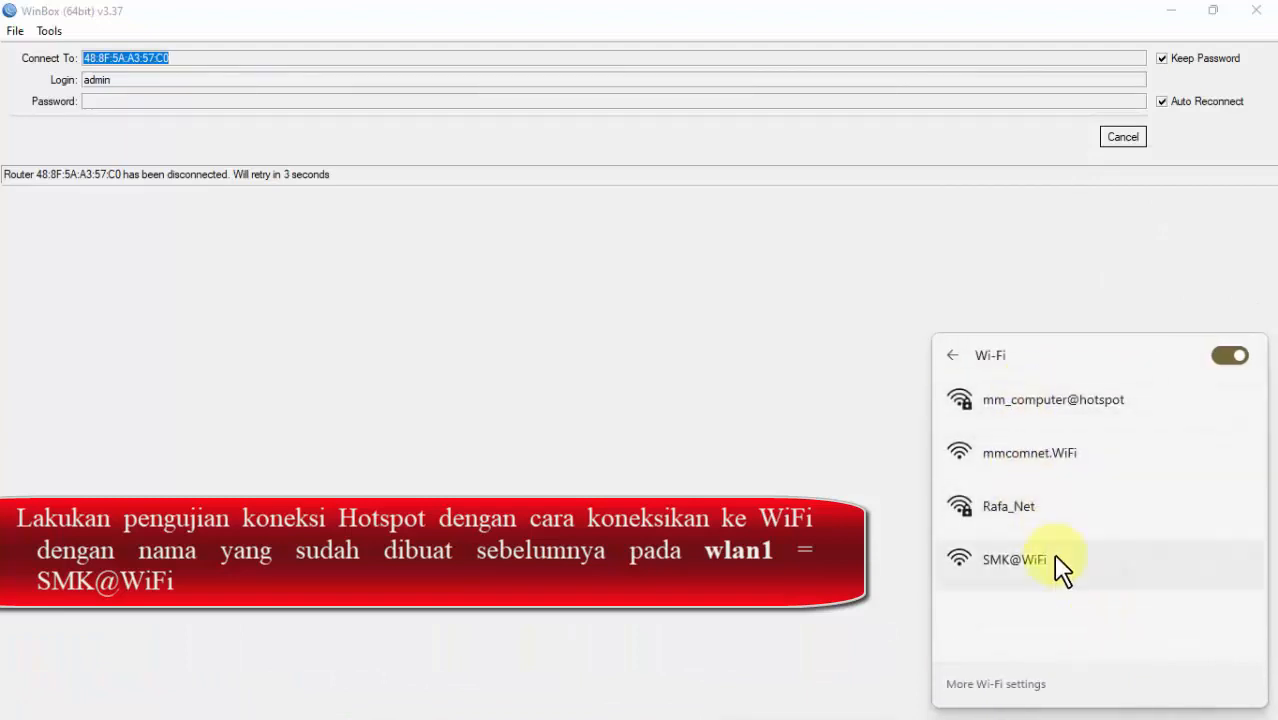
pyautogui.click(1040, 562)
pyautogui.click(1177, 635)
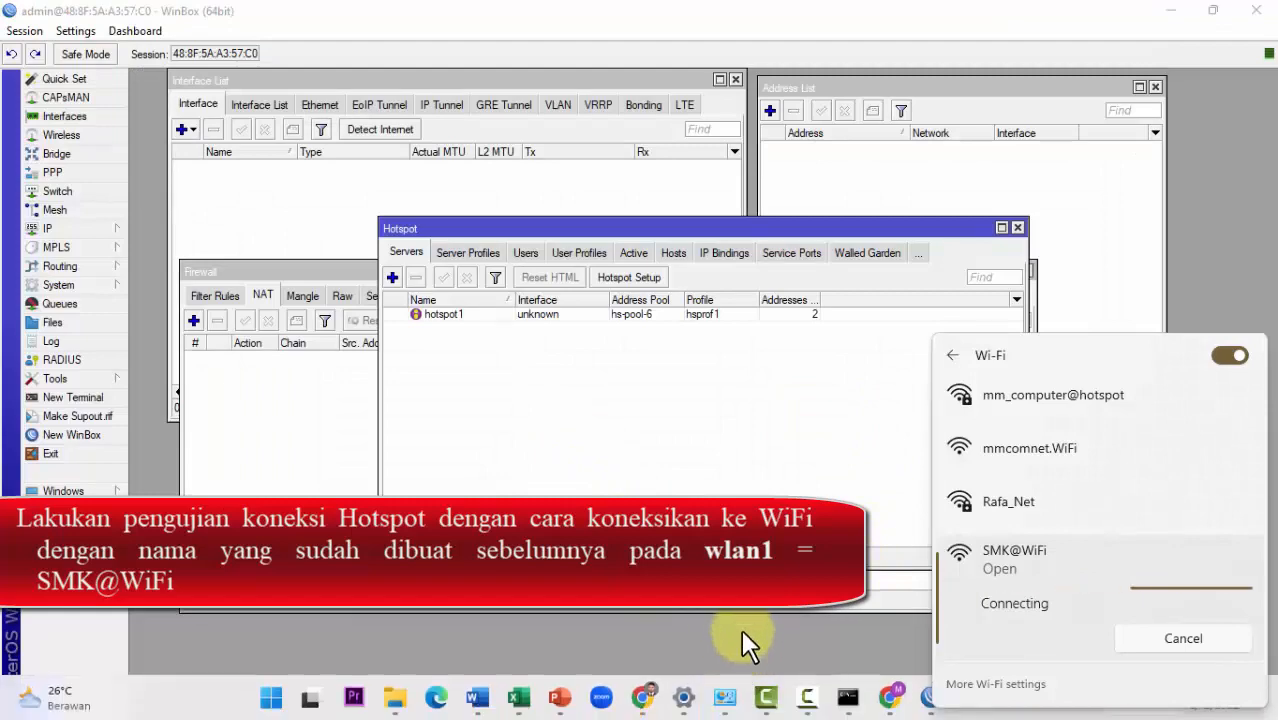
pyautogui.click(903, 709)
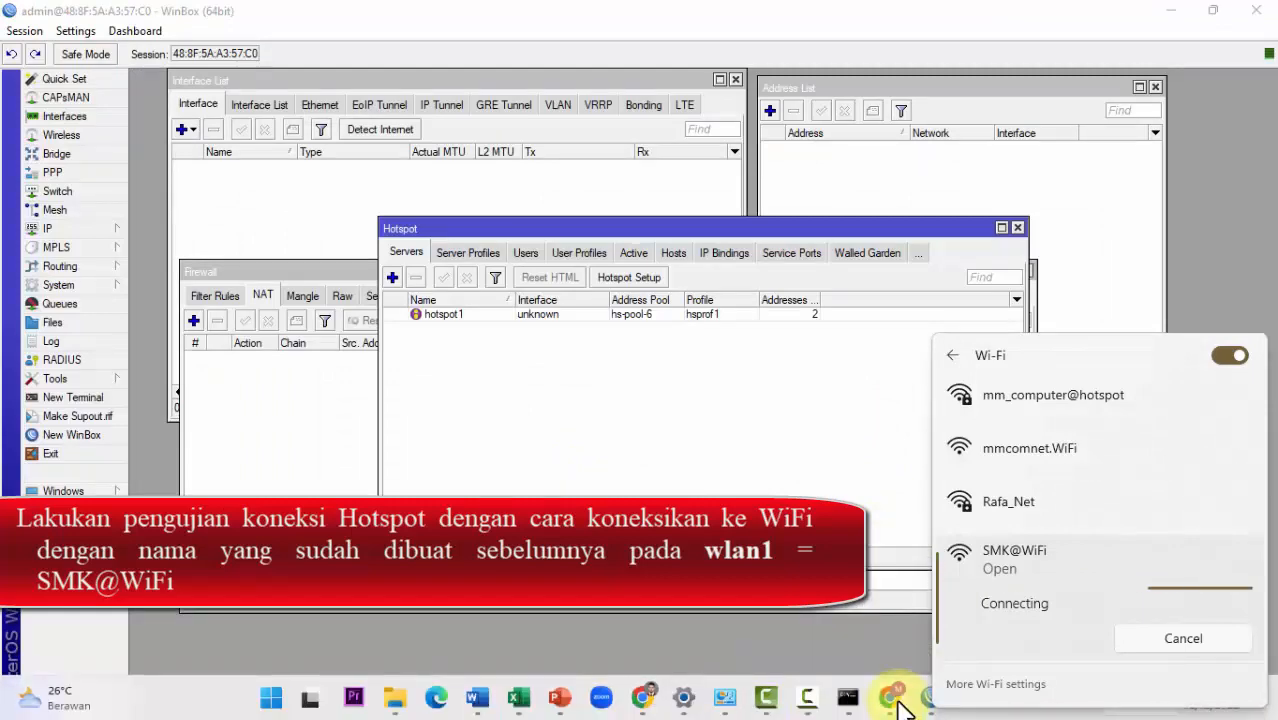
# Step: Restore the Chrome YouTube window and move it up slightly
pyautogui.click(896, 704)
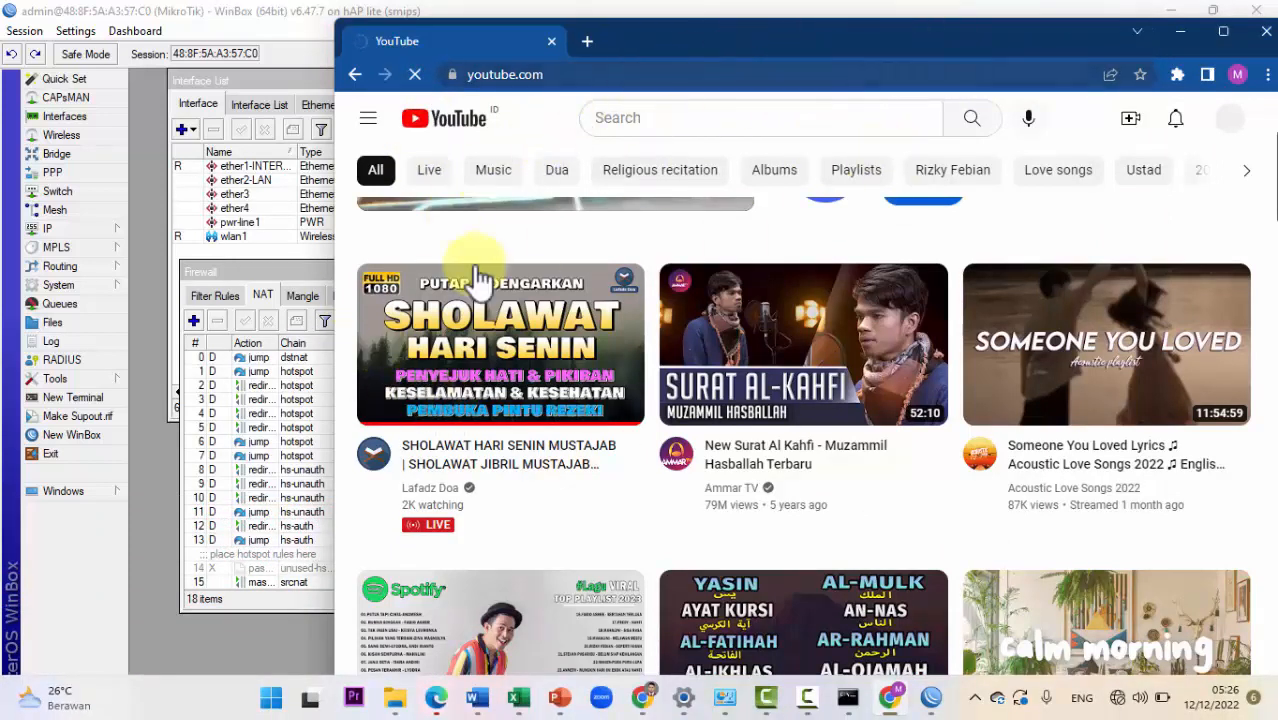
pyautogui.moveTo(684, 36); pyautogui.dragTo(687, 20)
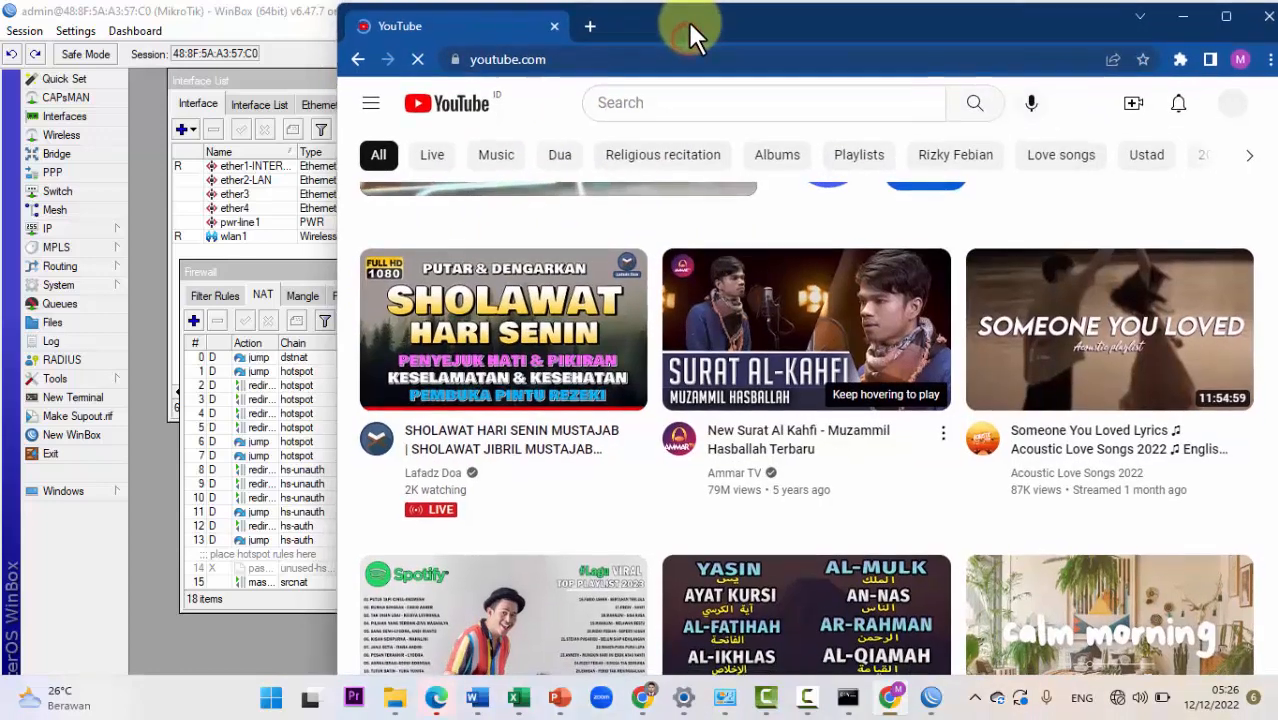
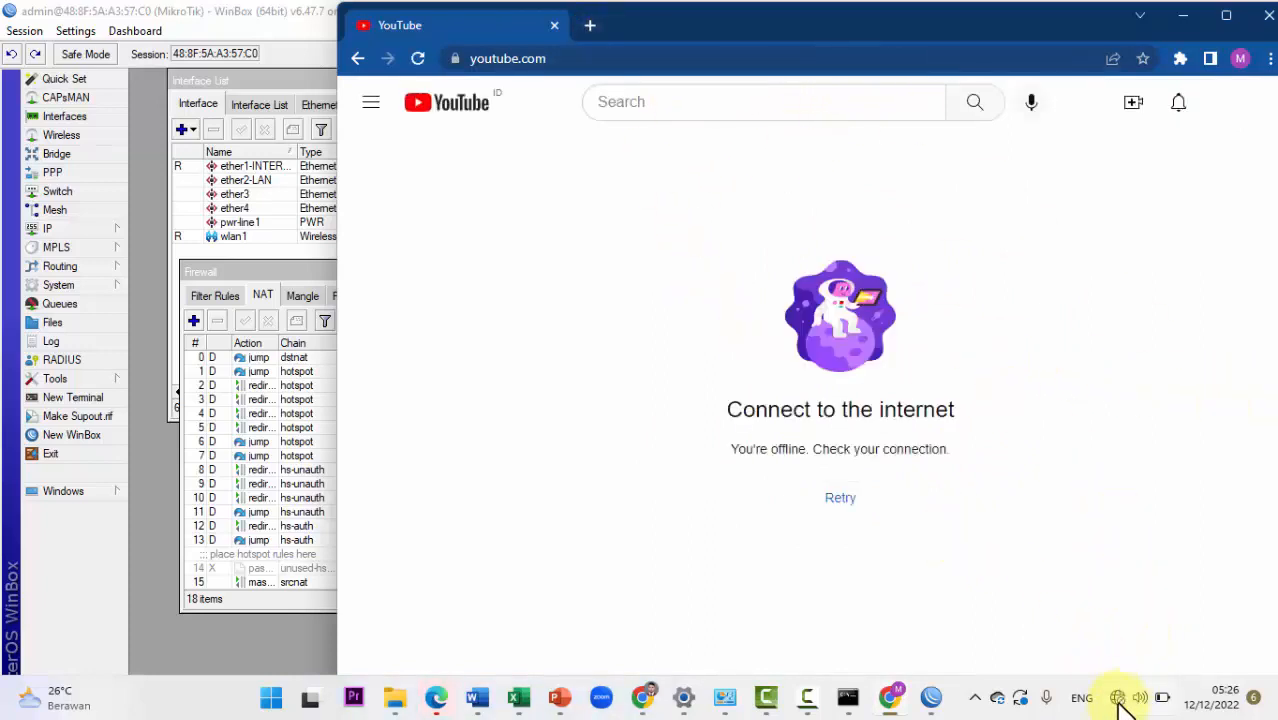
# Step: Load smkhebatwifi.net in Chrome's address bar in place of the offline YouTube page
pyautogui.click(537, 60)
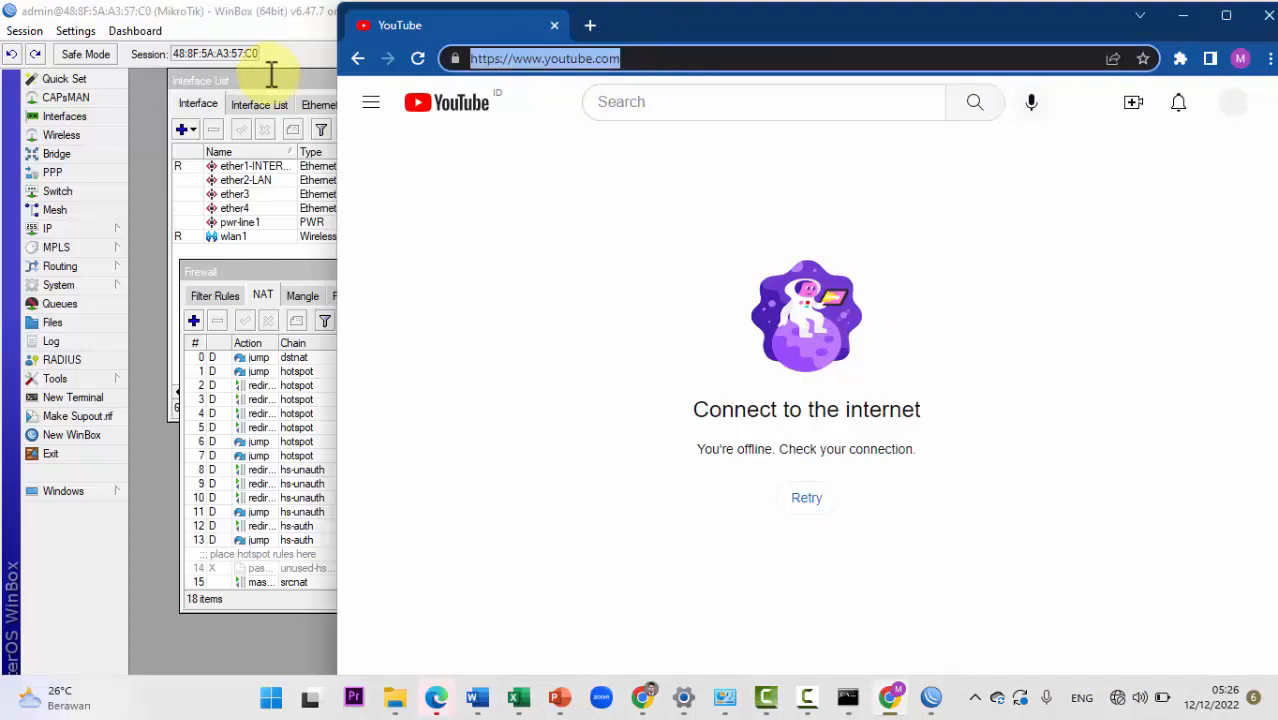
pyautogui.write('smkhebat')
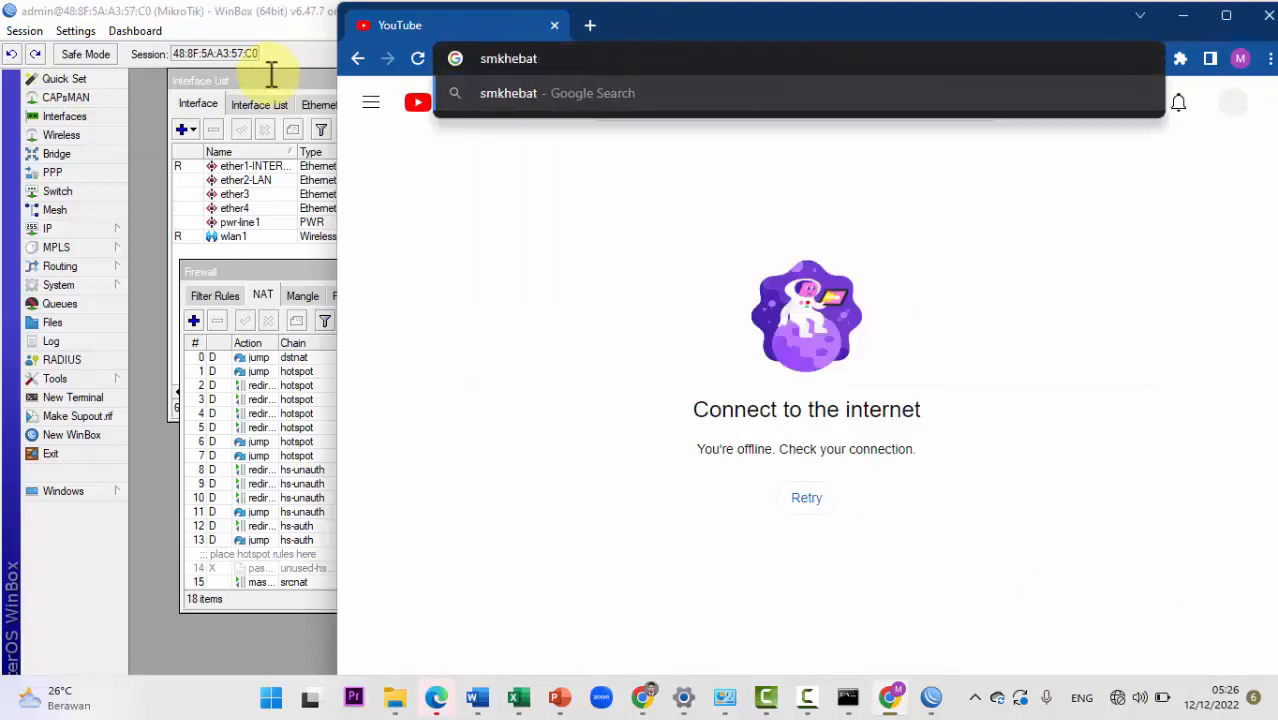
pyautogui.write('wifi')
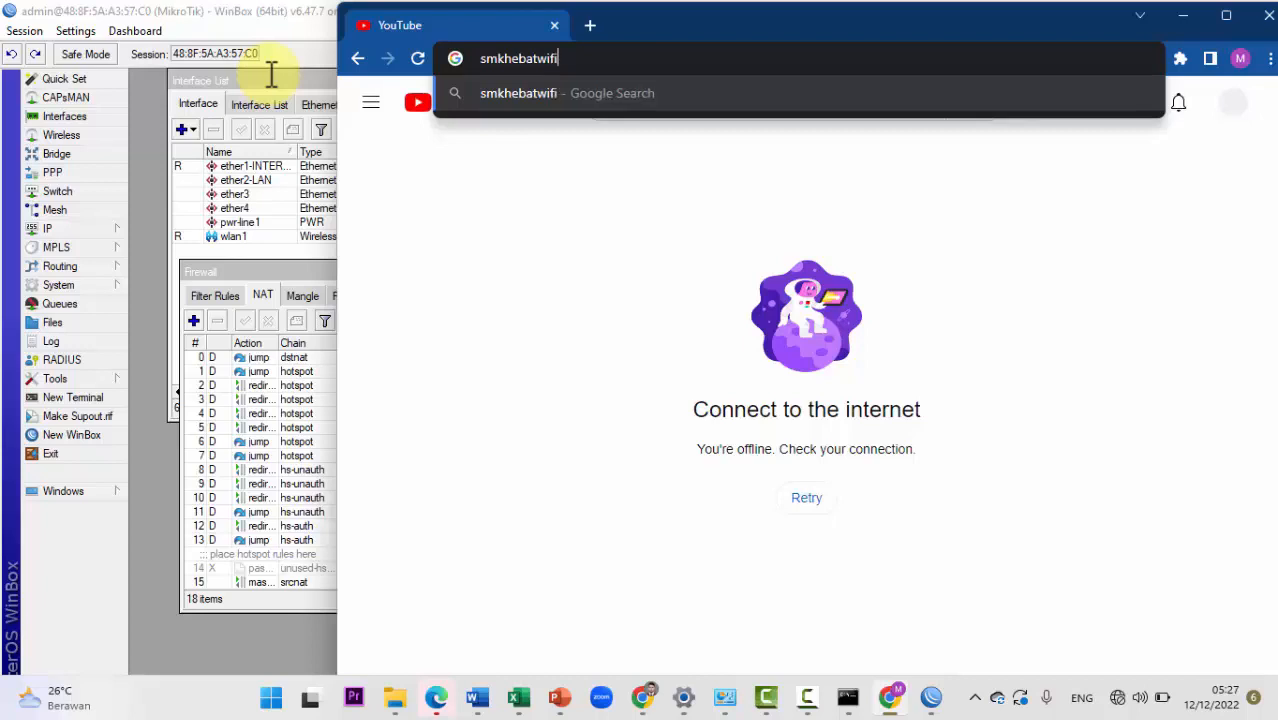
pyautogui.write('.net')
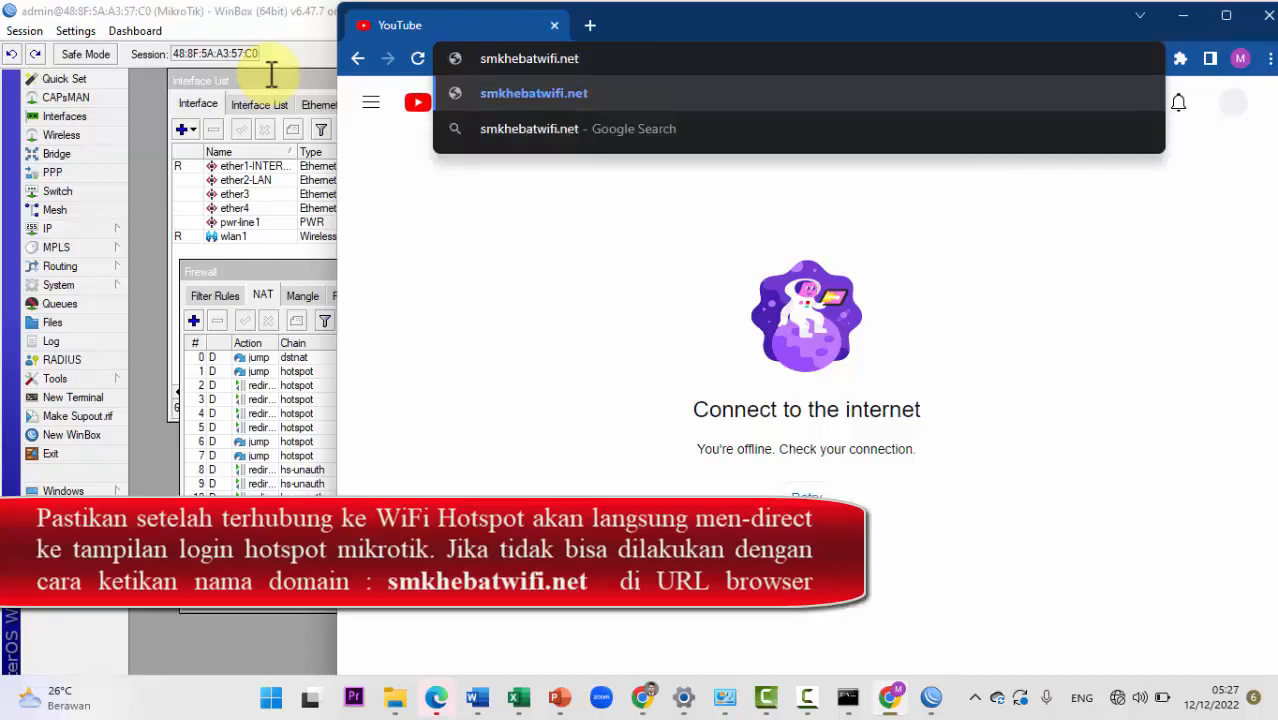
pyautogui.press('Return')
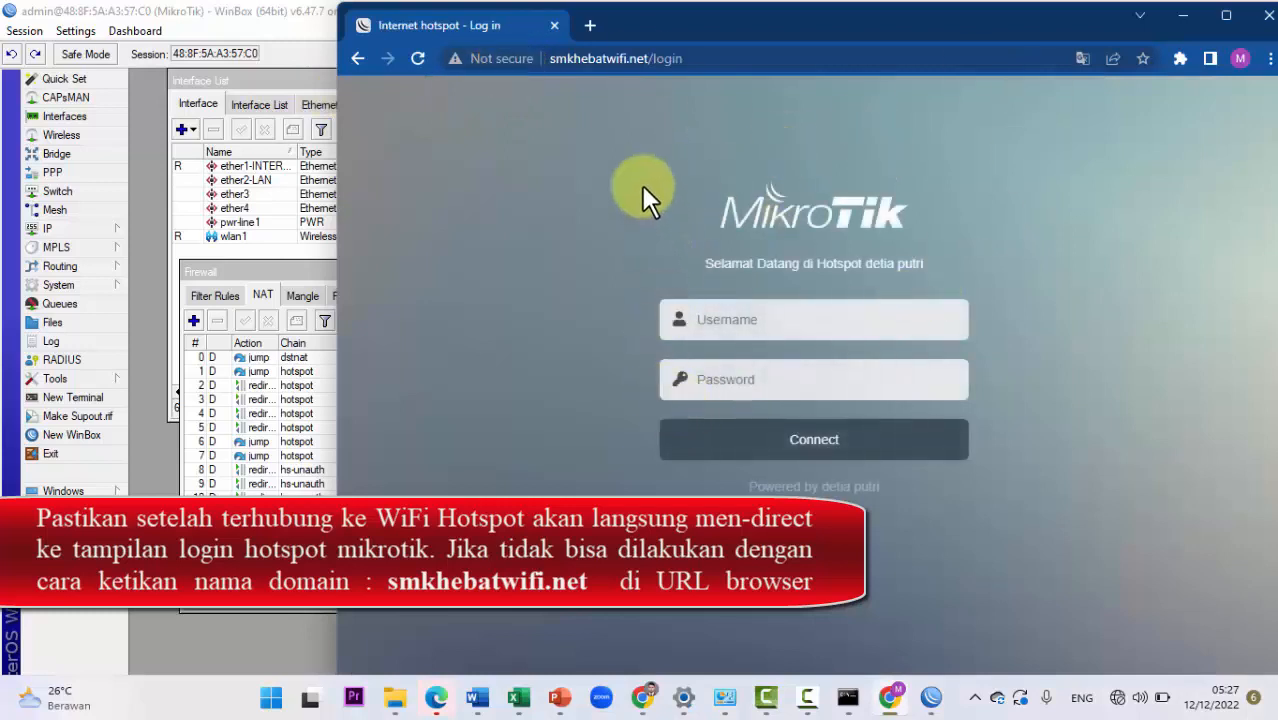
pyautogui.moveTo(643, 185); pyautogui.dragTo(622, 462)
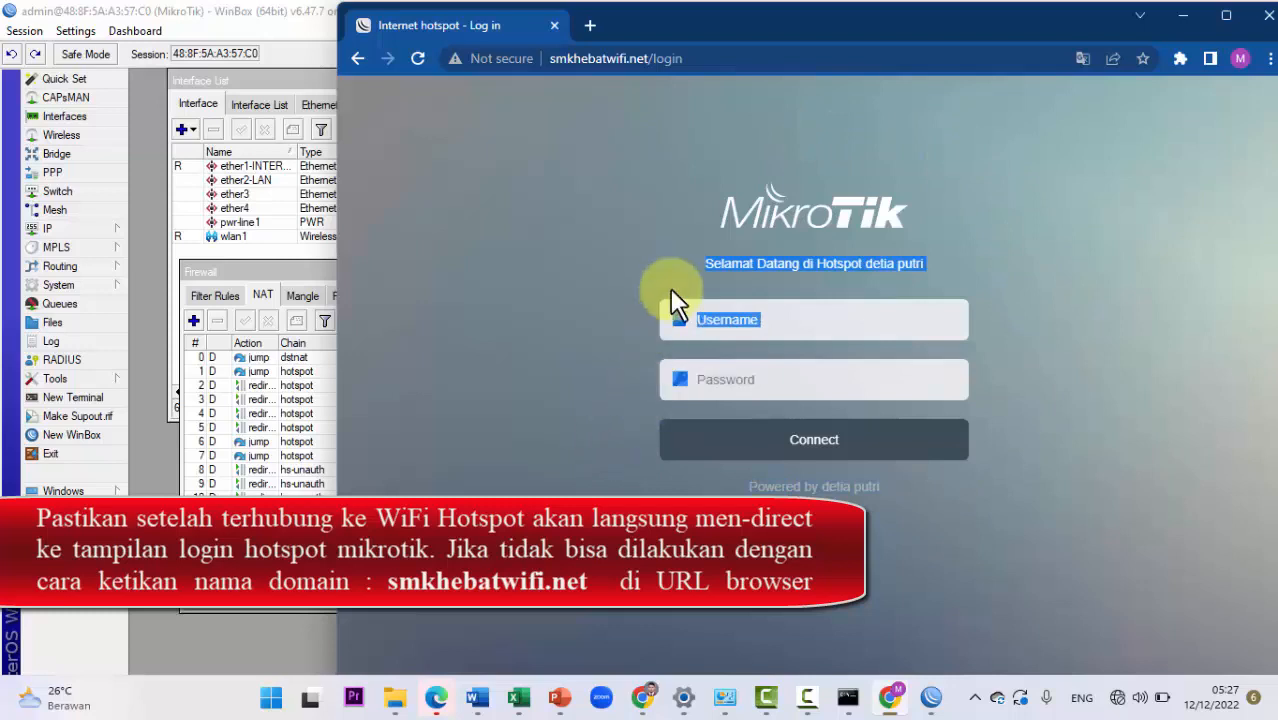
pyautogui.click(688, 254)
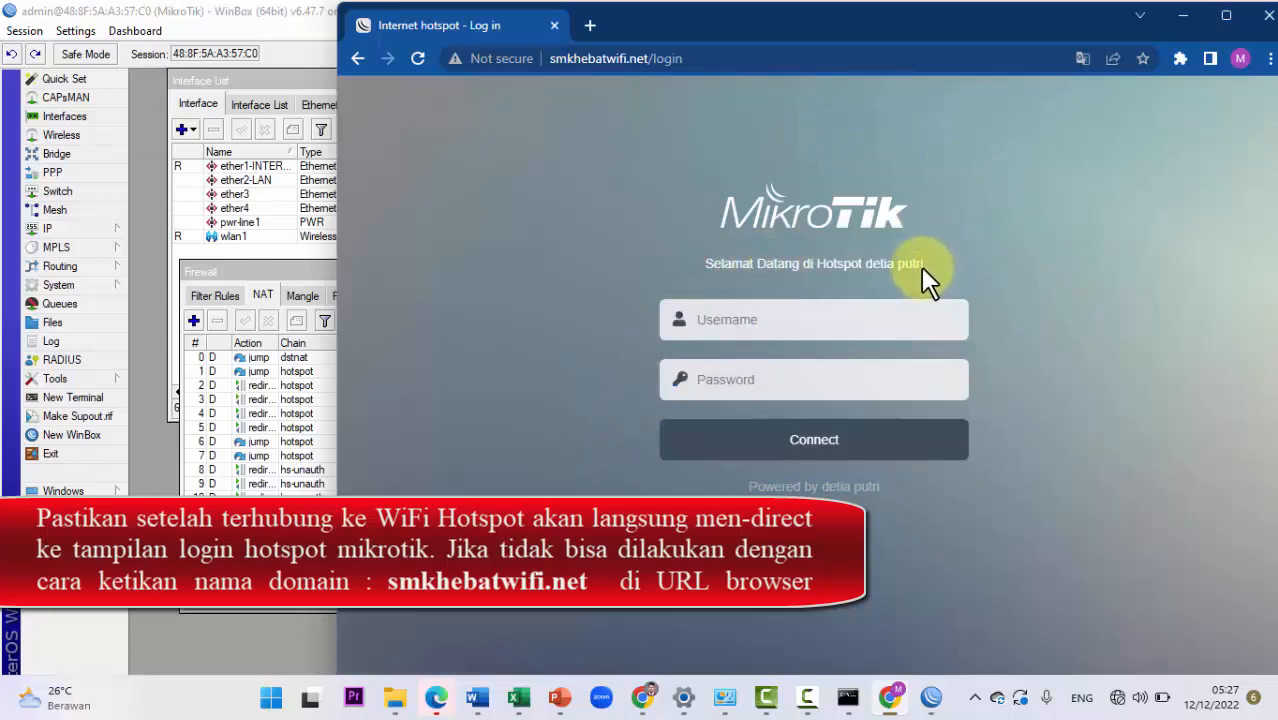
pyautogui.moveTo(920, 264); pyautogui.dragTo(672, 258)
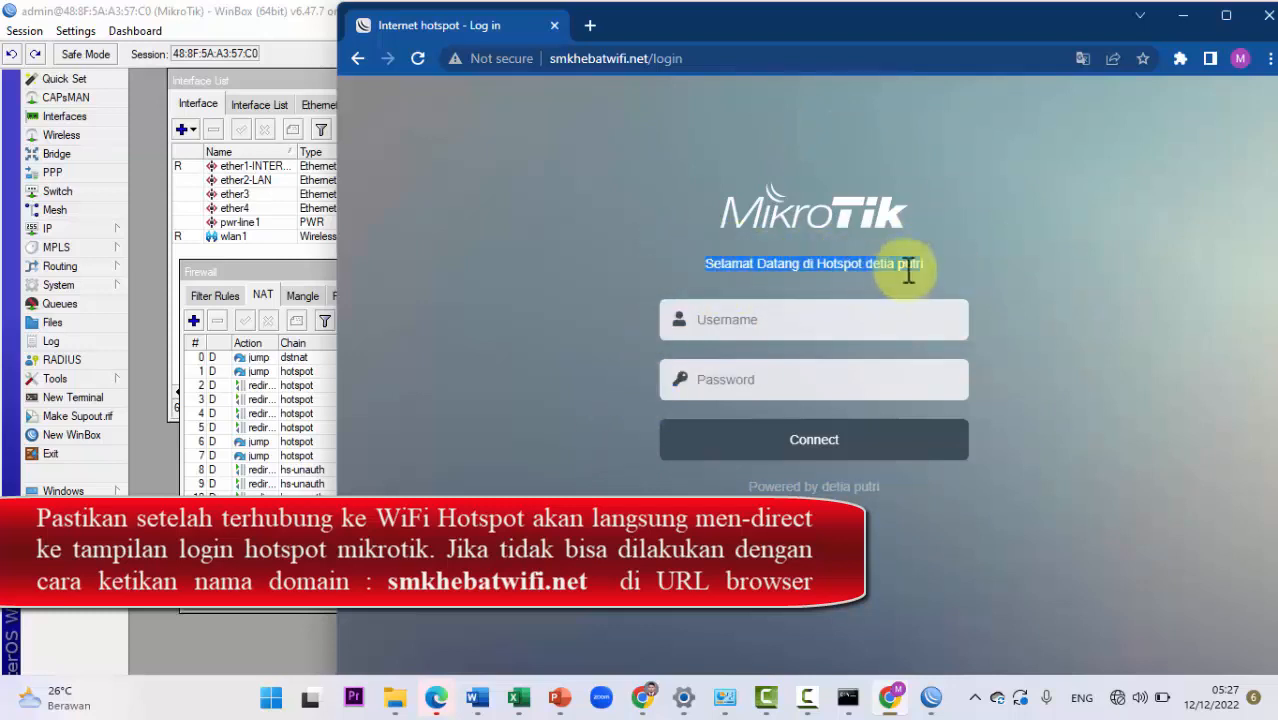
pyautogui.click(941, 262)
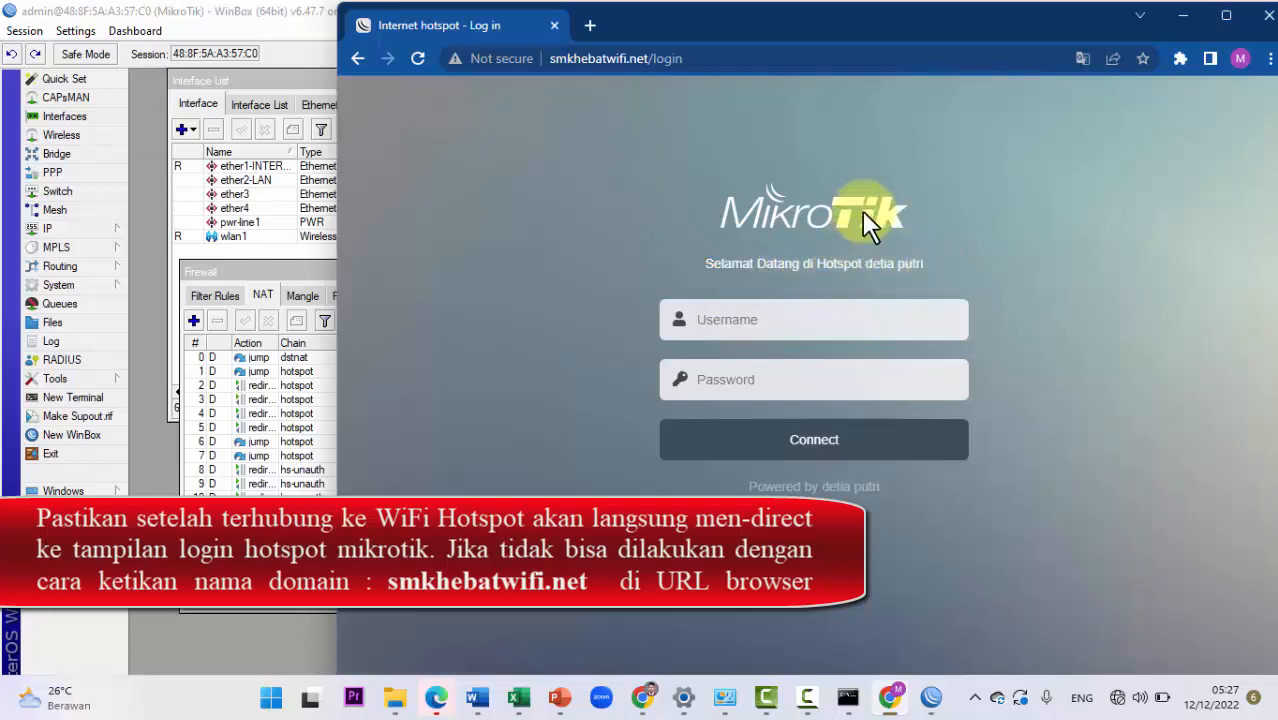
pyautogui.moveTo(926, 269); pyautogui.dragTo(865, 266)
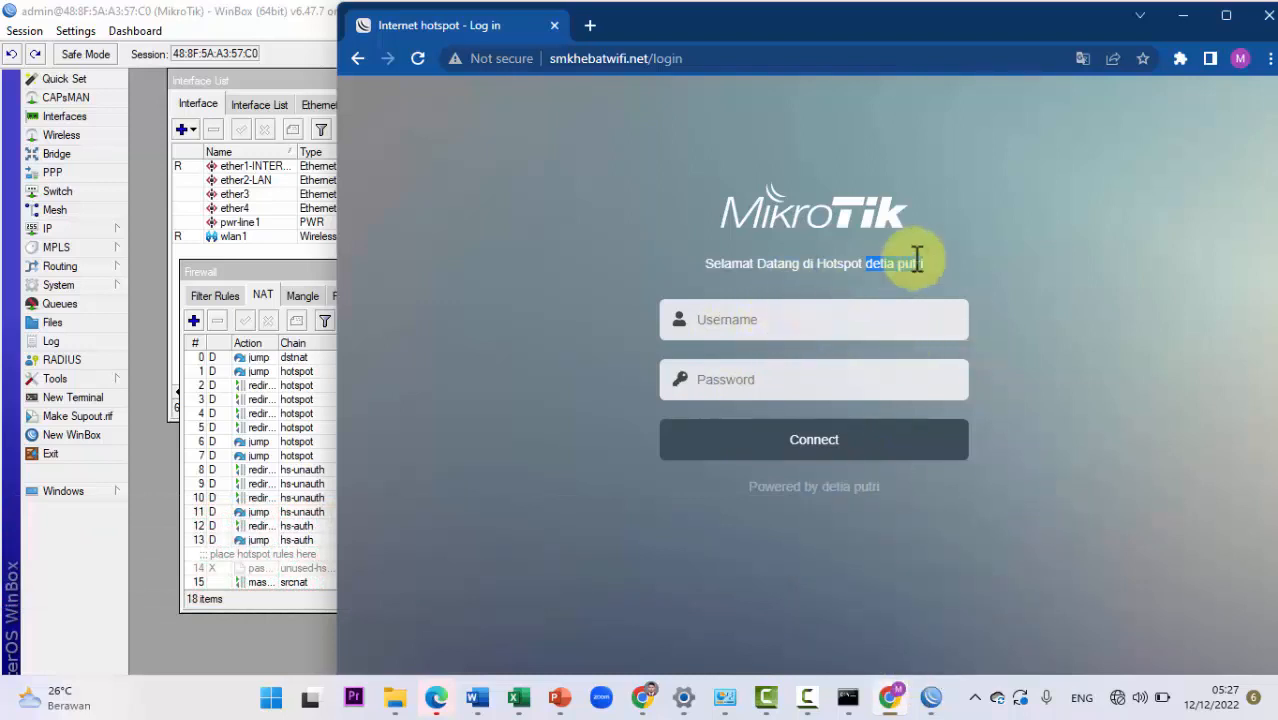
pyautogui.click(957, 241)
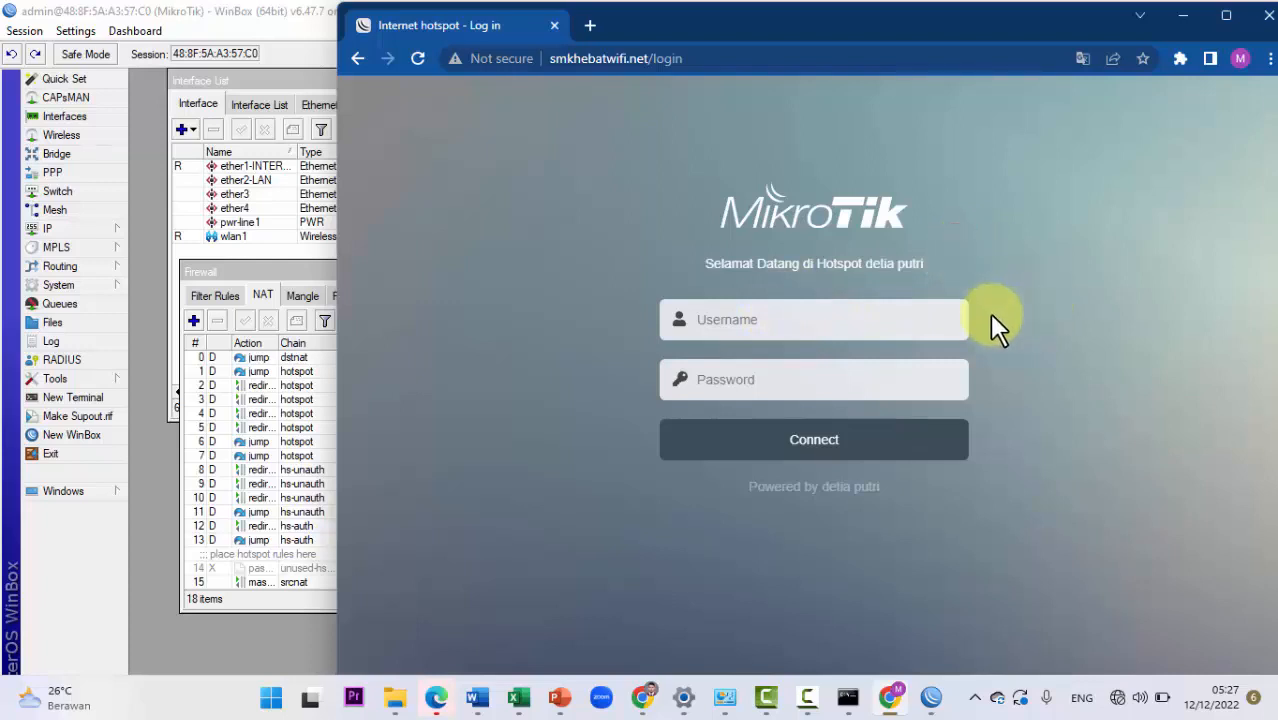
pyautogui.moveTo(939, 262); pyautogui.dragTo(719, 270)
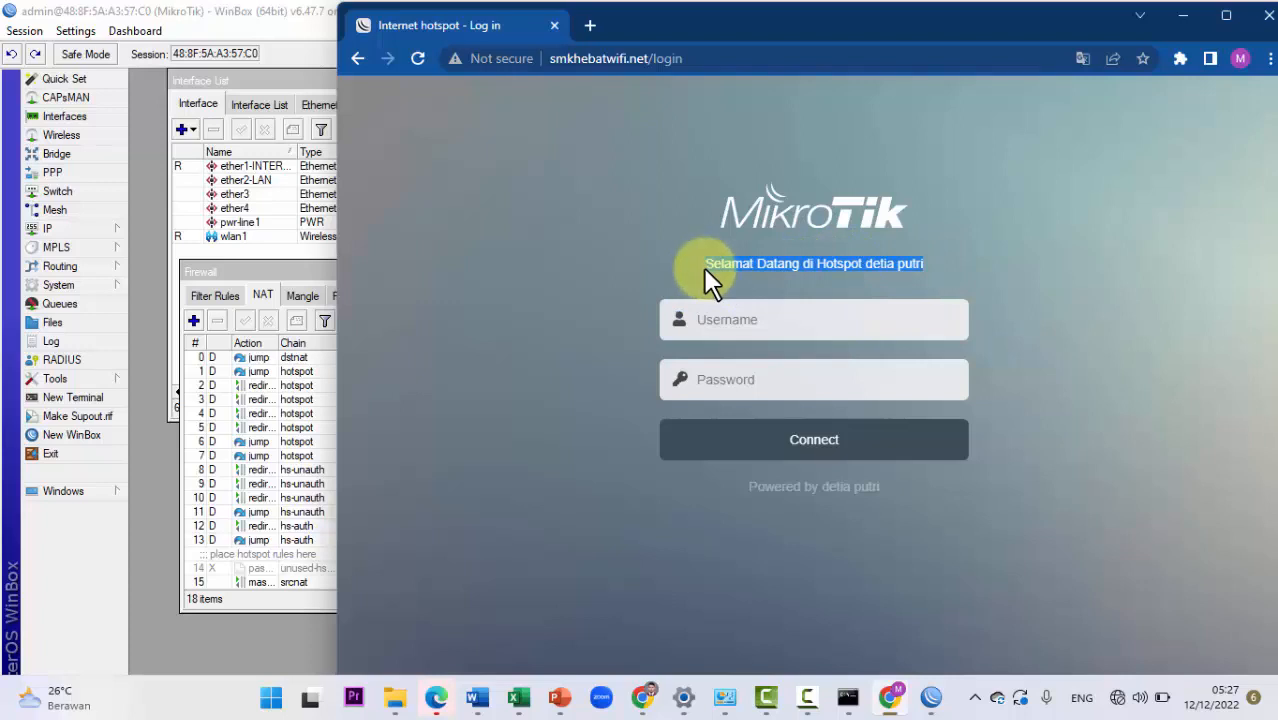
pyautogui.click(920, 249)
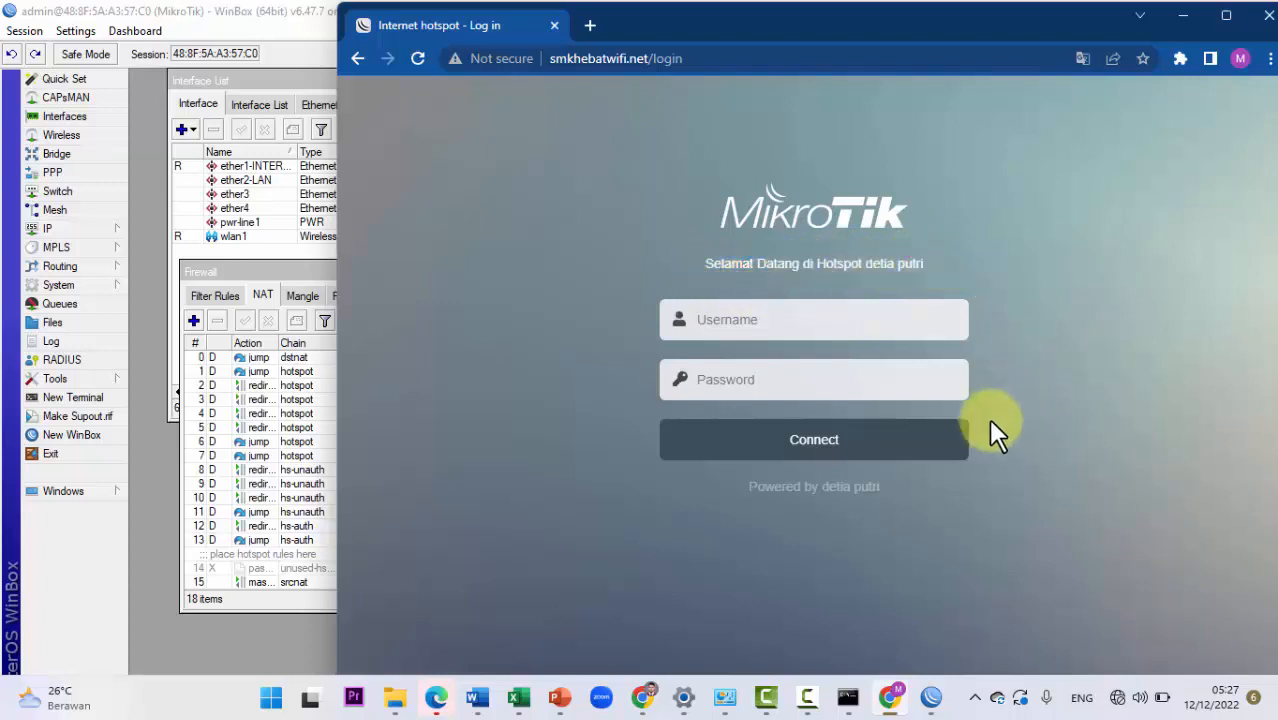
pyautogui.moveTo(927, 690)
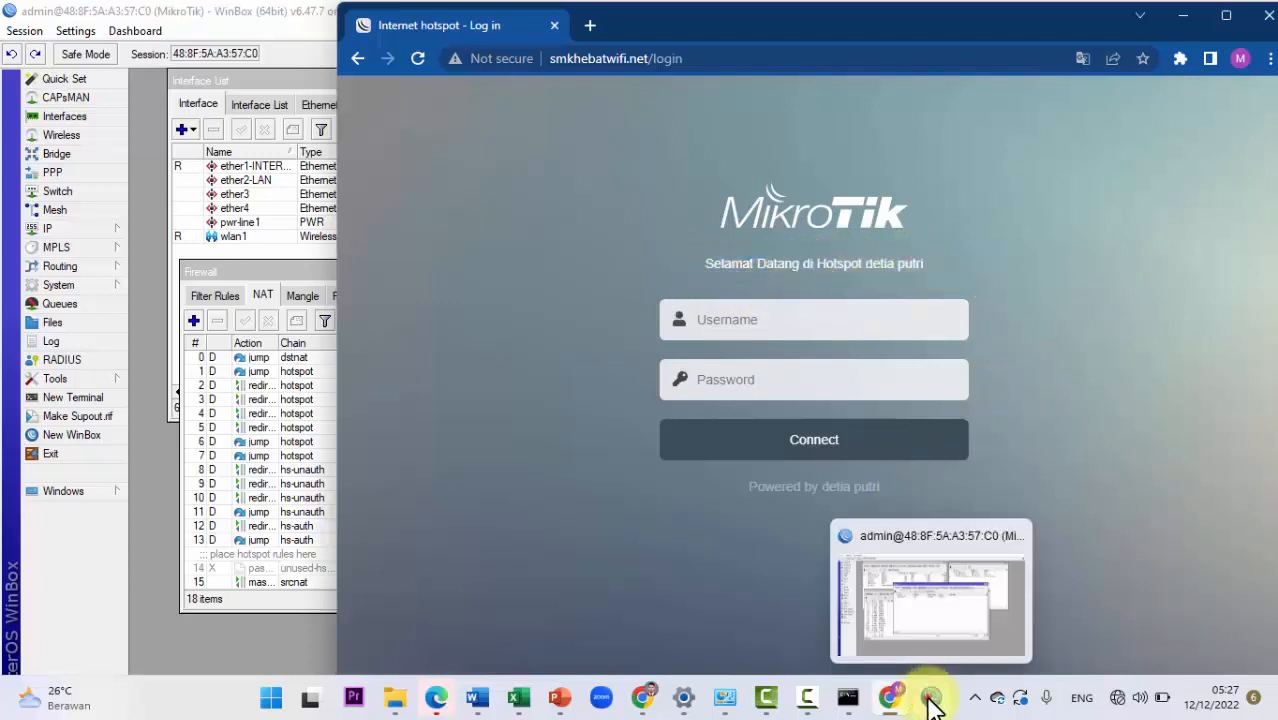
pyautogui.click(845, 530)
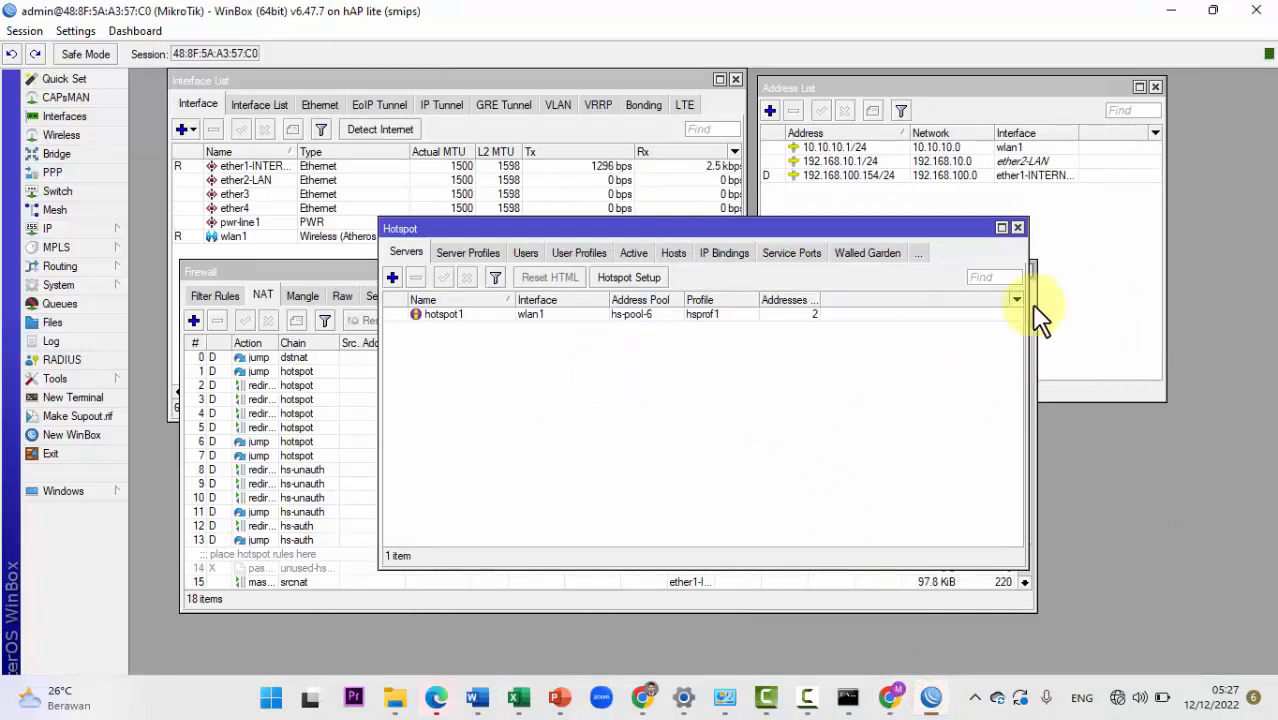
# Step: Open IP > Hotspot in WinBox and select the hotspot1 server
pyautogui.click(491, 348)
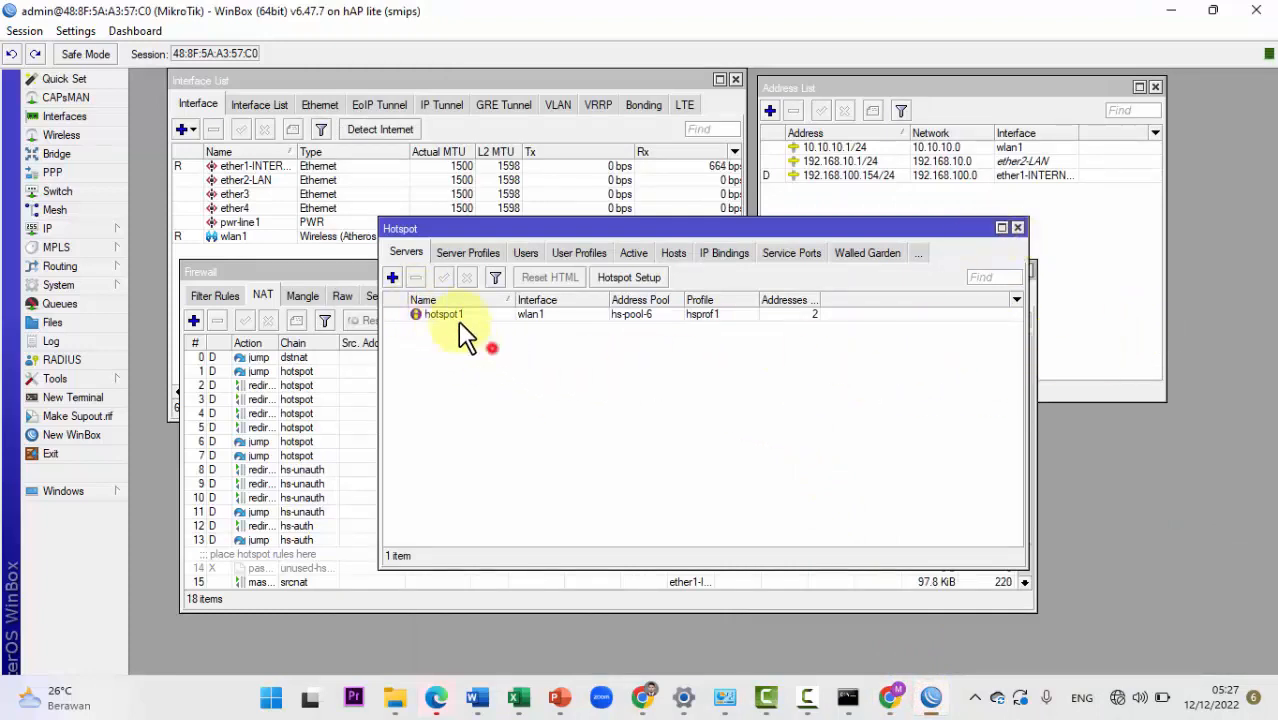
pyautogui.click(62, 230)
pyautogui.click(178, 400)
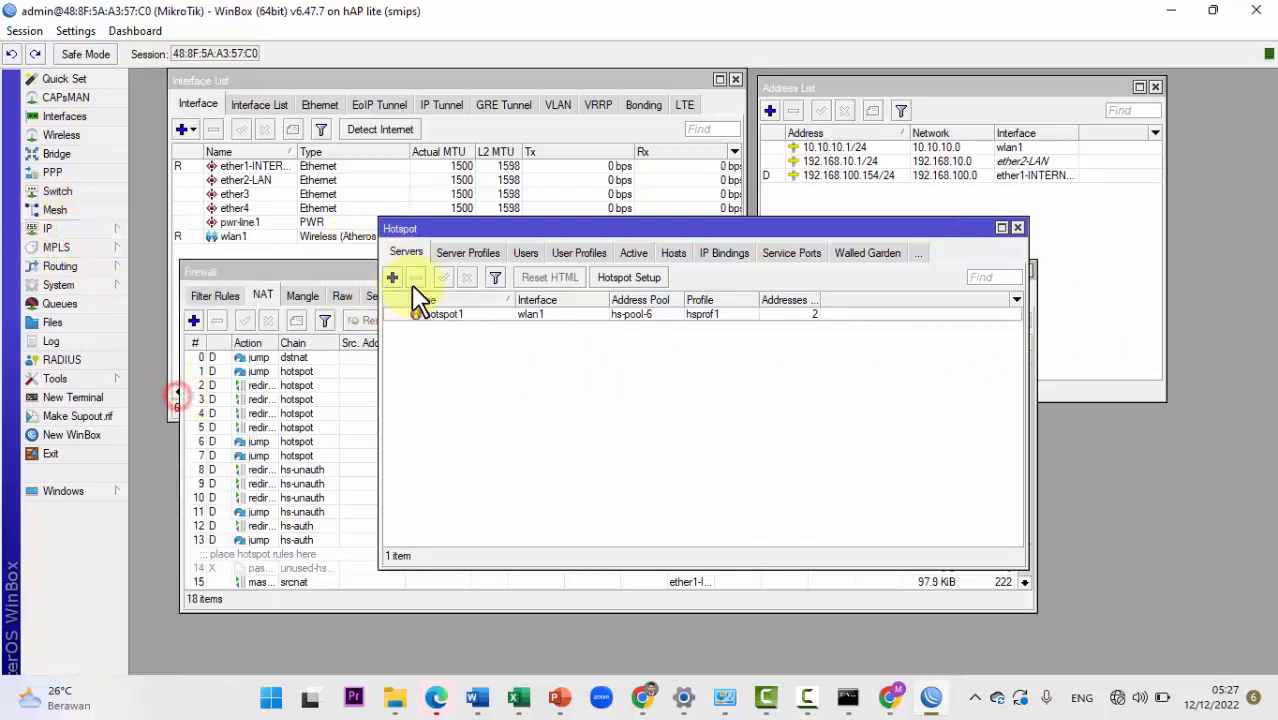
pyautogui.click(443, 315)
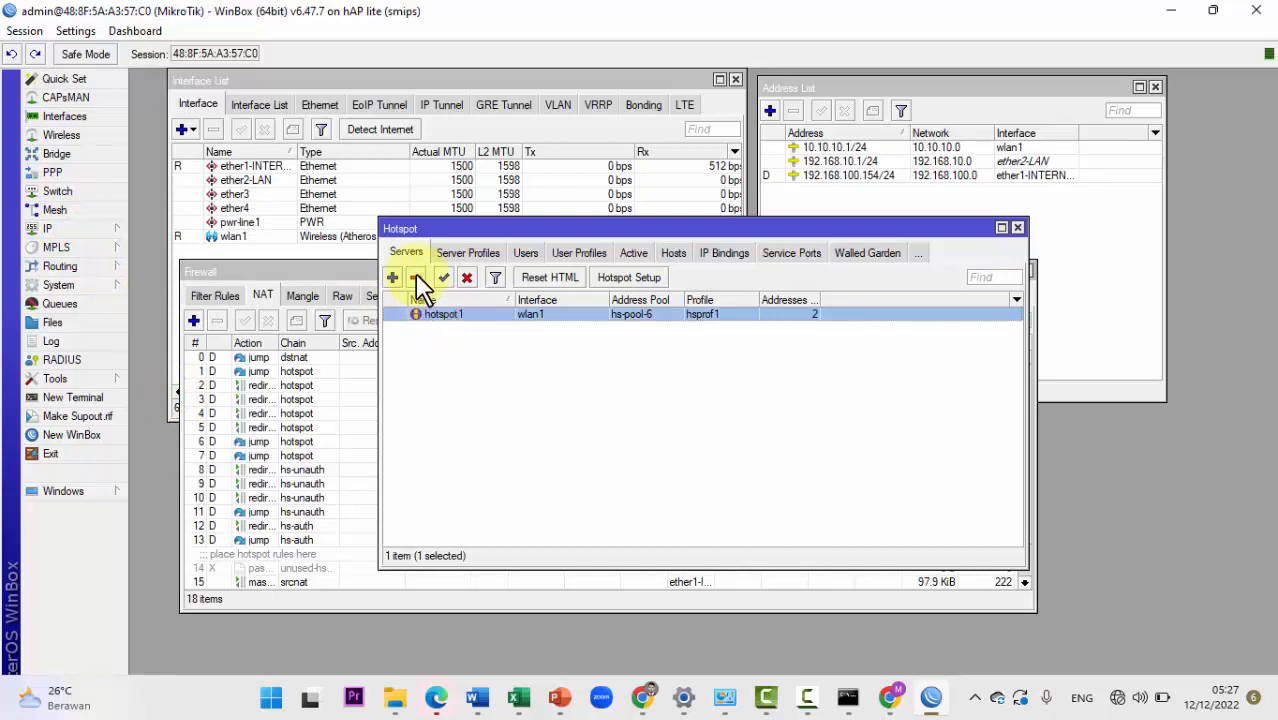
# Step: Reset hotspot1's HTML pages to defaults and return to the Chrome login page
pyautogui.click(548, 280)
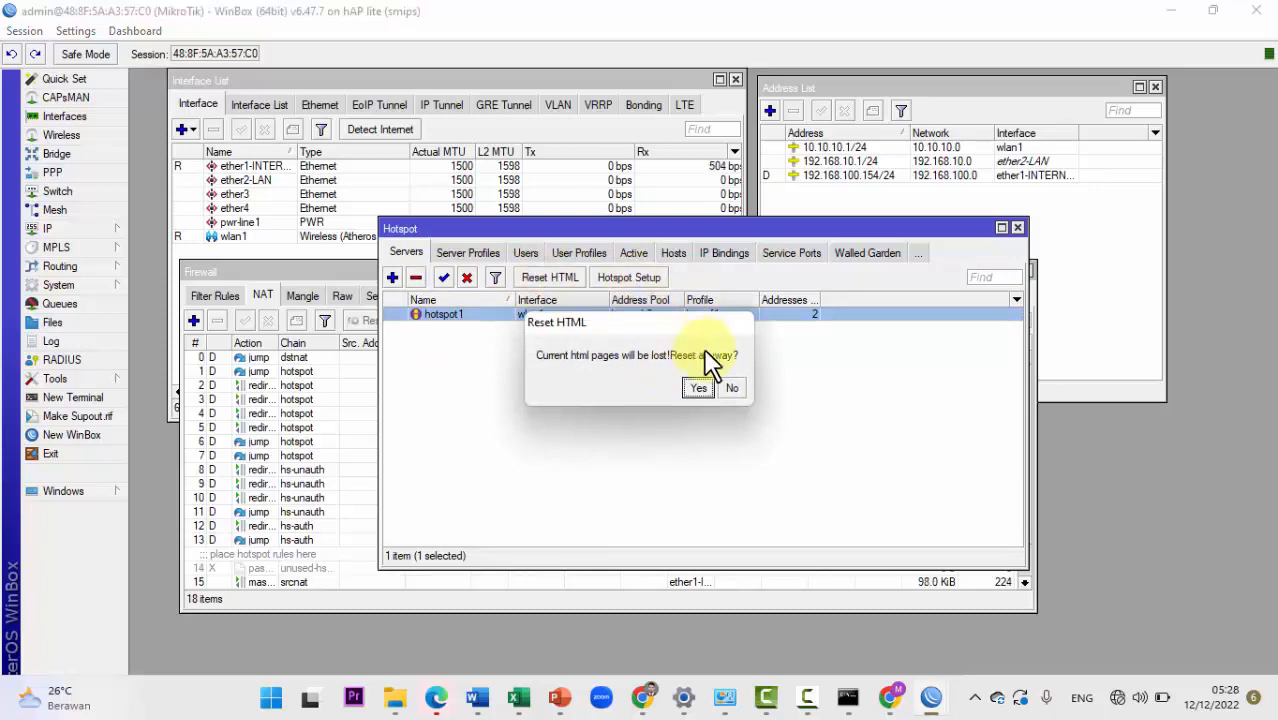
pyautogui.click(733, 388)
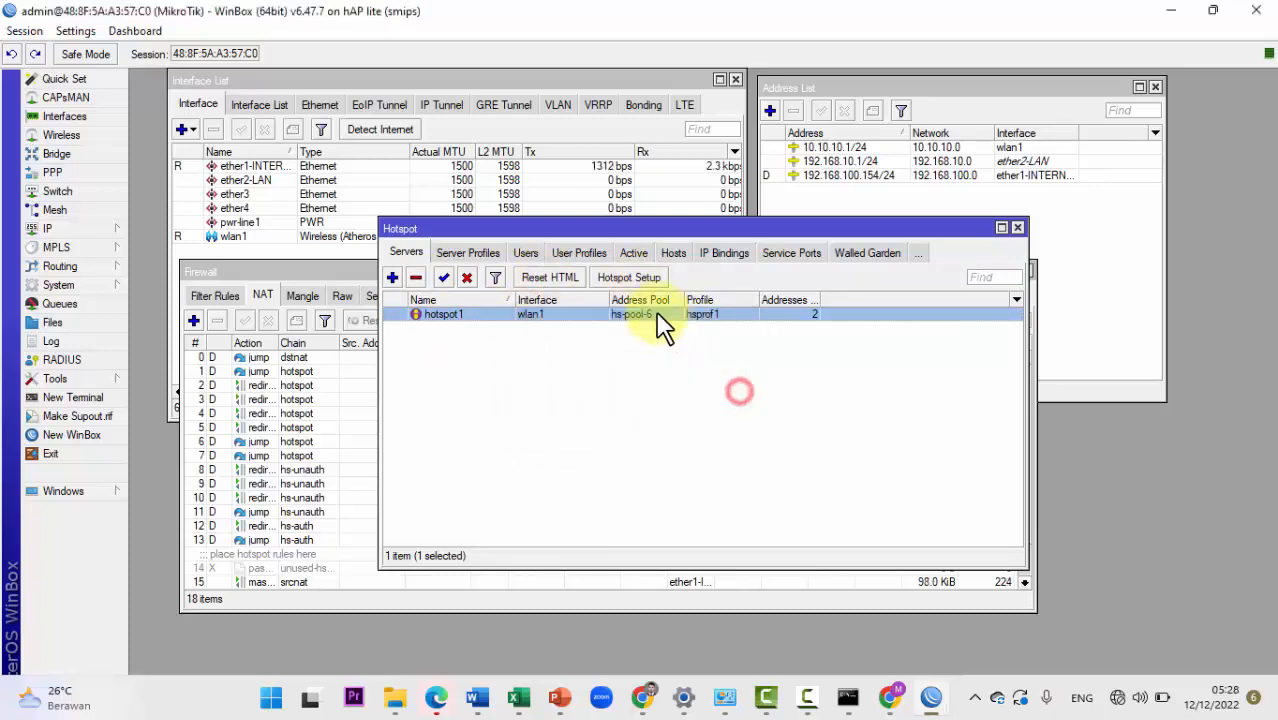
pyautogui.click(560, 280)
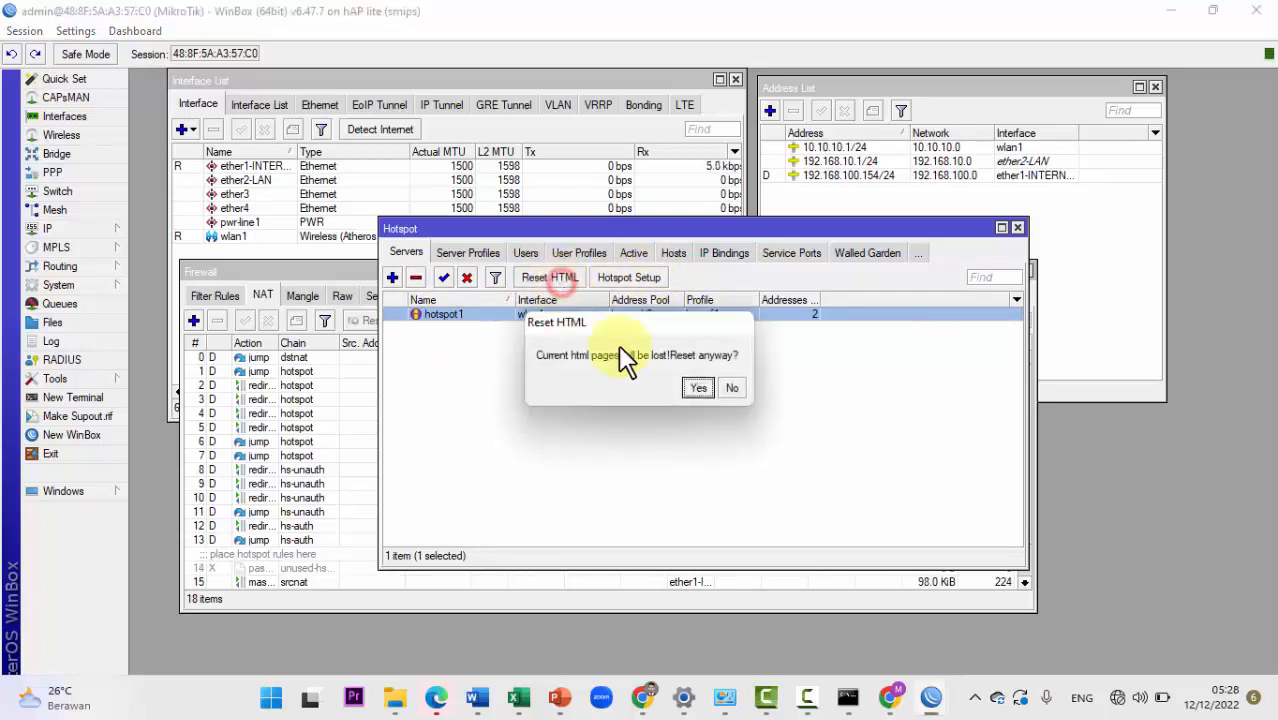
pyautogui.click(697, 388)
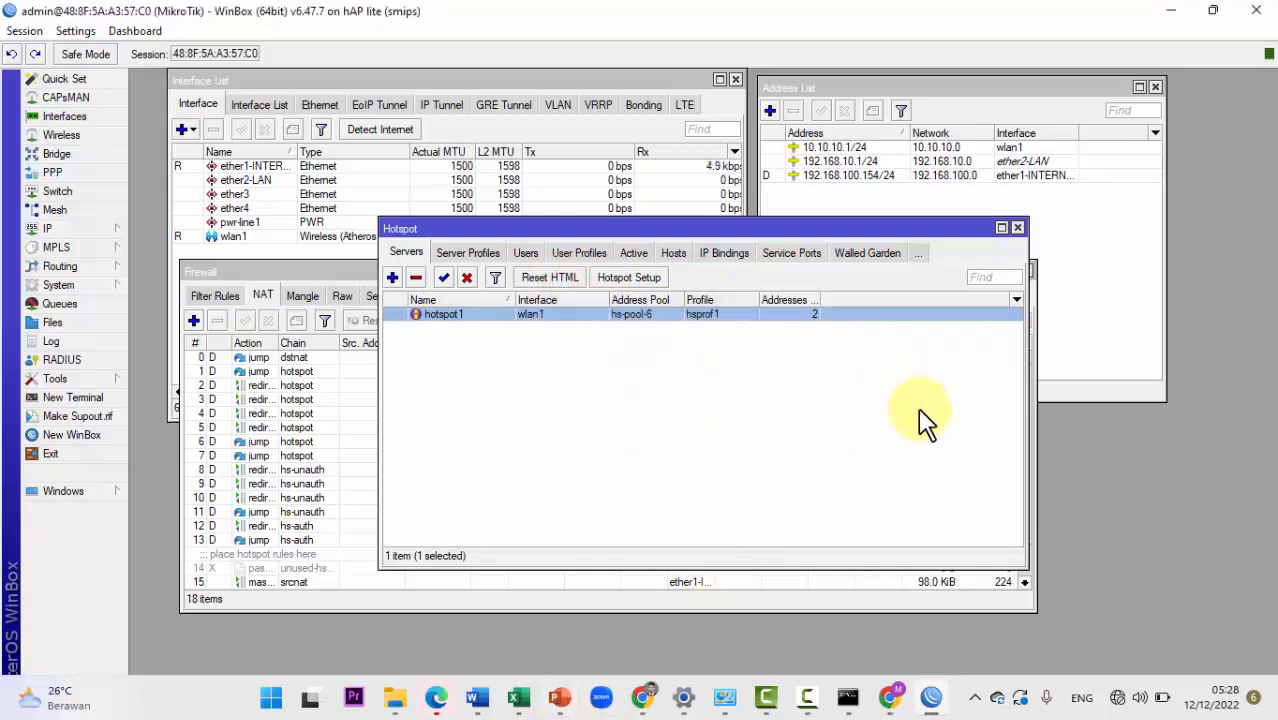
pyautogui.click(890, 697)
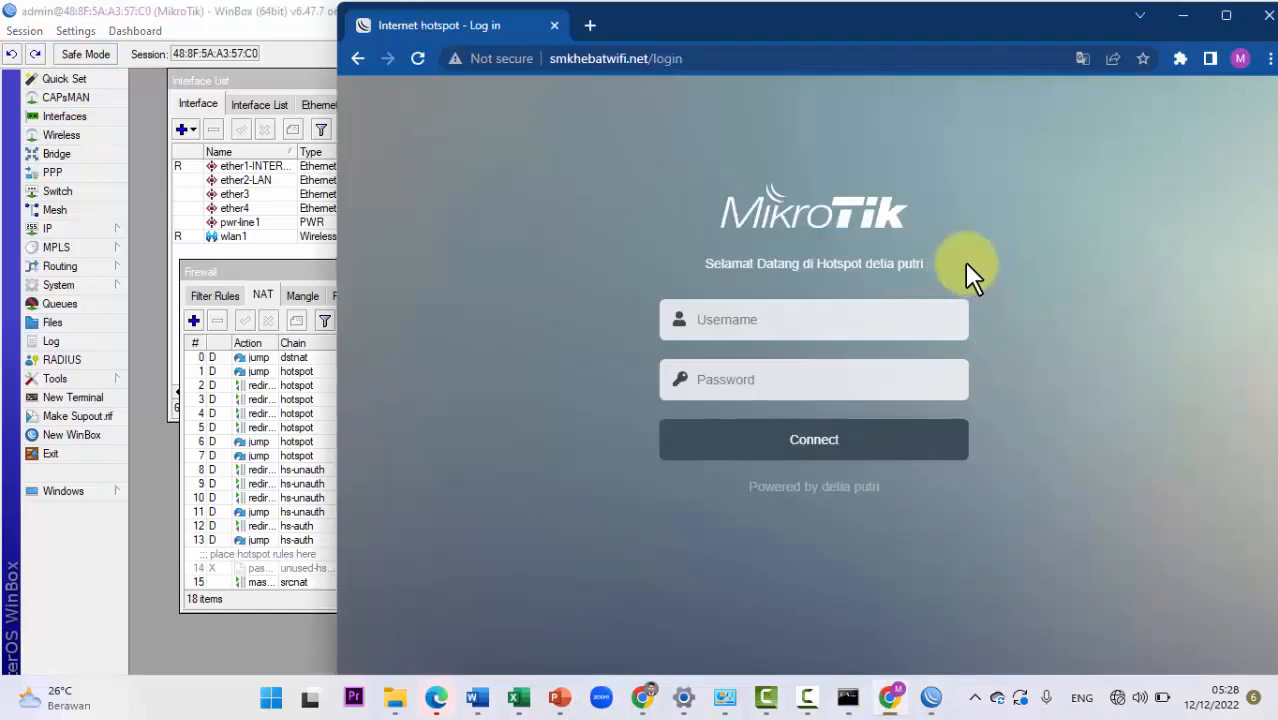
# Step: Reload the Chrome hotspot login page to show the default MikroTik greeting
pyautogui.click(437, 697)
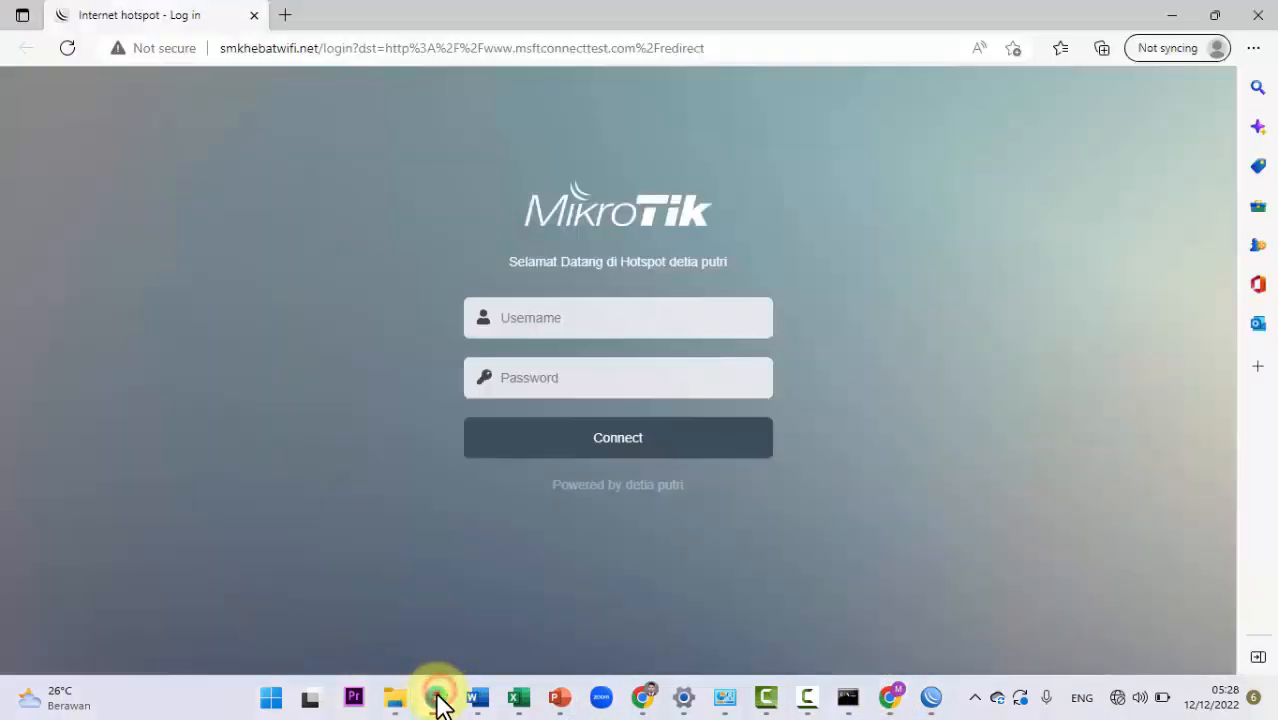
pyautogui.click(437, 697)
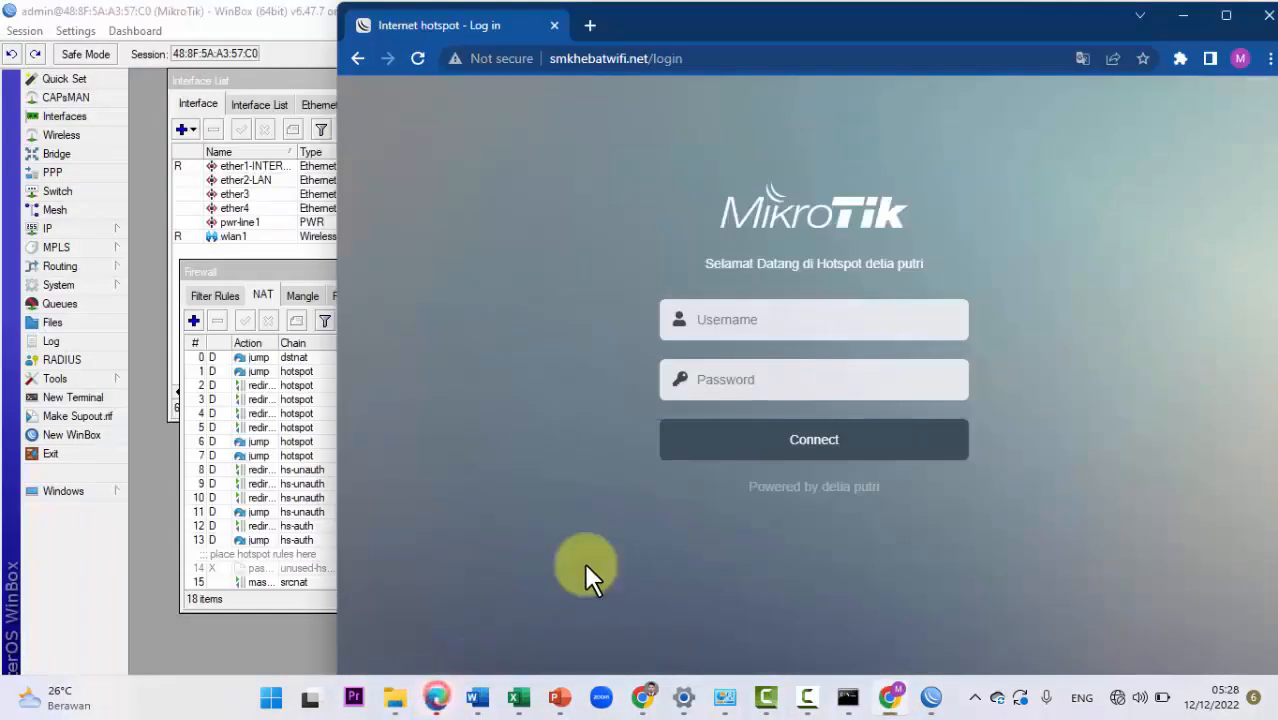
pyautogui.click(921, 264)
pyautogui.tripleClick(697, 268)
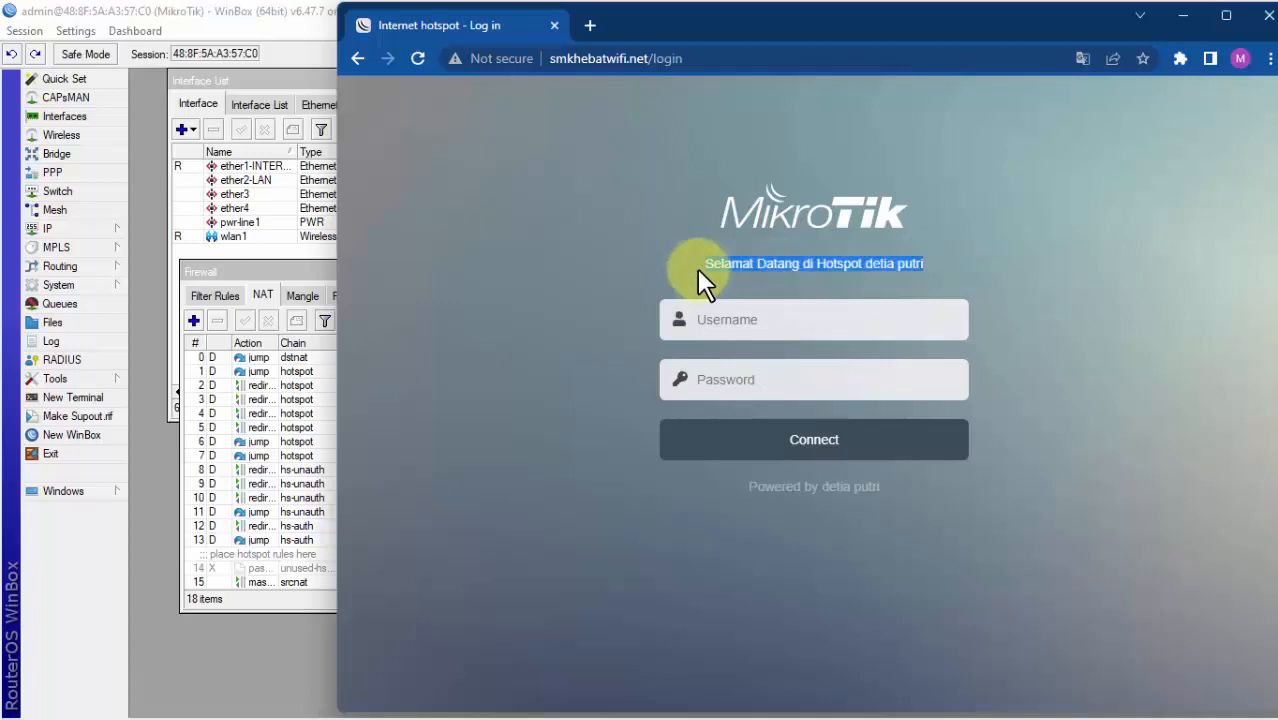
pyautogui.click(765, 323)
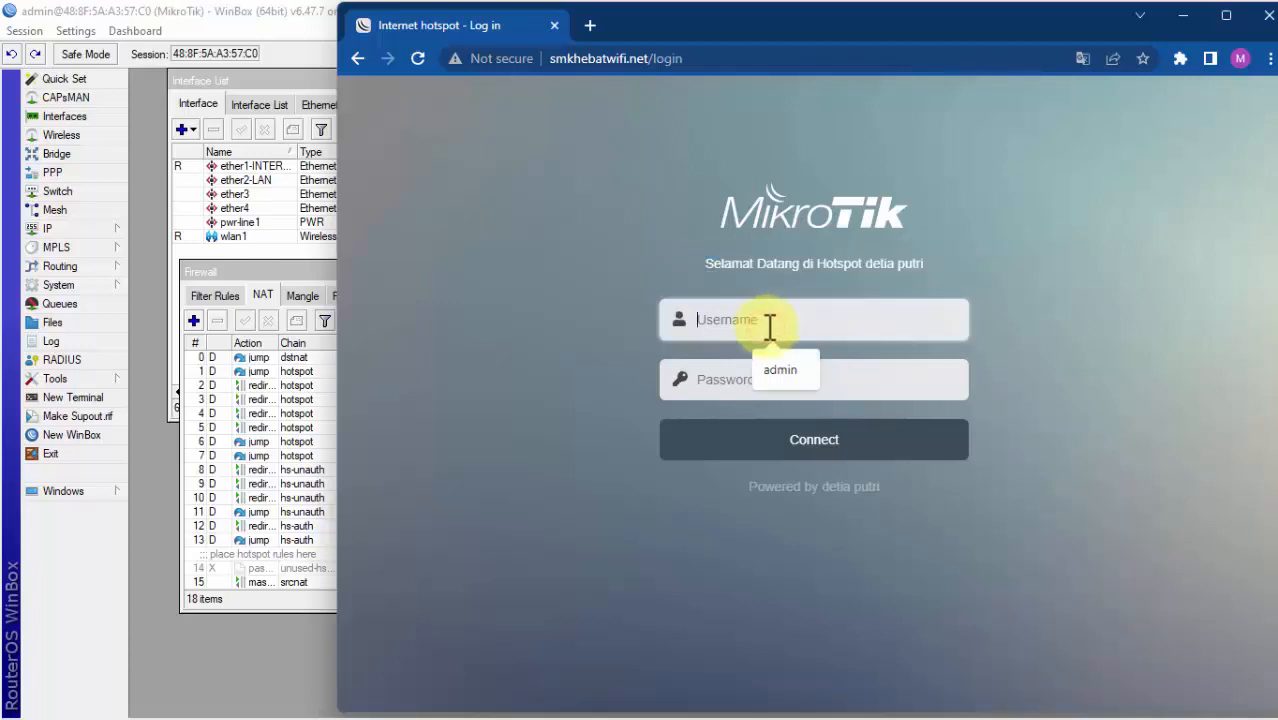
pyautogui.click(415, 60)
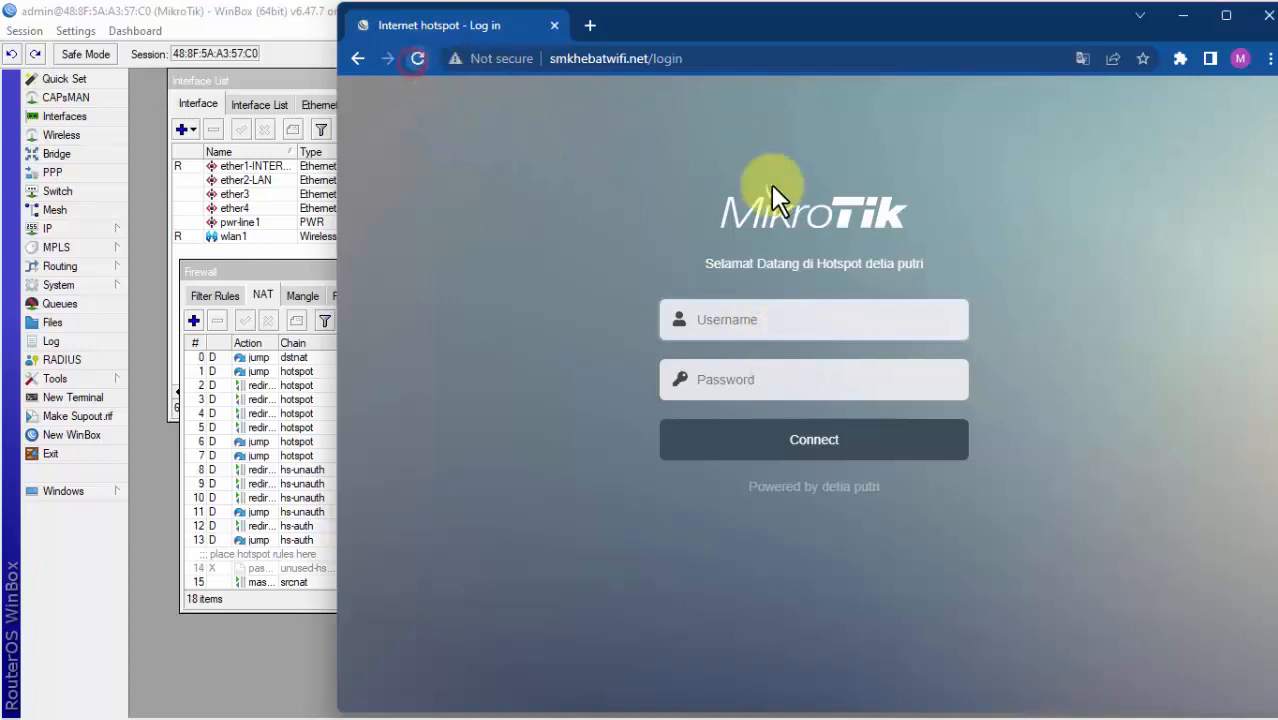
# Step: Fill the Username field with the saved 'admin' autofill suggestion
pyautogui.click(961, 253)
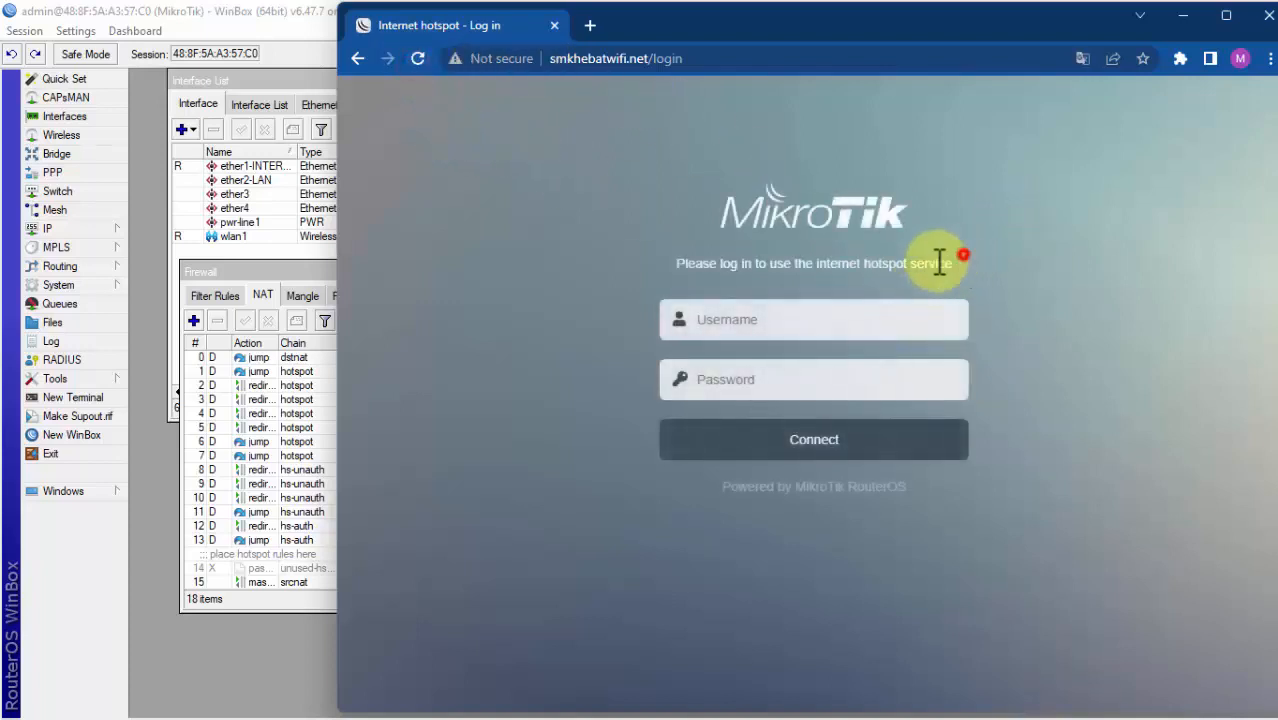
pyautogui.moveTo(687, 275); pyautogui.dragTo(670, 266)
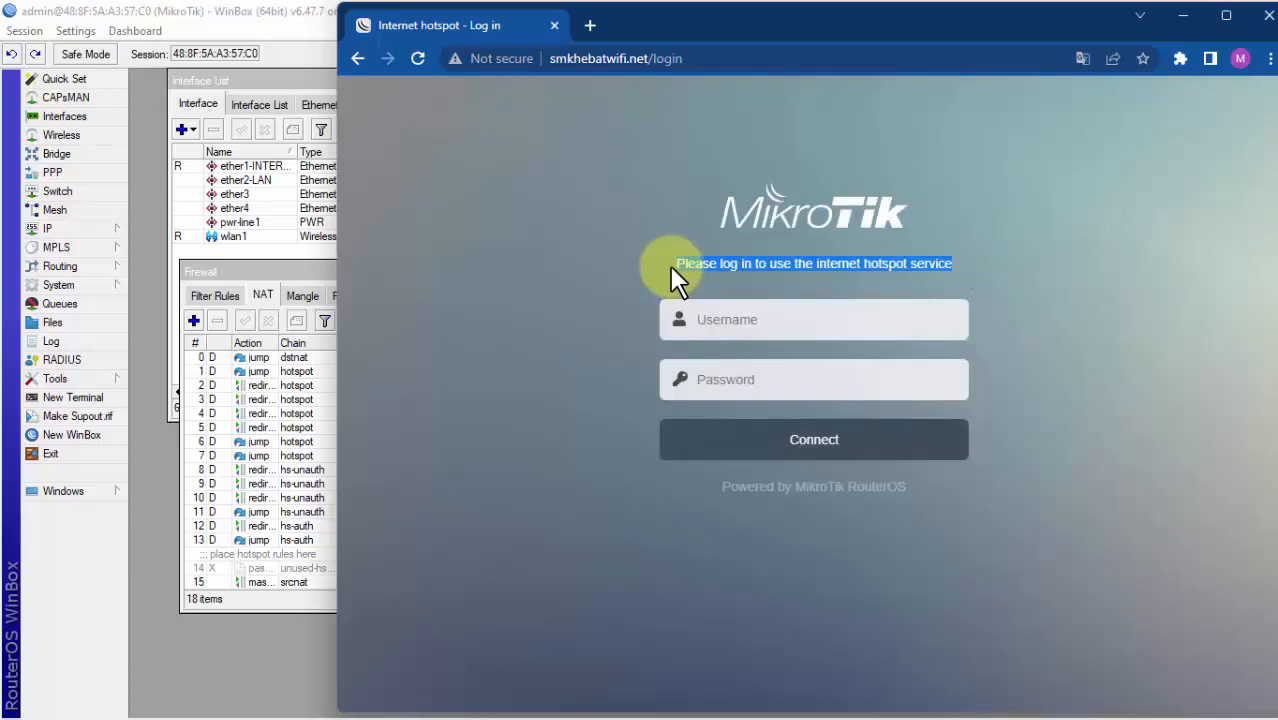
pyautogui.click(1082, 262)
pyautogui.click(783, 323)
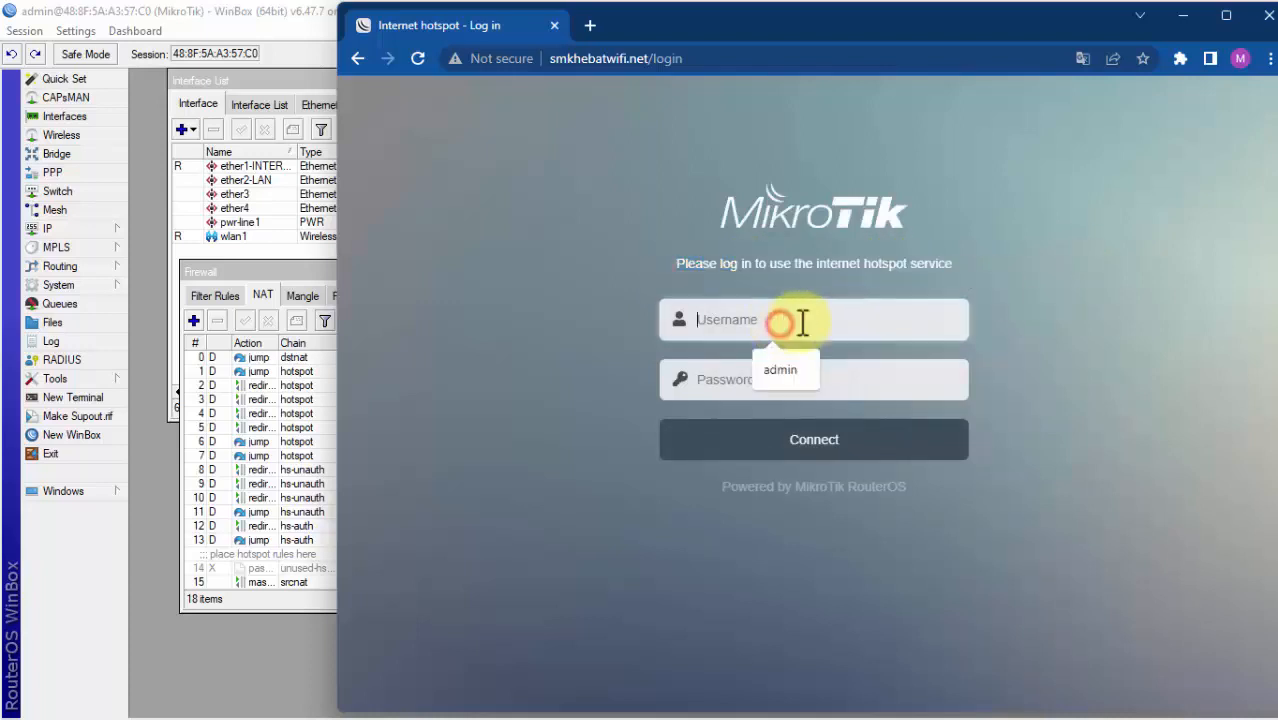
pyautogui.click(790, 373)
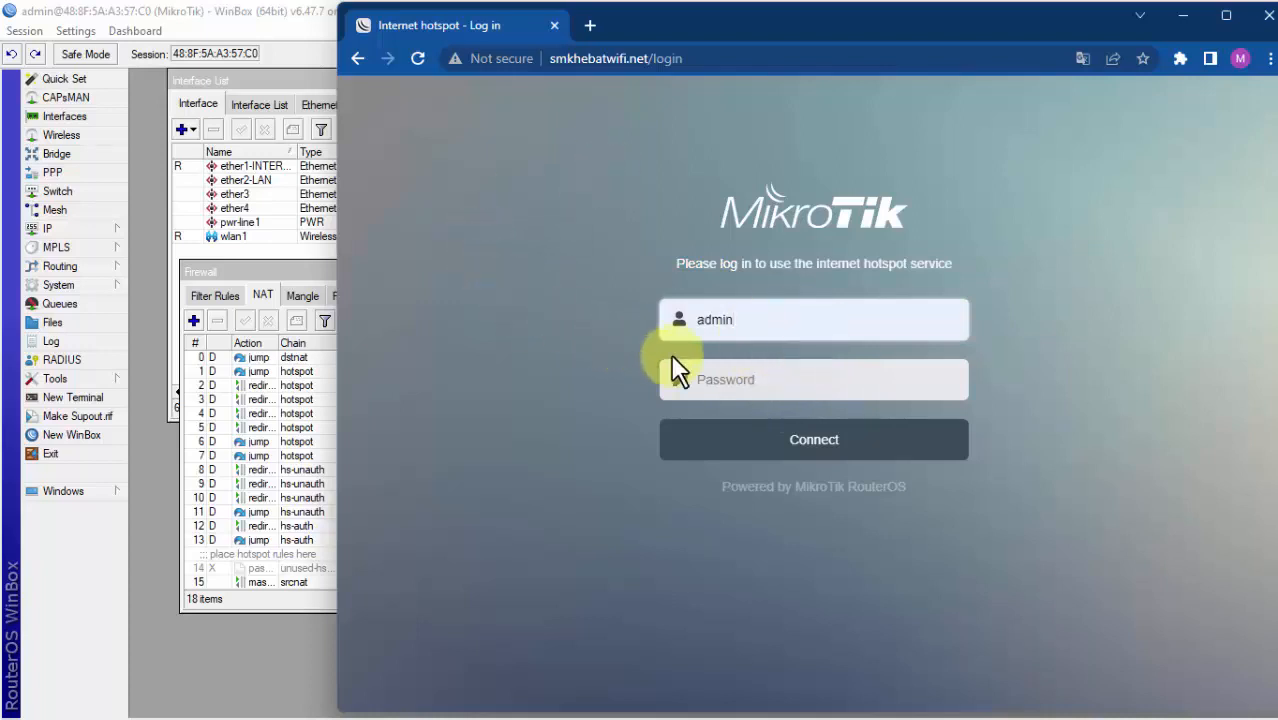
# Step: Enter the admin password and connect, declining Chrome's offer to save it
pyautogui.click(736, 382)
pyautogui.write('123')
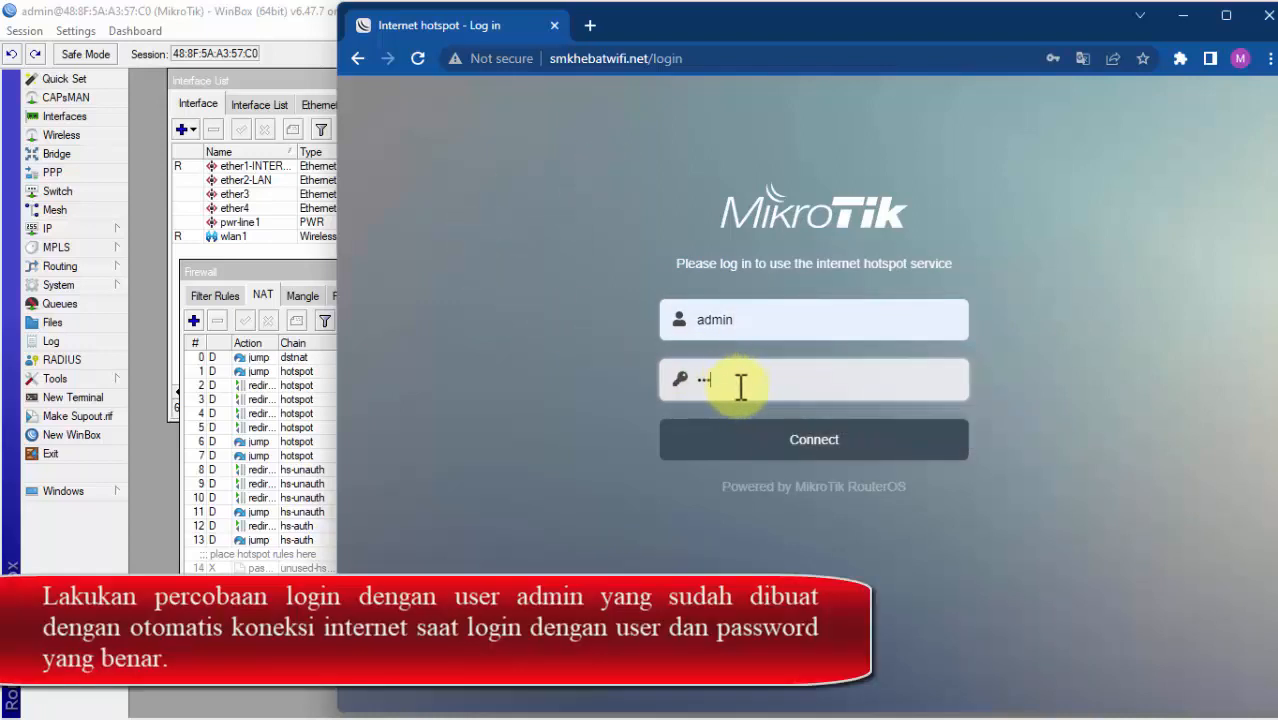
pyautogui.click(766, 440)
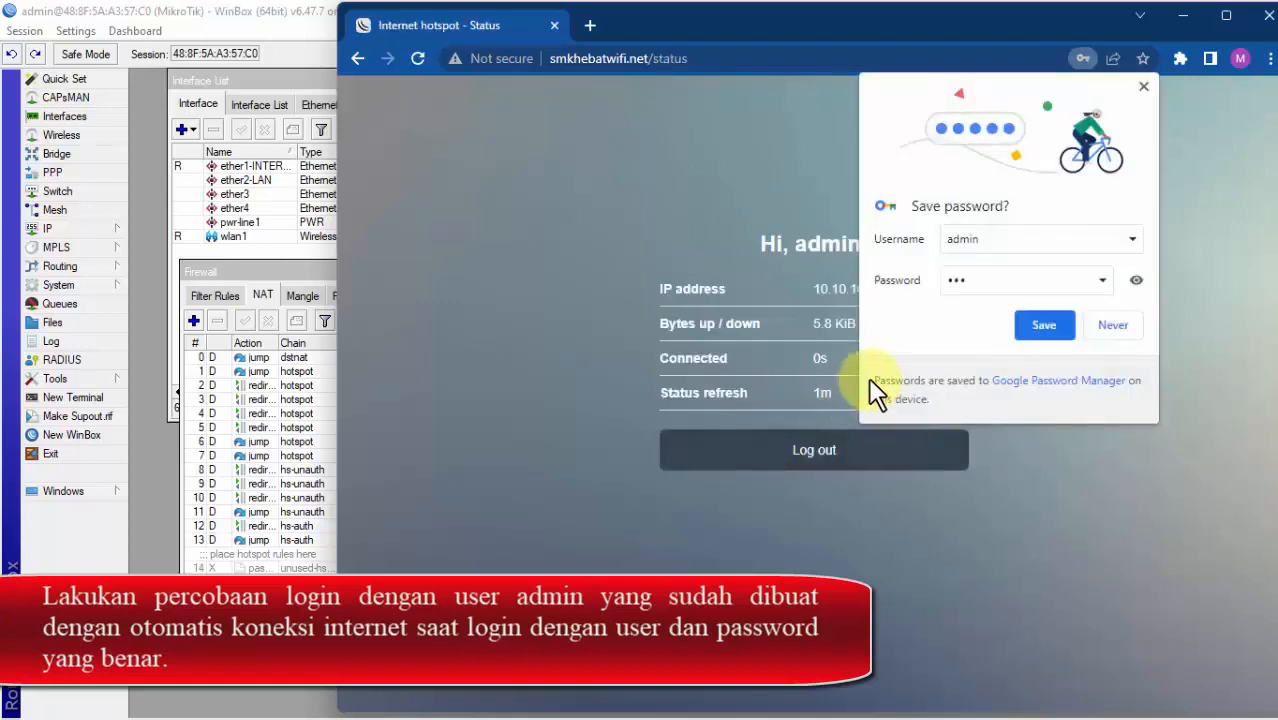
pyautogui.click(1112, 326)
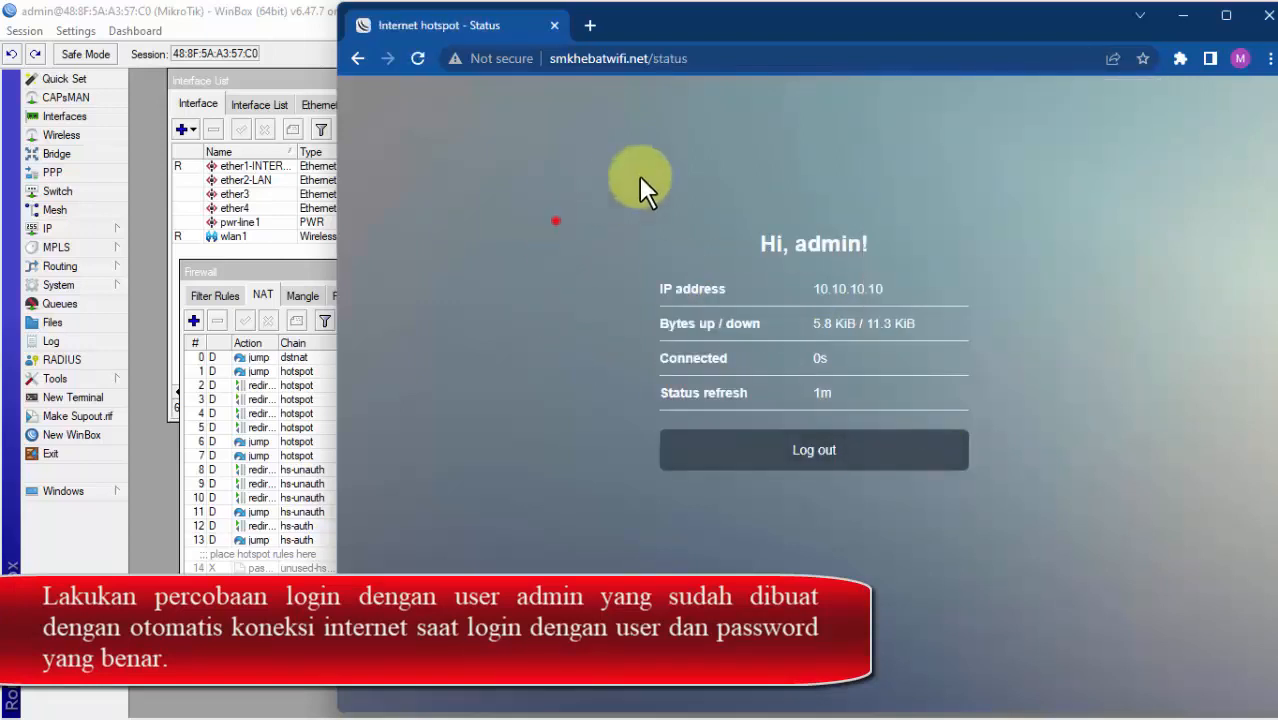
pyautogui.moveTo(556, 220); pyautogui.dragTo(832, 398)
pyautogui.click(645, 210)
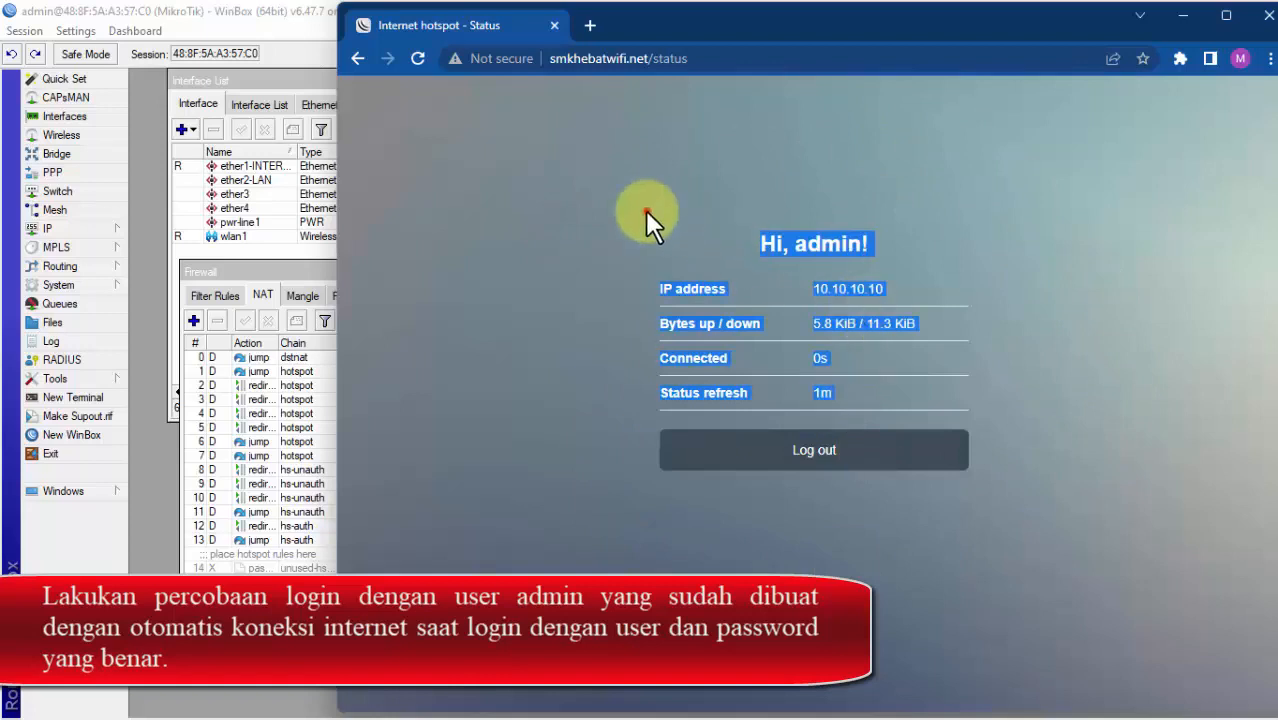
pyautogui.moveTo(647, 212); pyautogui.dragTo(841, 184)
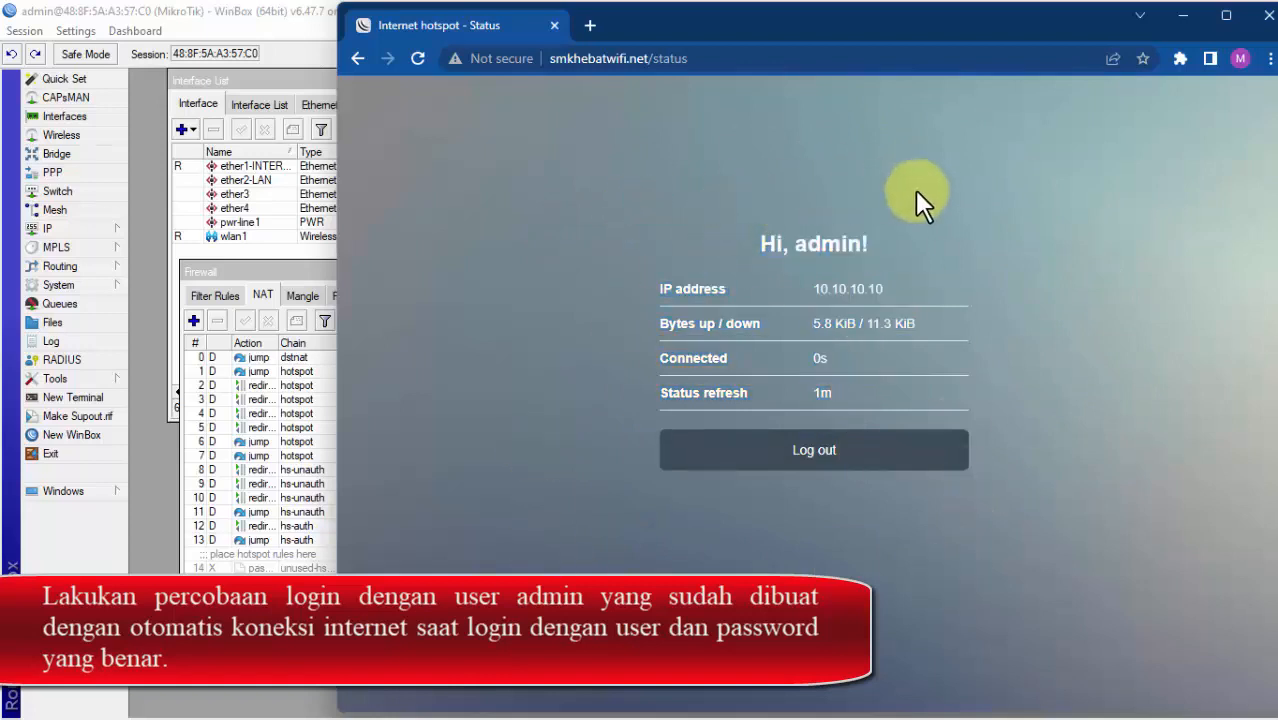
pyautogui.moveTo(621, 228); pyautogui.dragTo(964, 488)
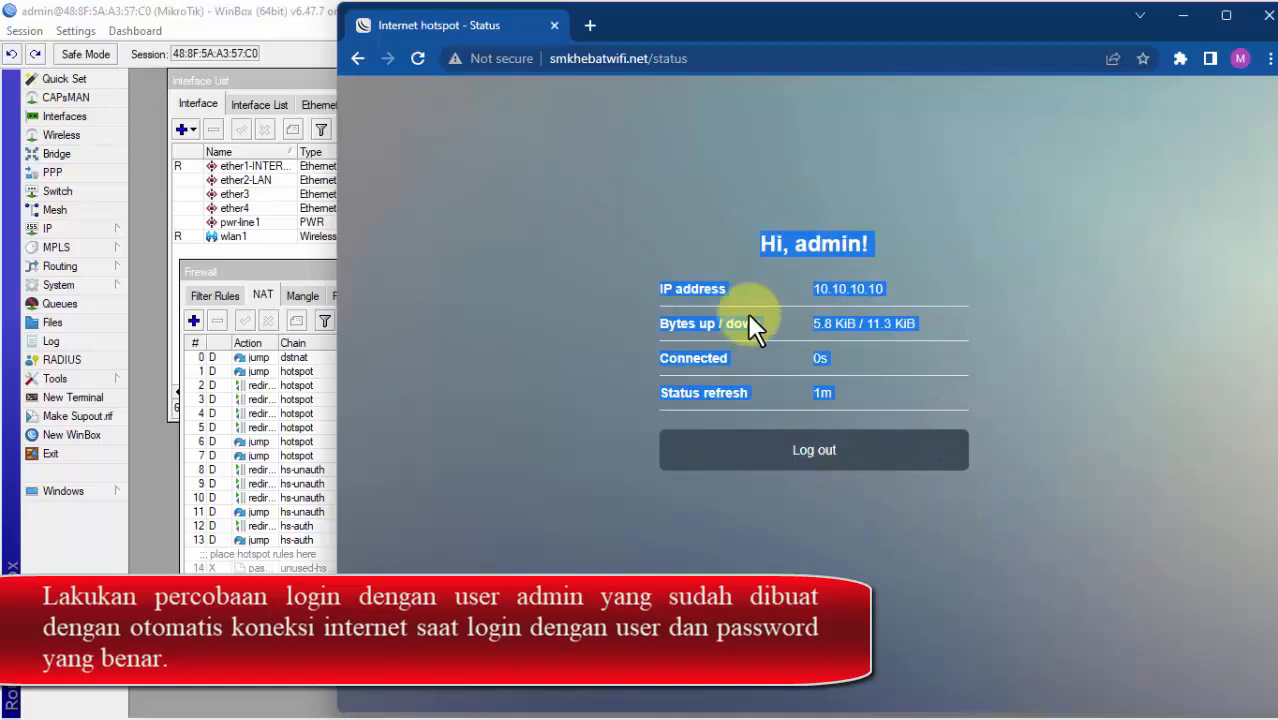
# Step: Load youtube.com in a new tab to confirm internet access, then return to the status tab
pyautogui.click(591, 27)
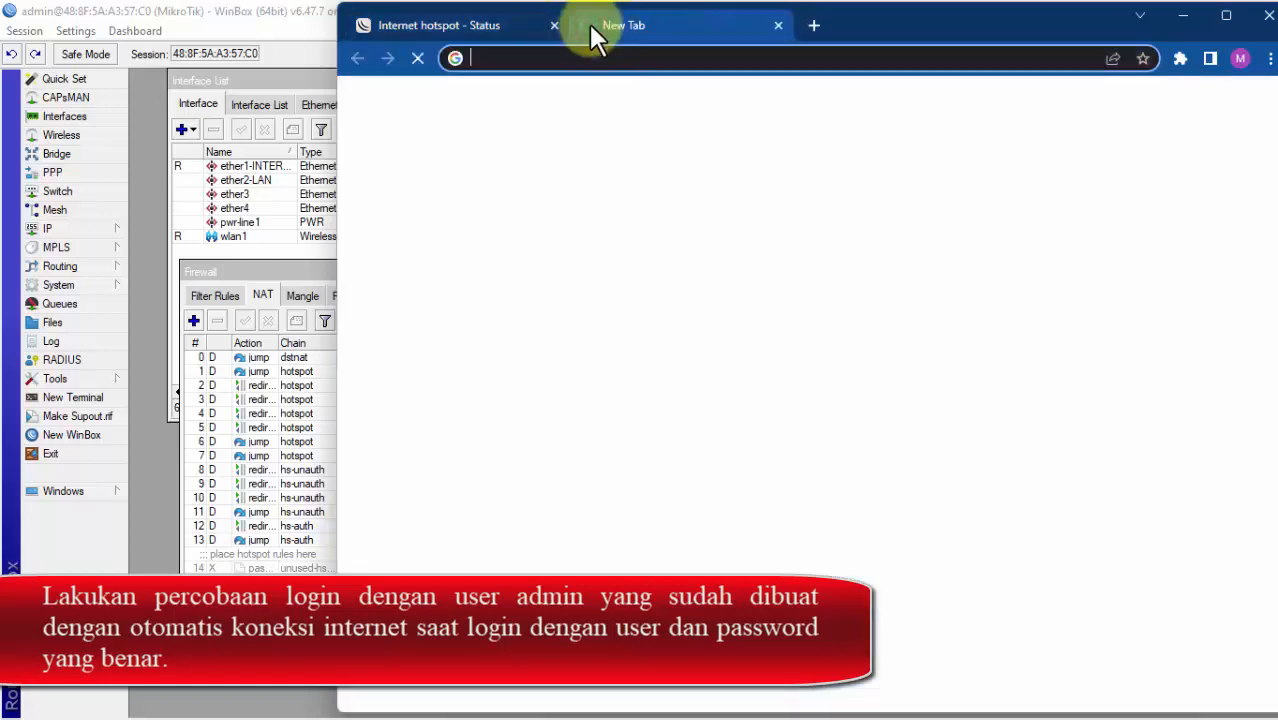
pyautogui.write('y')
pyautogui.press('Return')
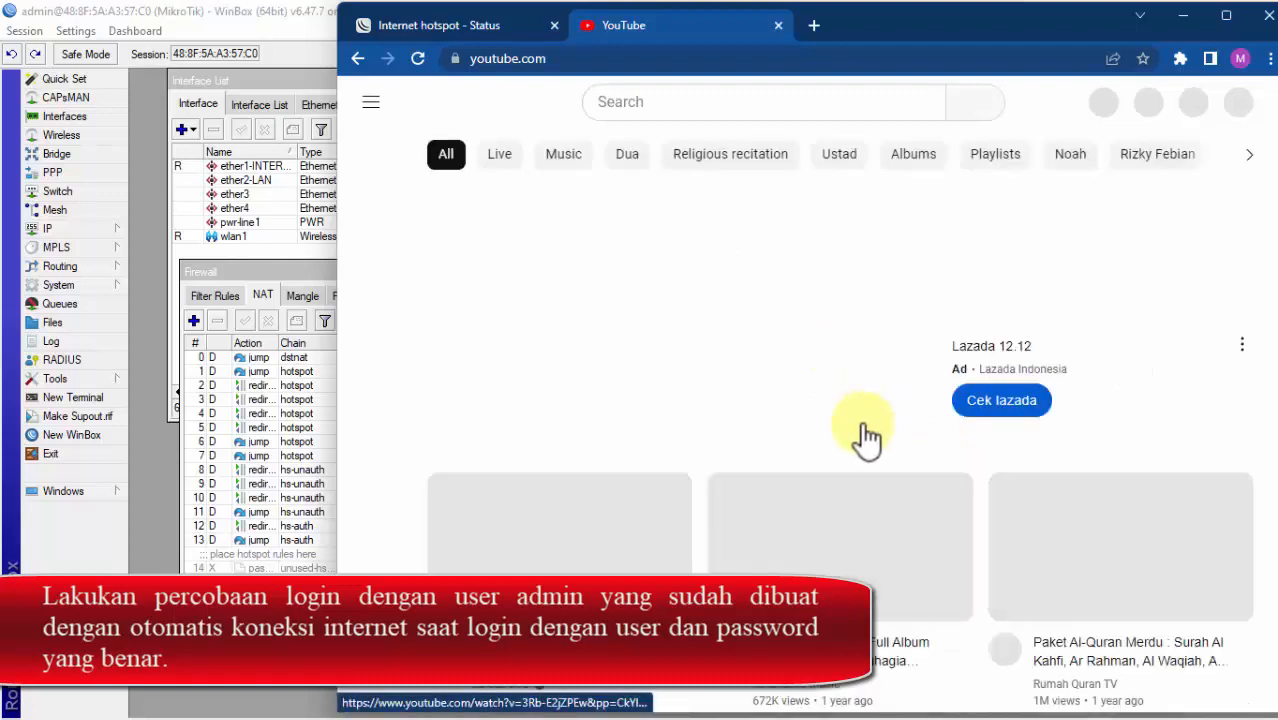
pyautogui.click(498, 24)
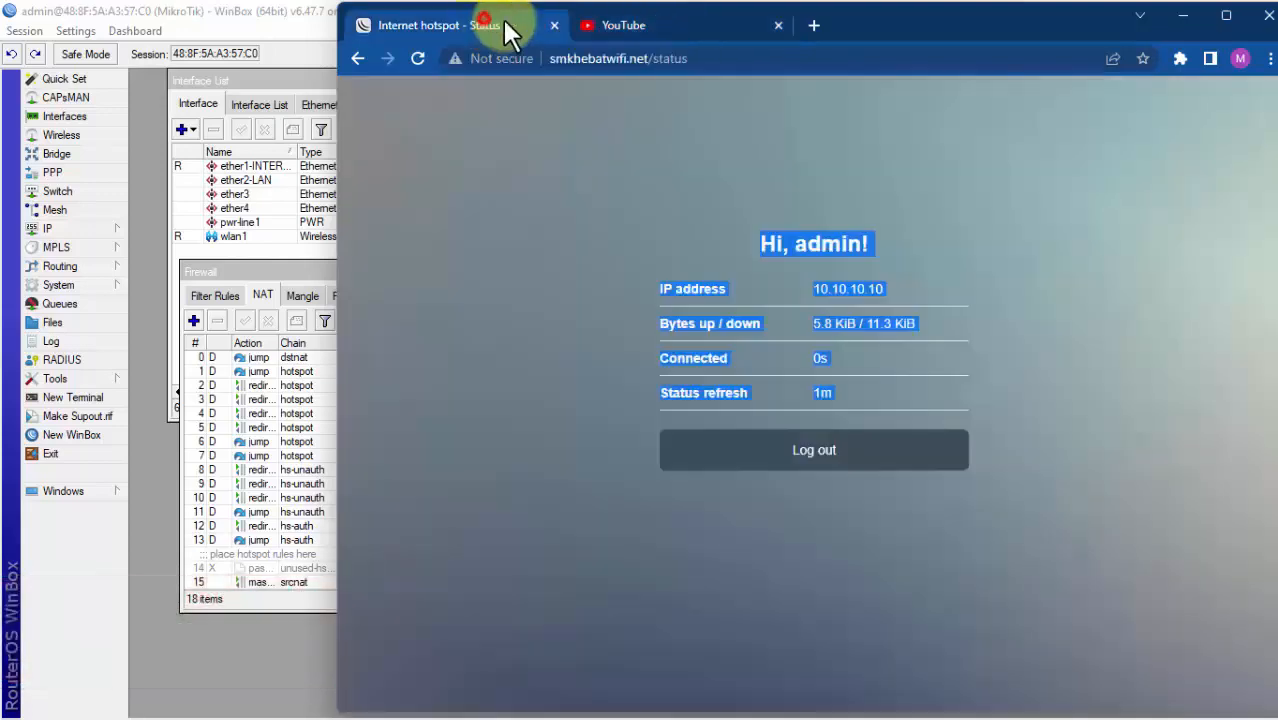
pyautogui.click(558, 368)
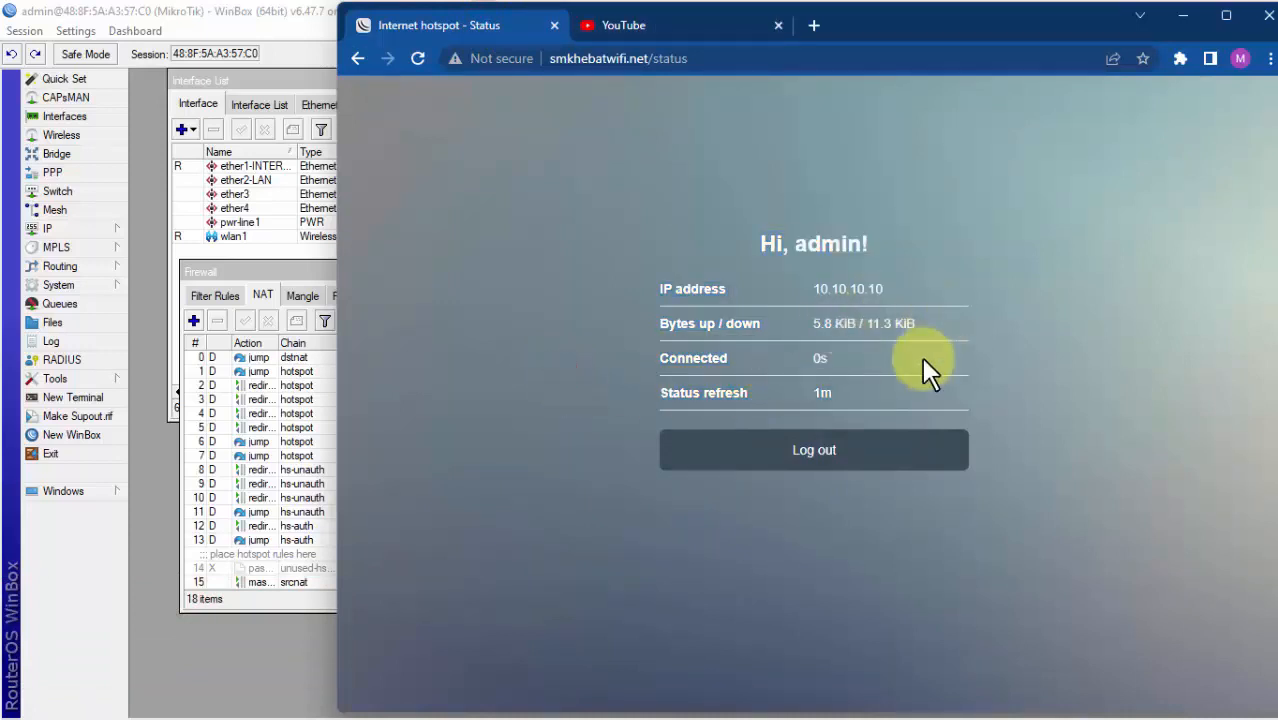
# Step: Log out of the hotspot and back in, twice
pyautogui.click(902, 458)
pyautogui.click(890, 463)
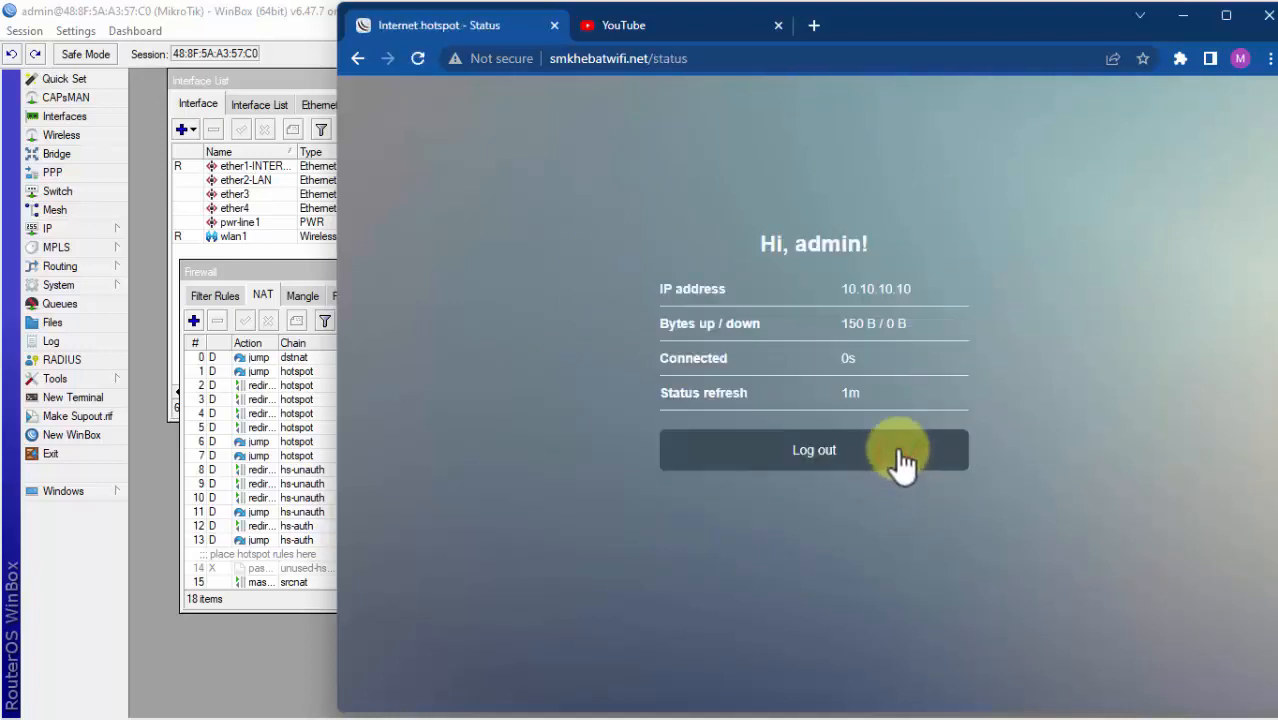
pyautogui.click(883, 458)
pyautogui.click(866, 472)
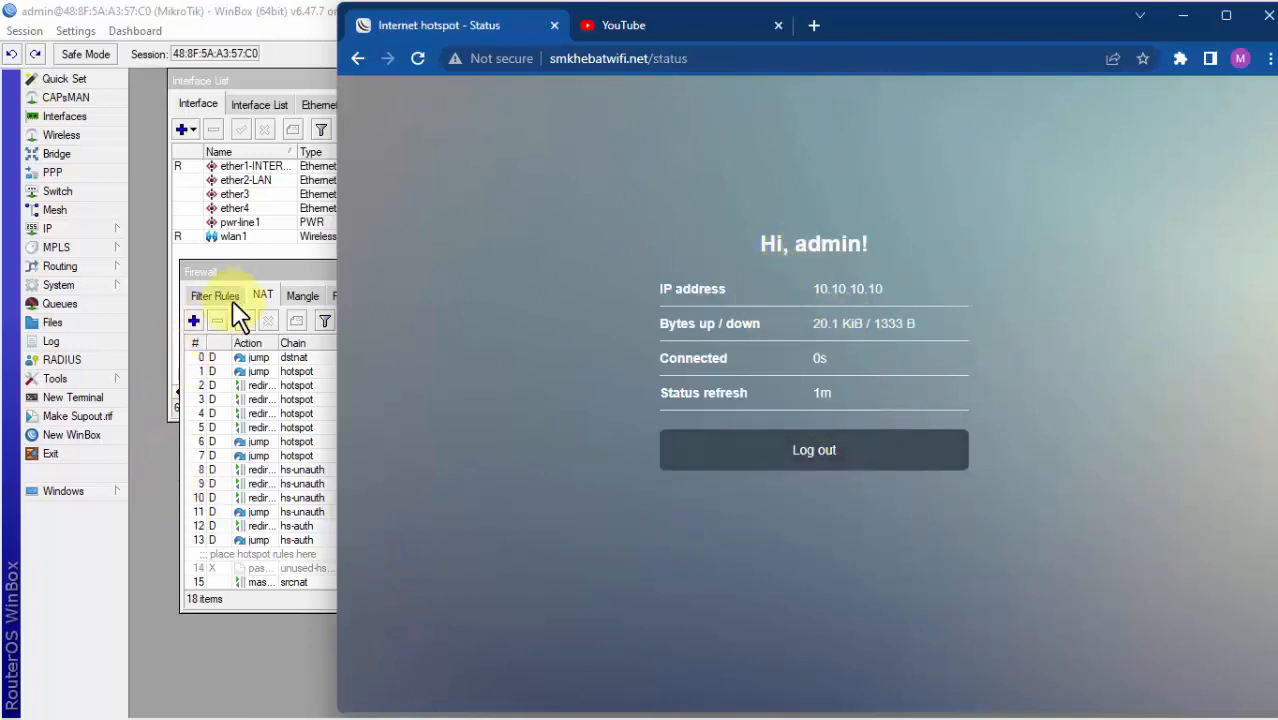
pyautogui.click(242, 370)
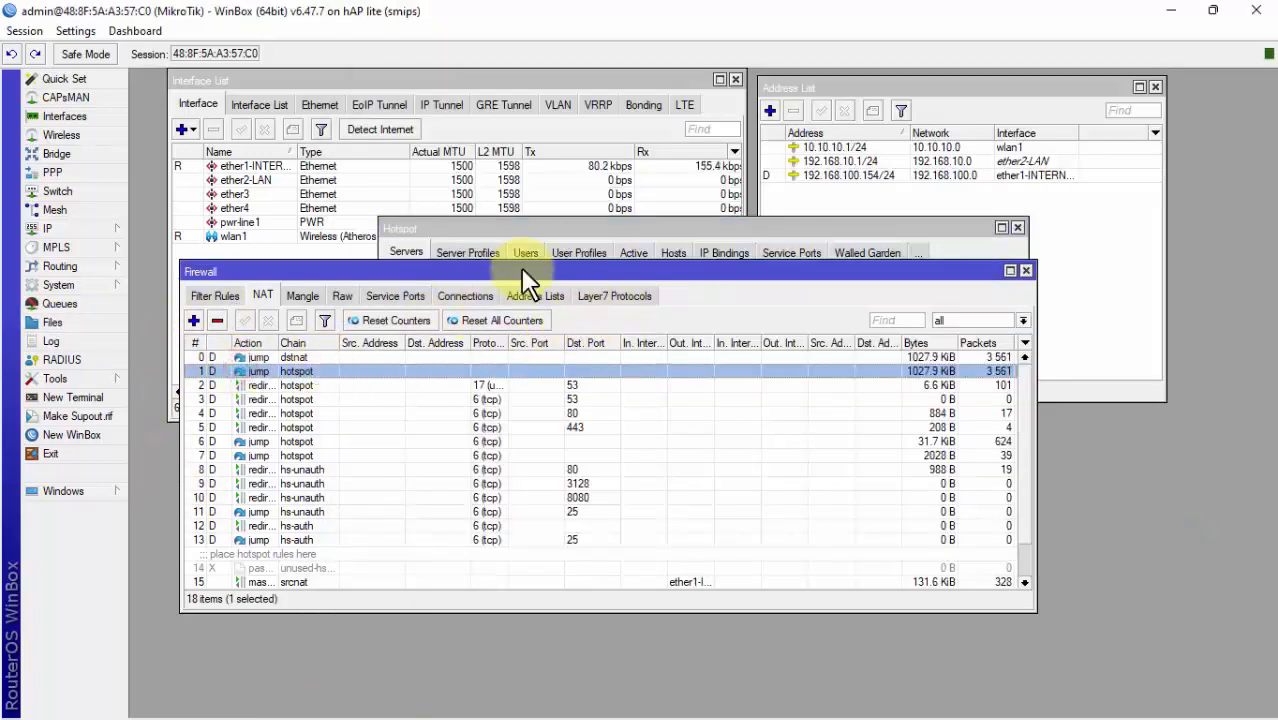
# Step: Switch hsprof1's login methods from Cookie to HTTP CHAP, HTTP PAP and MAC Cookie
pyautogui.click(546, 222)
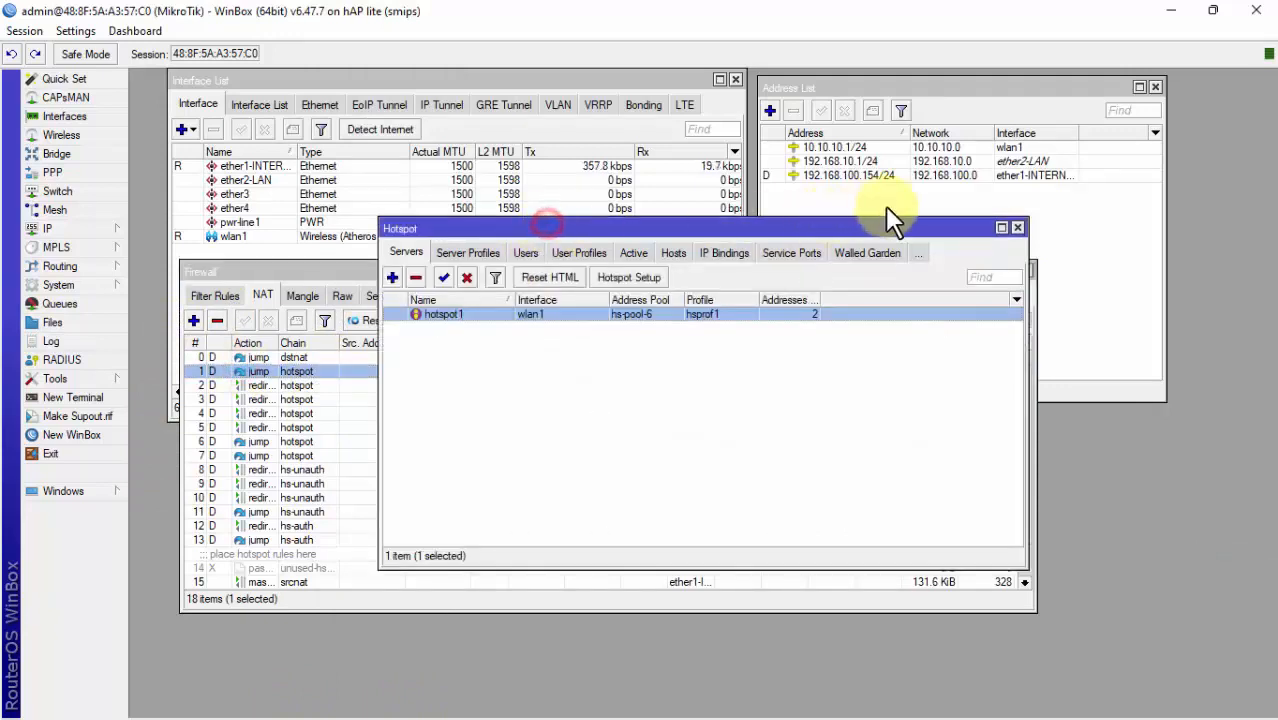
pyautogui.doubleClick(440, 316)
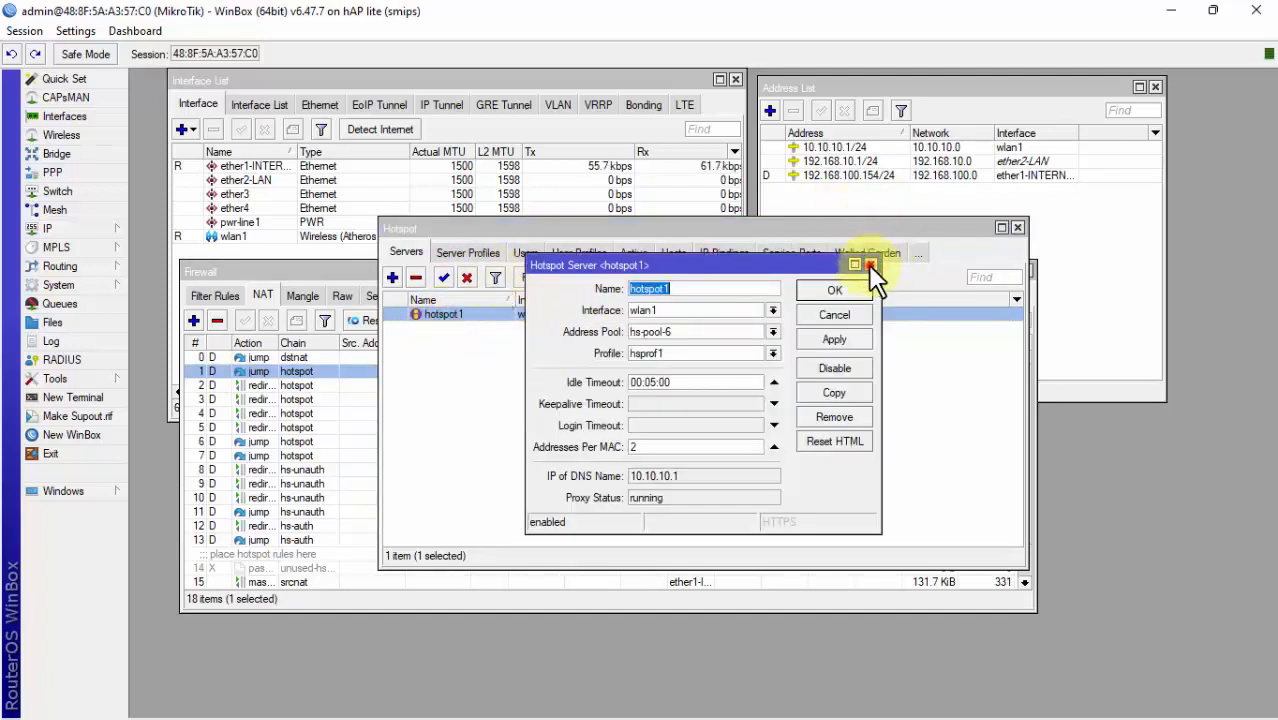
pyautogui.click(869, 264)
pyautogui.click(468, 253)
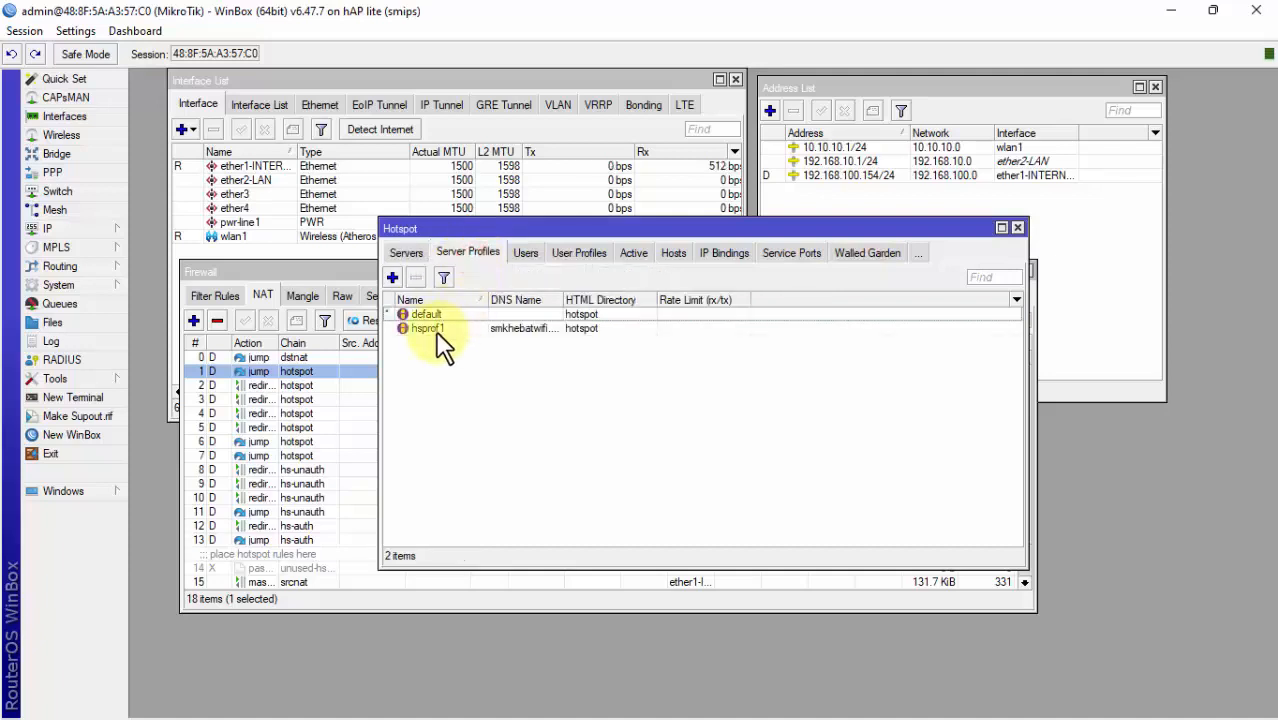
pyautogui.click(430, 330)
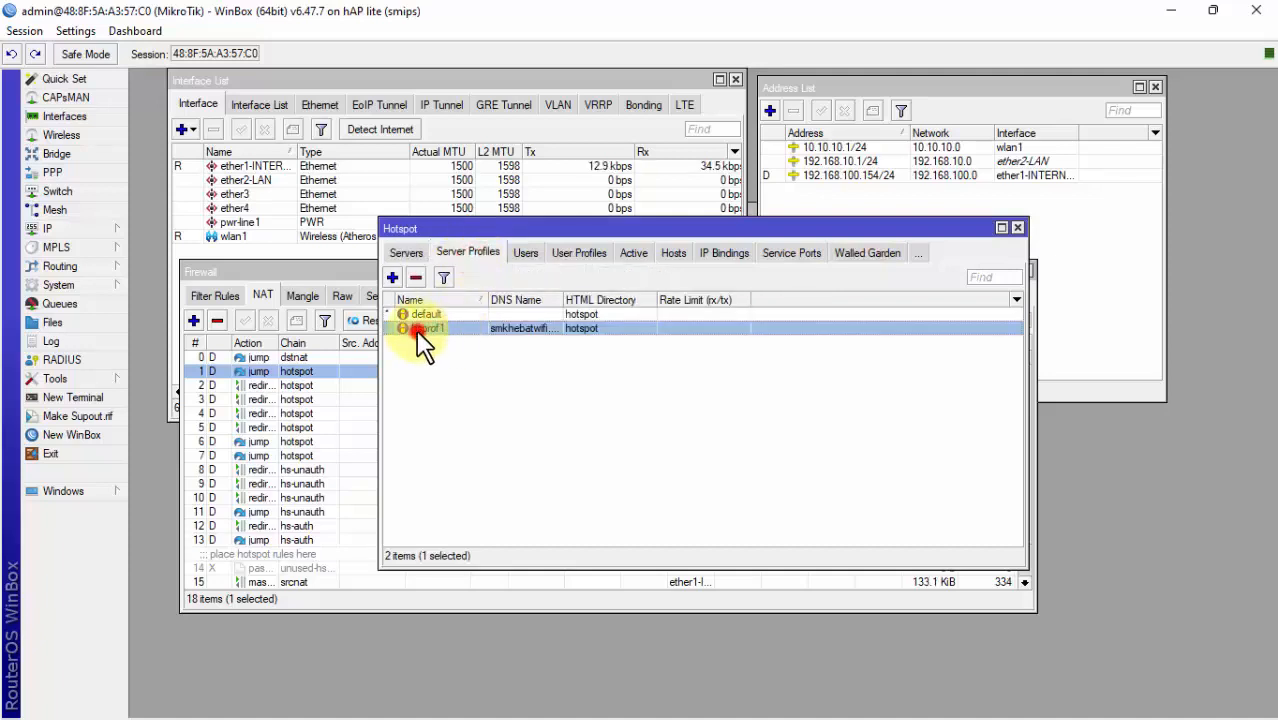
pyautogui.doubleClick(422, 330)
pyautogui.click(572, 238)
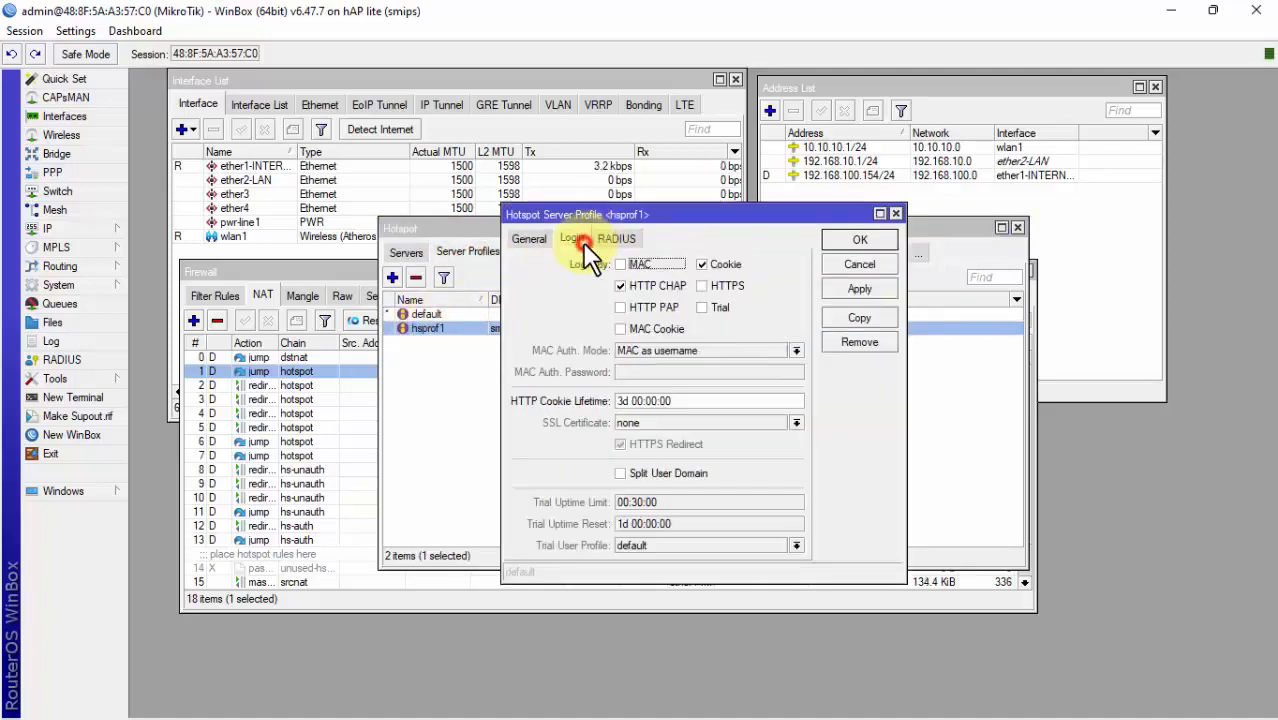
pyautogui.click(702, 265)
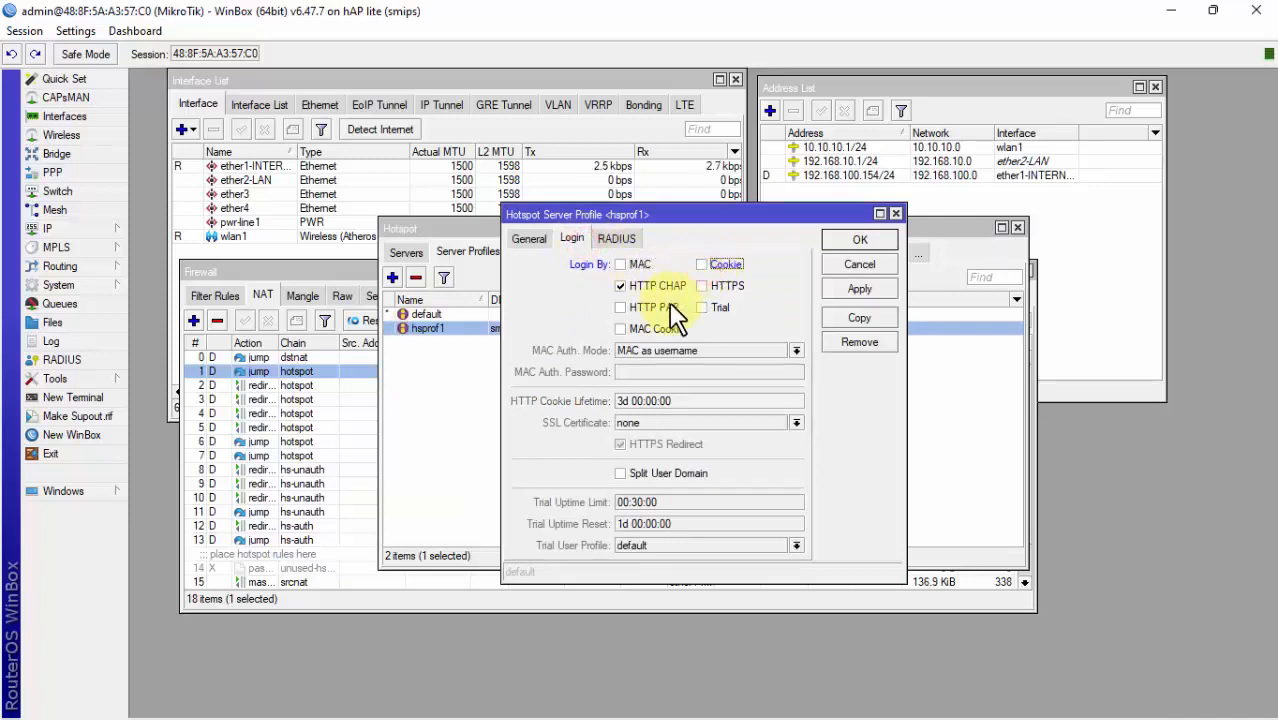
pyautogui.click(621, 329)
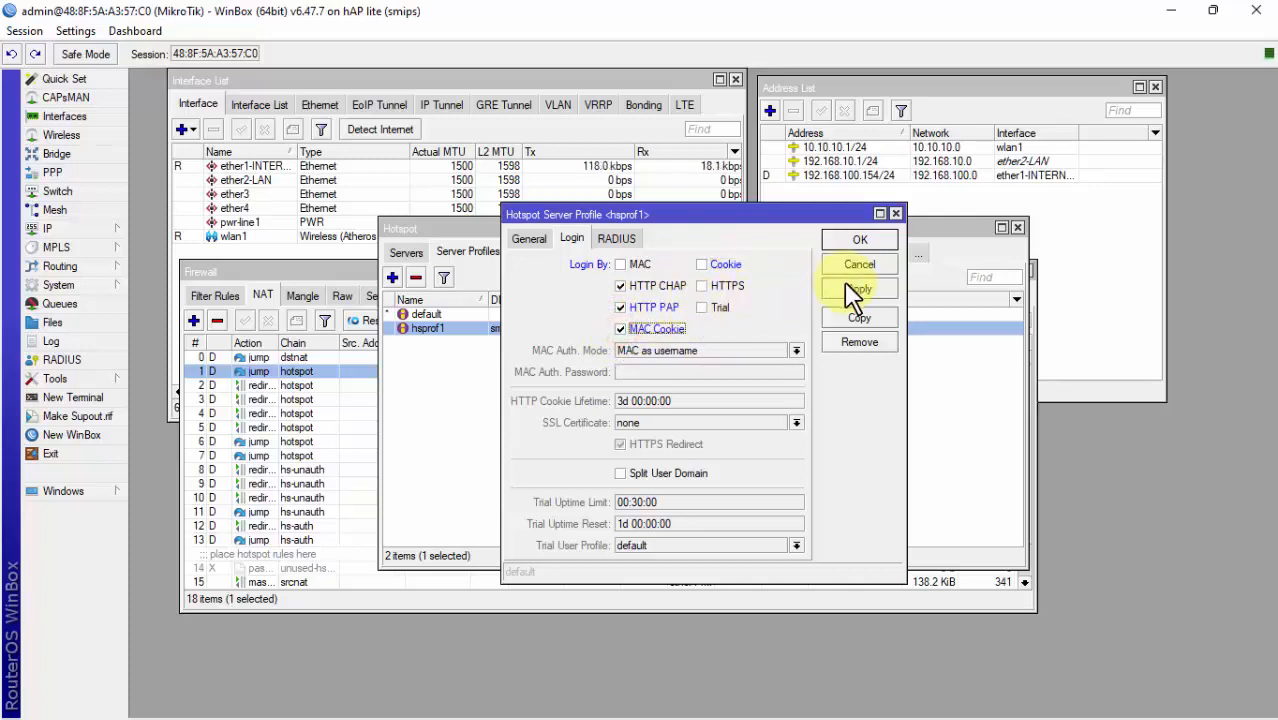
pyautogui.click(871, 241)
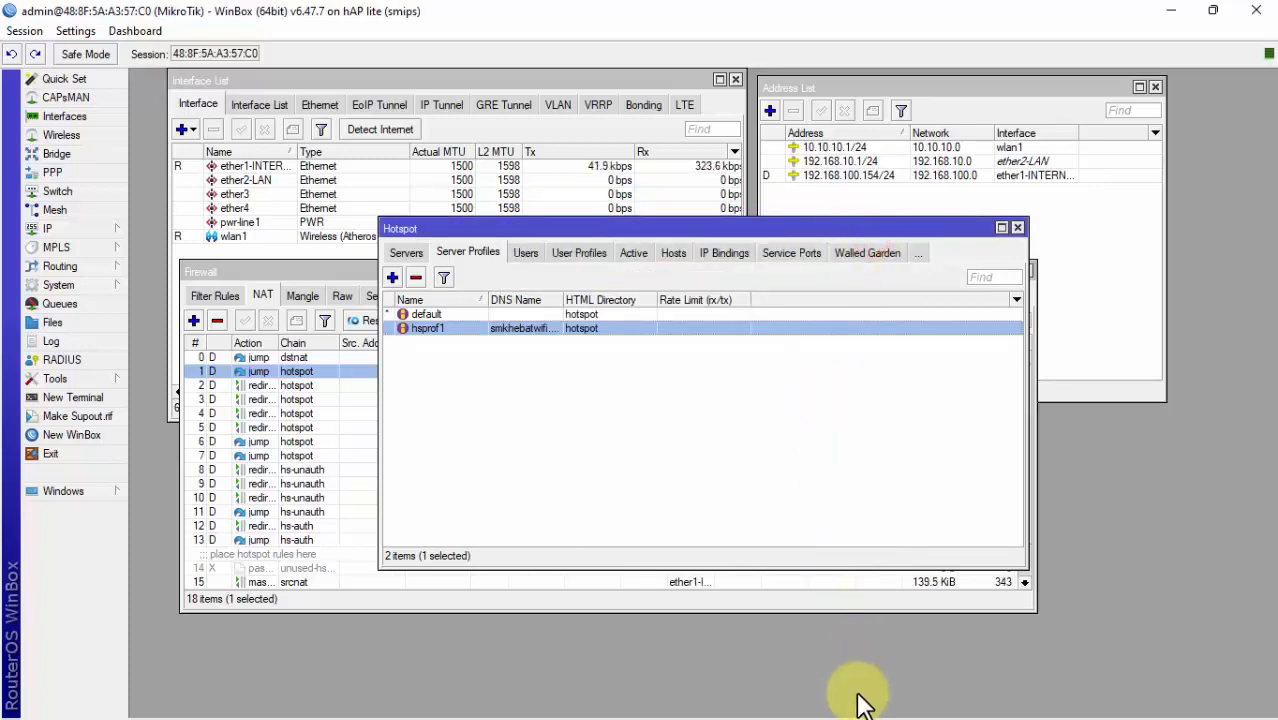
# Step: Log out in Chrome to return to the empty smkhebatwifi.net/login page
pyautogui.moveTo(928, 708)
pyautogui.click(888, 697)
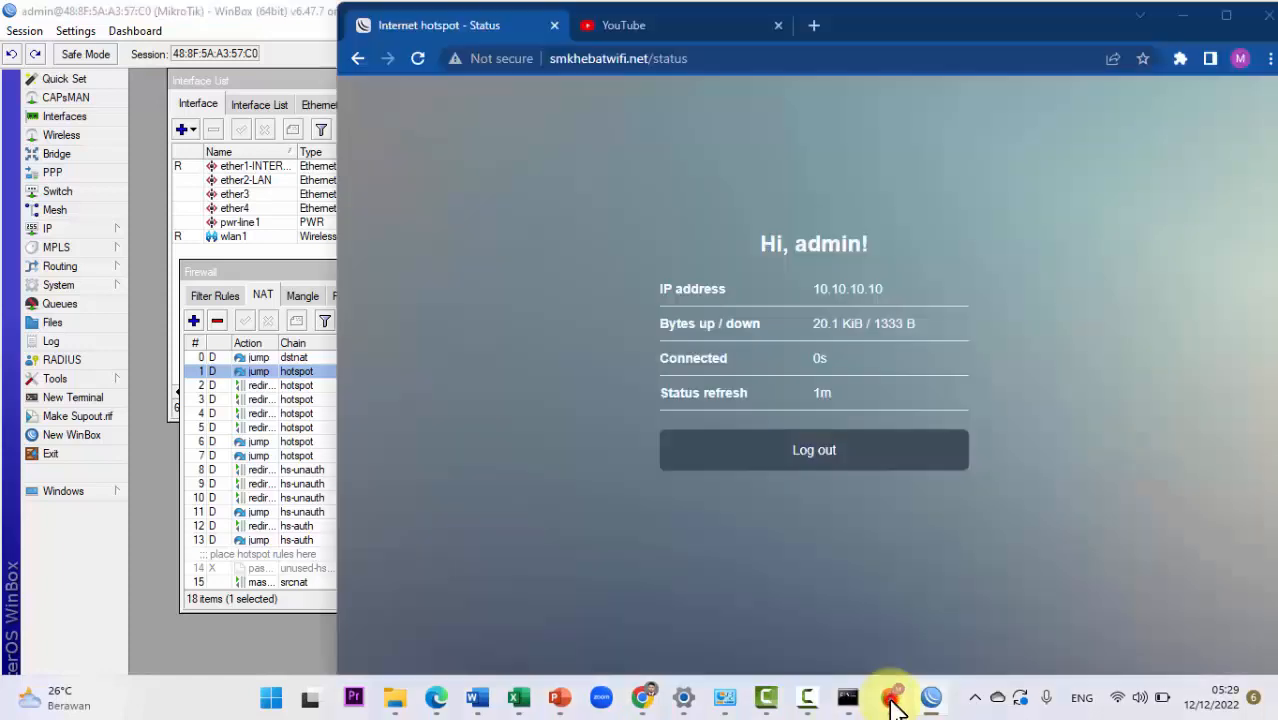
pyautogui.click(907, 458)
pyautogui.click(904, 465)
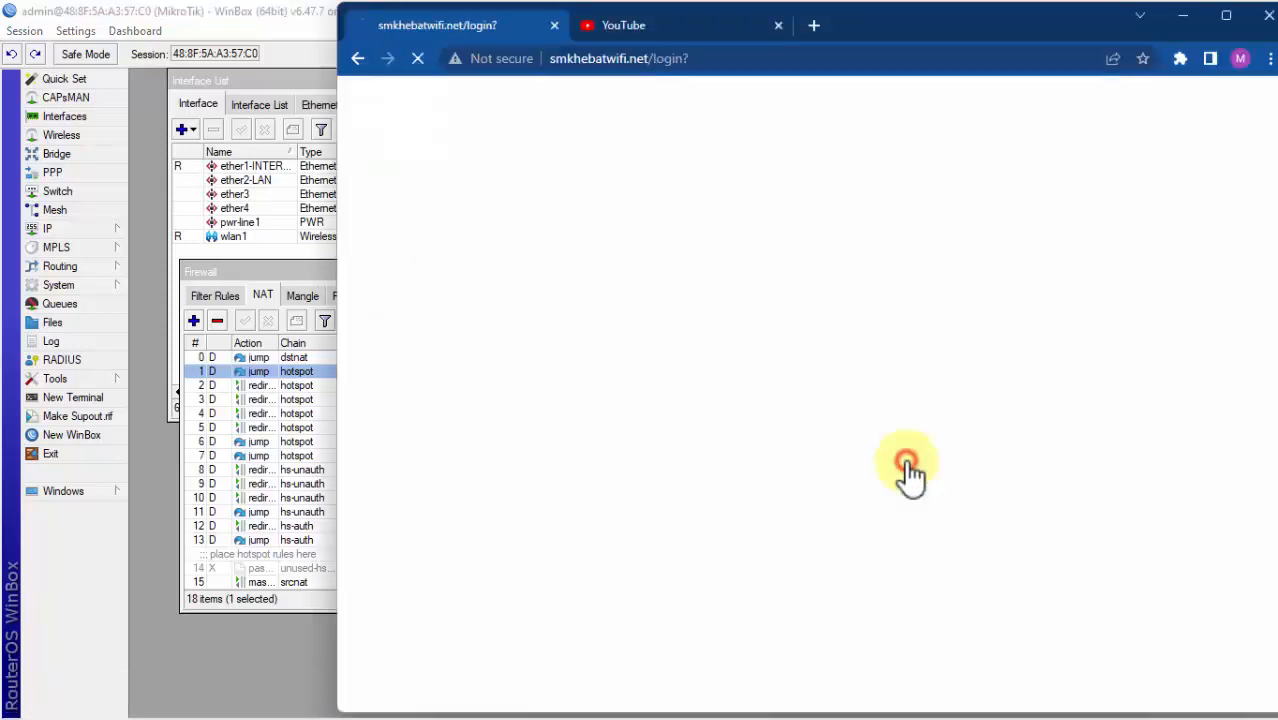
pyautogui.moveTo(1031, 204); pyautogui.dragTo(440, 455)
pyautogui.click(1075, 289)
pyautogui.moveTo(618, 290); pyautogui.dragTo(957, 258)
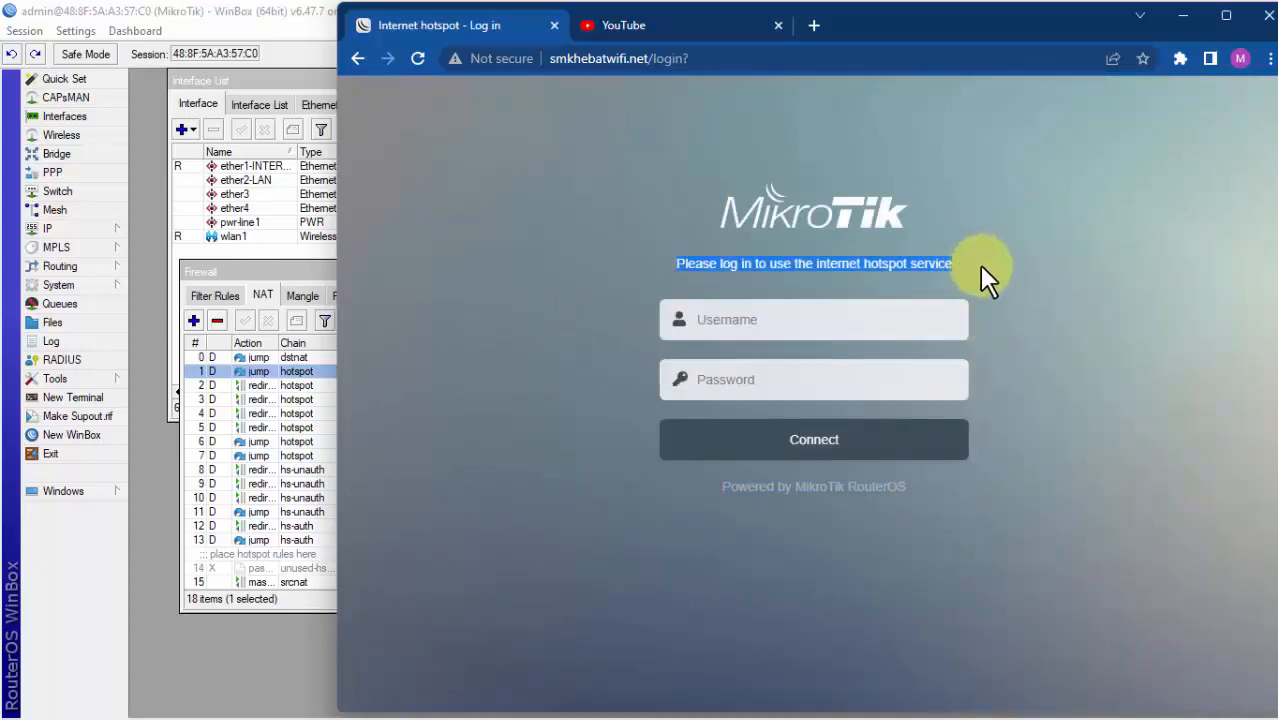
pyautogui.click(990, 270)
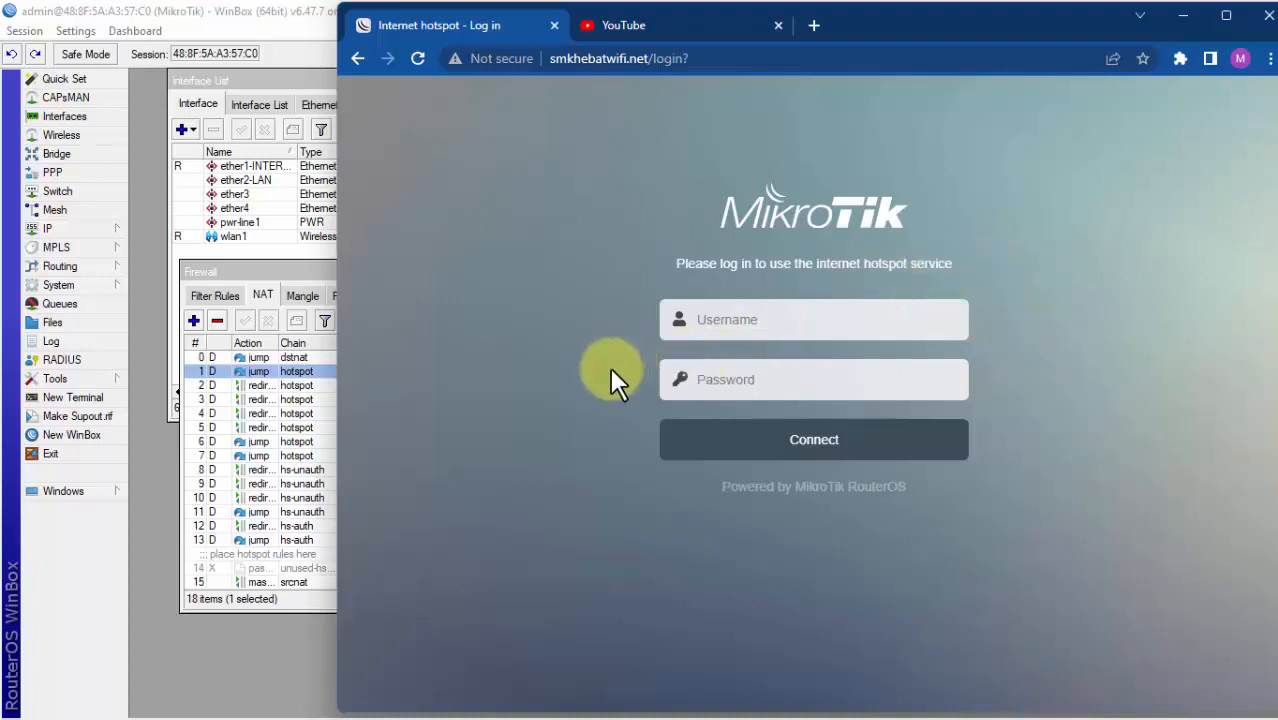
# Step: Bring the Hotspot window forward and show the User Profiles list
pyautogui.click(276, 283)
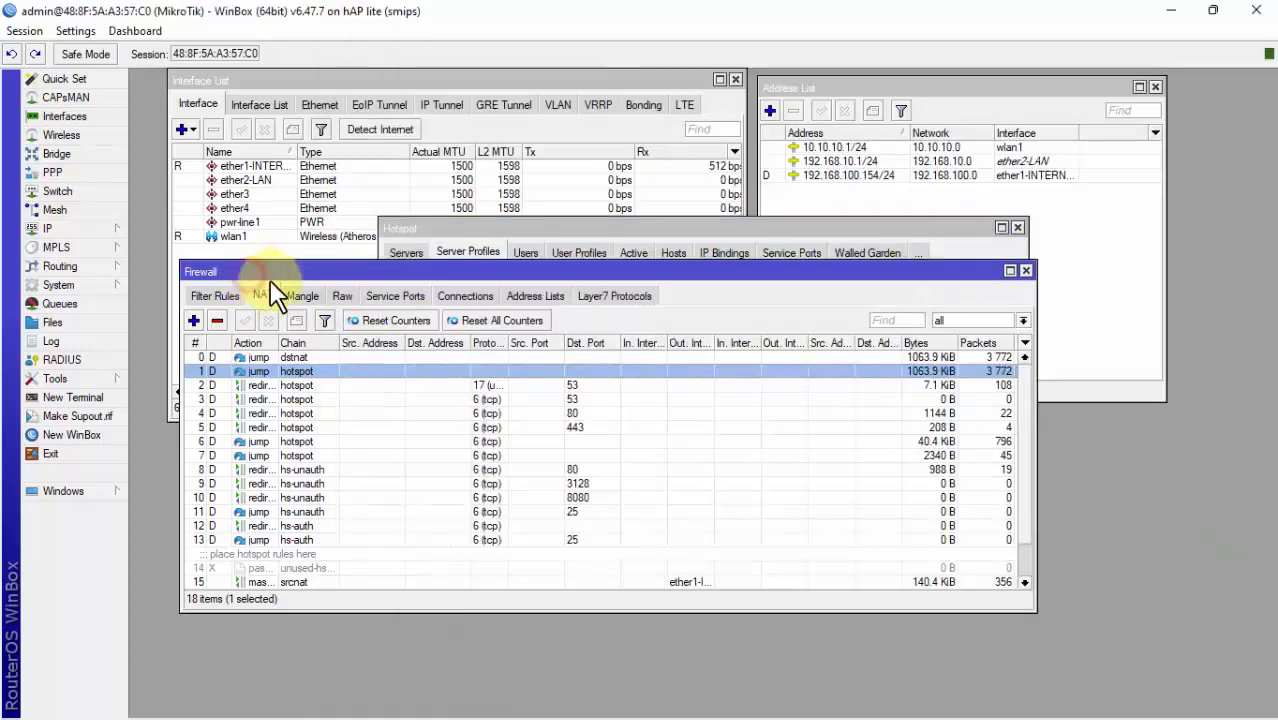
pyautogui.click(890, 227)
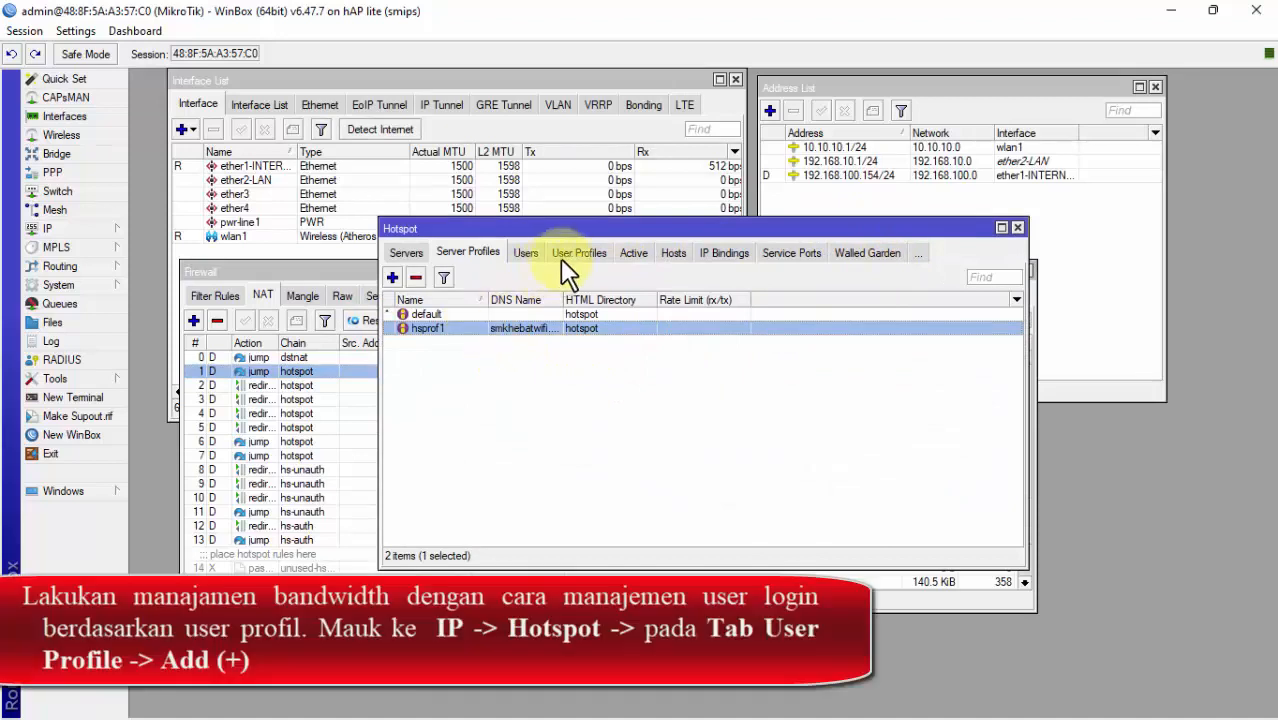
pyautogui.click(407, 254)
pyautogui.click(478, 255)
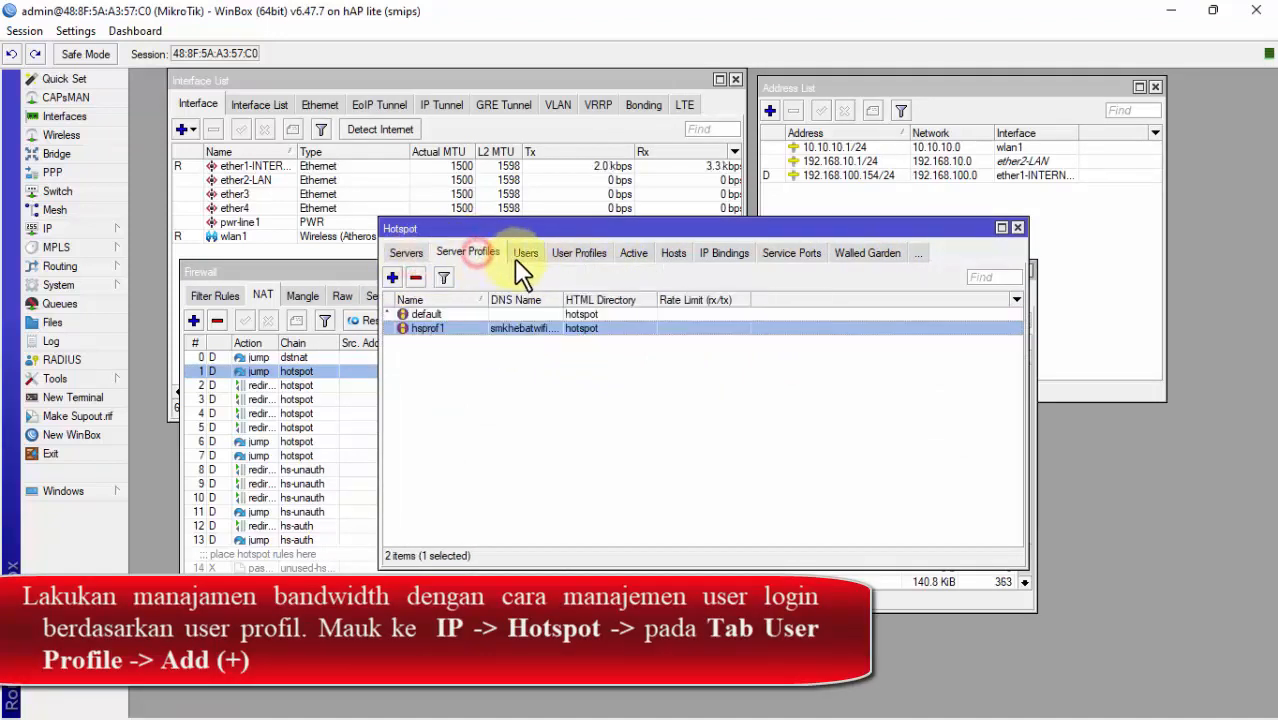
pyautogui.click(583, 254)
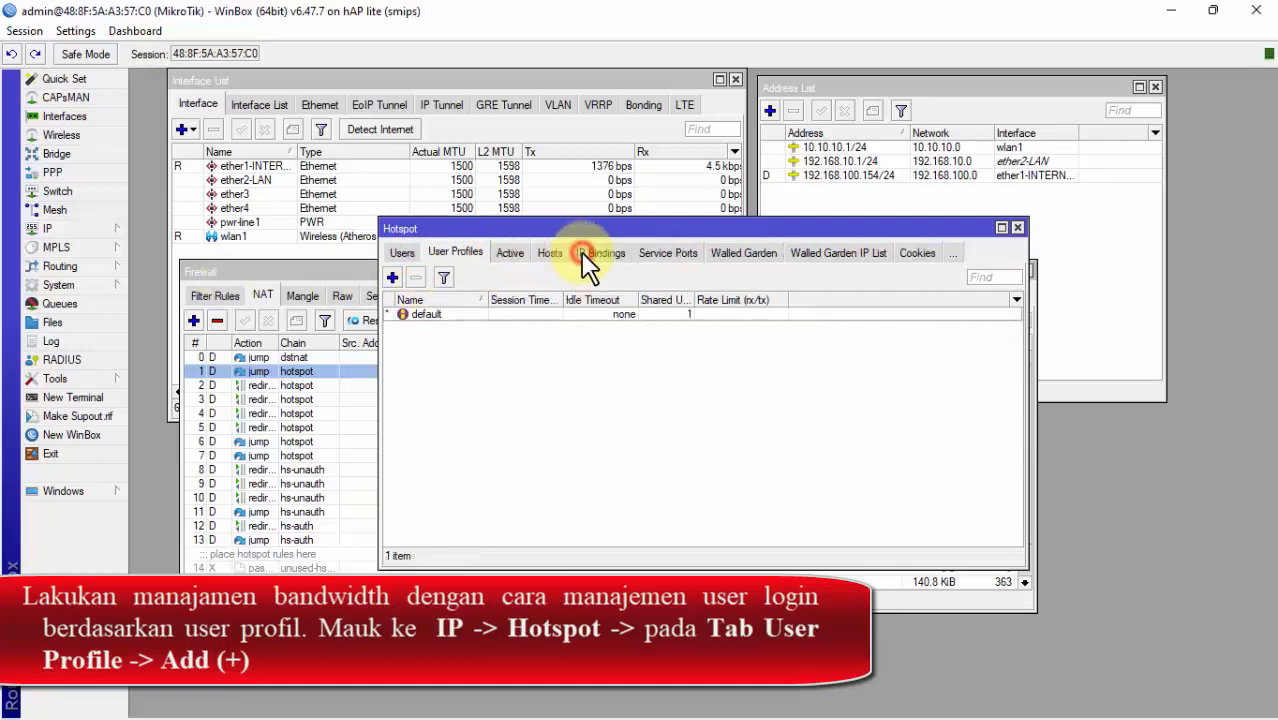
# Step: Create user profile 'Guru' with 1 shared user and a 3M/3M rate limit
pyautogui.click(395, 276)
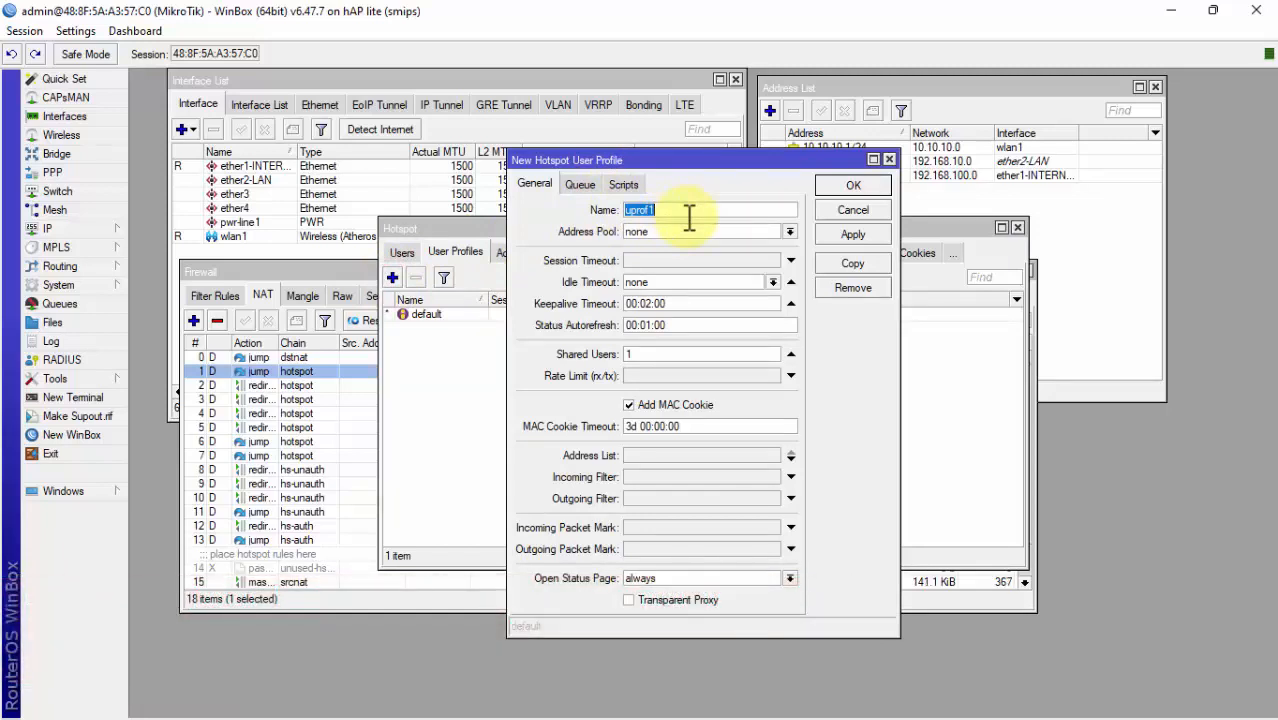
pyautogui.write('Guru')
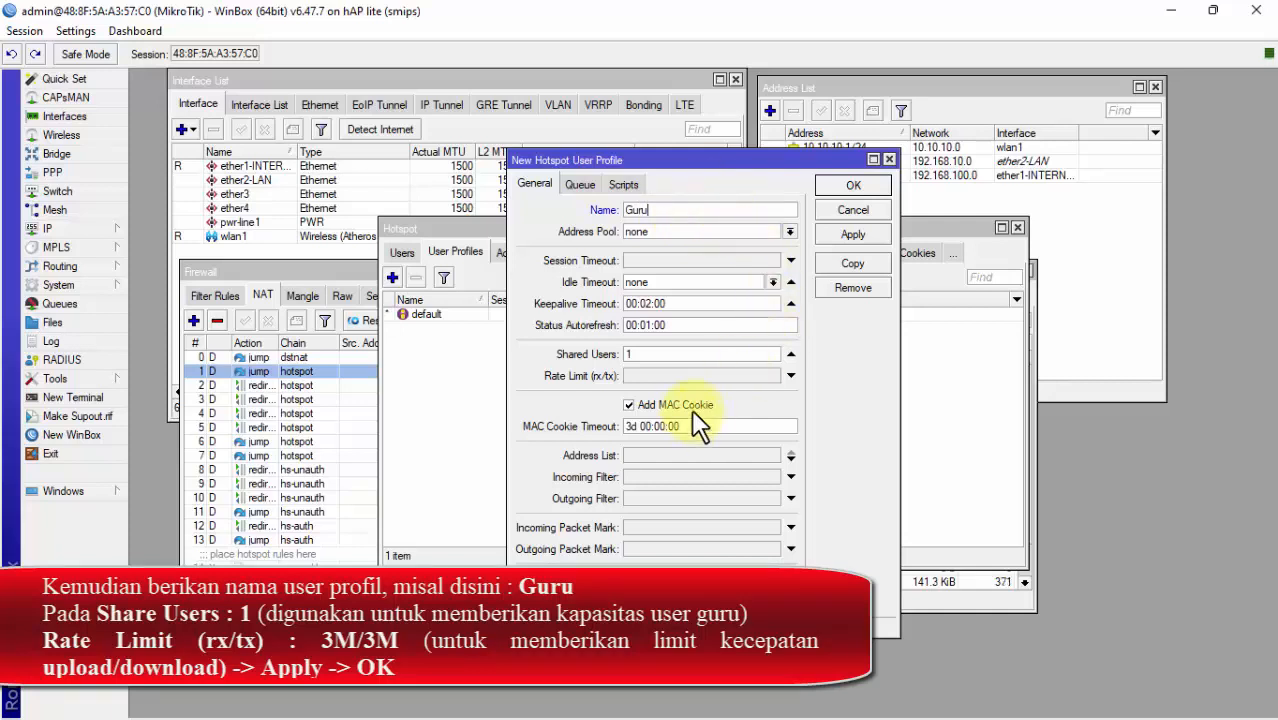
pyautogui.click(722, 378)
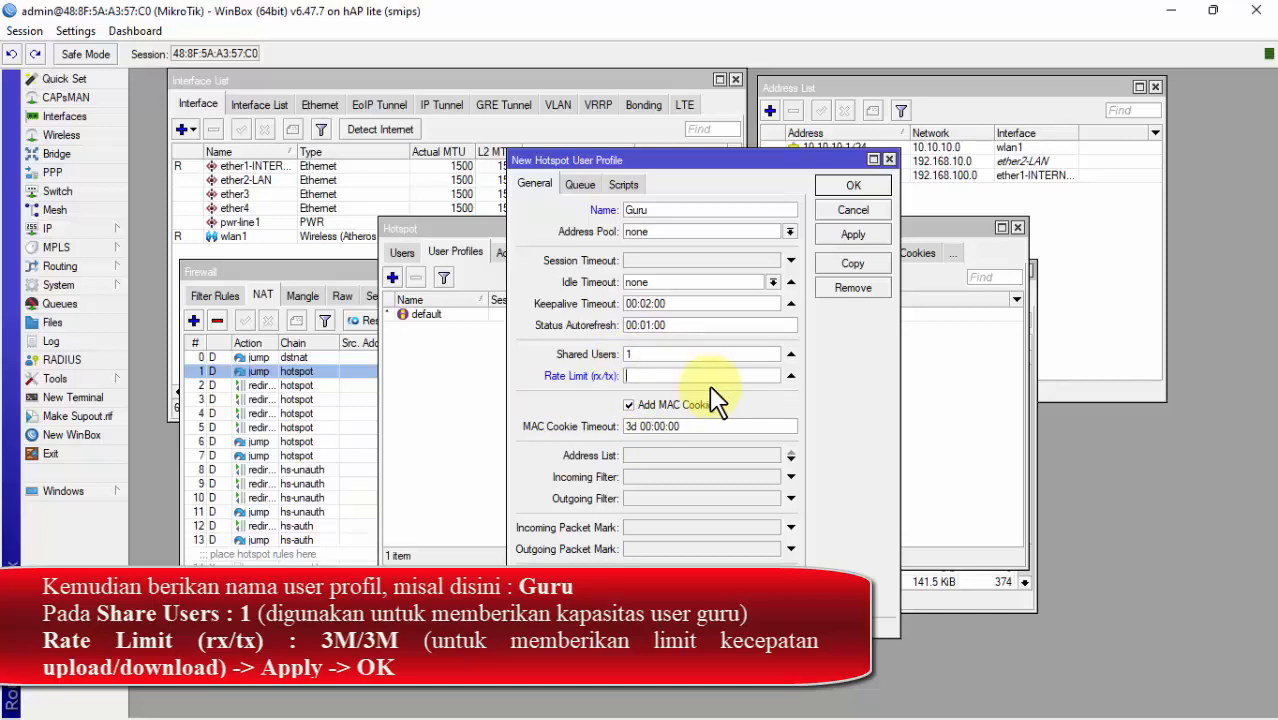
pyautogui.click(580, 185)
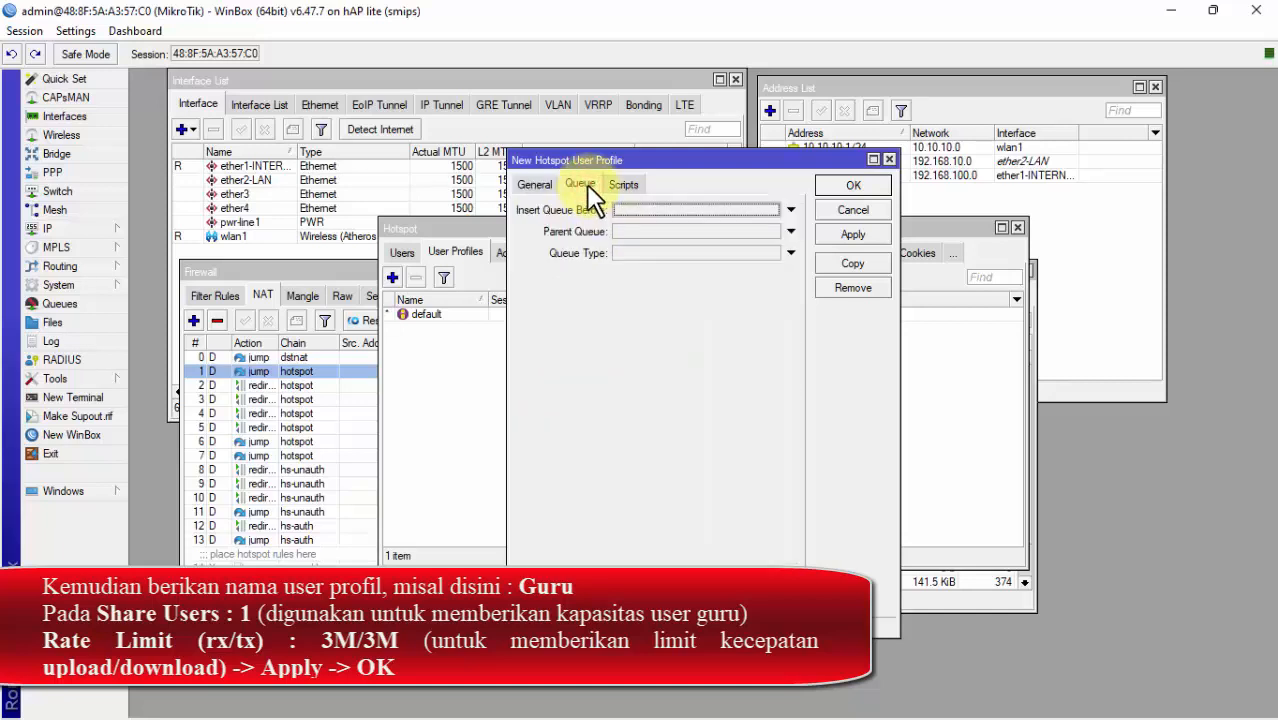
pyautogui.click(538, 186)
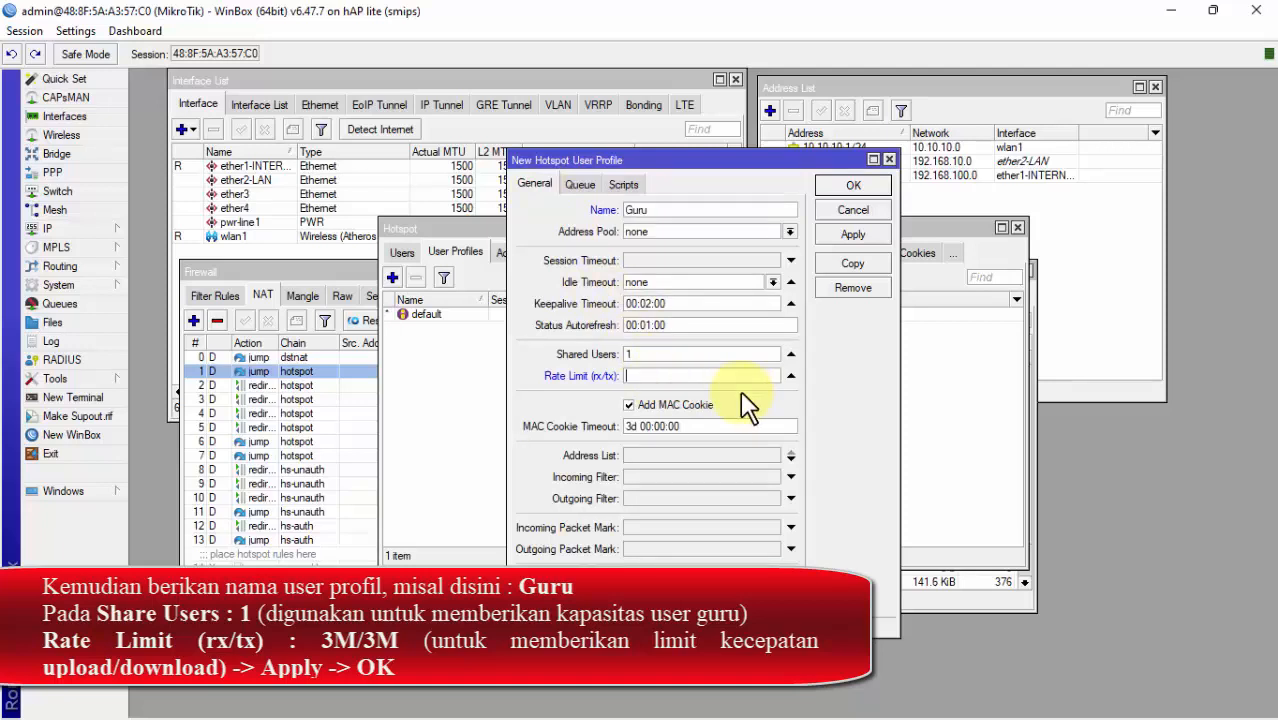
pyautogui.write('3M/3M')
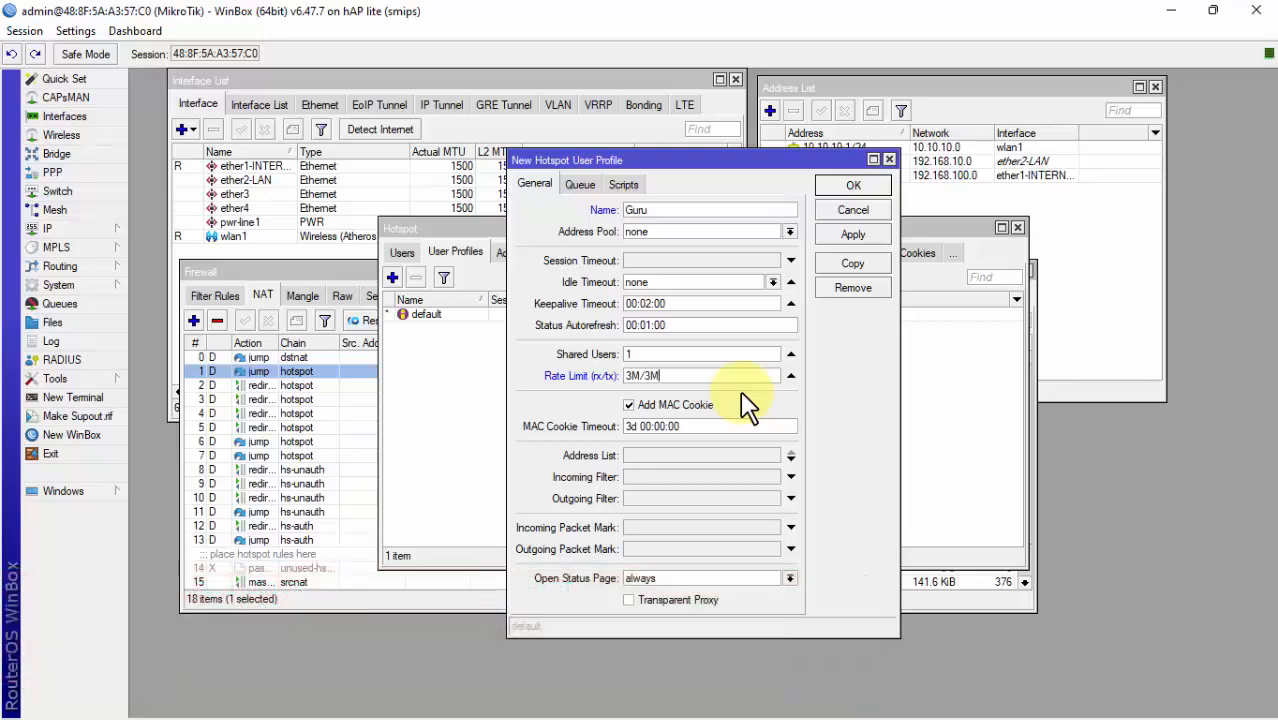
pyautogui.click(855, 234)
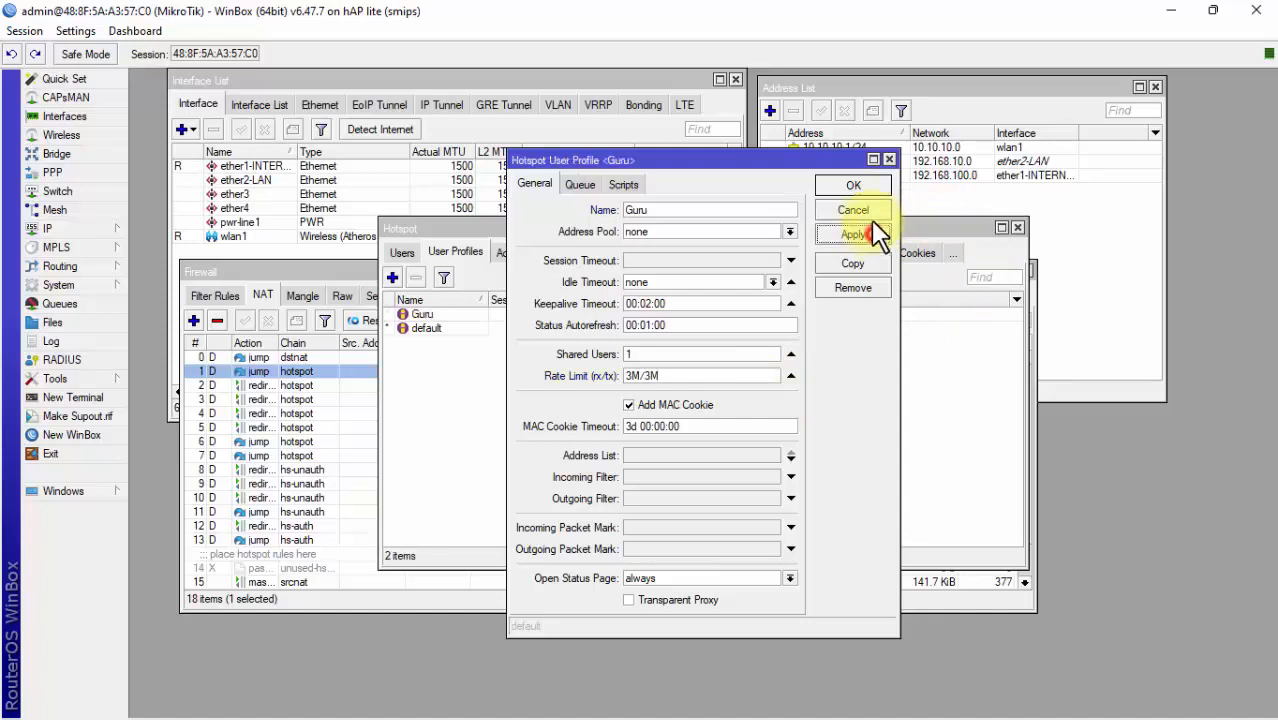
pyautogui.click(855, 185)
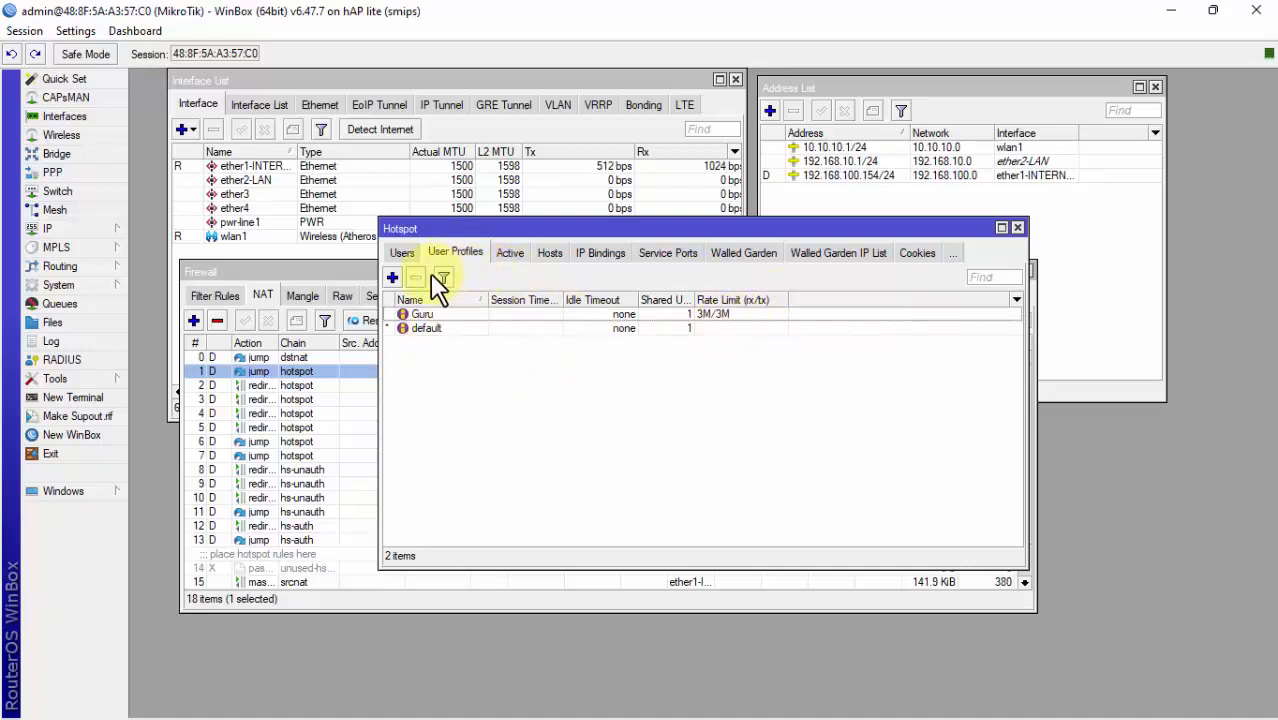
# Step: Select the admin user in the Hotspot Users list and disable it
pyautogui.click(403, 254)
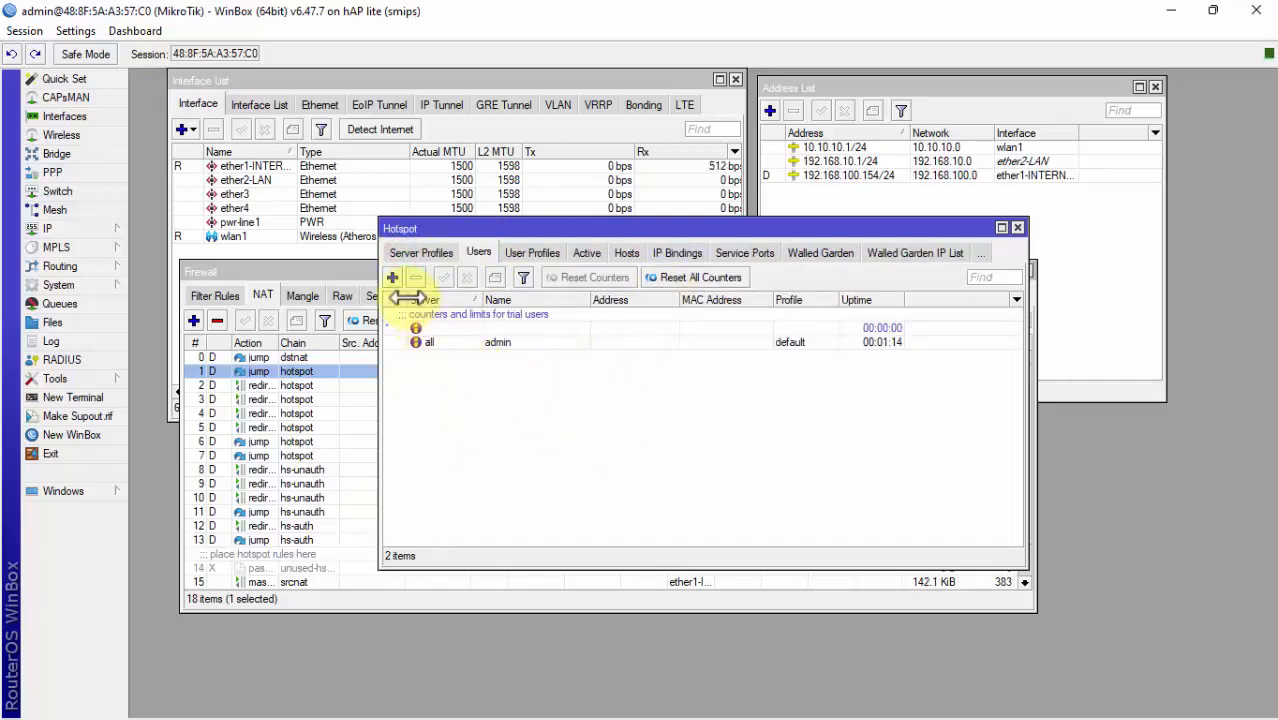
pyautogui.click(432, 342)
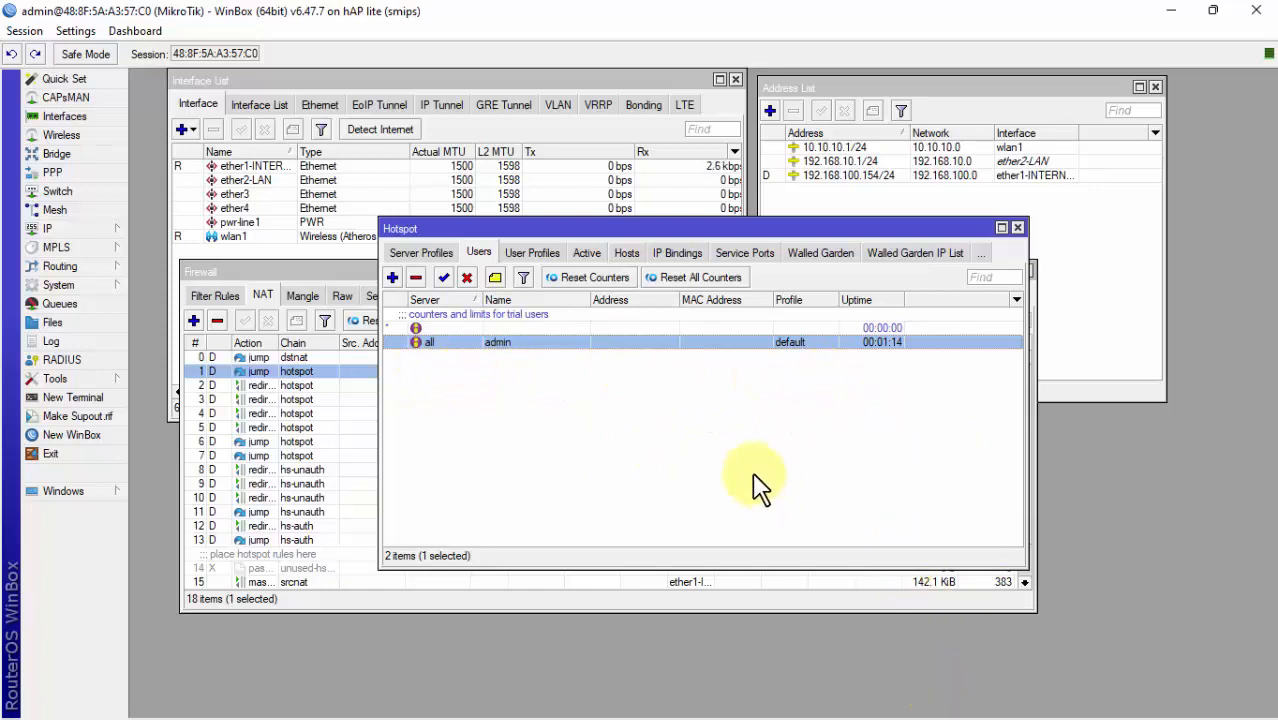
pyautogui.click(886, 704)
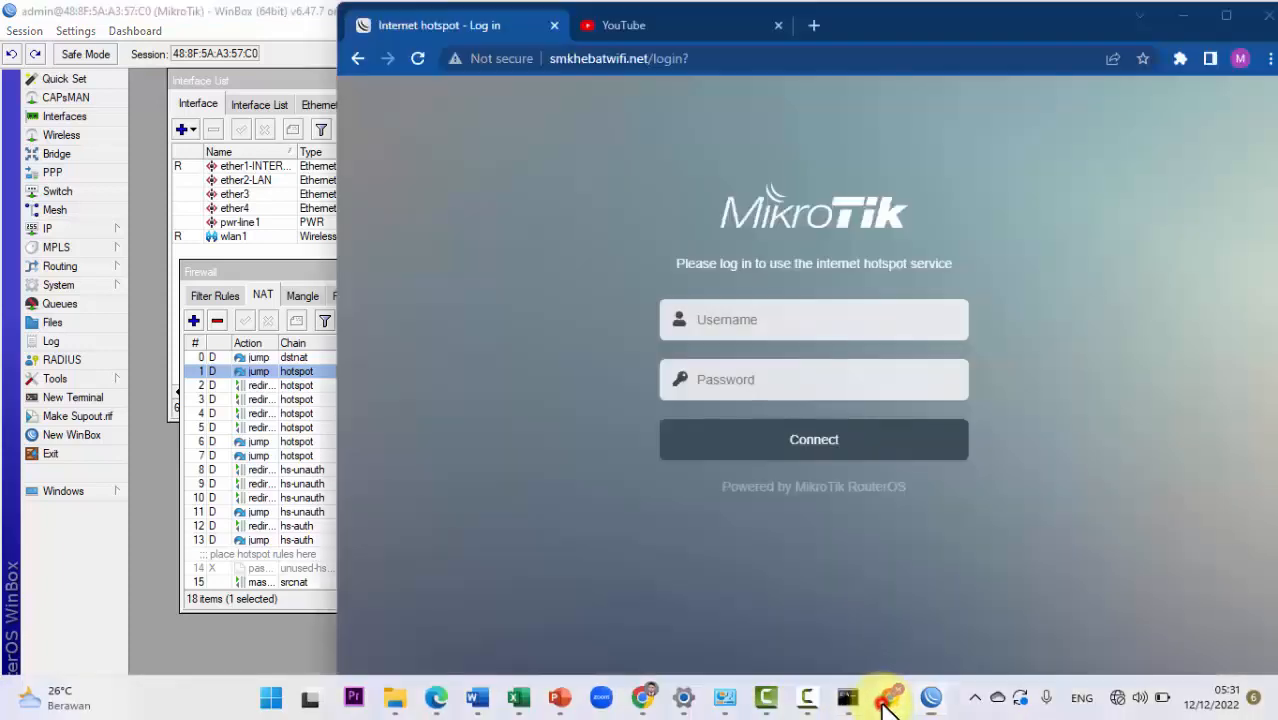
pyautogui.click(823, 312)
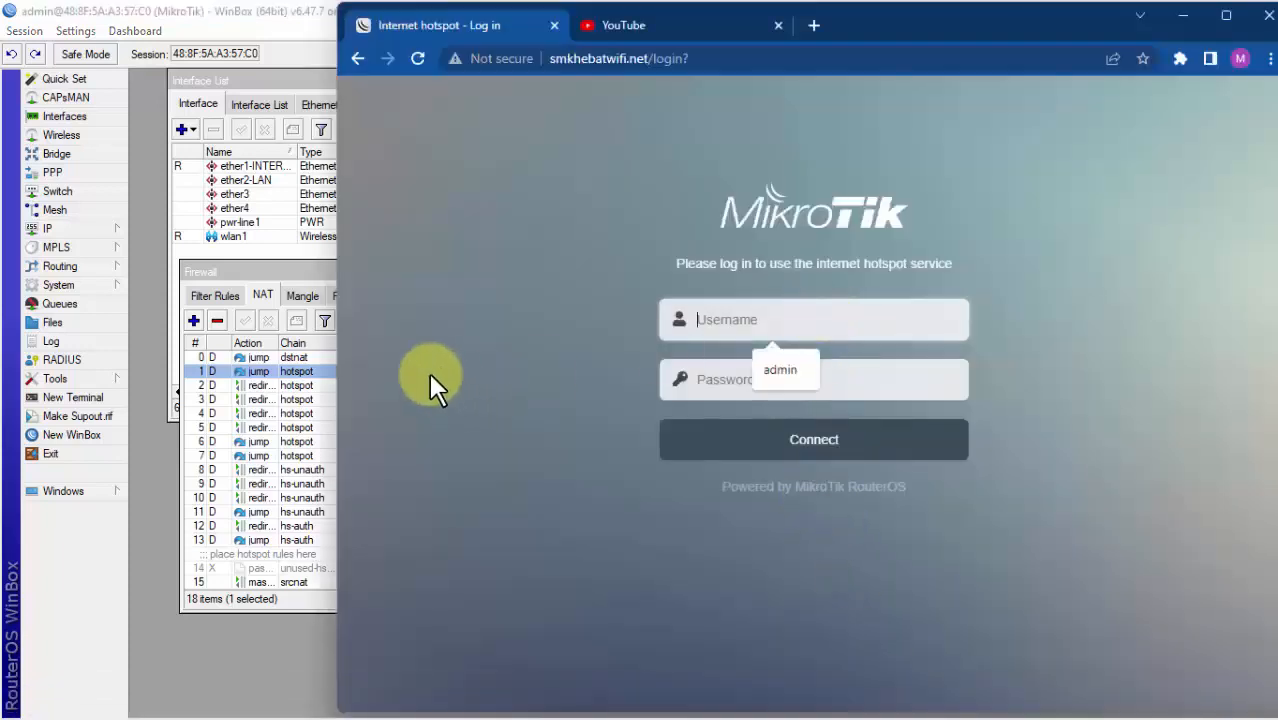
pyautogui.click(304, 271)
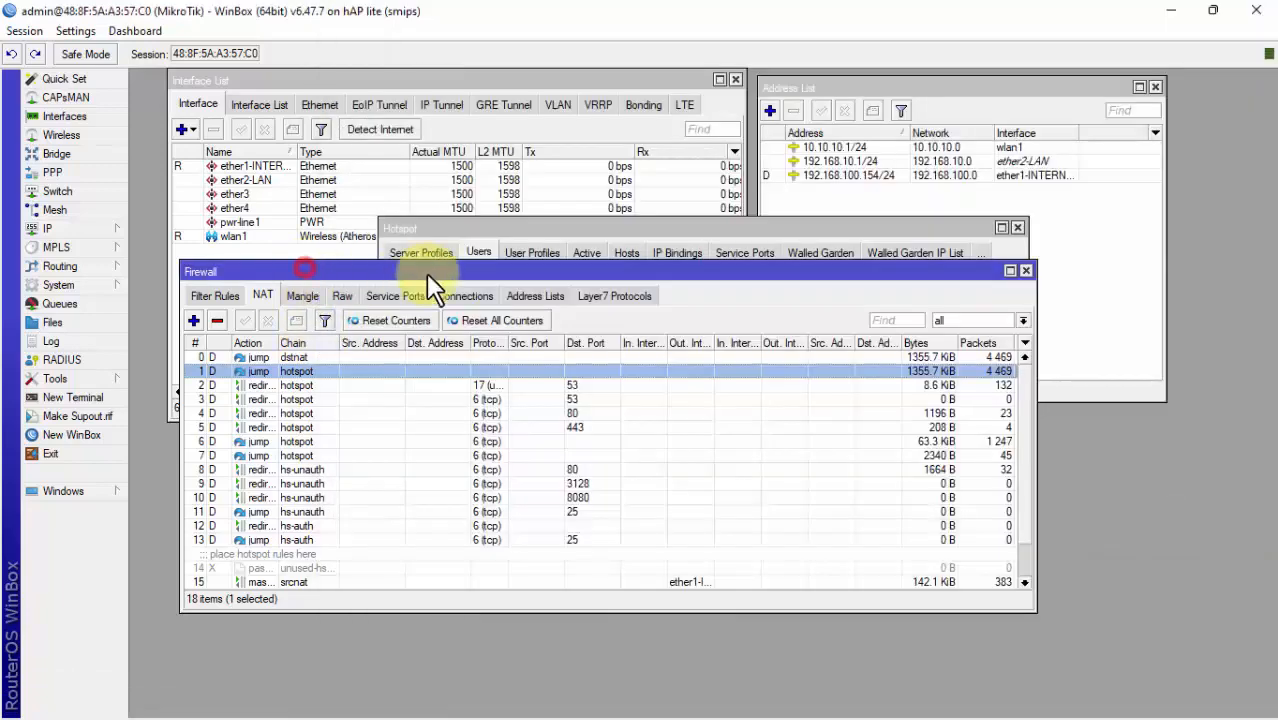
pyautogui.click(598, 229)
pyautogui.moveTo(541, 231); pyautogui.dragTo(376, 192)
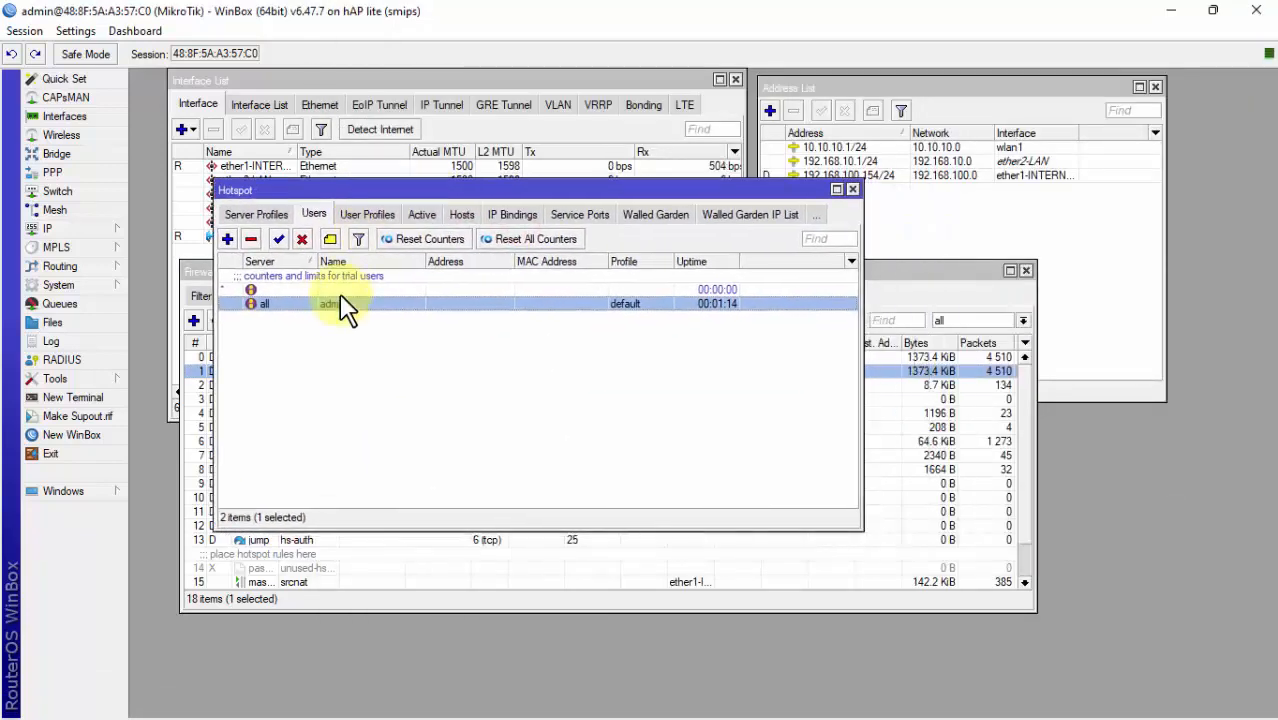
pyautogui.click(302, 240)
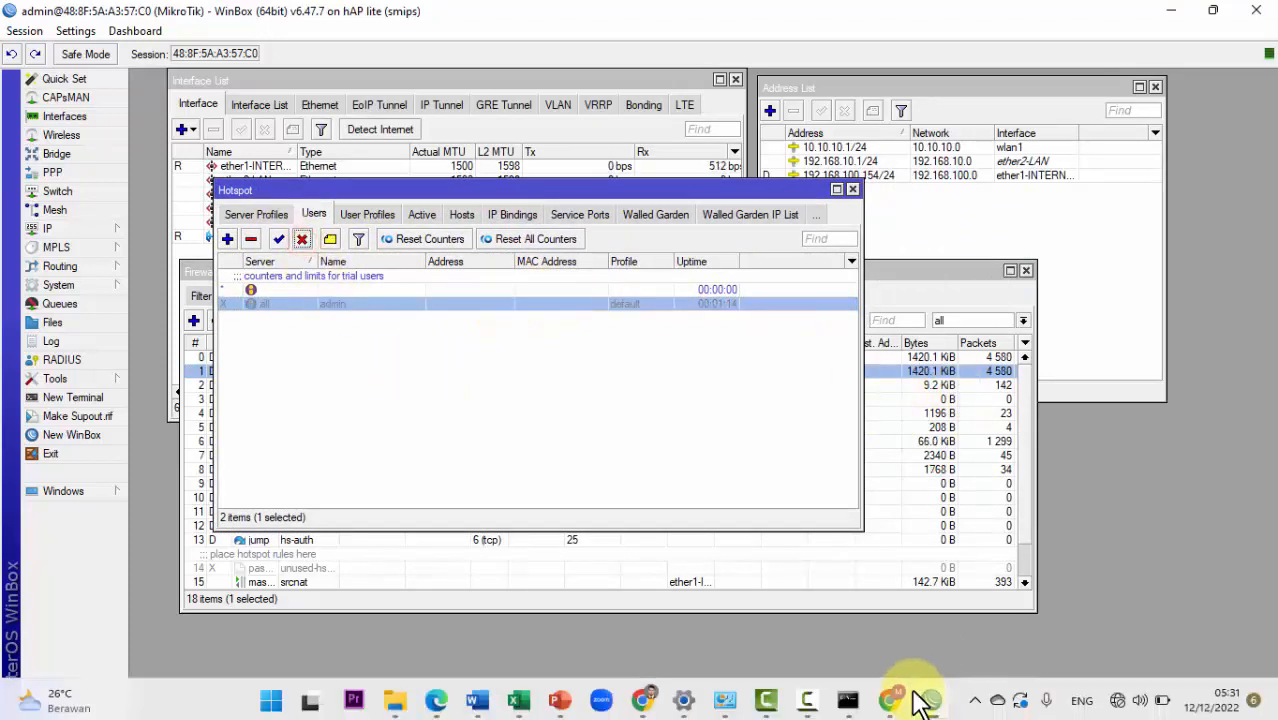
pyautogui.click(893, 697)
# Step: Attempt a hotspot login as 'admin' and get the 'Invalid username or password' error
pyautogui.click(815, 322)
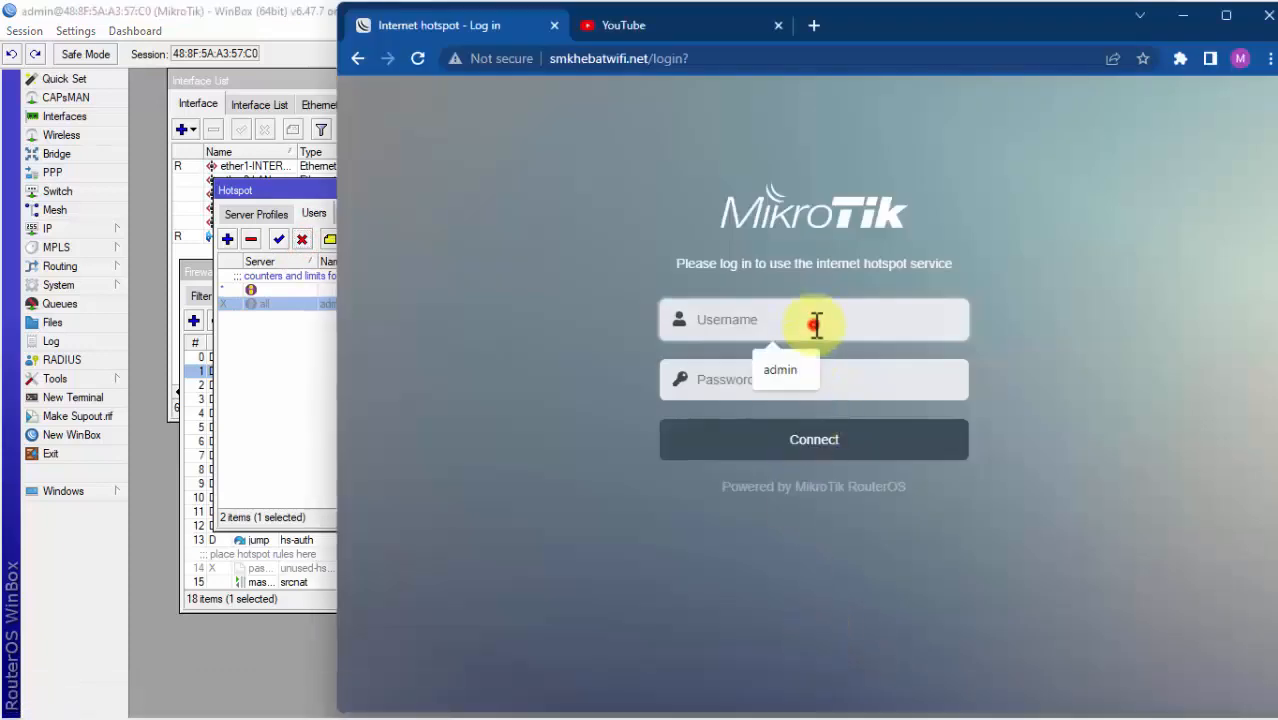
pyautogui.write('ADMIN')
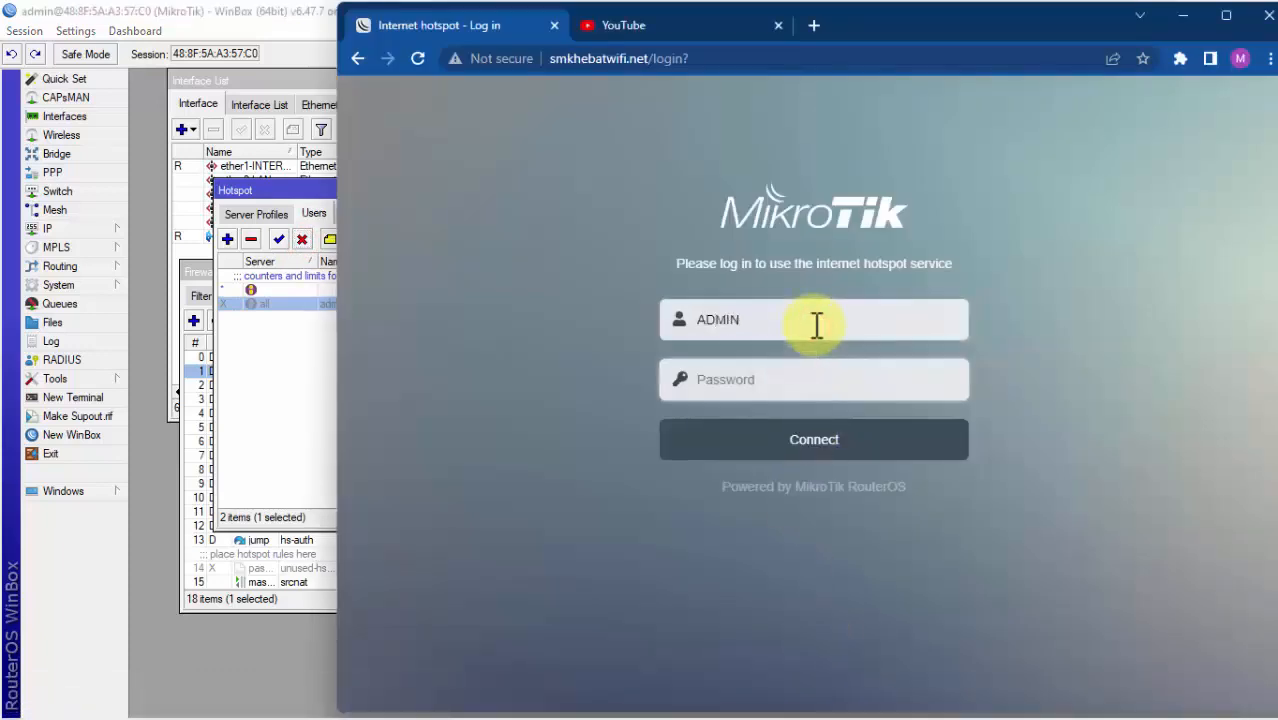
pyautogui.doubleClick(816, 323)
pyautogui.write('admin')
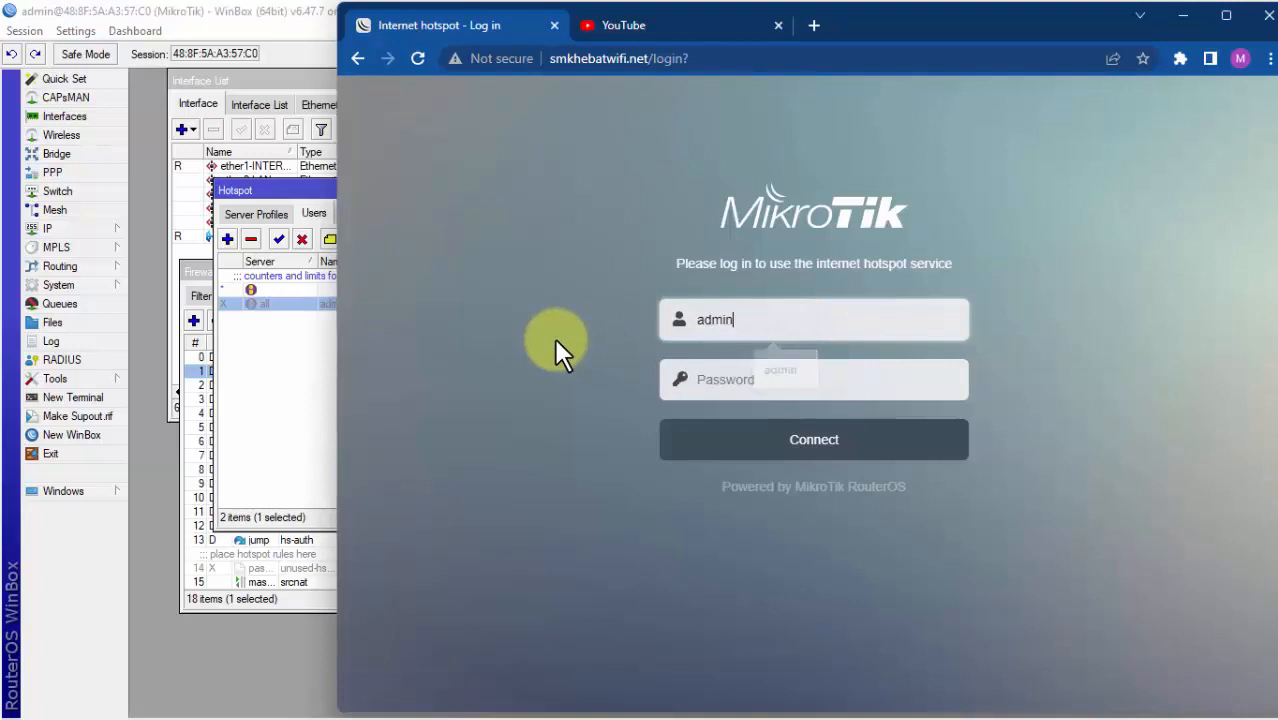
pyautogui.press('Tab')
pyautogui.write('123')
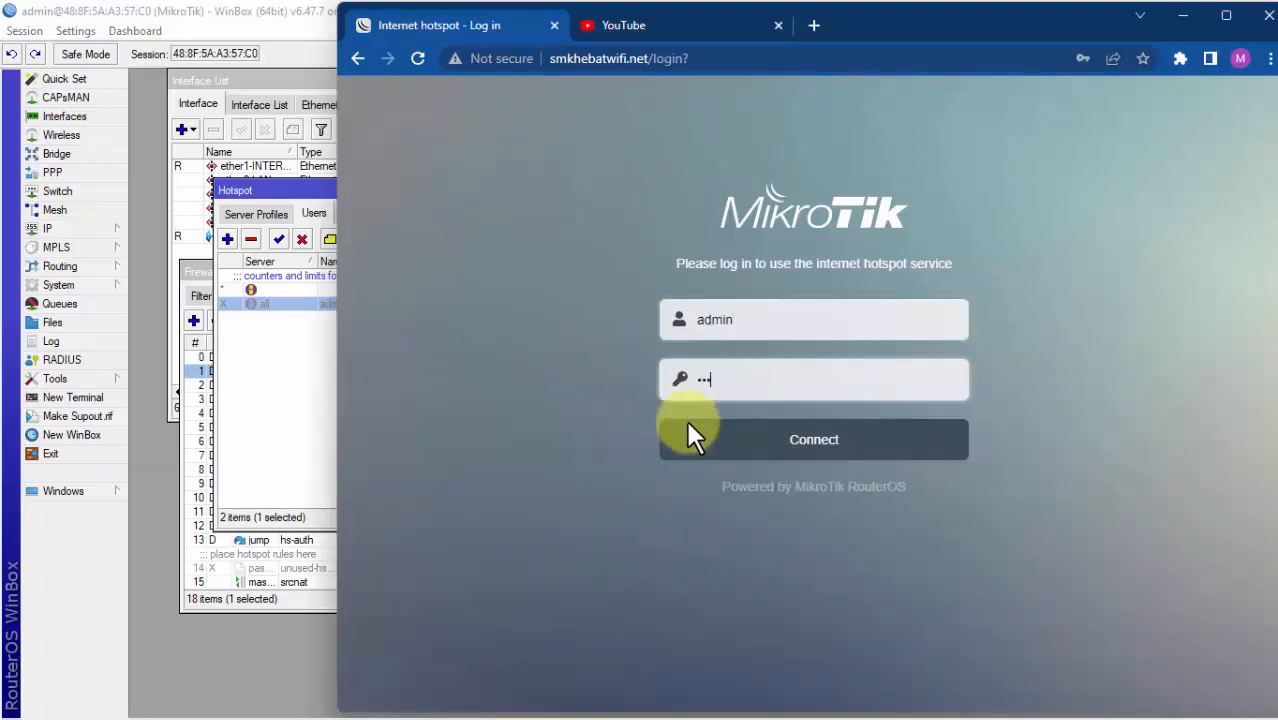
pyautogui.click(732, 452)
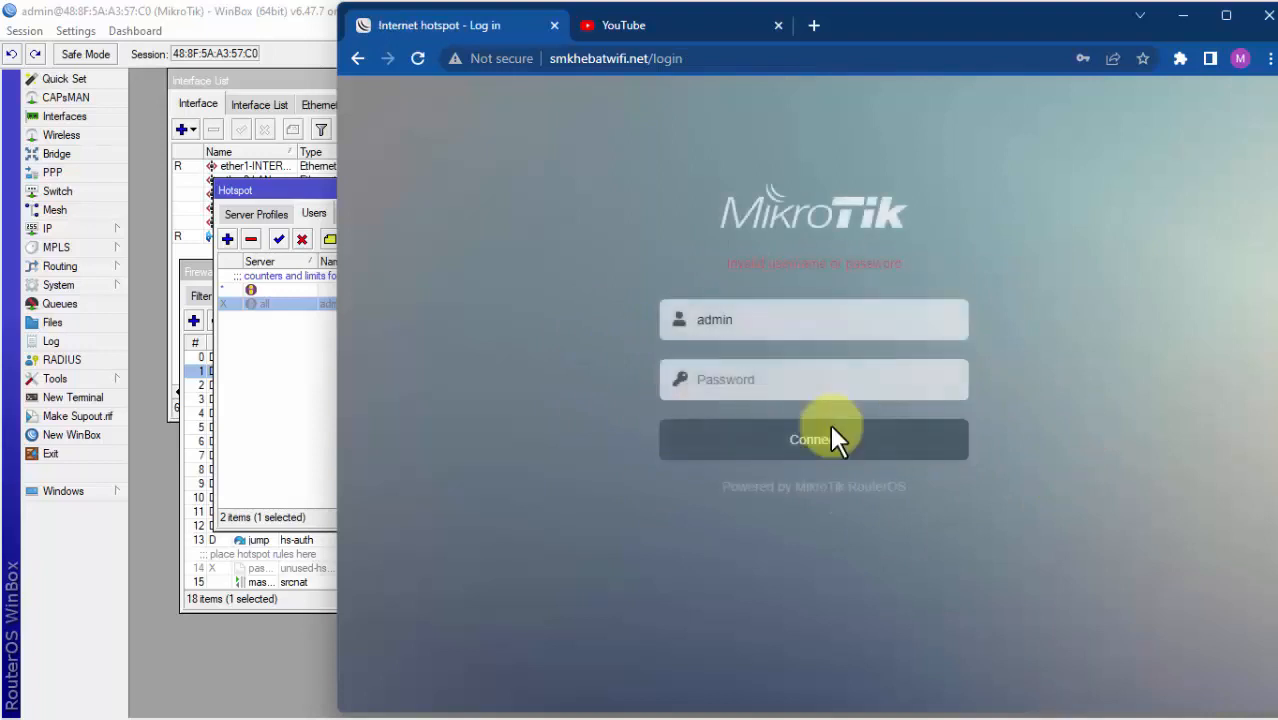
pyautogui.moveTo(724, 262); pyautogui.dragTo(896, 263)
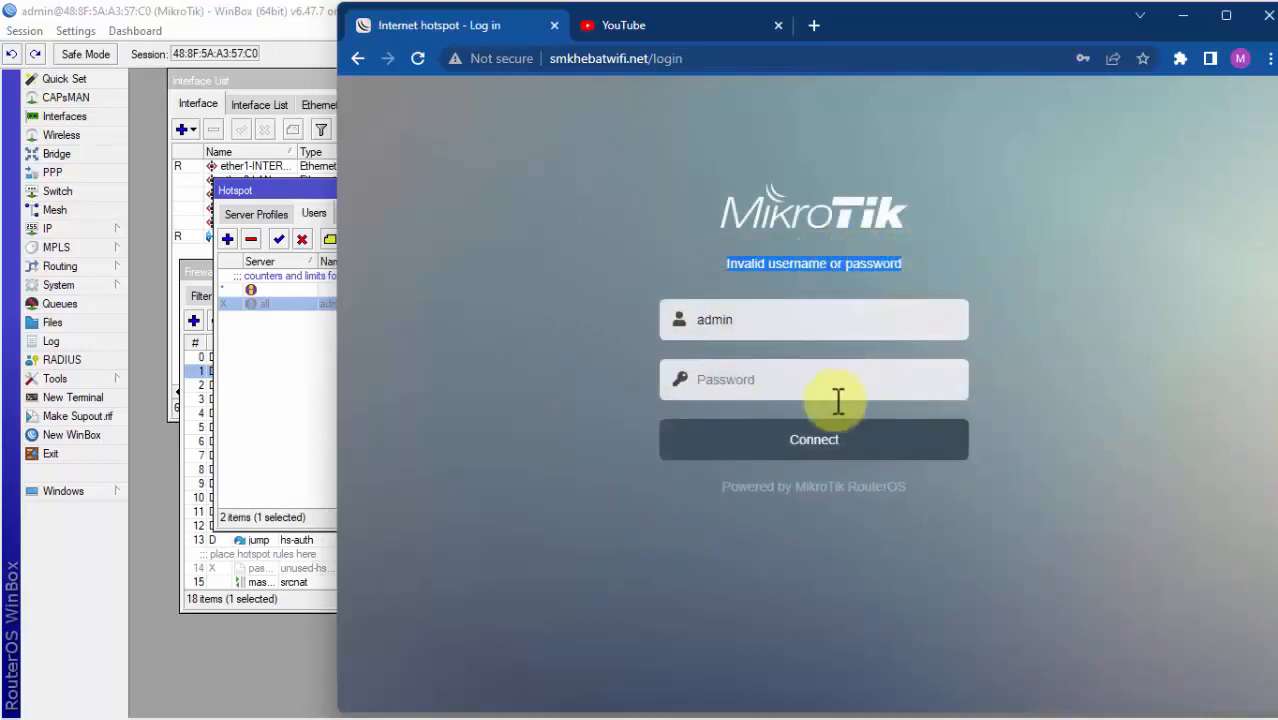
pyautogui.click(288, 380)
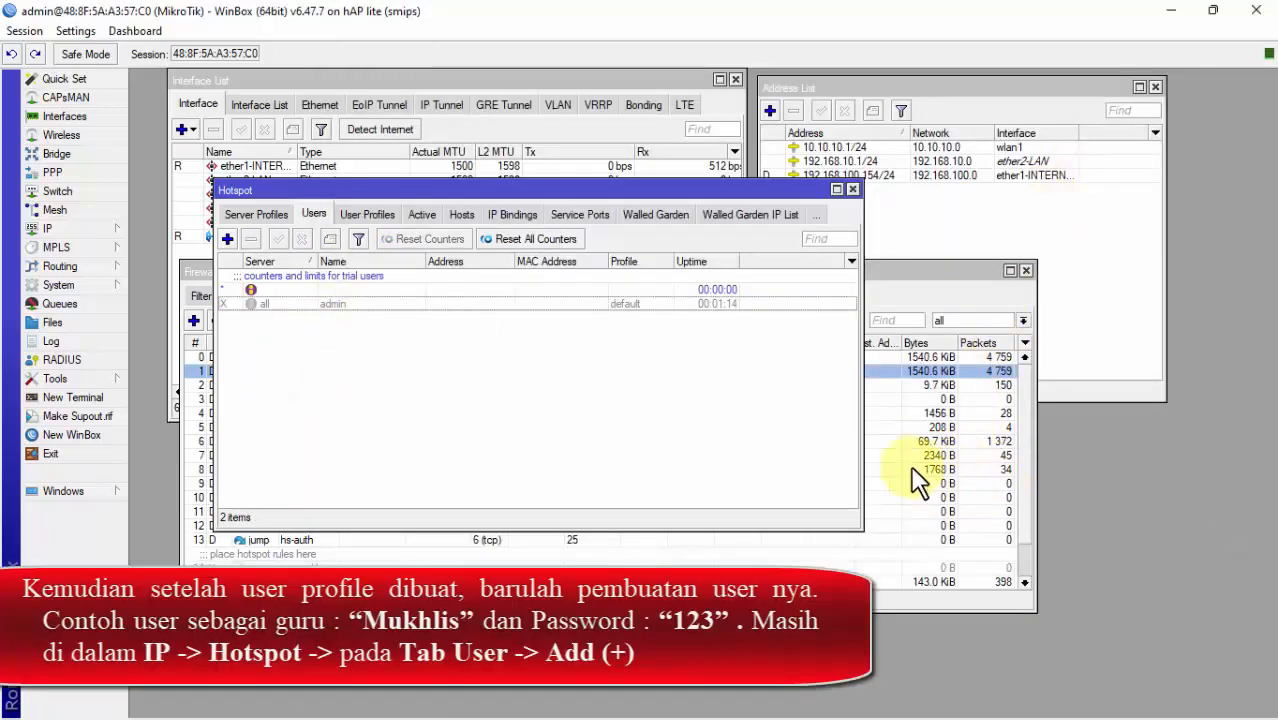
# Step: Start a new hotspot user assigned to server hotspot1
pyautogui.click(906, 455)
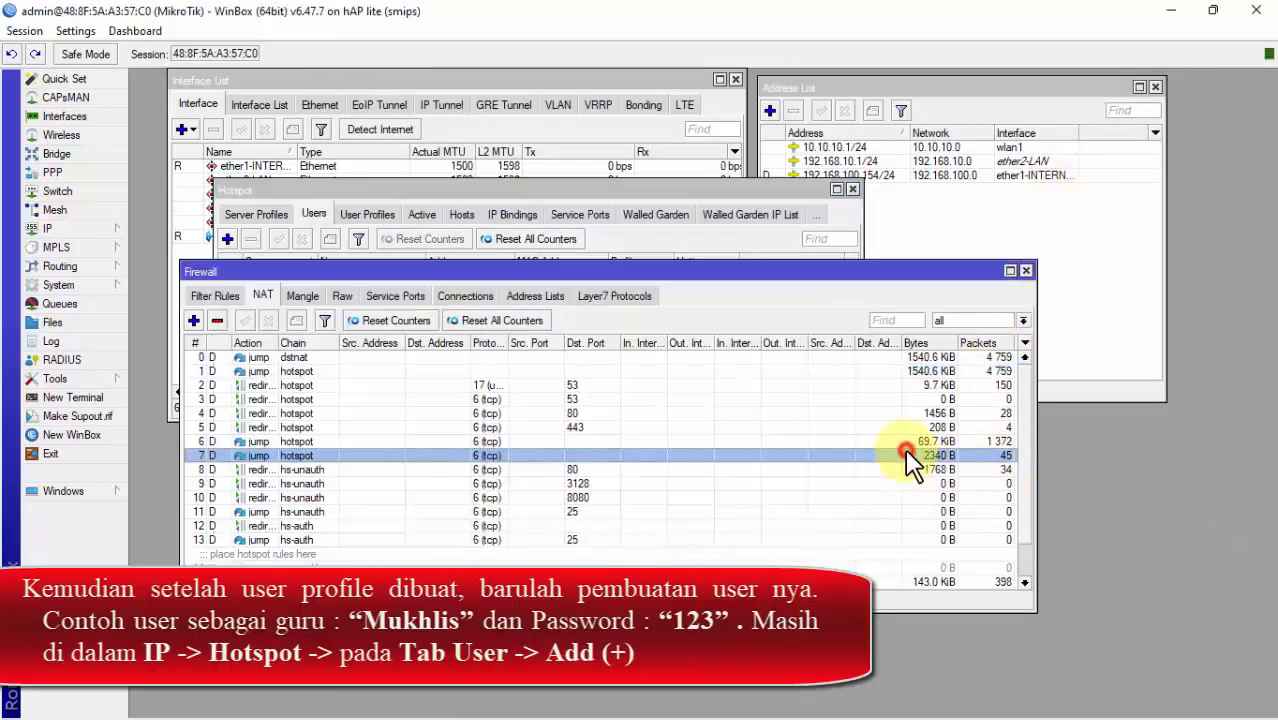
pyautogui.click(656, 232)
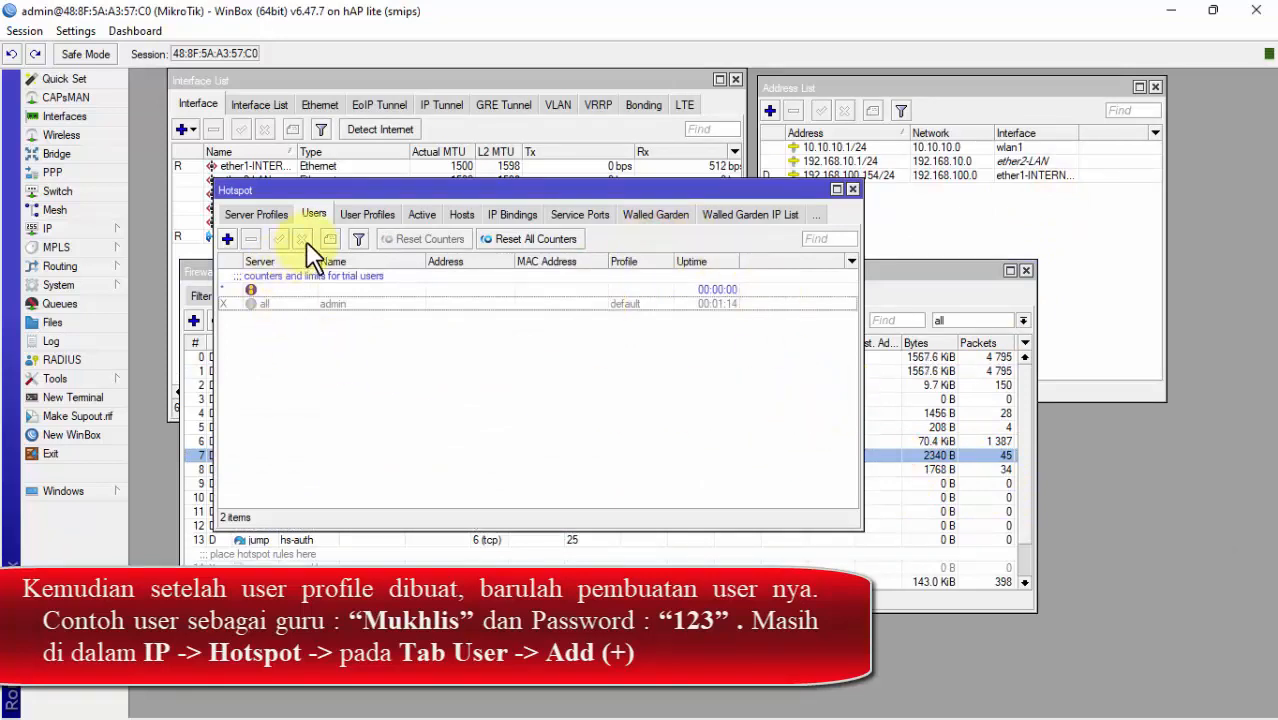
pyautogui.click(228, 239)
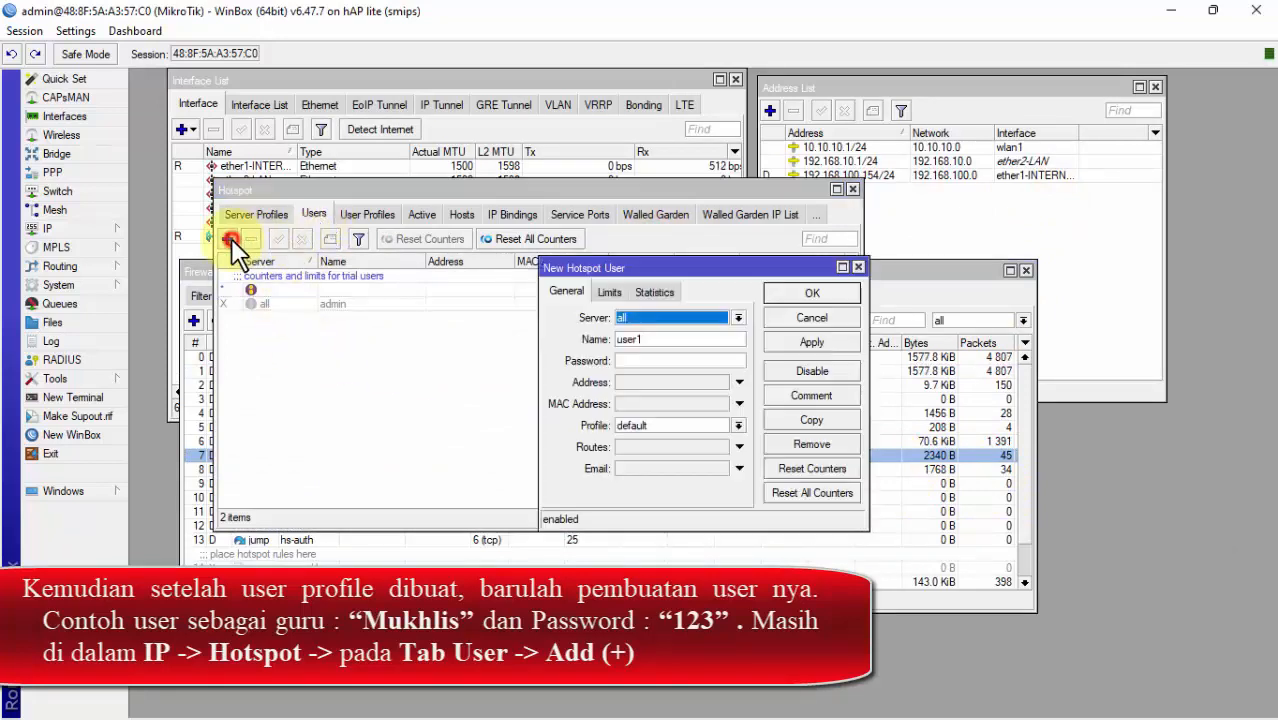
pyautogui.click(689, 320)
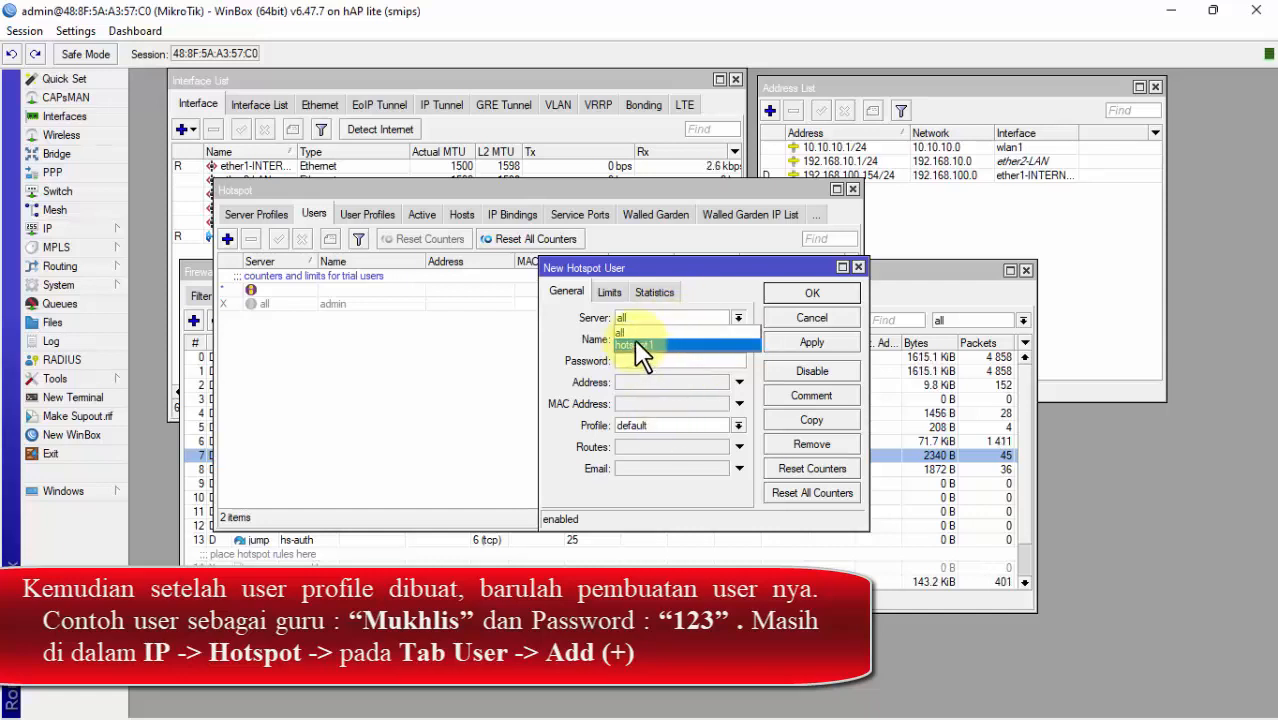
pyautogui.click(678, 342)
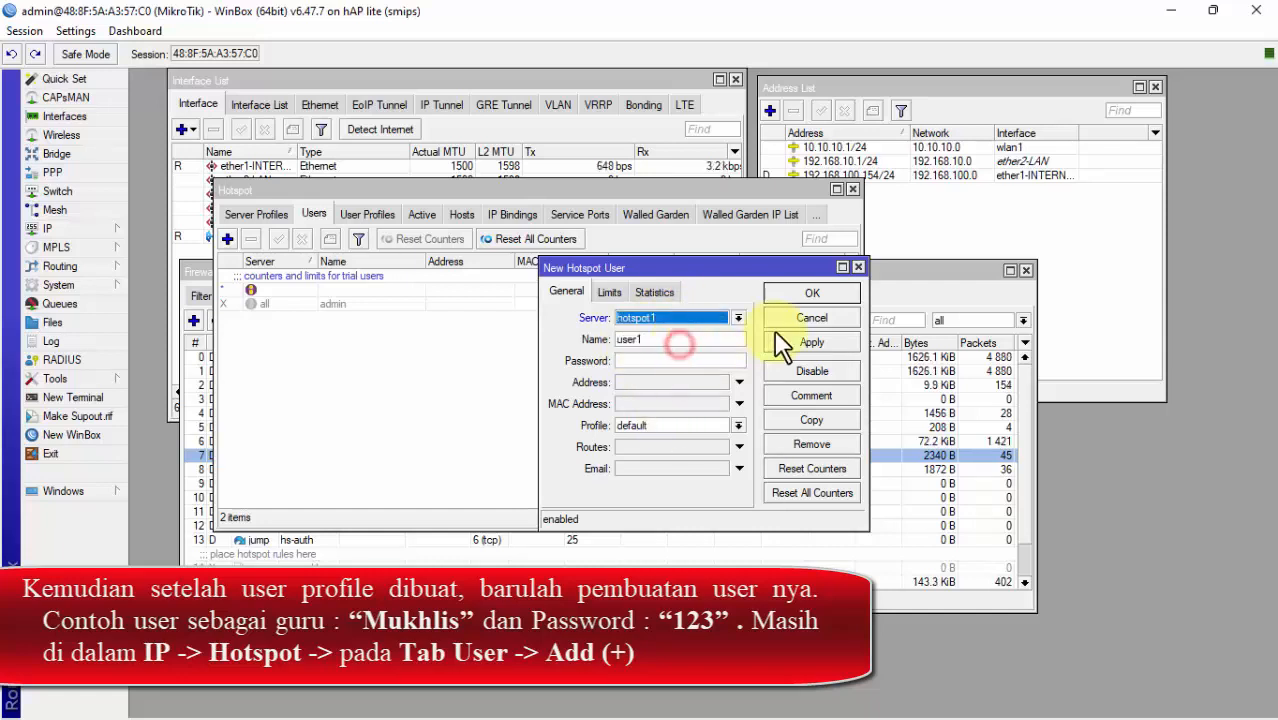
# Step: Enter the user's name and password, assign profile Guru, and save the user
pyautogui.doubleClick(698, 341)
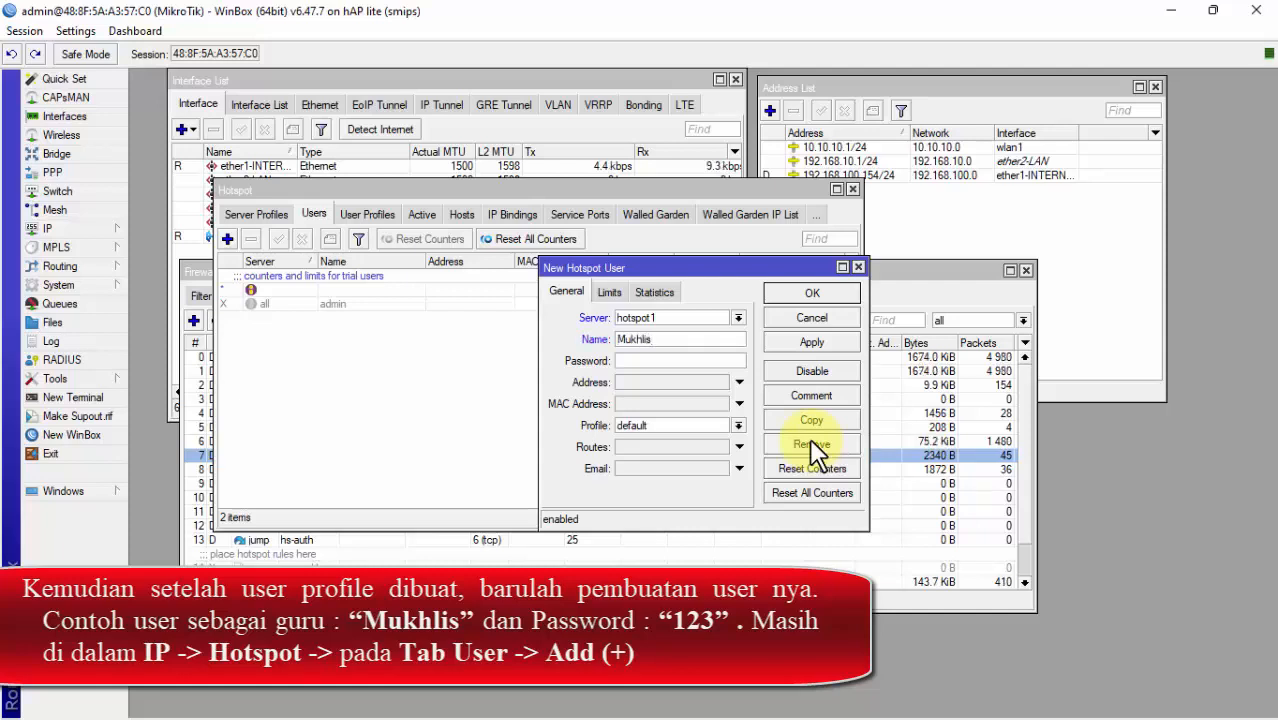
pyautogui.click(667, 361)
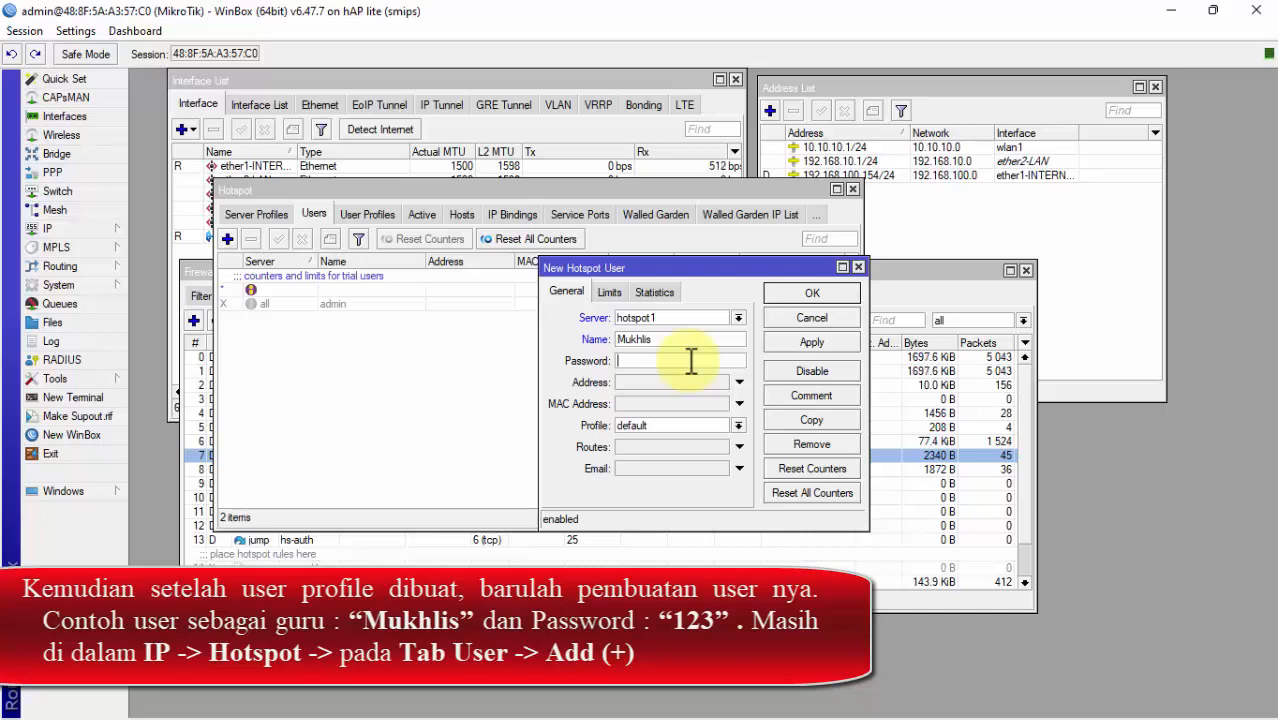
pyautogui.write('12')
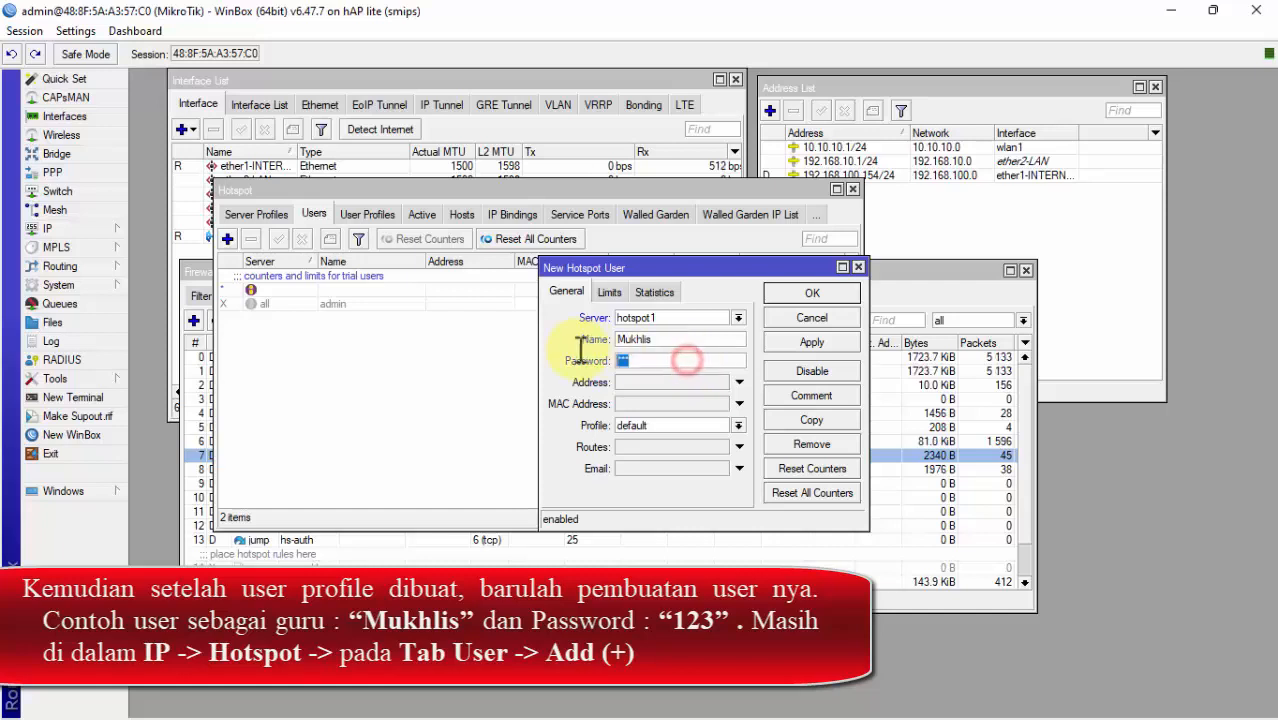
pyautogui.click(705, 424)
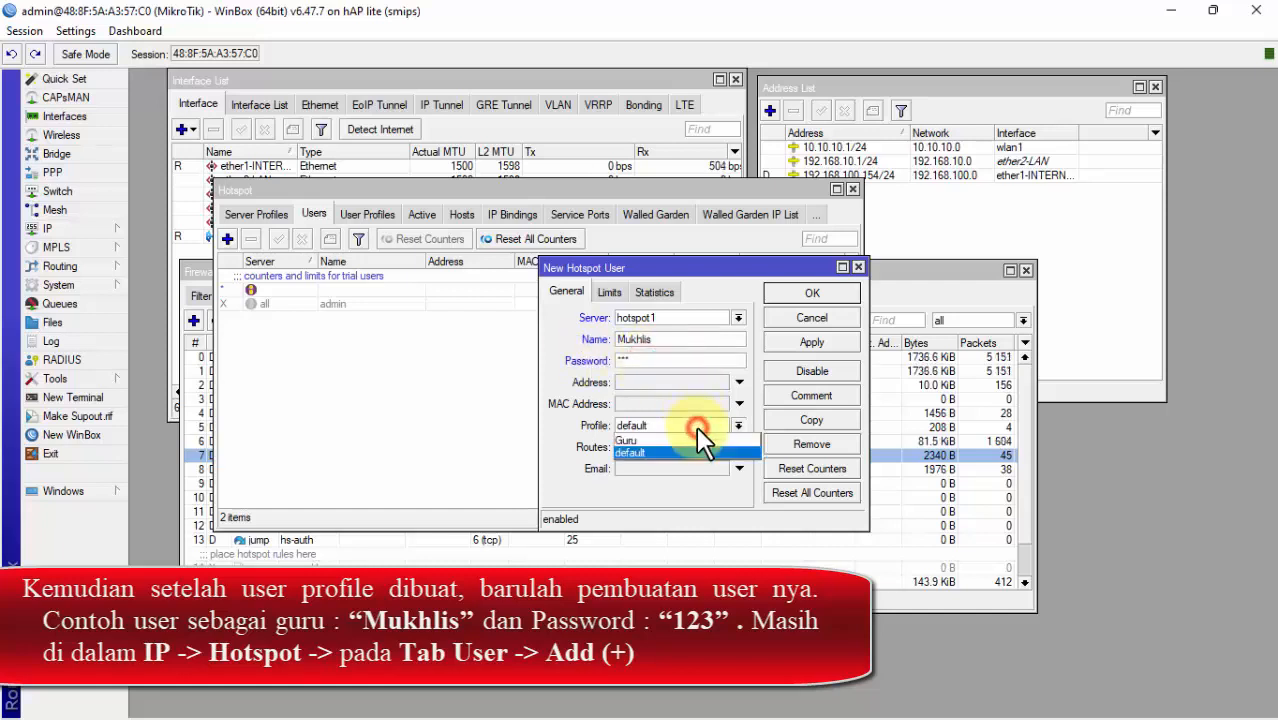
pyautogui.click(640, 441)
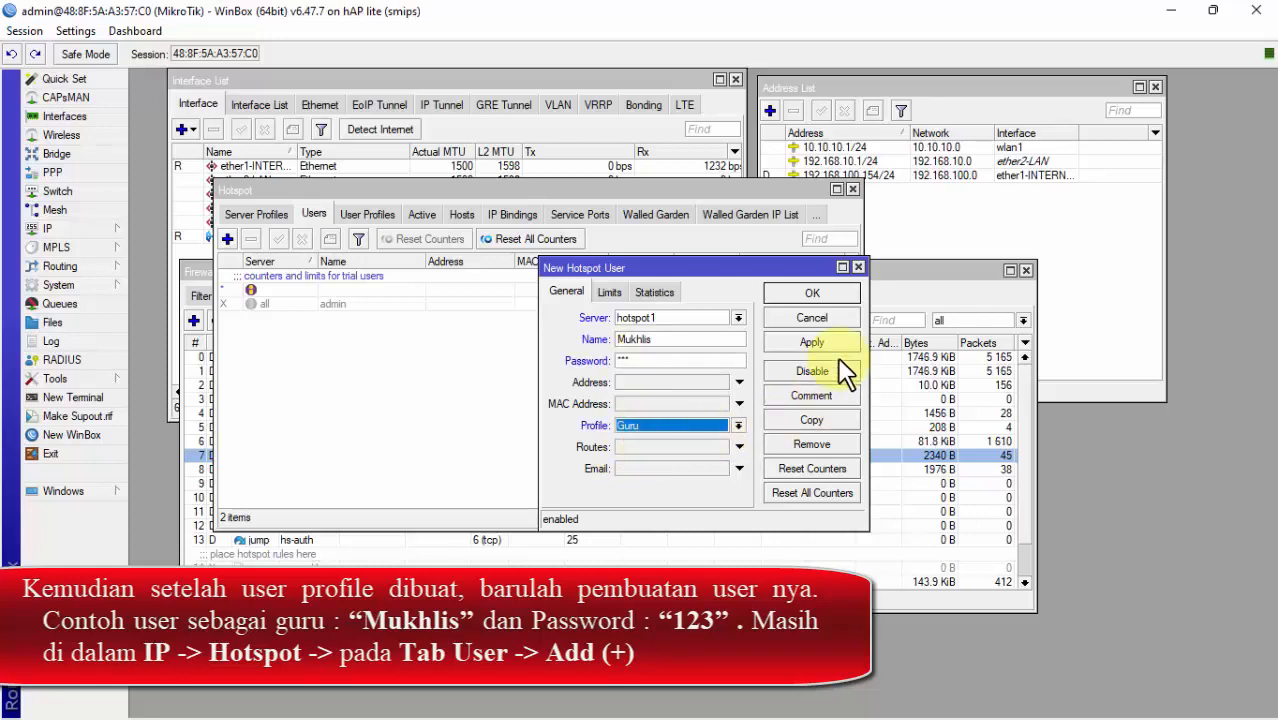
pyautogui.click(832, 342)
pyautogui.click(843, 298)
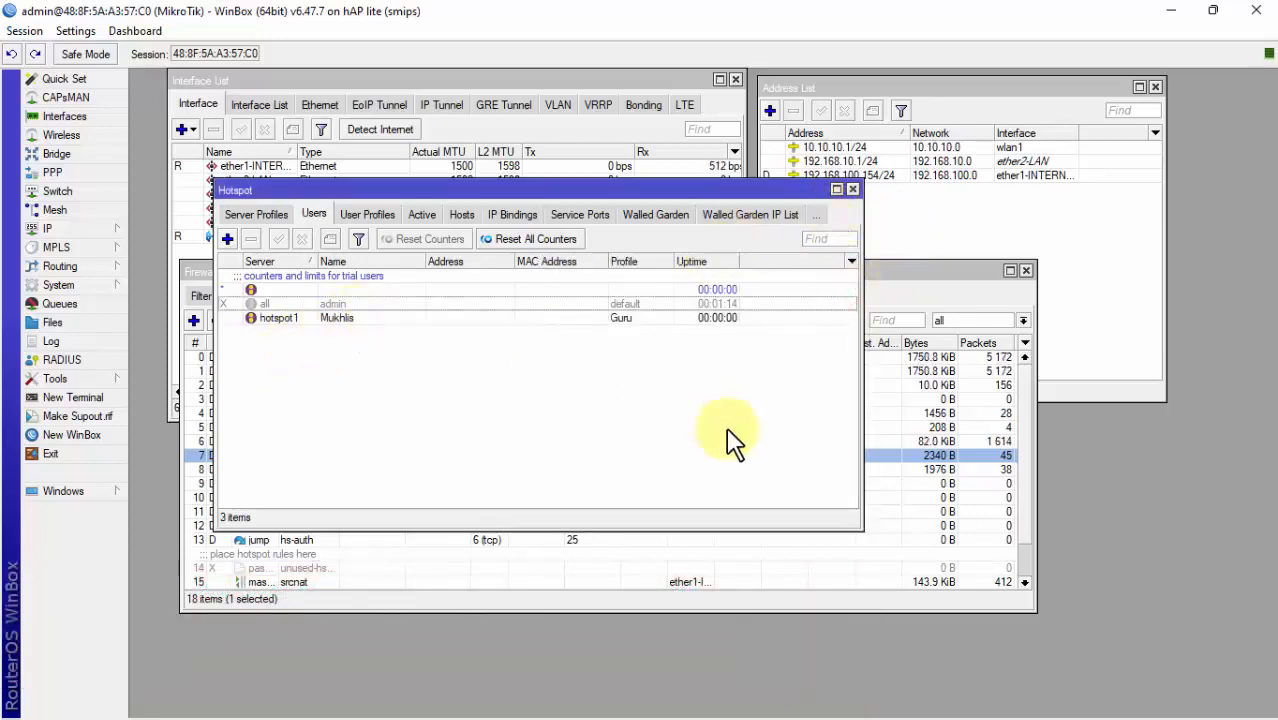
# Step: Log in to the hotspot with the new user's name and password to reach the status page
pyautogui.click(886, 696)
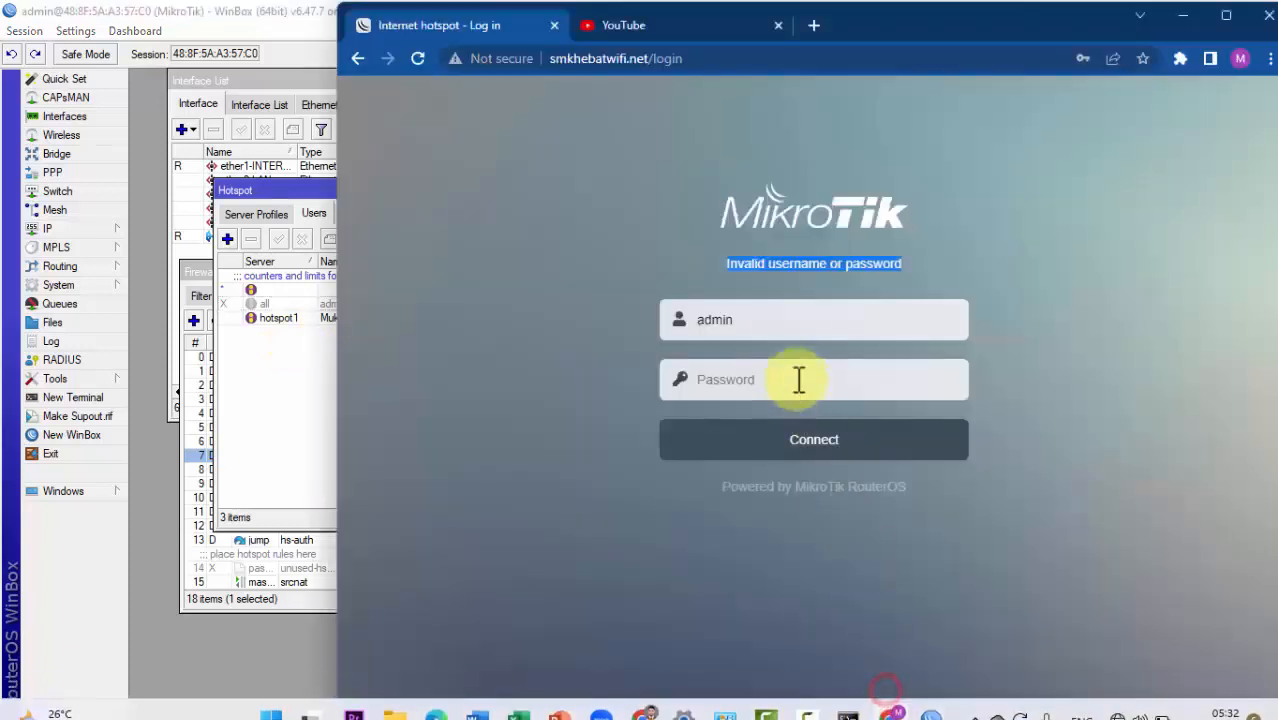
pyautogui.moveTo(877, 19)
pyautogui.mouseDown()
pyautogui.moveTo(993, 10)
pyautogui.moveTo(851, 28)
pyautogui.moveTo(862, 24)
pyautogui.mouseUp()
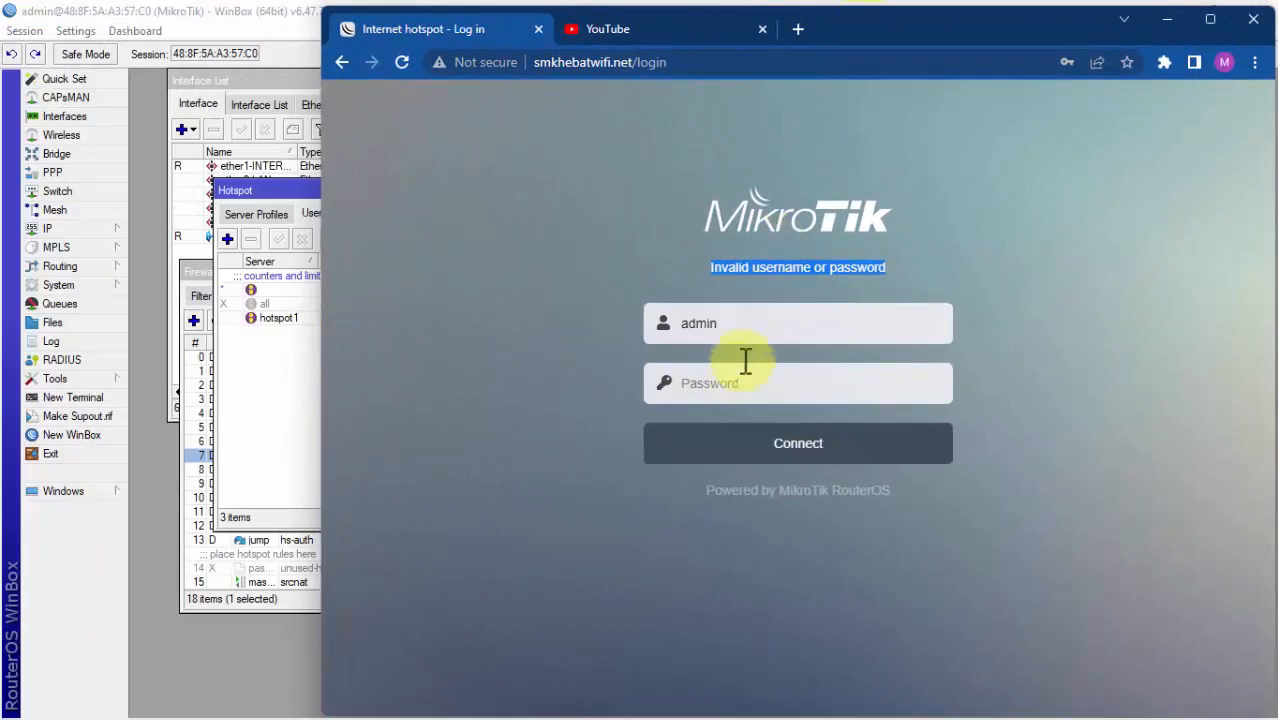
pyautogui.press('Tab')
pyautogui.write('Mukhl')
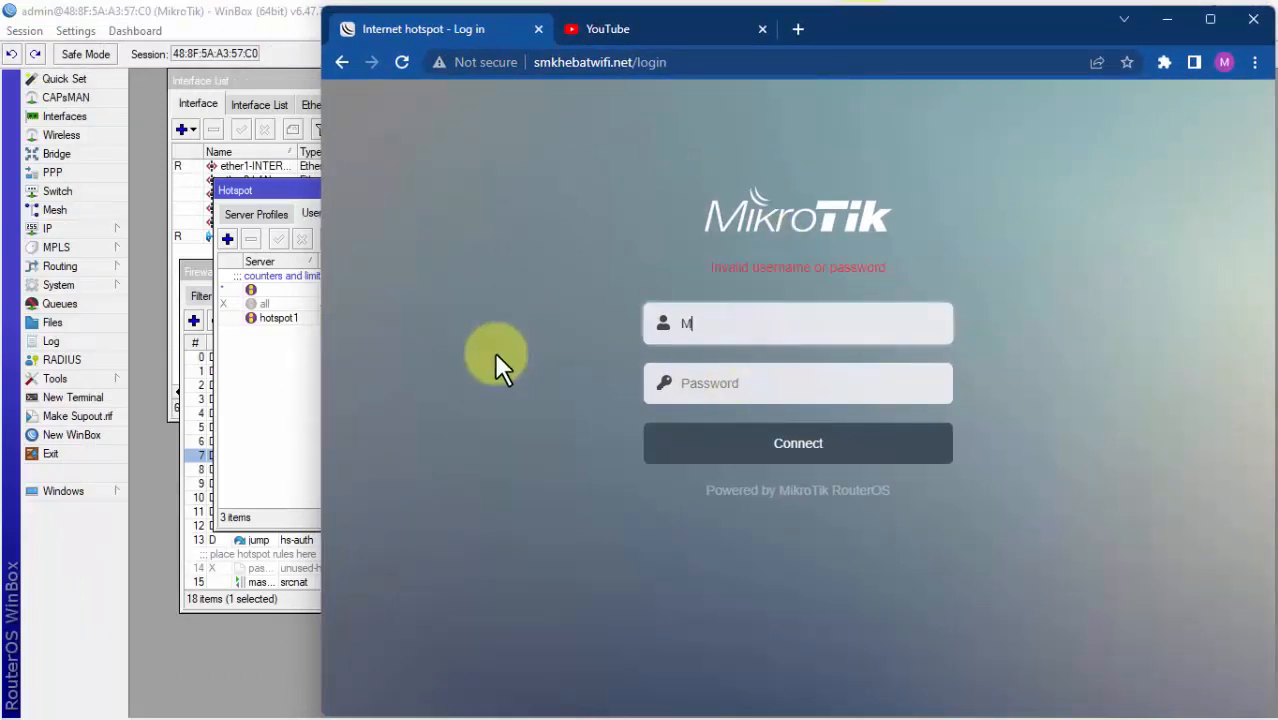
pyautogui.click(688, 377)
pyautogui.write('1')
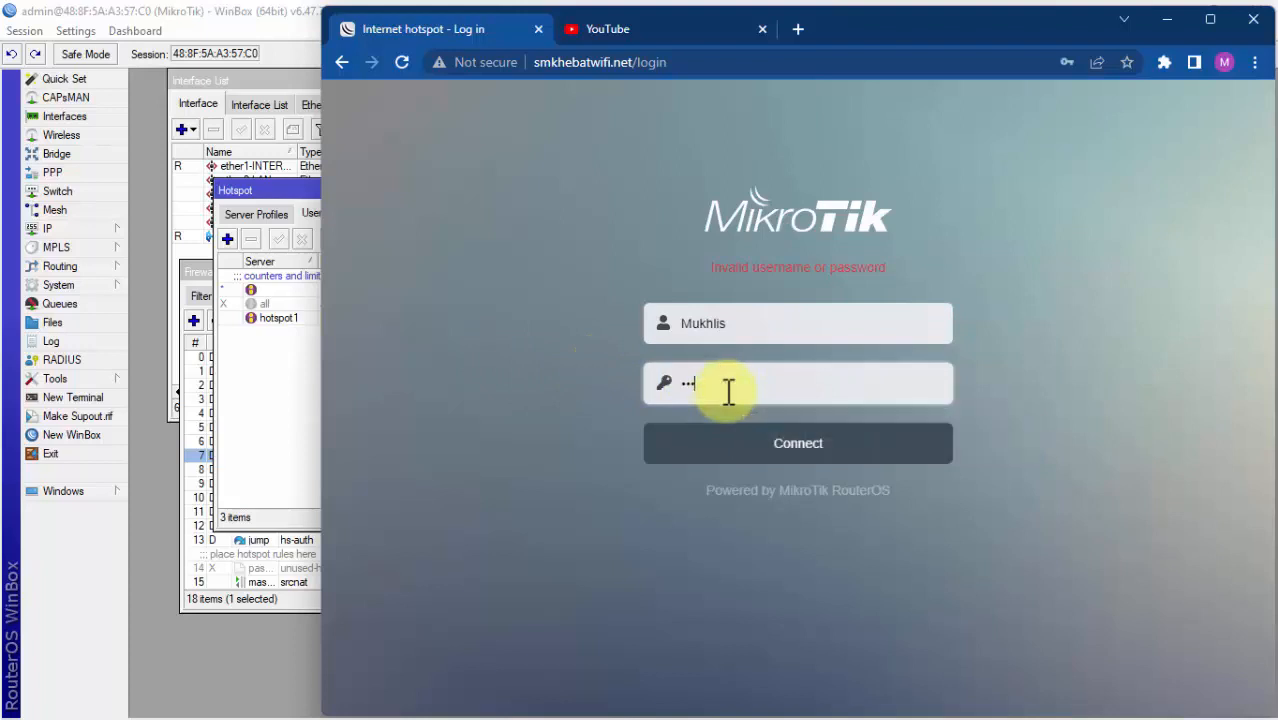
pyautogui.click(810, 457)
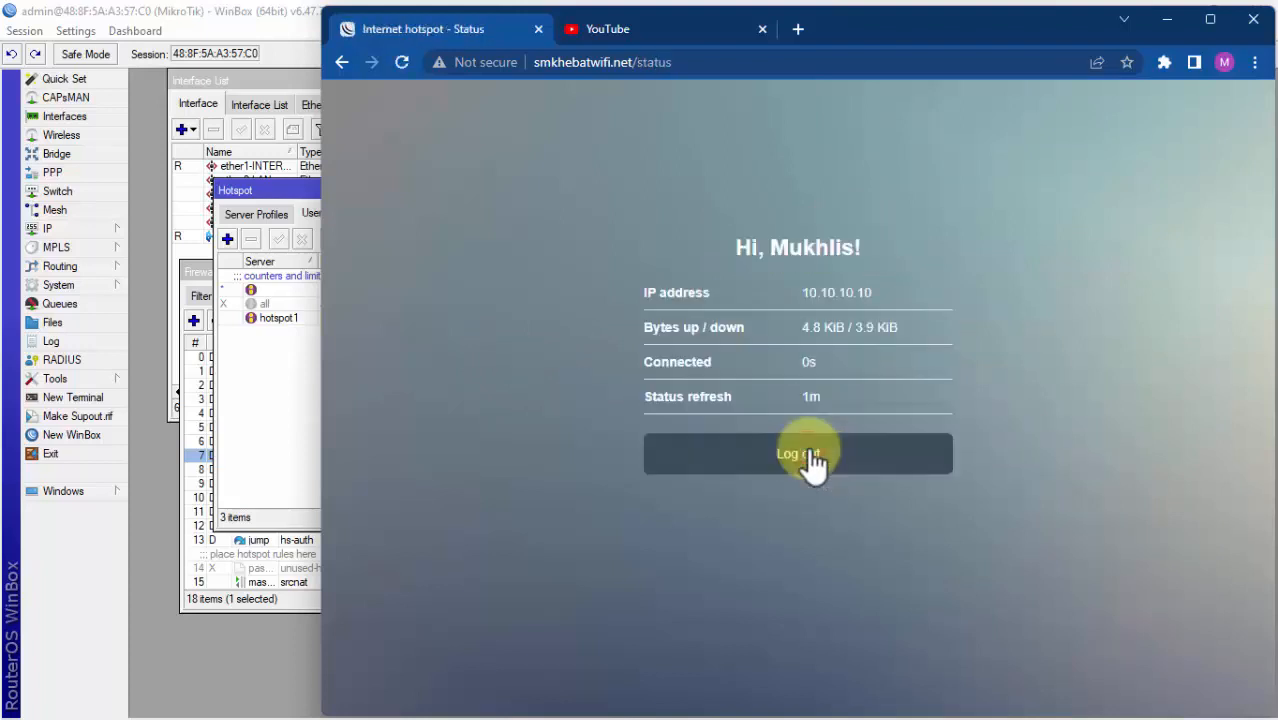
pyautogui.moveTo(736, 240); pyautogui.dragTo(921, 404)
# Step: Reload YouTube to confirm internet access through the hotspot, then start a new browser tab
pyautogui.click(672, 16)
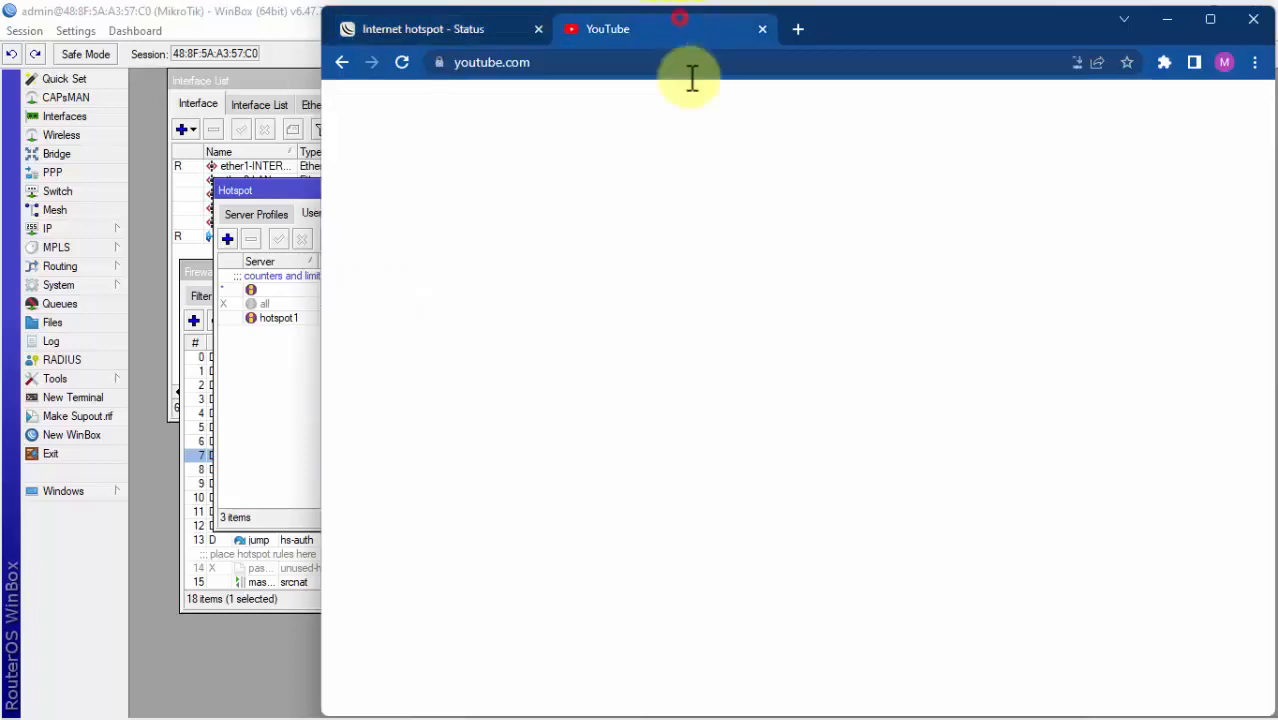
pyautogui.click(402, 62)
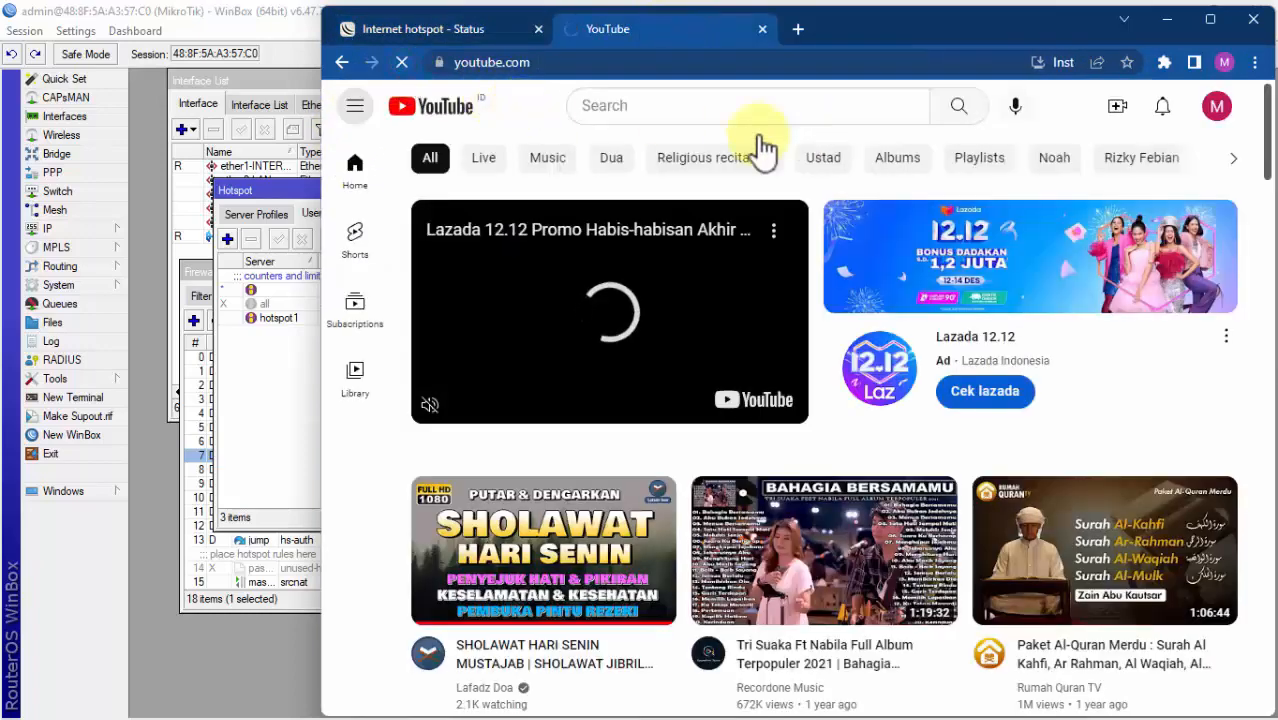
pyautogui.click(453, 35)
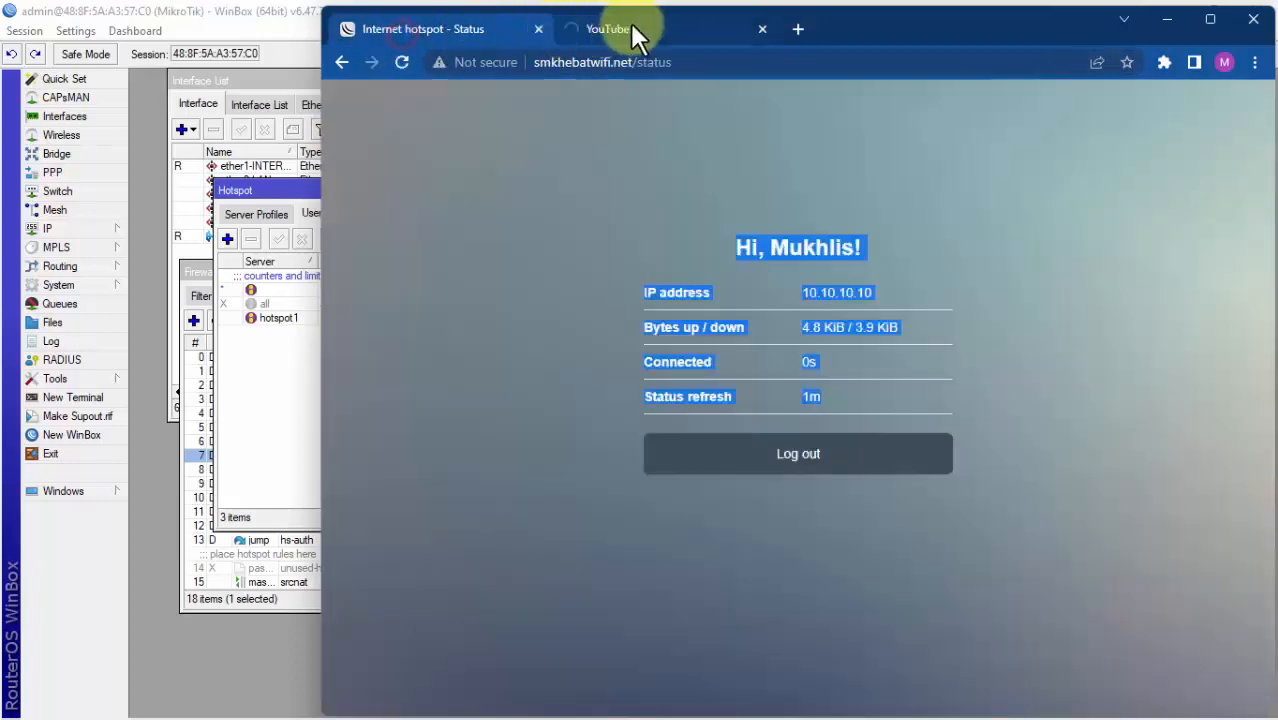
pyautogui.click(641, 26)
pyautogui.click(505, 35)
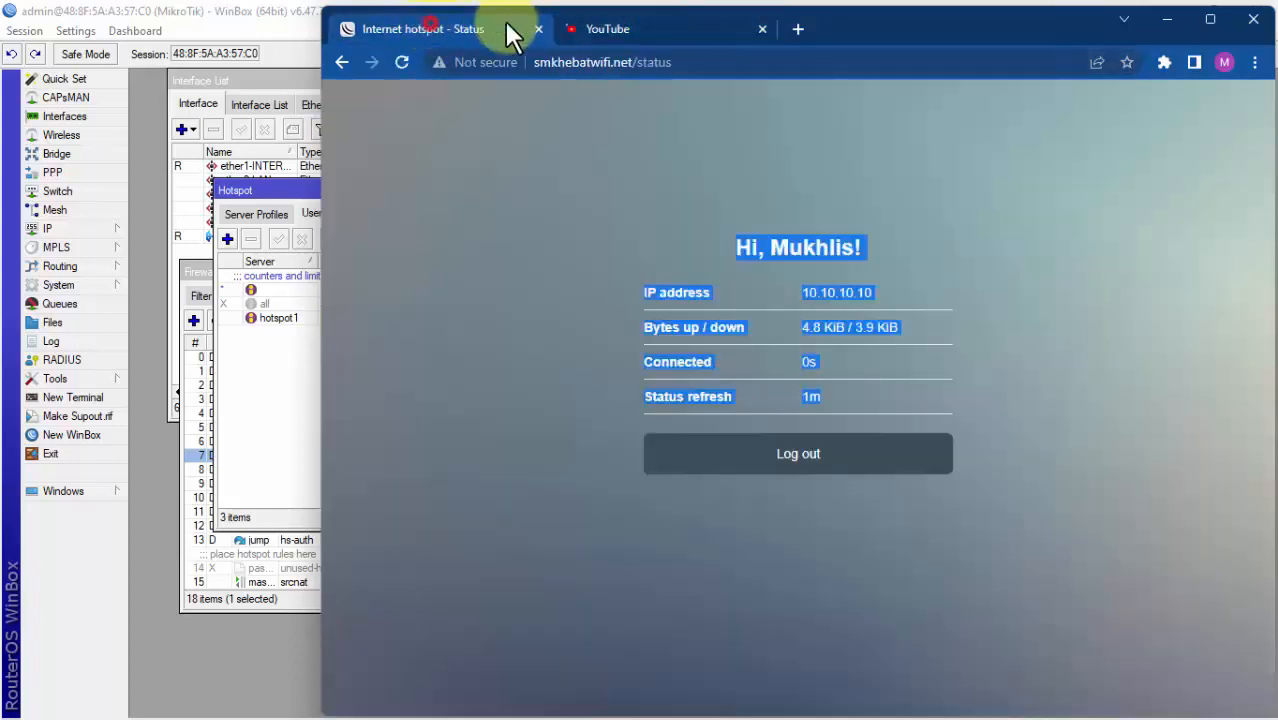
pyautogui.click(636, 29)
pyautogui.click(799, 31)
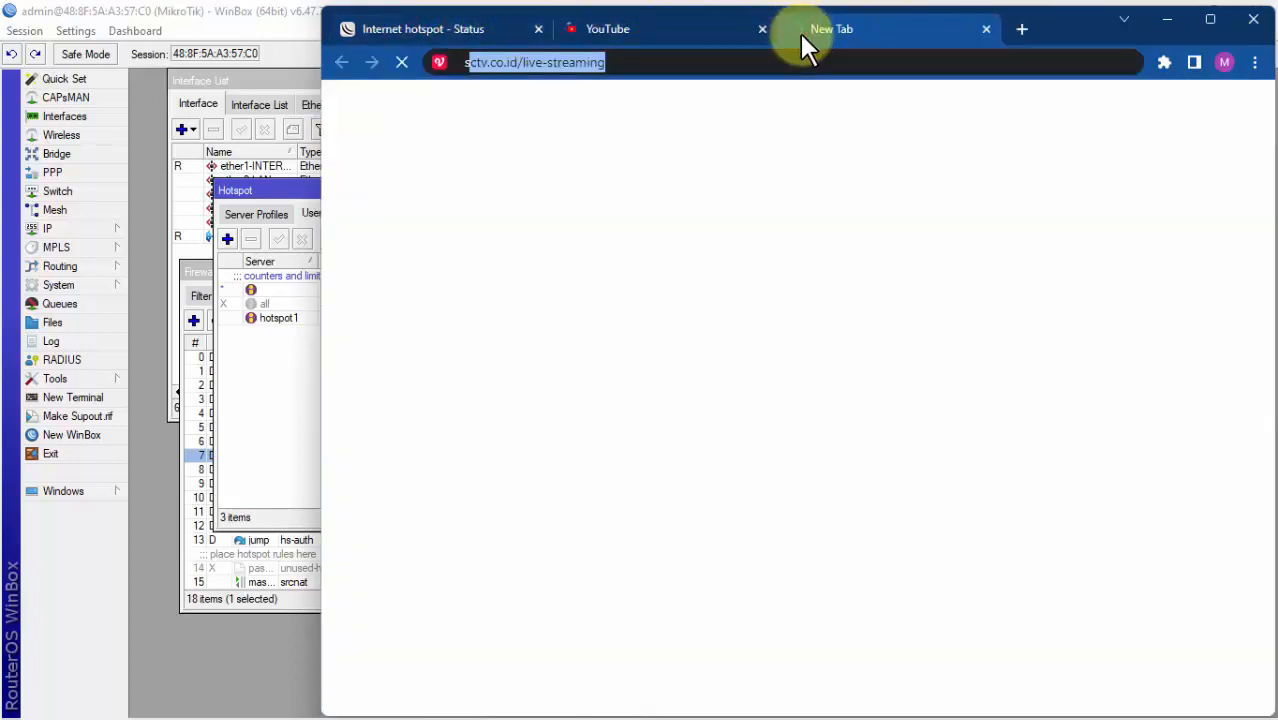
# Step: Go to speedtest.net and check the Guru profile's rate limit in WinBox's hotspot user profiles
pyautogui.write('speedtest.net')
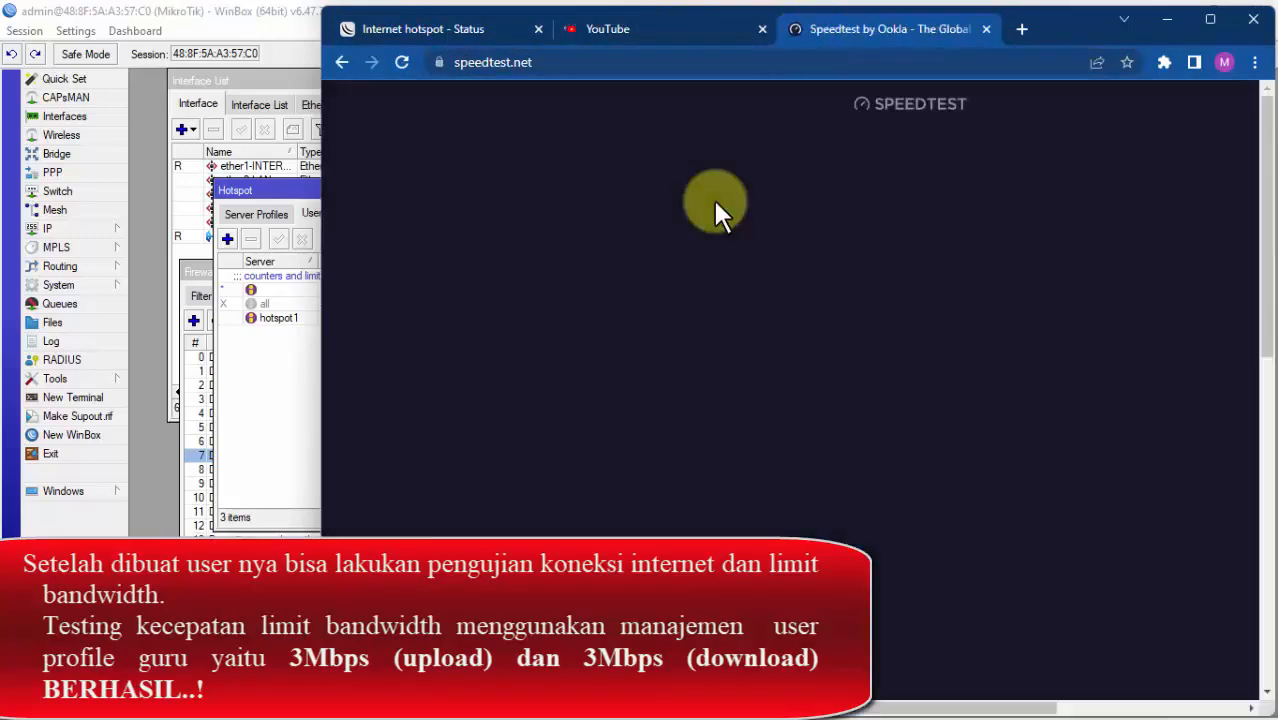
pyautogui.click(292, 412)
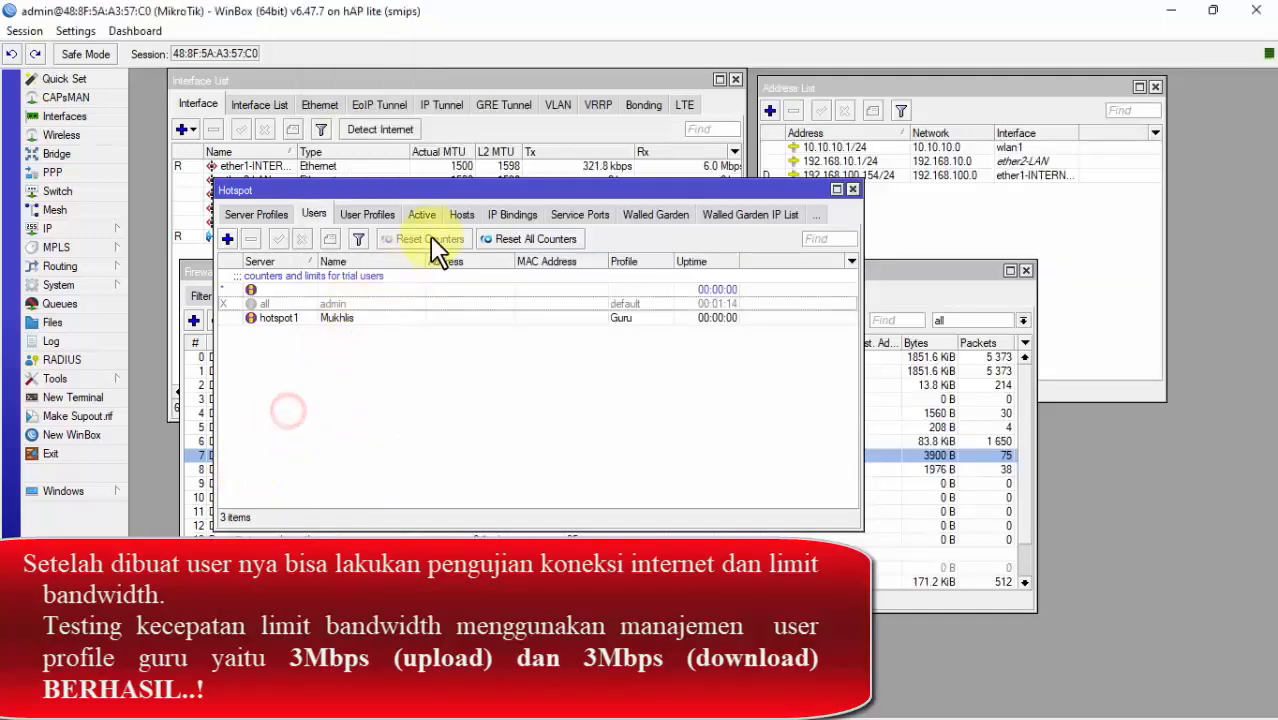
pyautogui.click(372, 218)
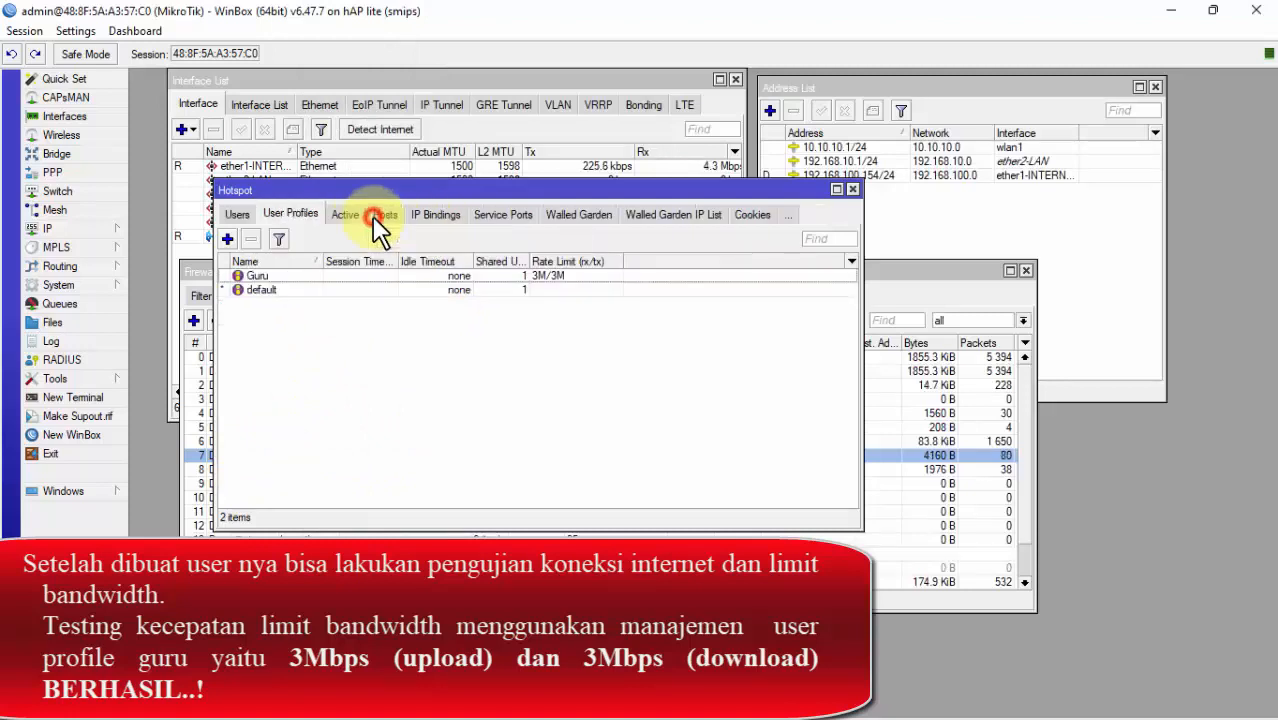
pyautogui.click(543, 275)
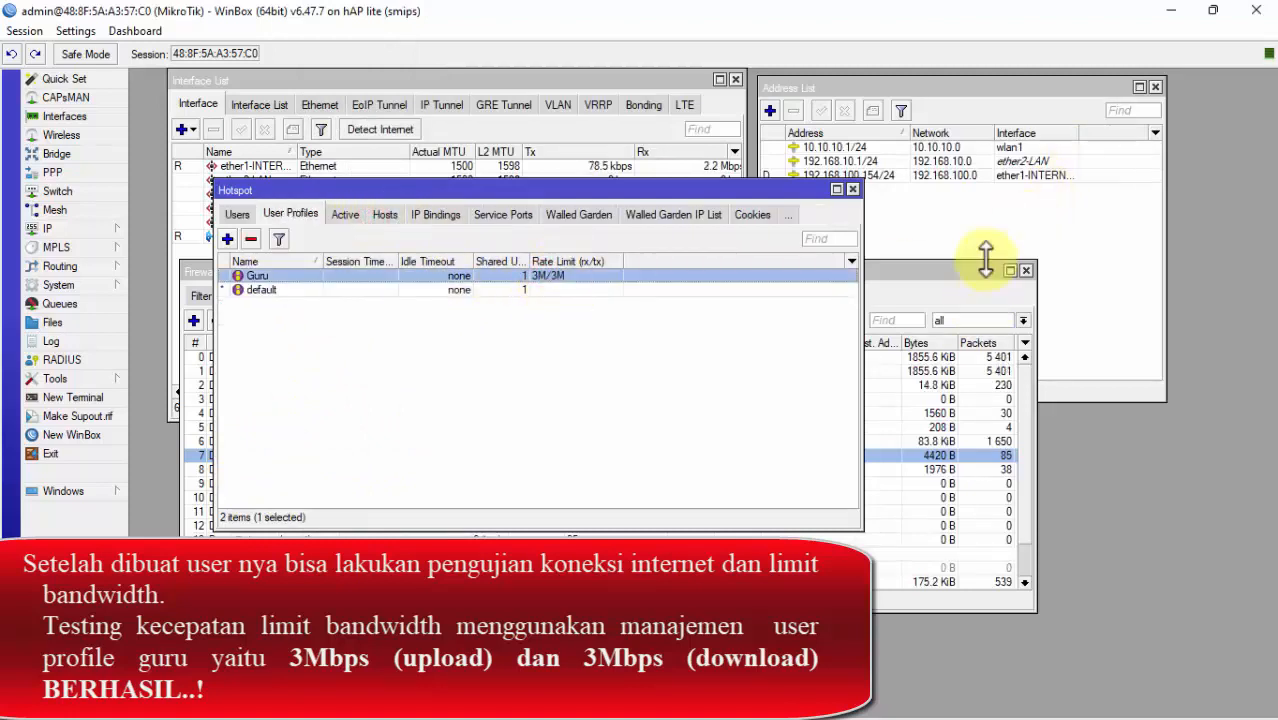
# Step: Run the Ookla speed test, getting 2.61 Mbps down and 2.78 Mbps up under the 3M cap
pyautogui.click(640, 702)
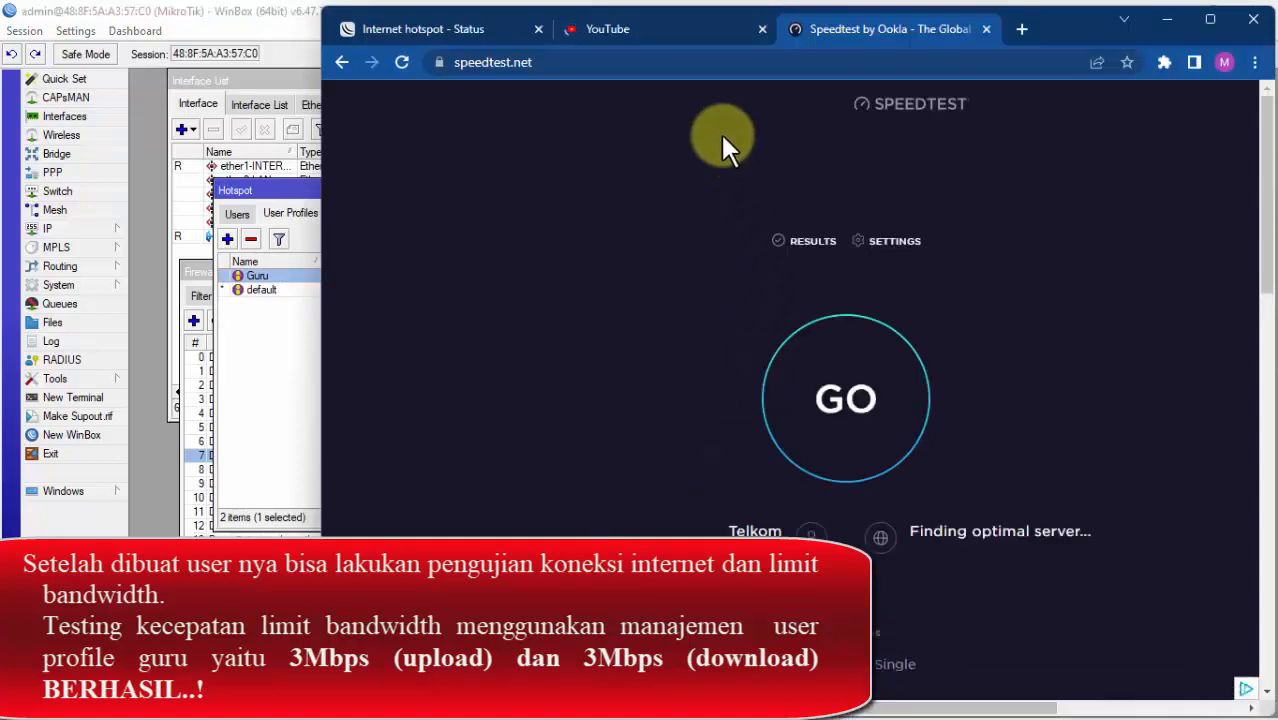
pyautogui.click(850, 400)
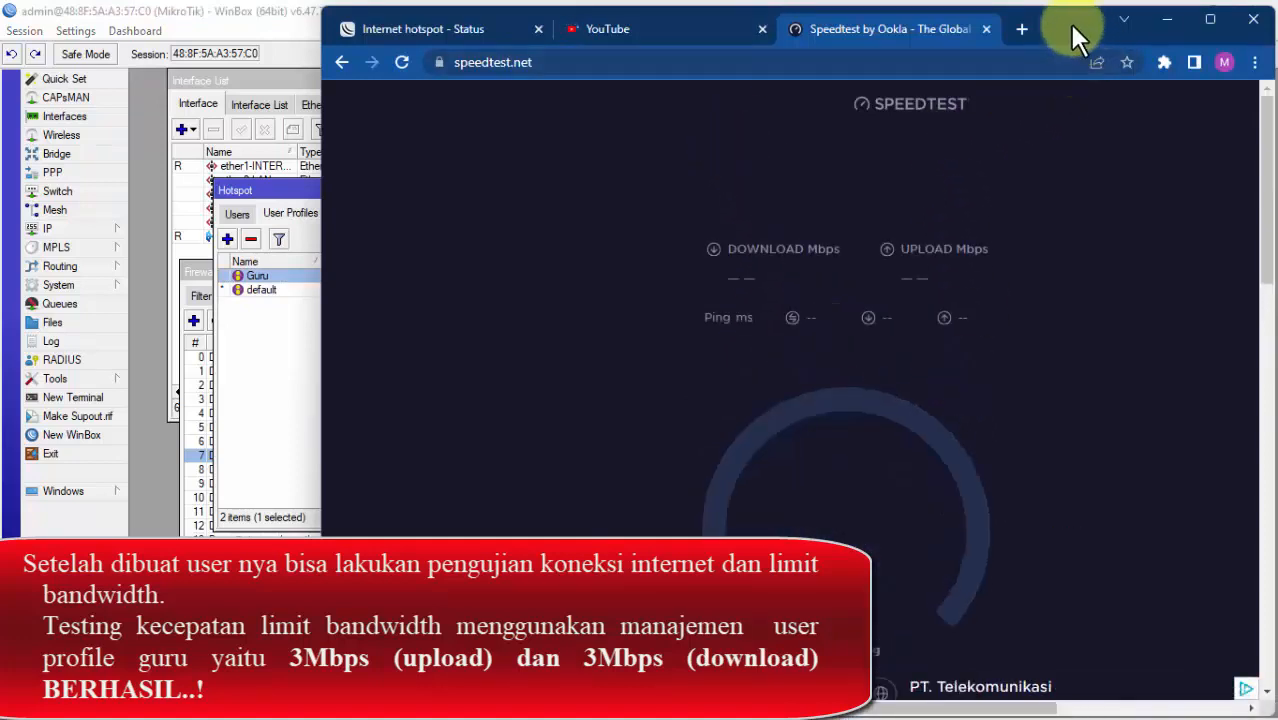
pyautogui.moveTo(1048, 21)
pyautogui.mouseDown()
pyautogui.moveTo(1049, 7)
pyautogui.moveTo(1033, 16)
pyautogui.mouseUp()
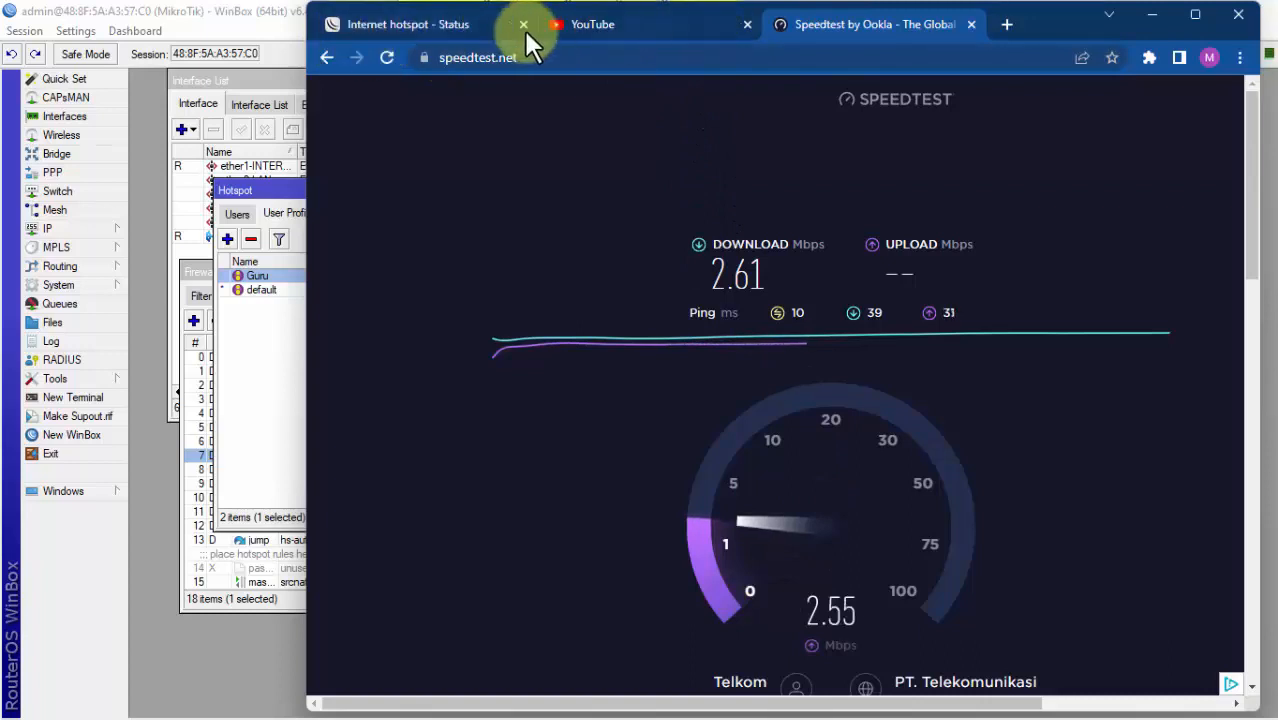
pyautogui.click(443, 28)
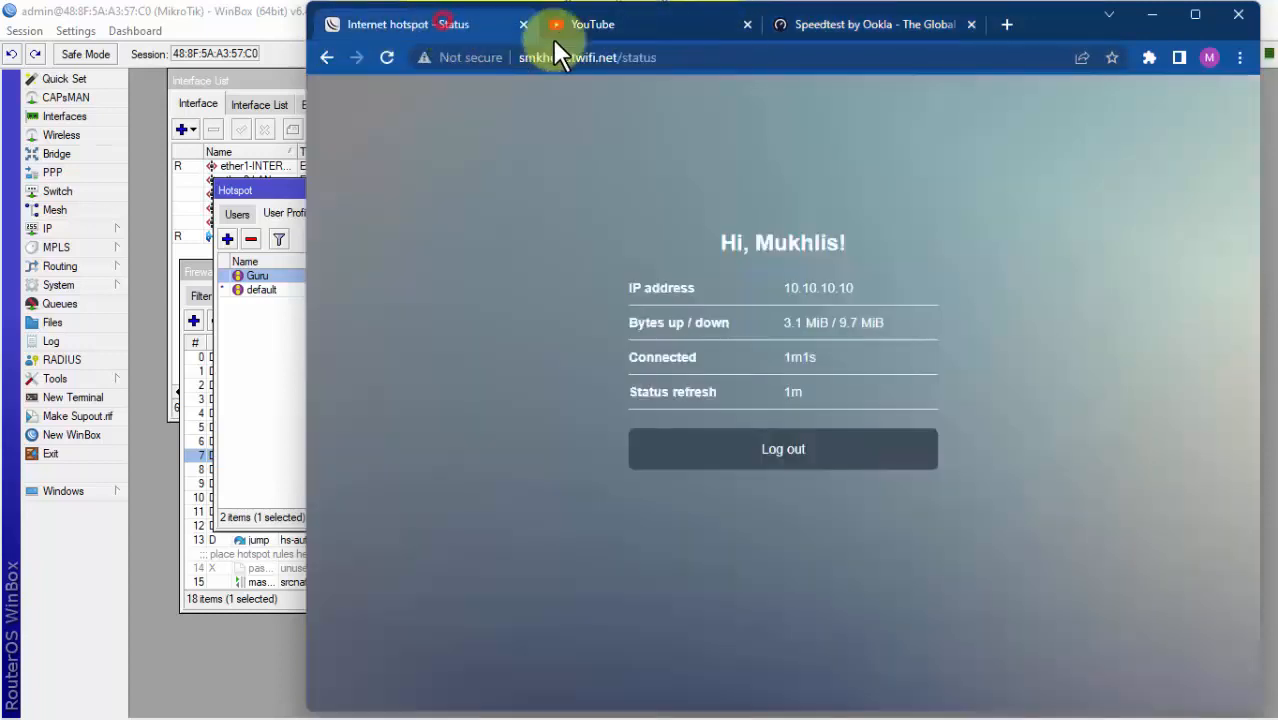
pyautogui.click(893, 23)
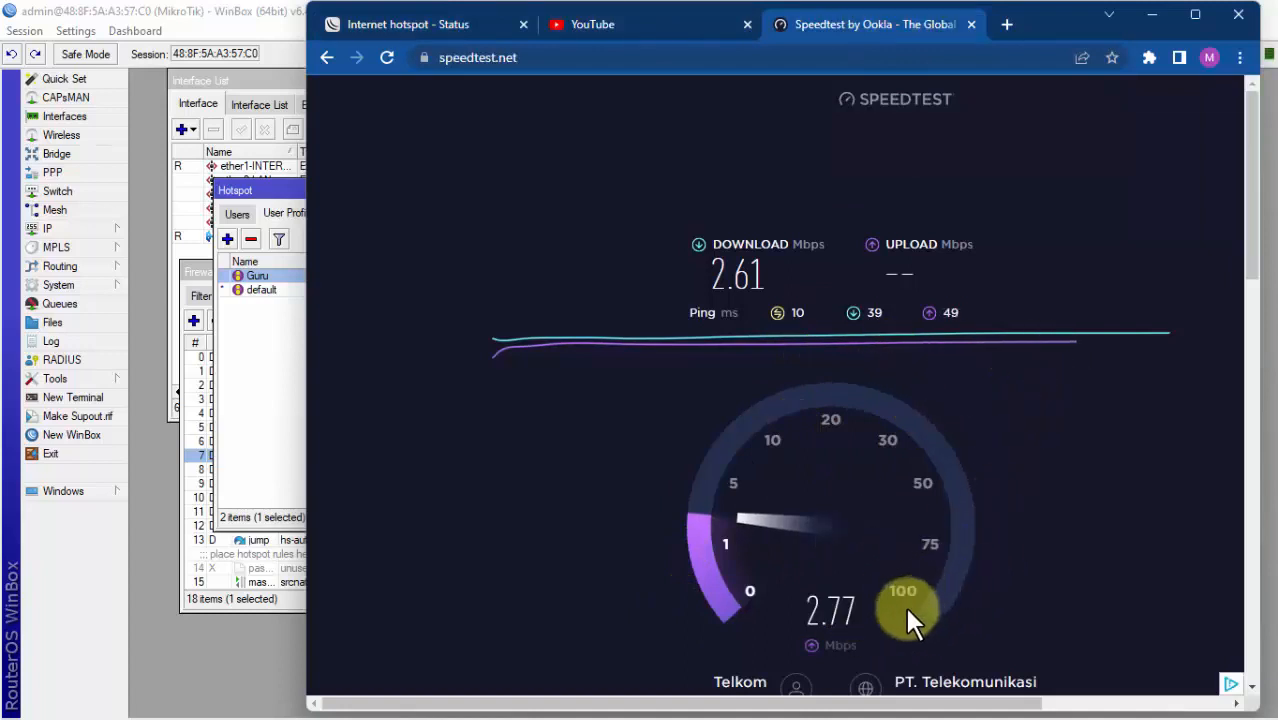
pyautogui.click(482, 20)
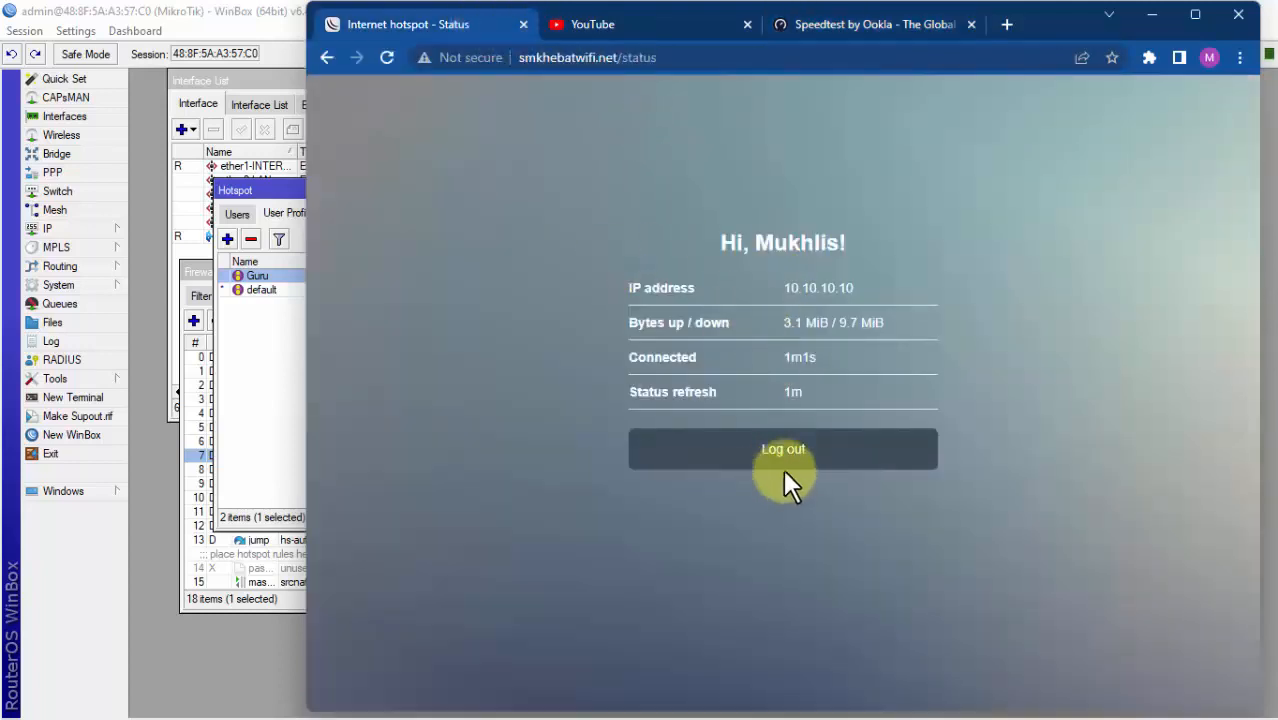
# Step: Log the hotspot user out and check whether YouTube loads while logged out
pyautogui.click(813, 450)
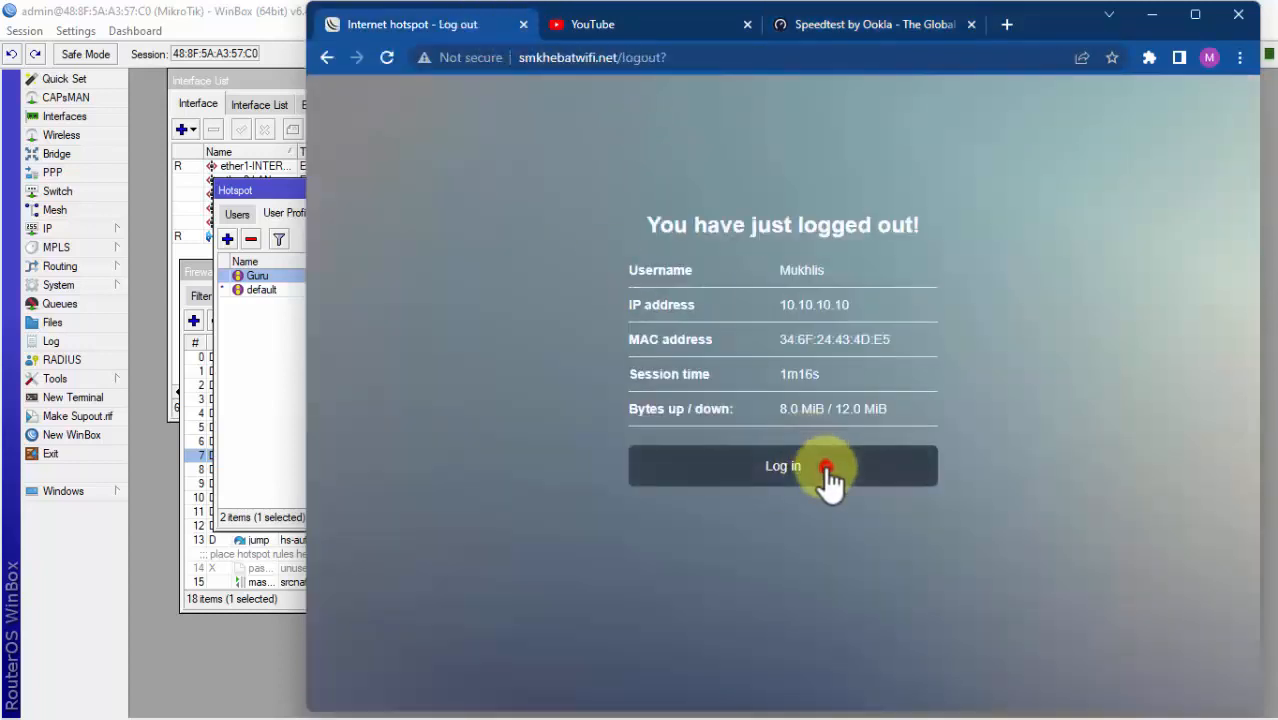
pyautogui.click(827, 468)
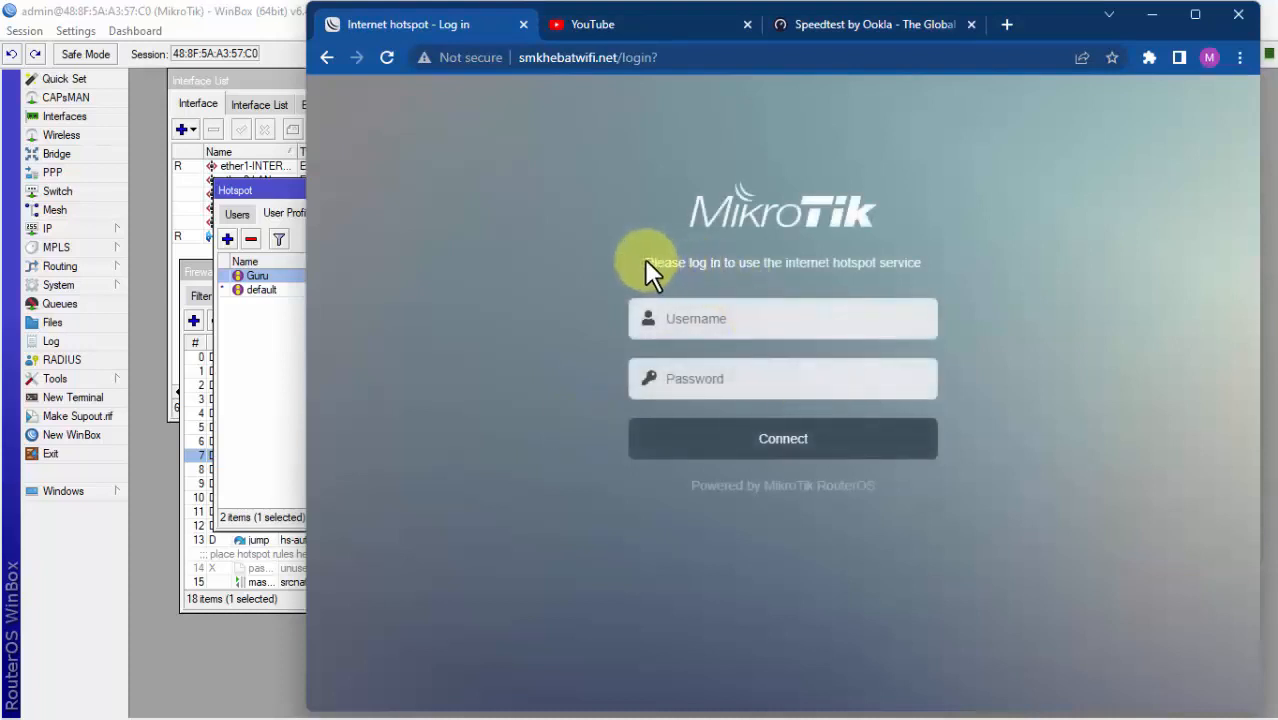
pyautogui.moveTo(646, 262); pyautogui.dragTo(926, 265)
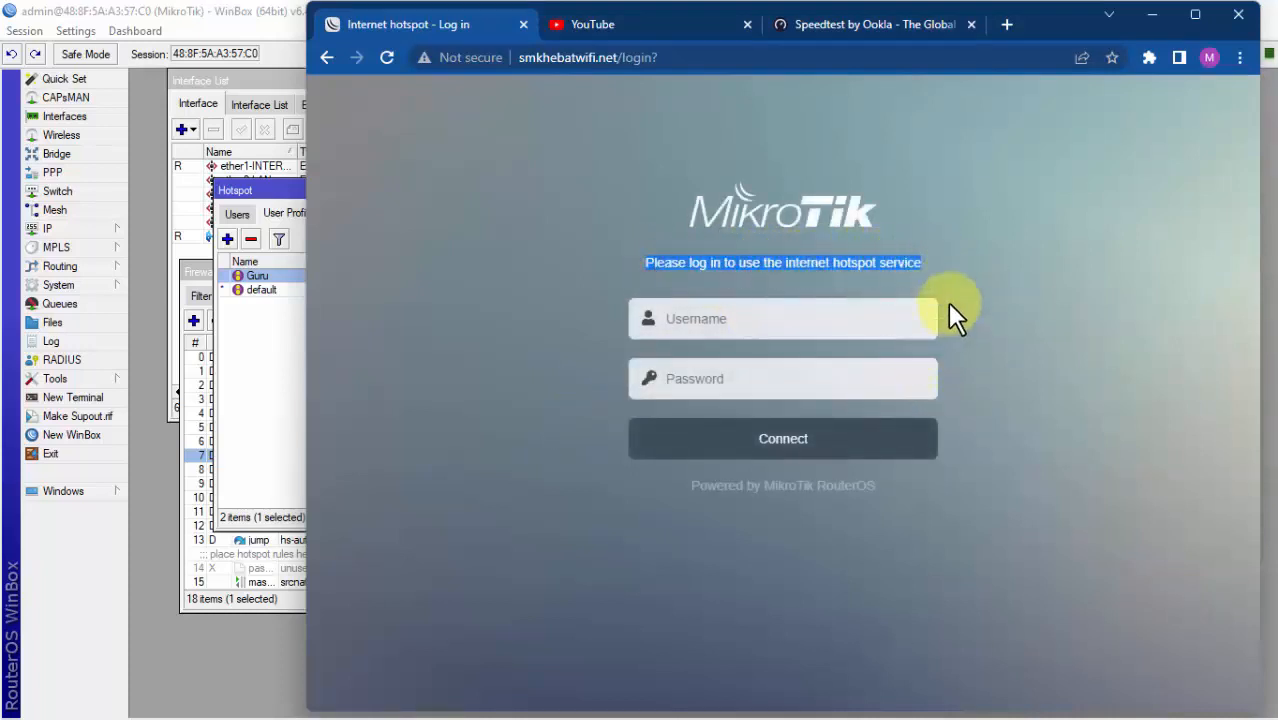
pyautogui.click(952, 259)
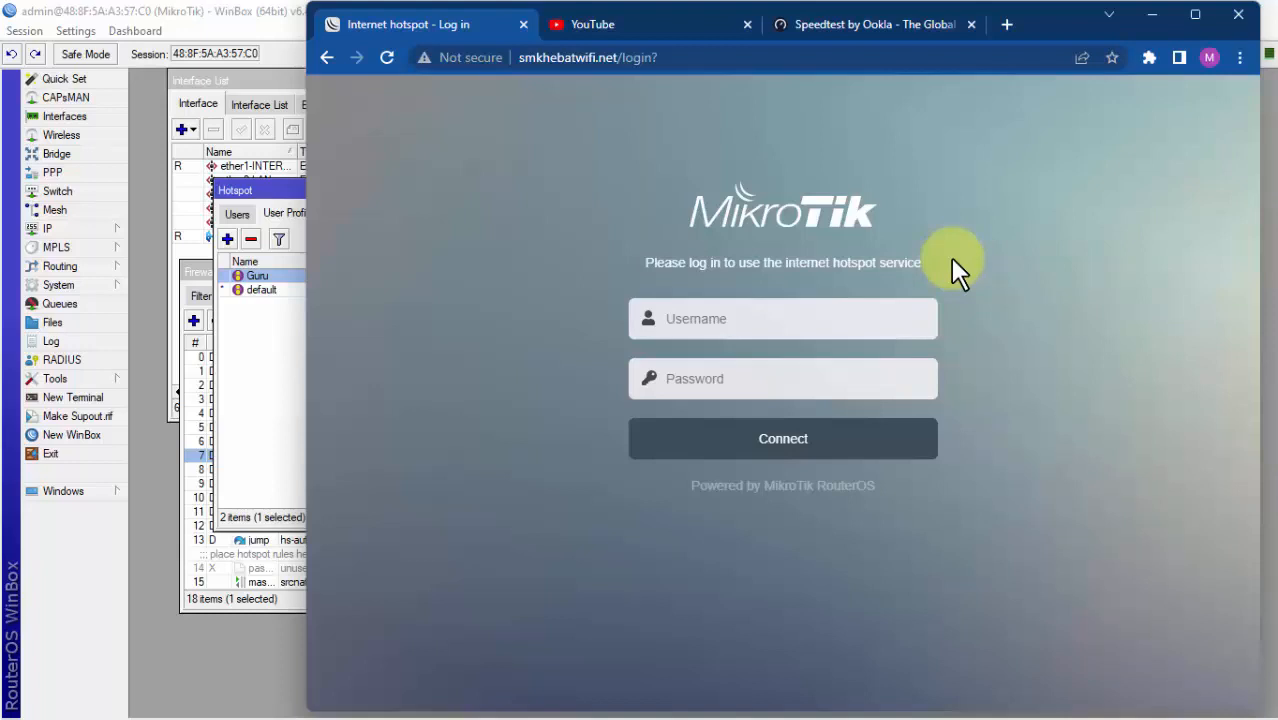
pyautogui.click(633, 29)
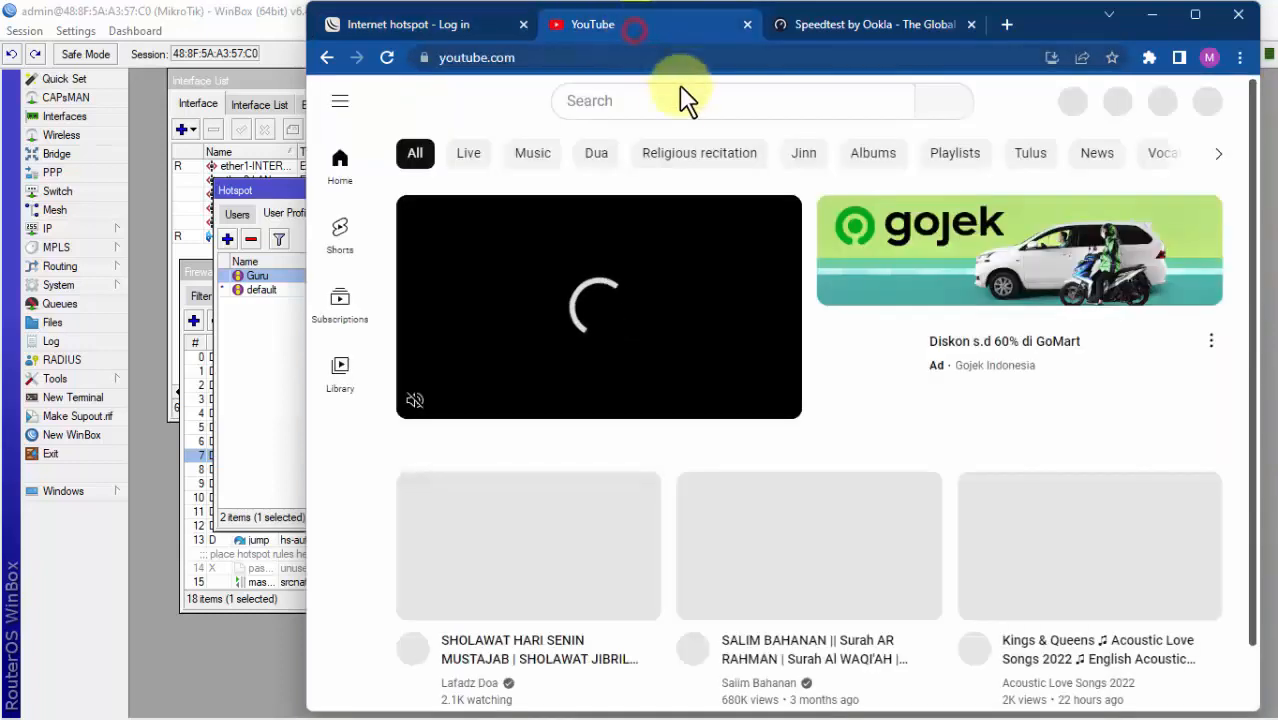
pyautogui.click(468, 28)
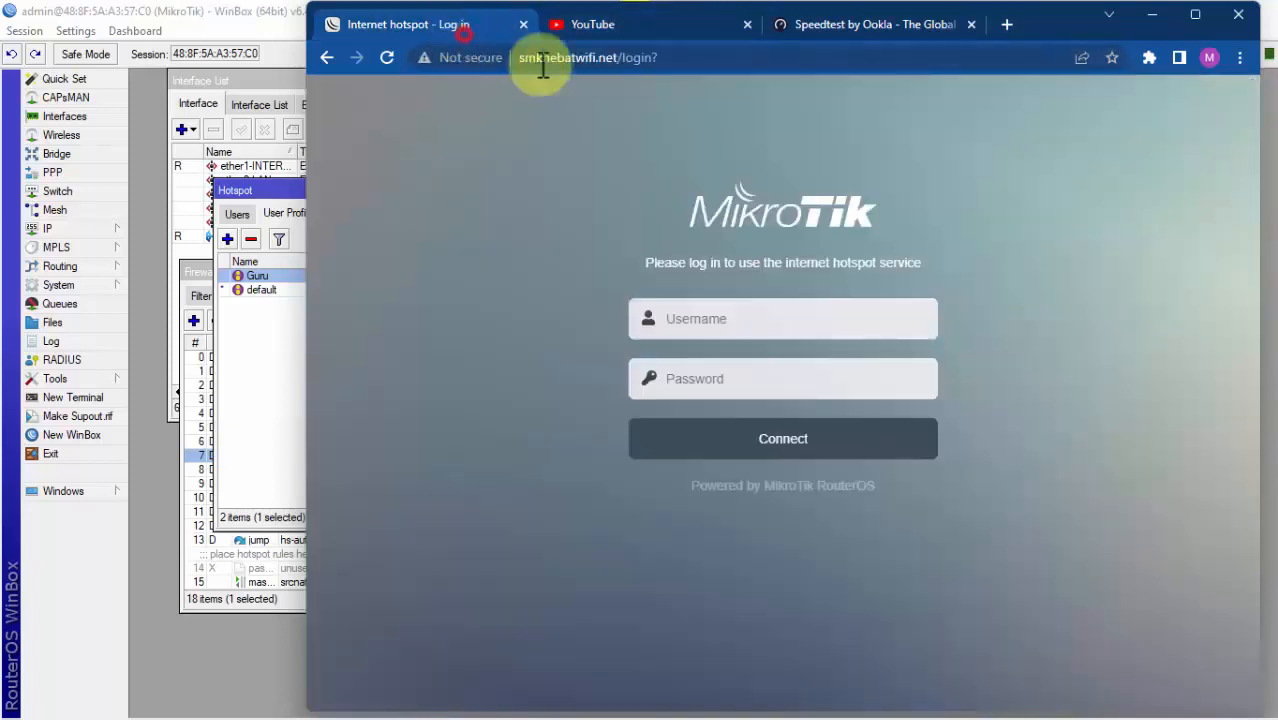
# Step: Log back in with the saved hotspot username and its password, then check YouTube
pyautogui.click(760, 318)
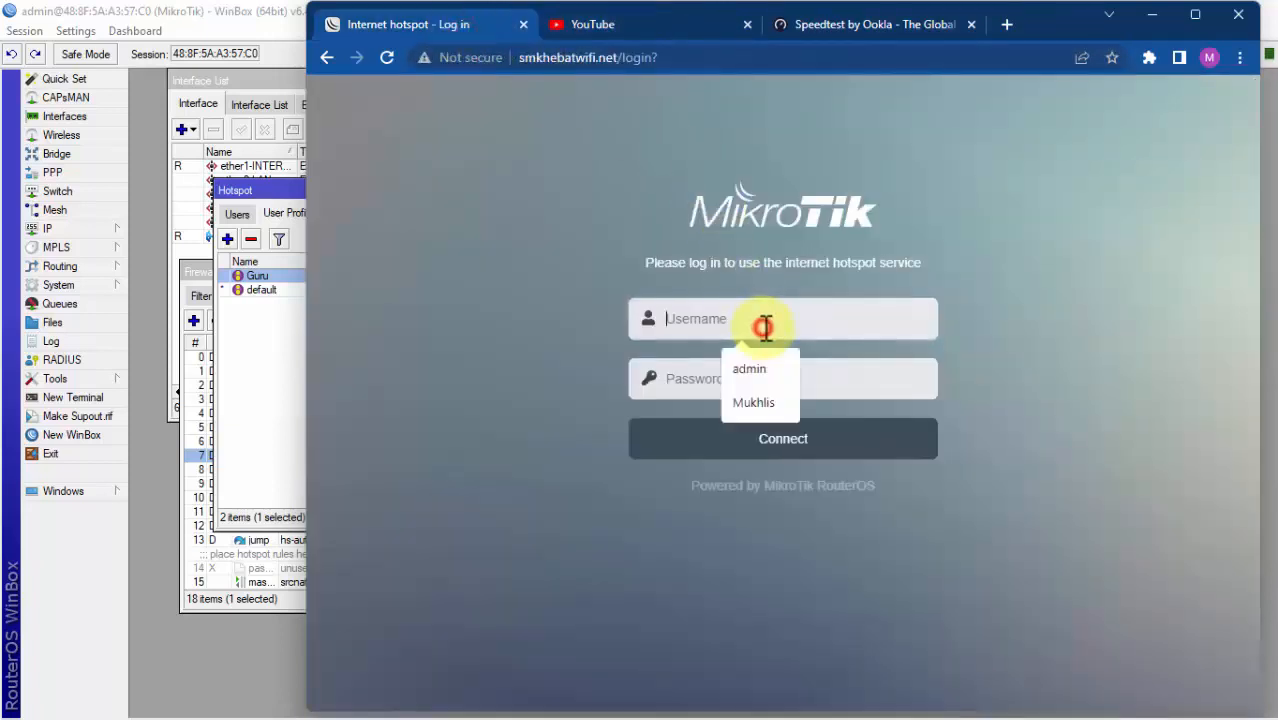
pyautogui.click(770, 402)
pyautogui.click(752, 380)
pyautogui.write('123')
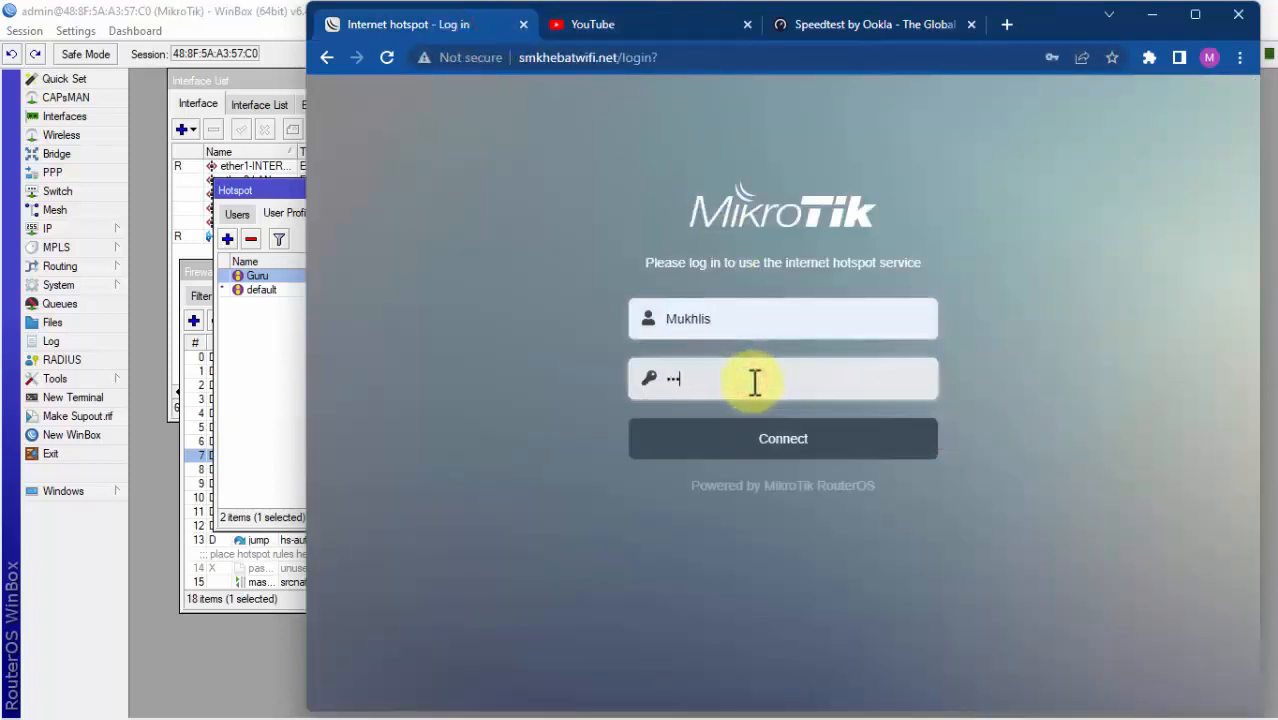
pyautogui.click(736, 451)
pyautogui.click(684, 14)
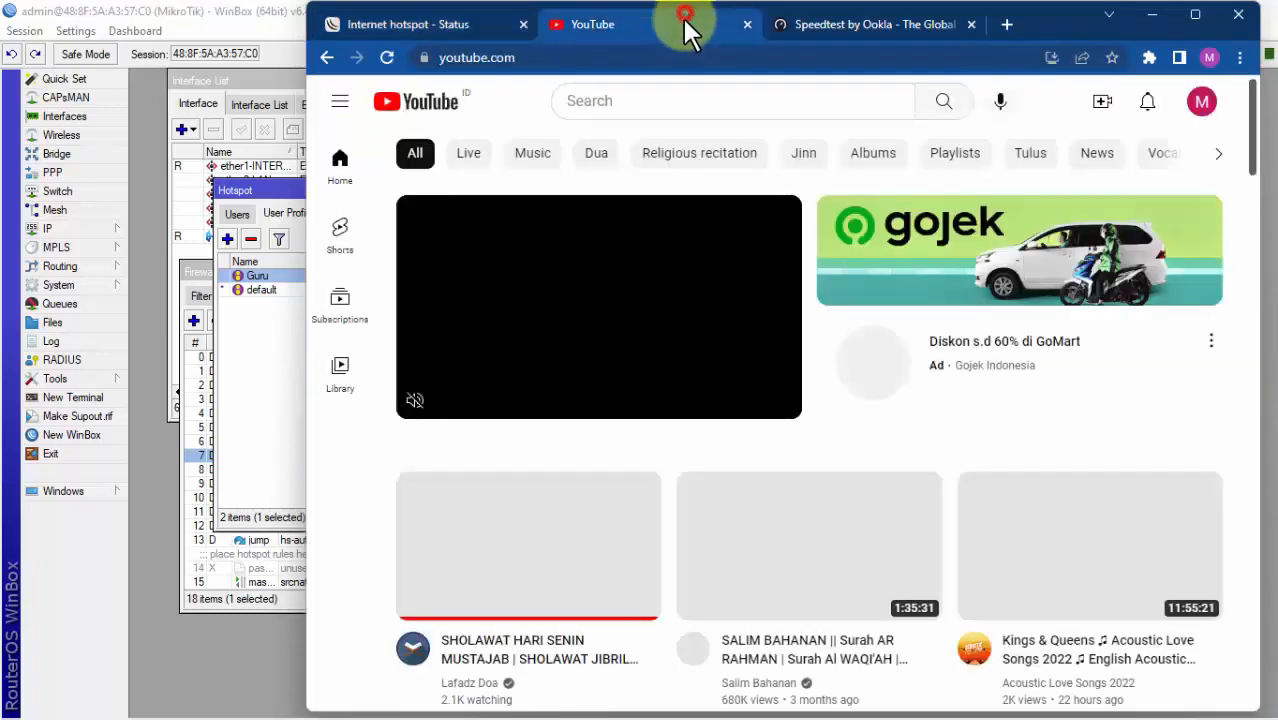
# Step: Search YouTube for the creator's channel and open its Tutorial MikroTik playlist
pyautogui.click(697, 104)
pyautogui.write('moh')
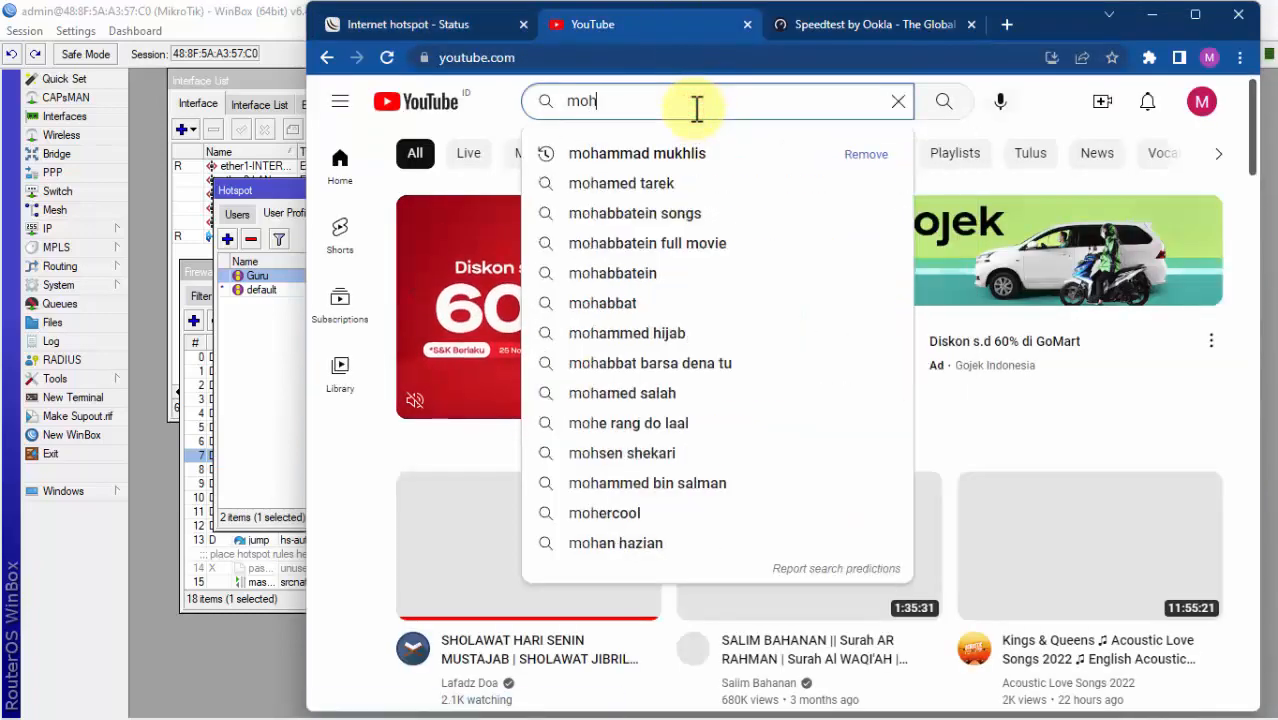
pyautogui.press('Down')
pyautogui.press('Return')
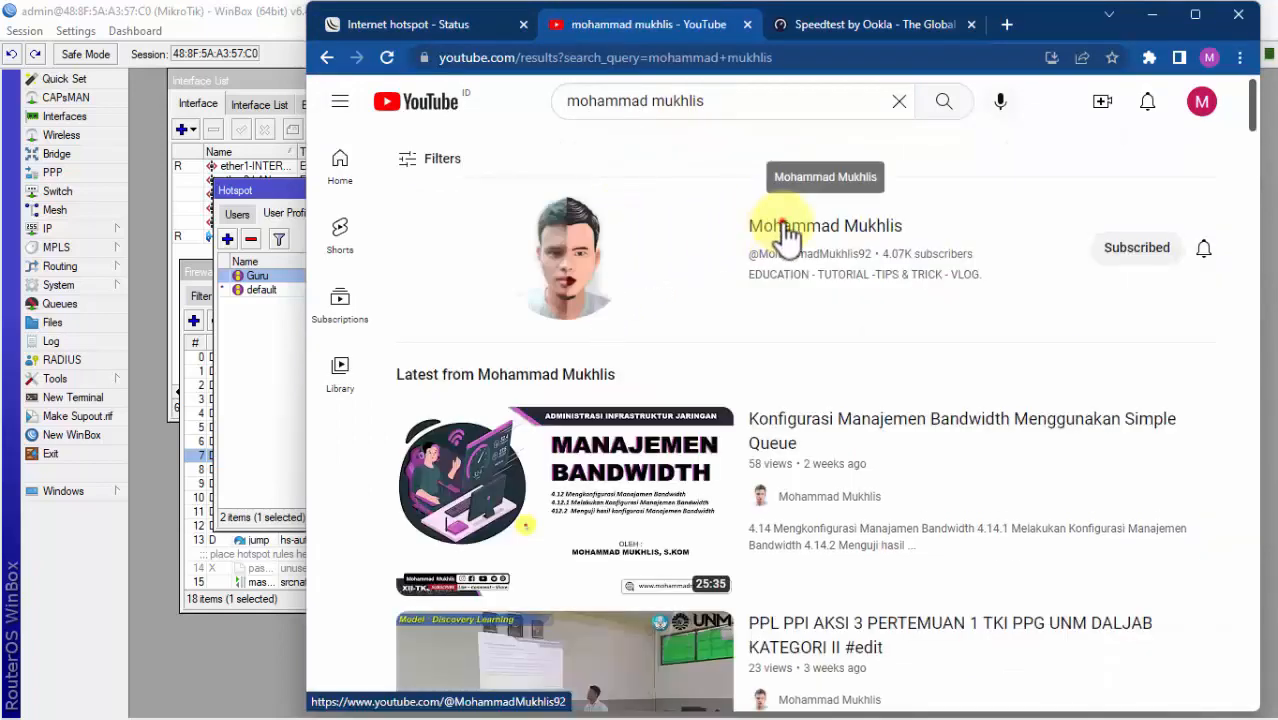
pyautogui.click(783, 222)
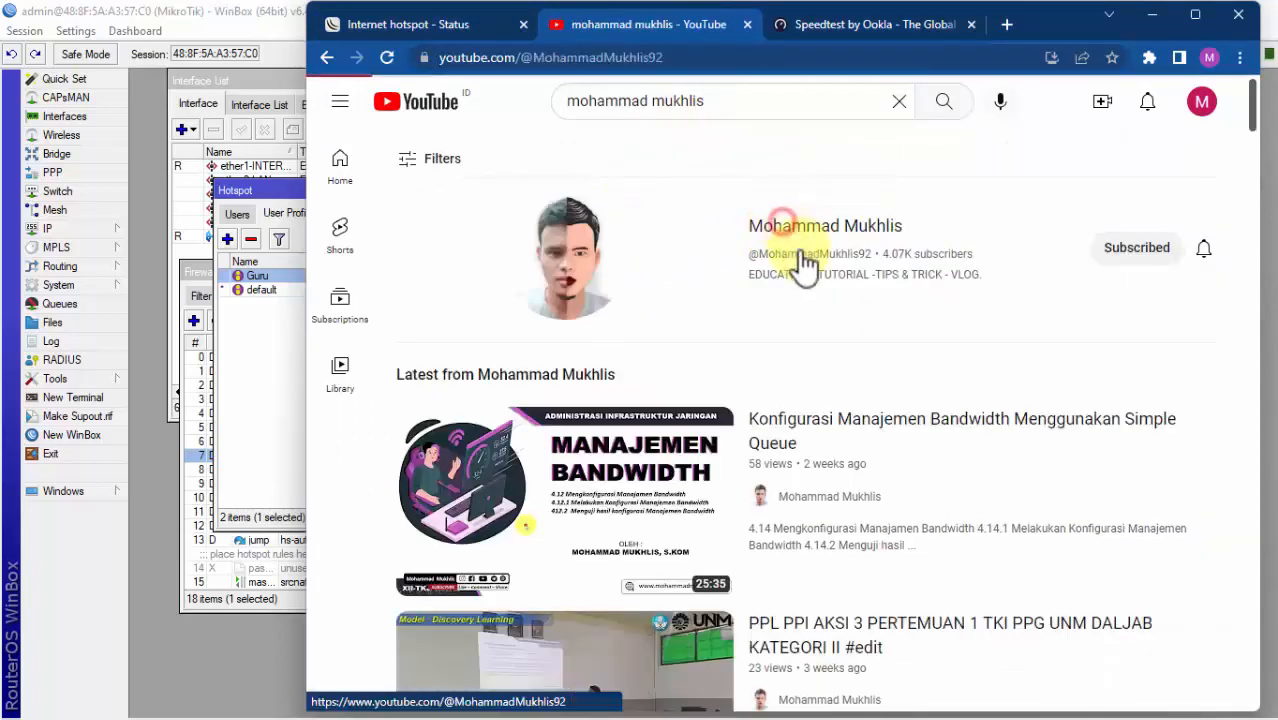
pyautogui.click(866, 402)
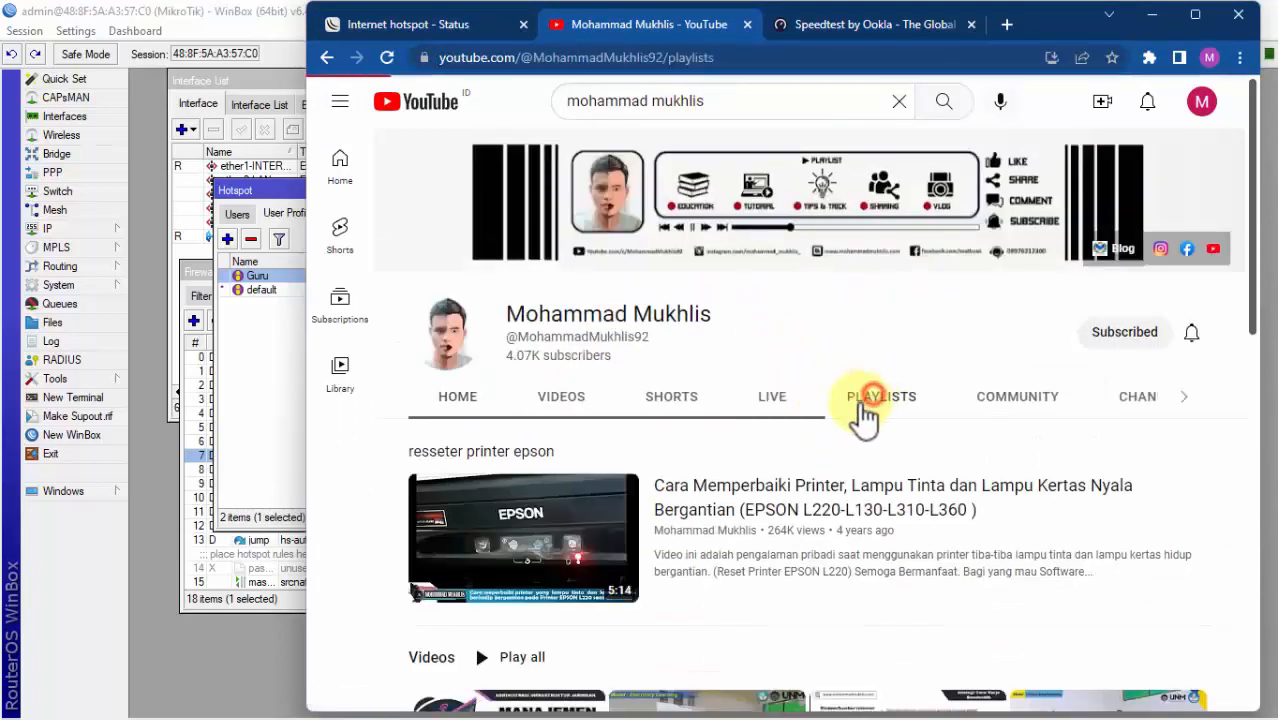
pyautogui.scroll(-1, 795, 495)
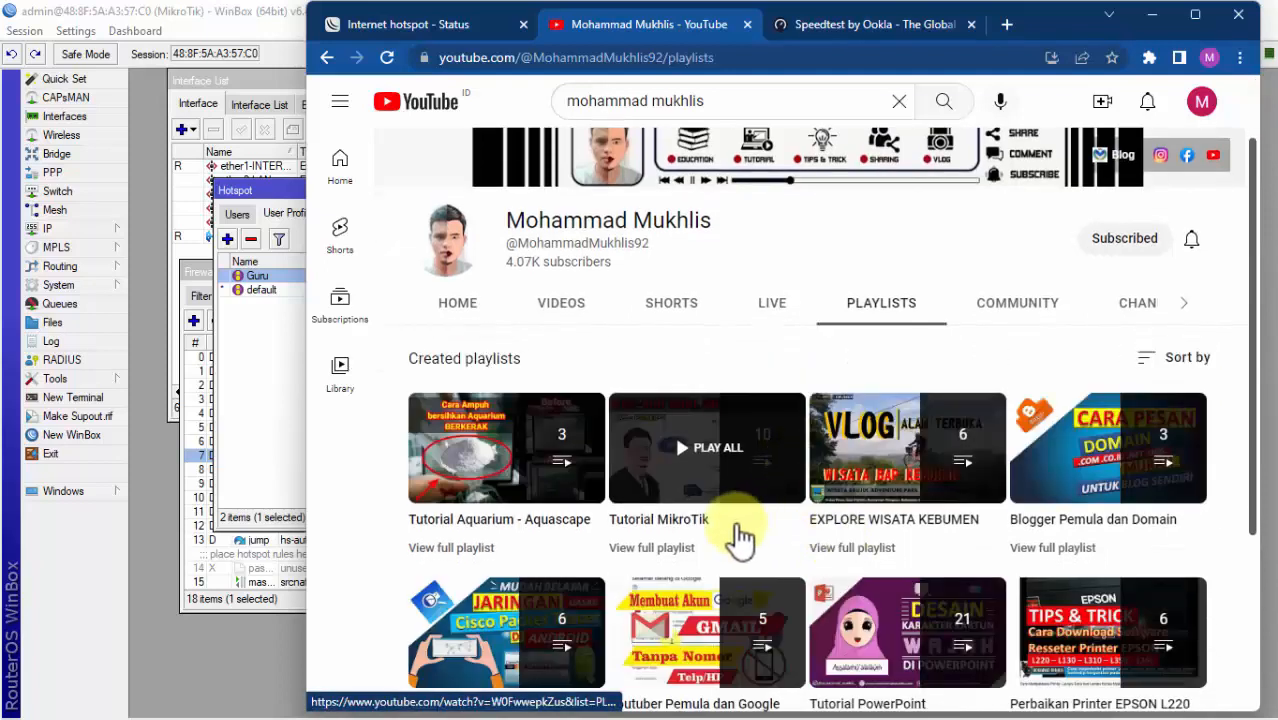
pyautogui.click(684, 521)
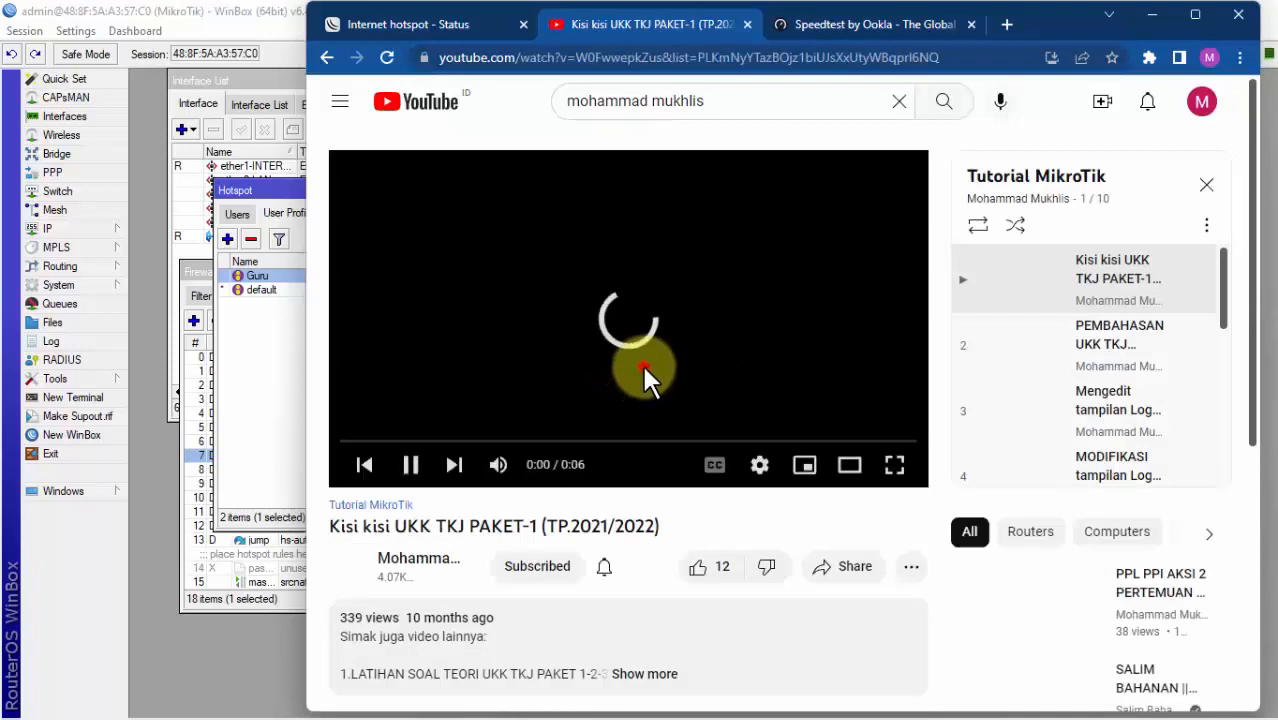
# Step: Pause the playing video and ad, then bring up WinBox's IP Address List
pyautogui.click(410, 464)
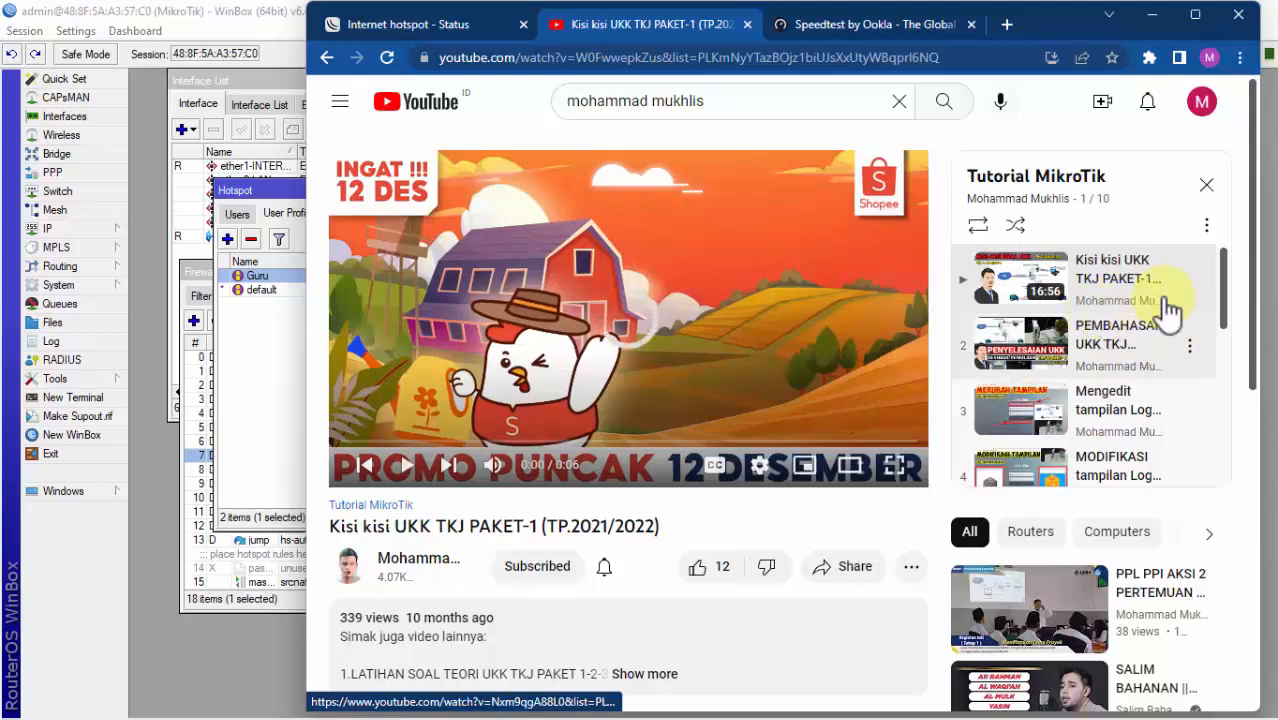
pyautogui.scroll(-2, 1230, 286)
pyautogui.scroll(-2, 1230, 290)
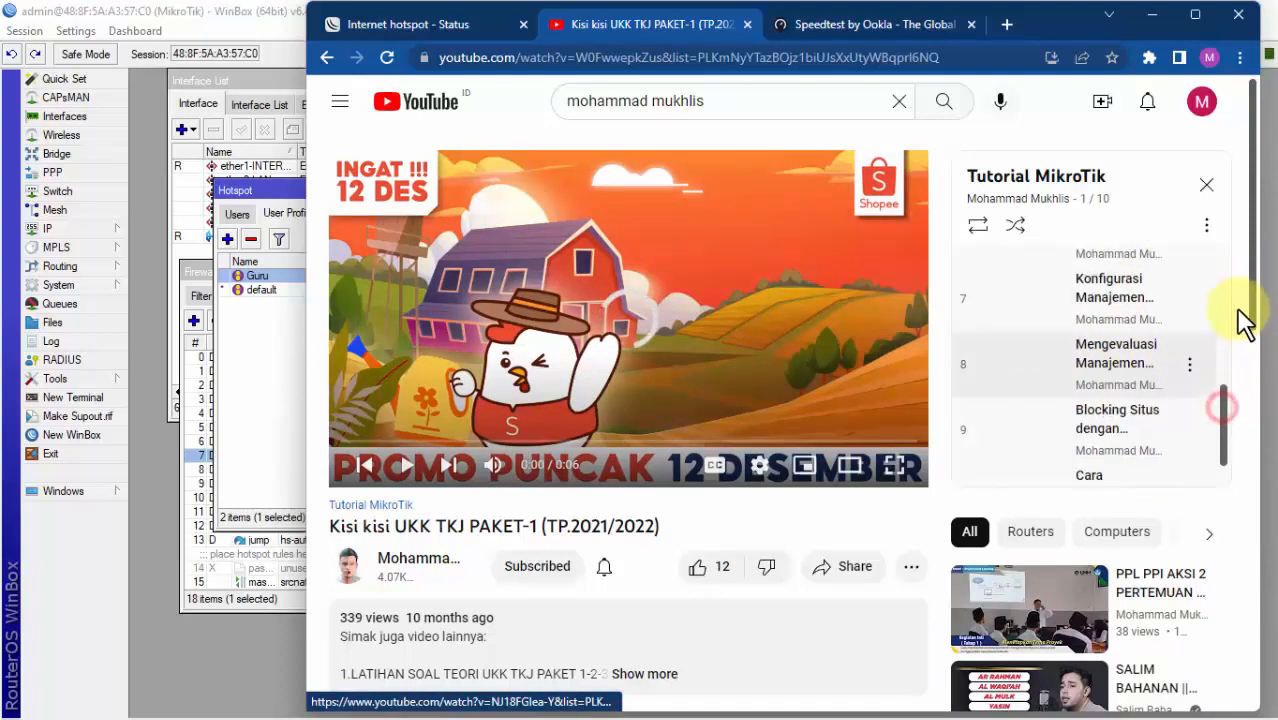
pyautogui.scroll(3, 1210, 314)
pyautogui.scroll(1, 1117, 352)
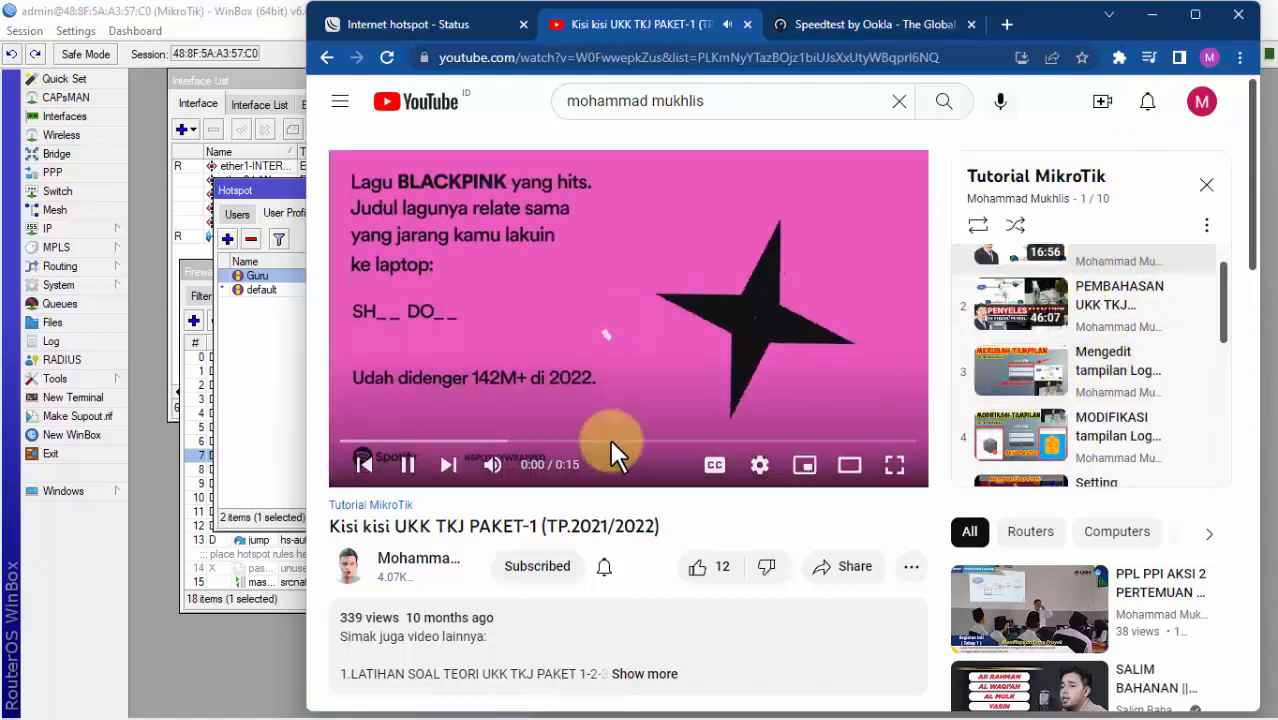
pyautogui.click(408, 465)
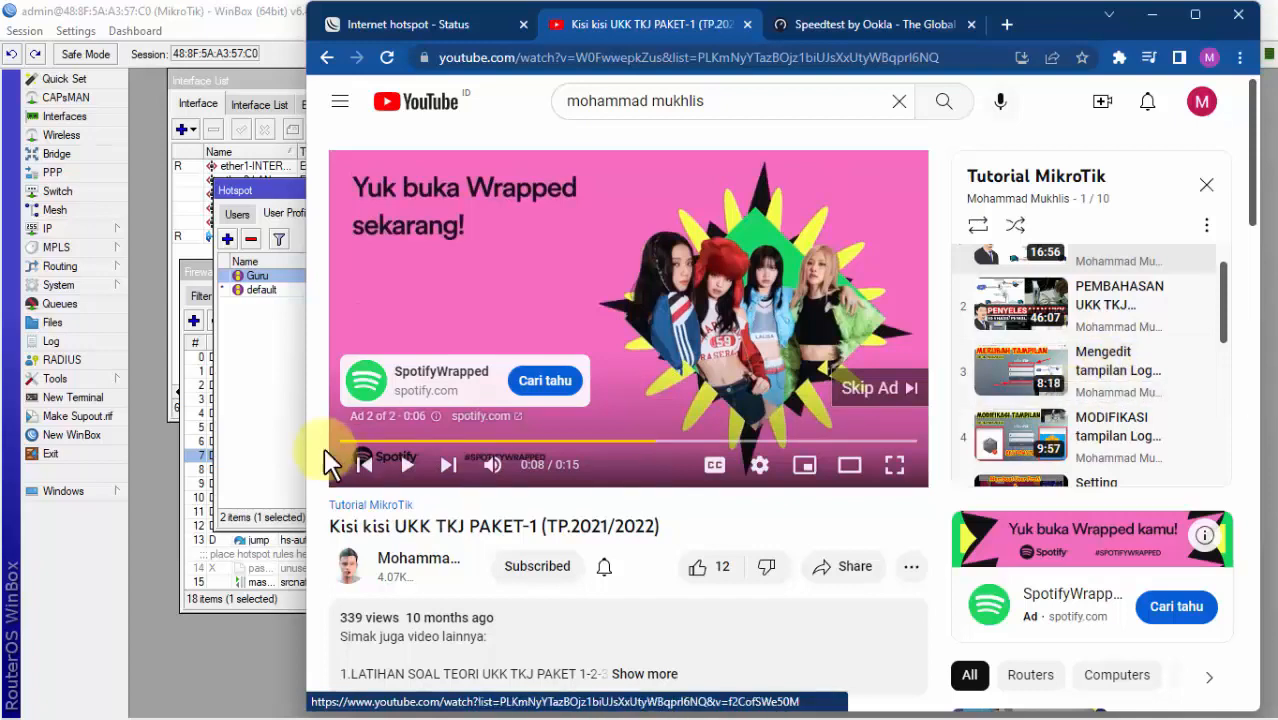
pyautogui.click(298, 413)
pyautogui.click(1040, 190)
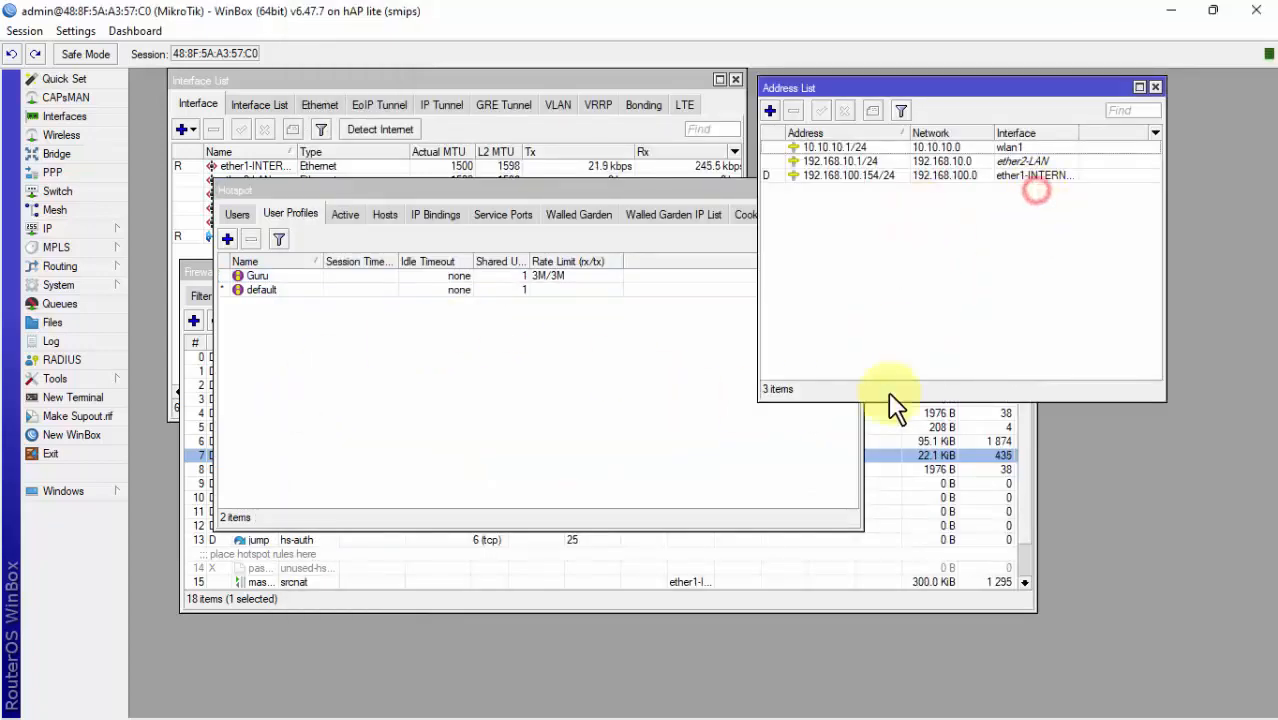
# Step: Log out from the hotspot status tab, returning to the empty smkhebatwifi.net/login form
pyautogui.click(931, 699)
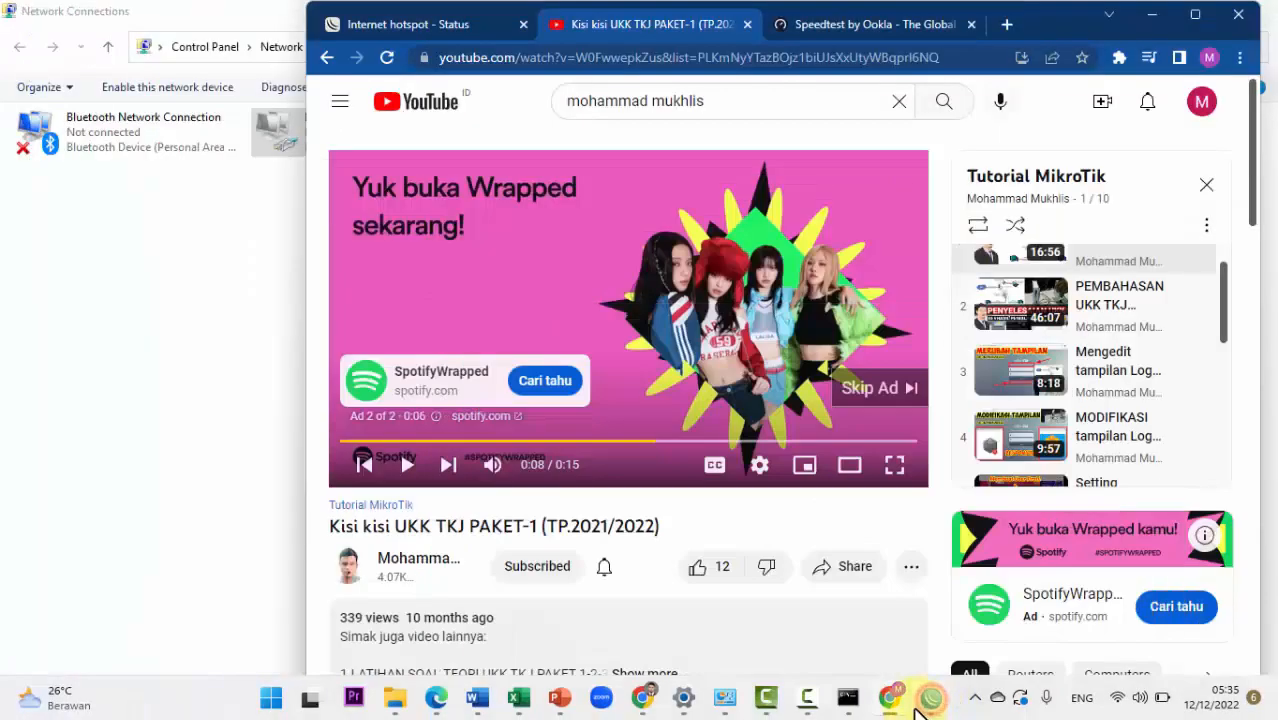
pyautogui.click(471, 16)
pyautogui.click(765, 452)
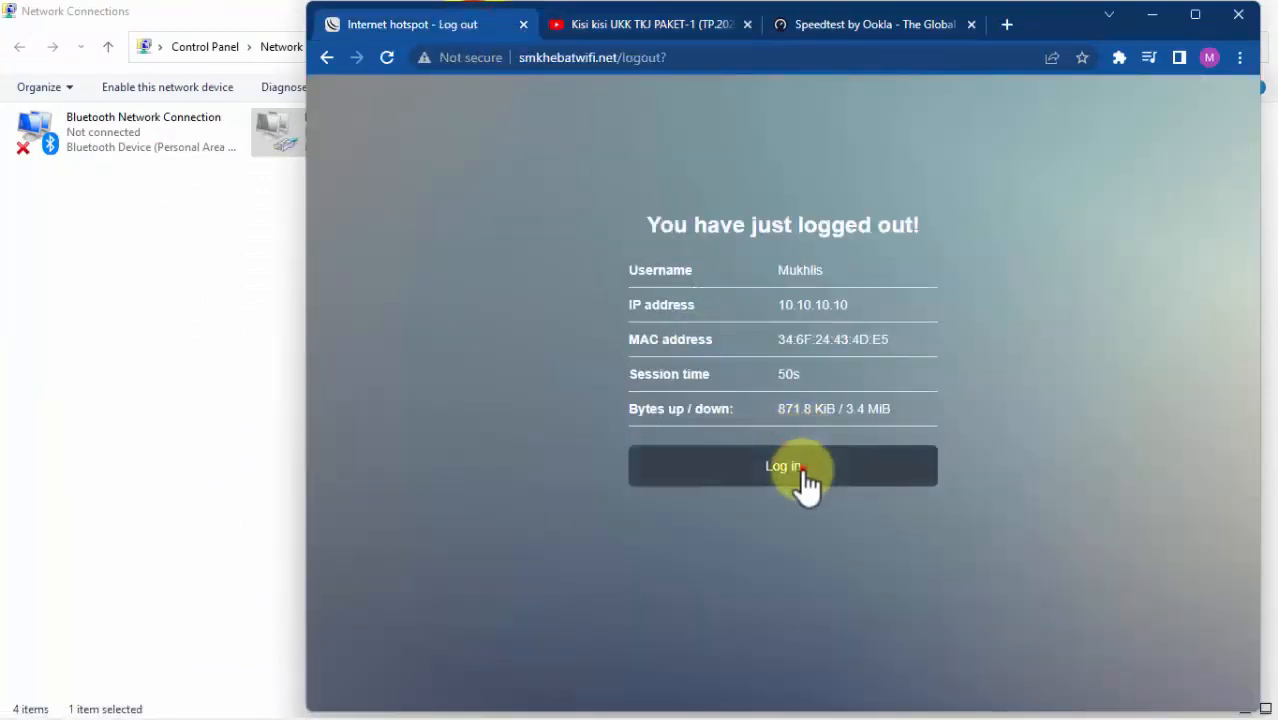
pyautogui.click(803, 467)
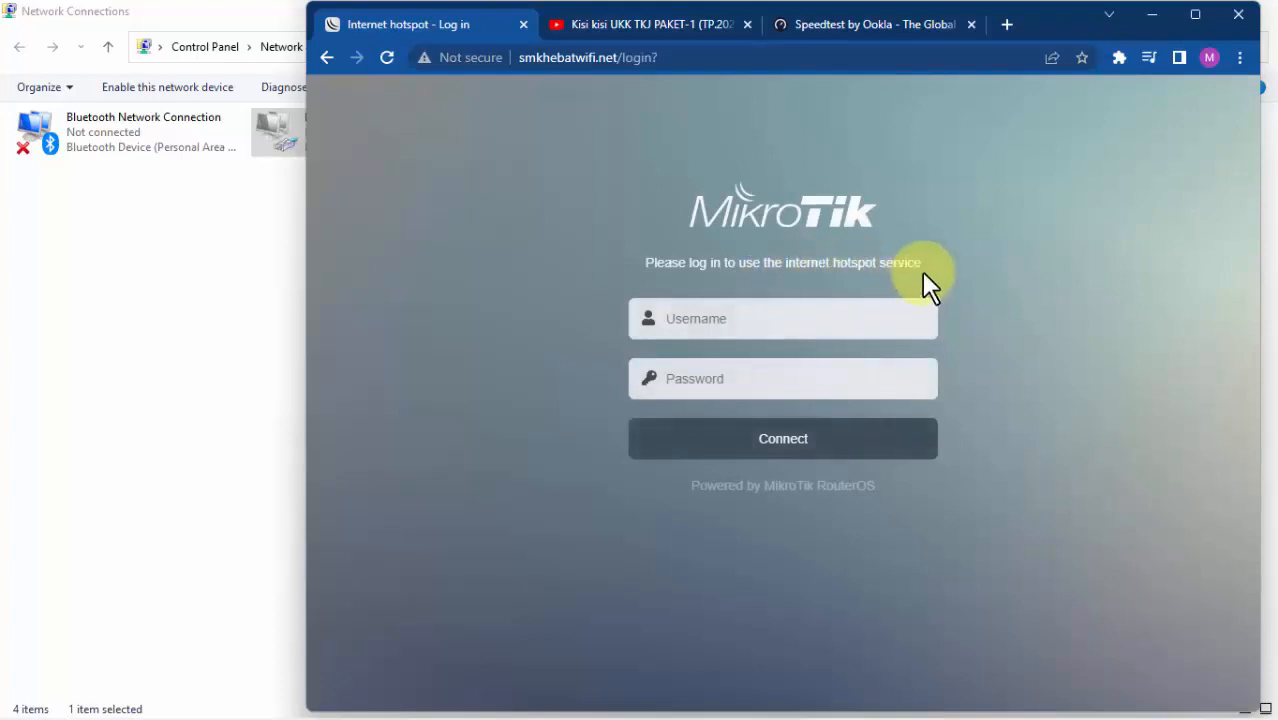
pyautogui.moveTo(923, 267); pyautogui.dragTo(657, 263)
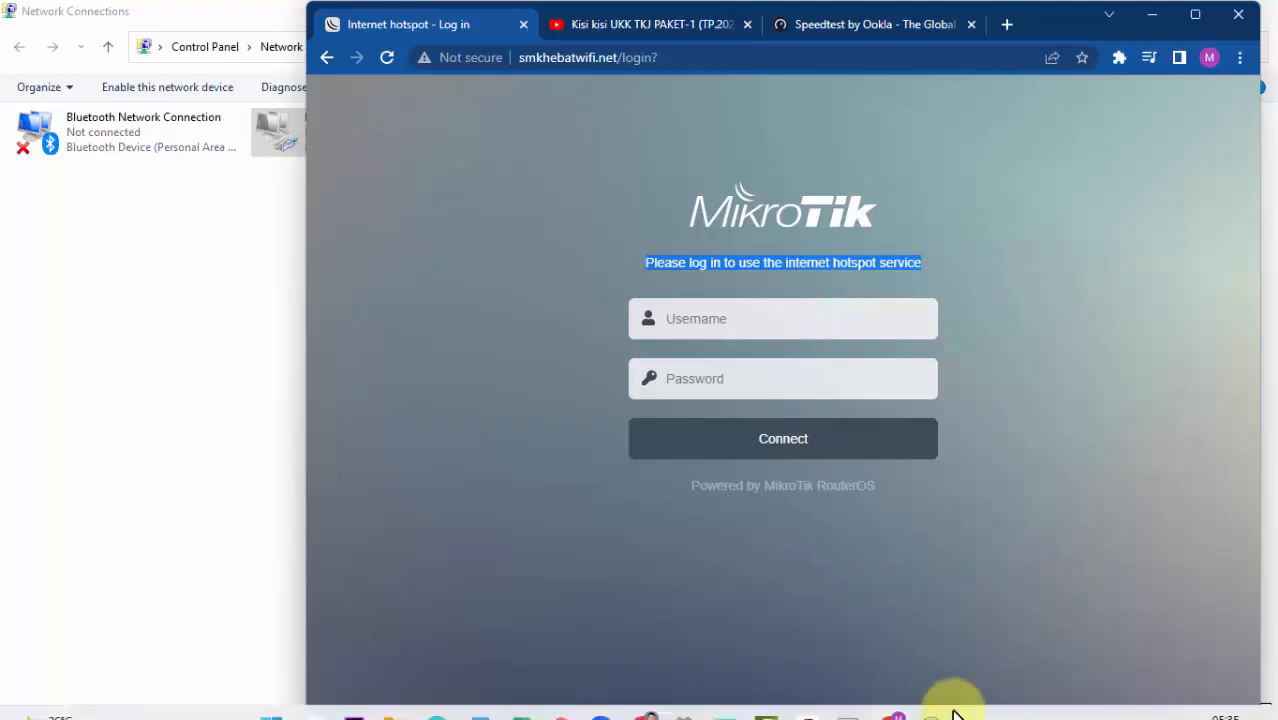
pyautogui.click(1012, 505)
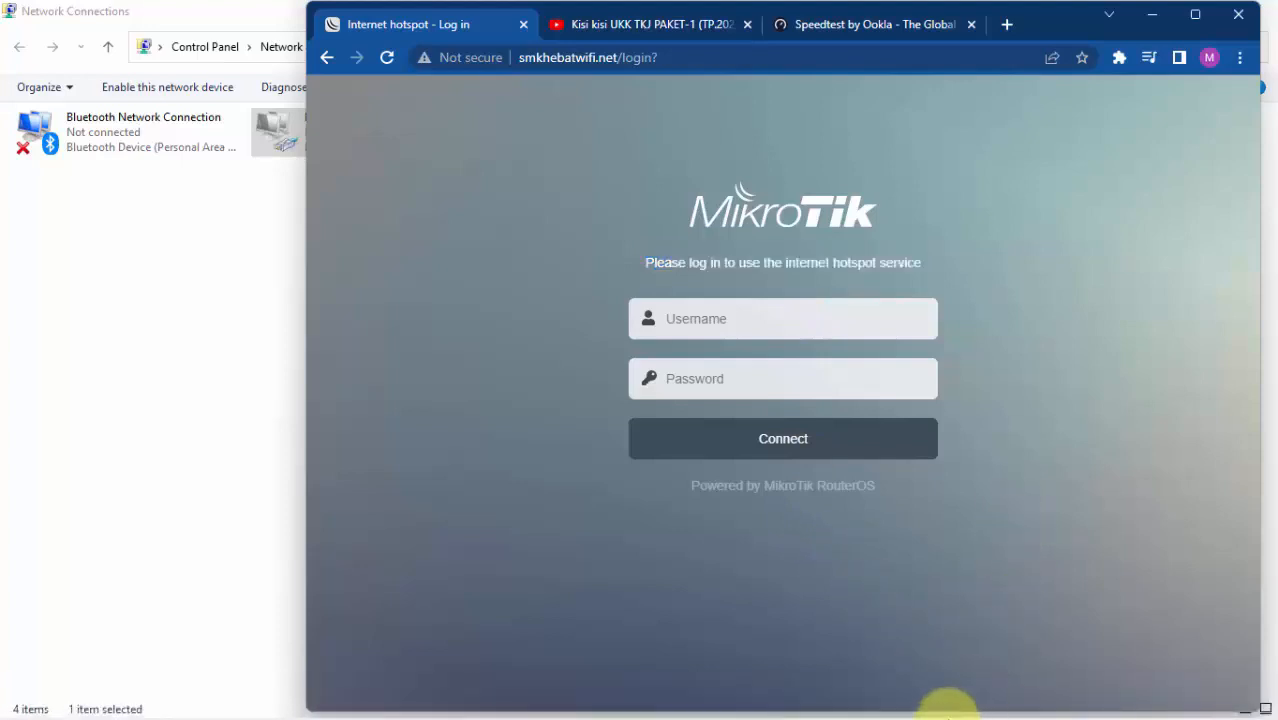